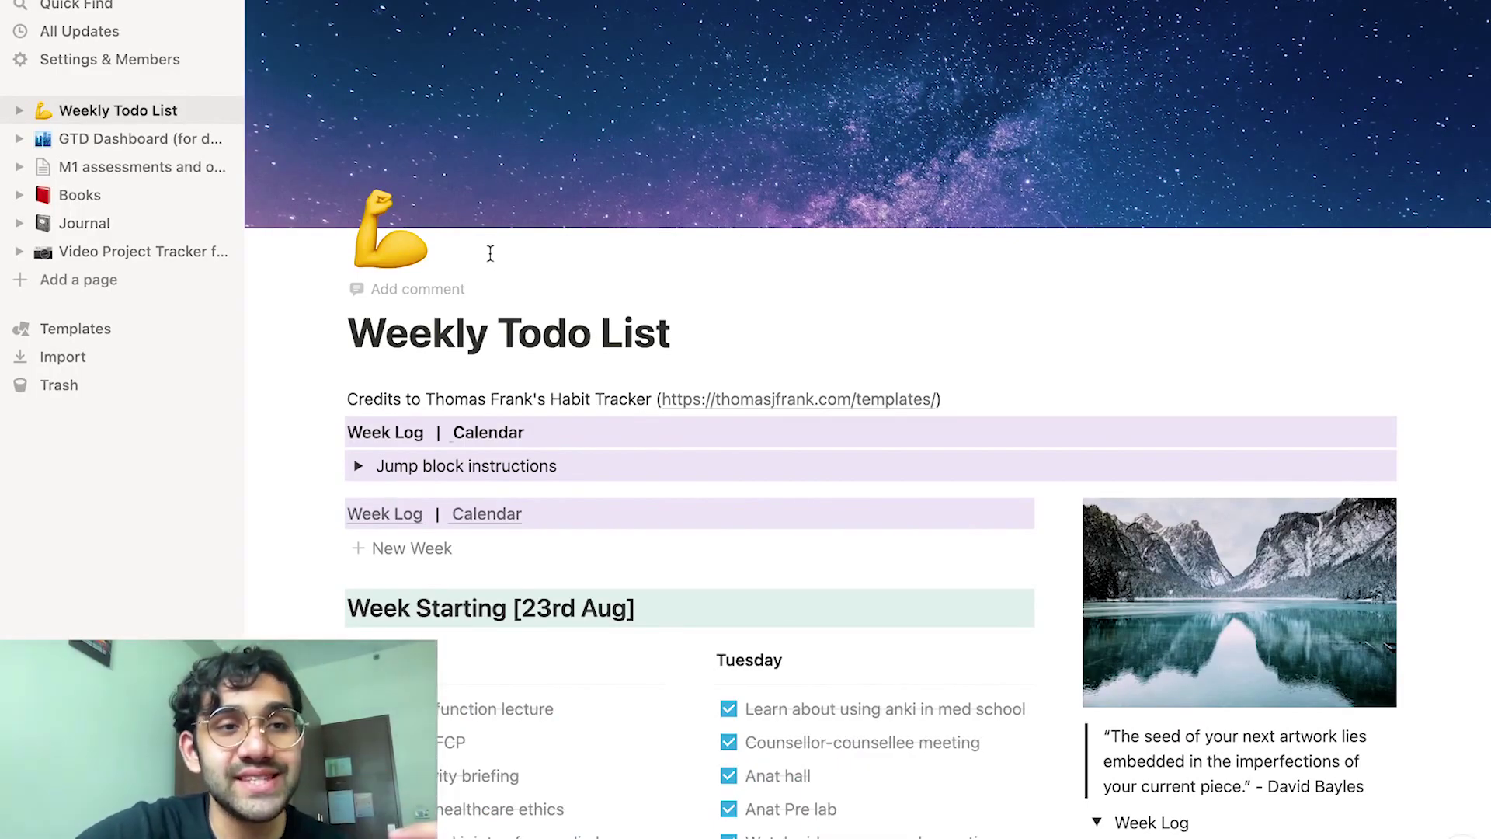
Browse the GTD Dashboard, M1 assessments, Books and Journal pages, ending on Video Project Tracker
left_click(139, 142)
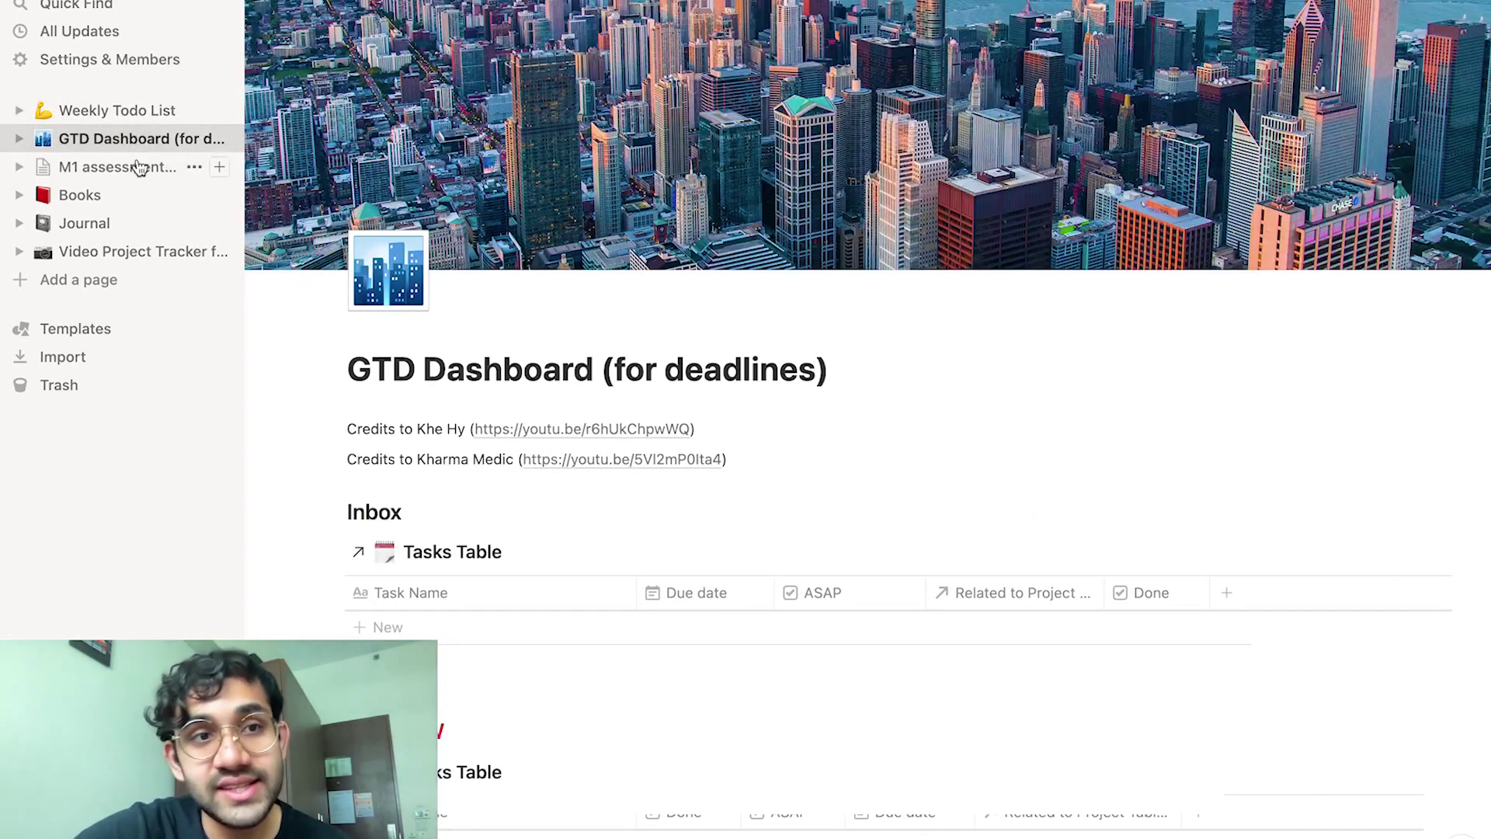
left_click(138, 178)
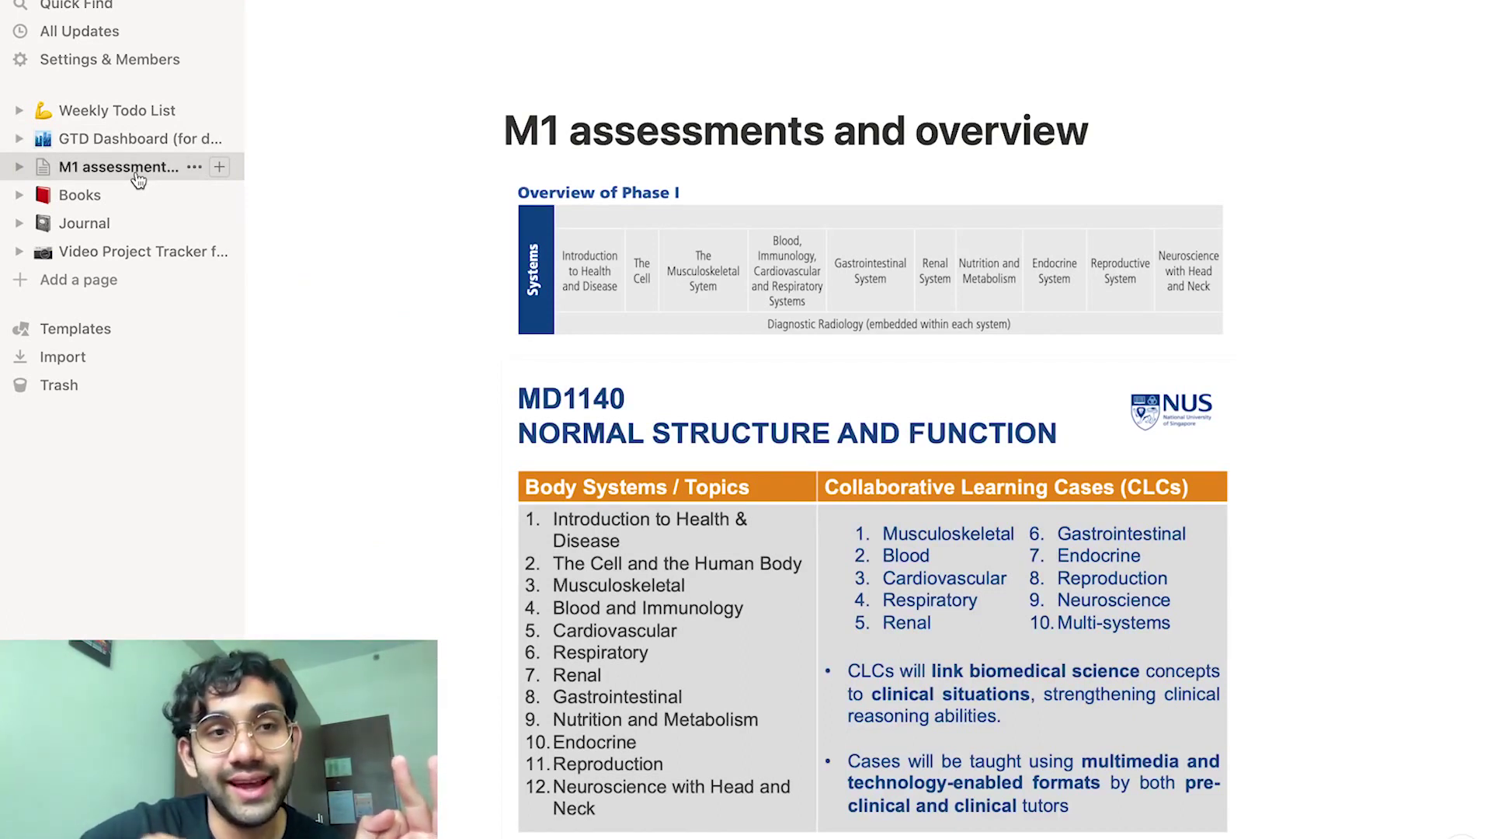
left_click(127, 200)
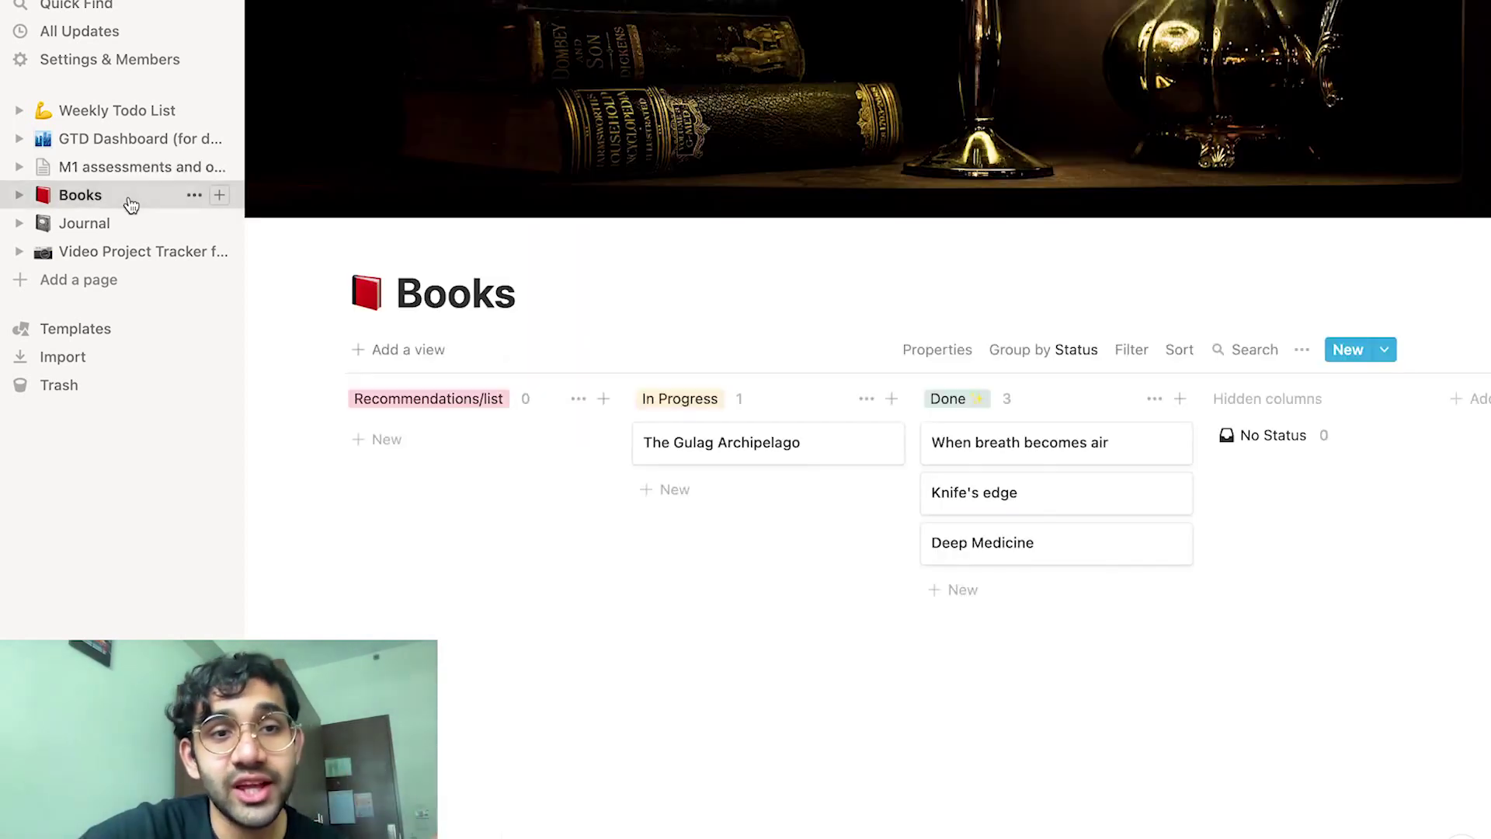
left_click(122, 233)
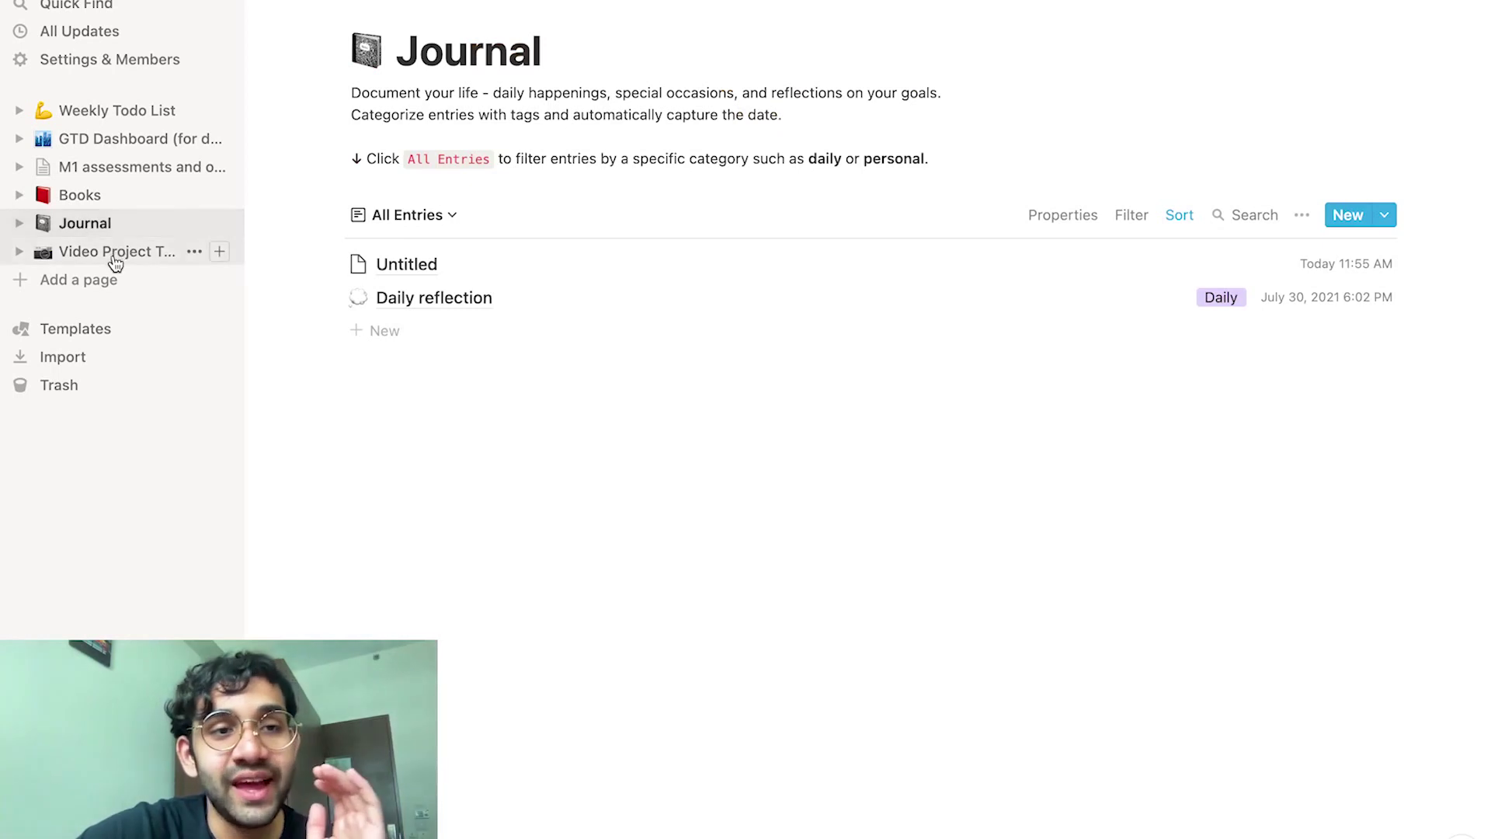
left_click(113, 254)
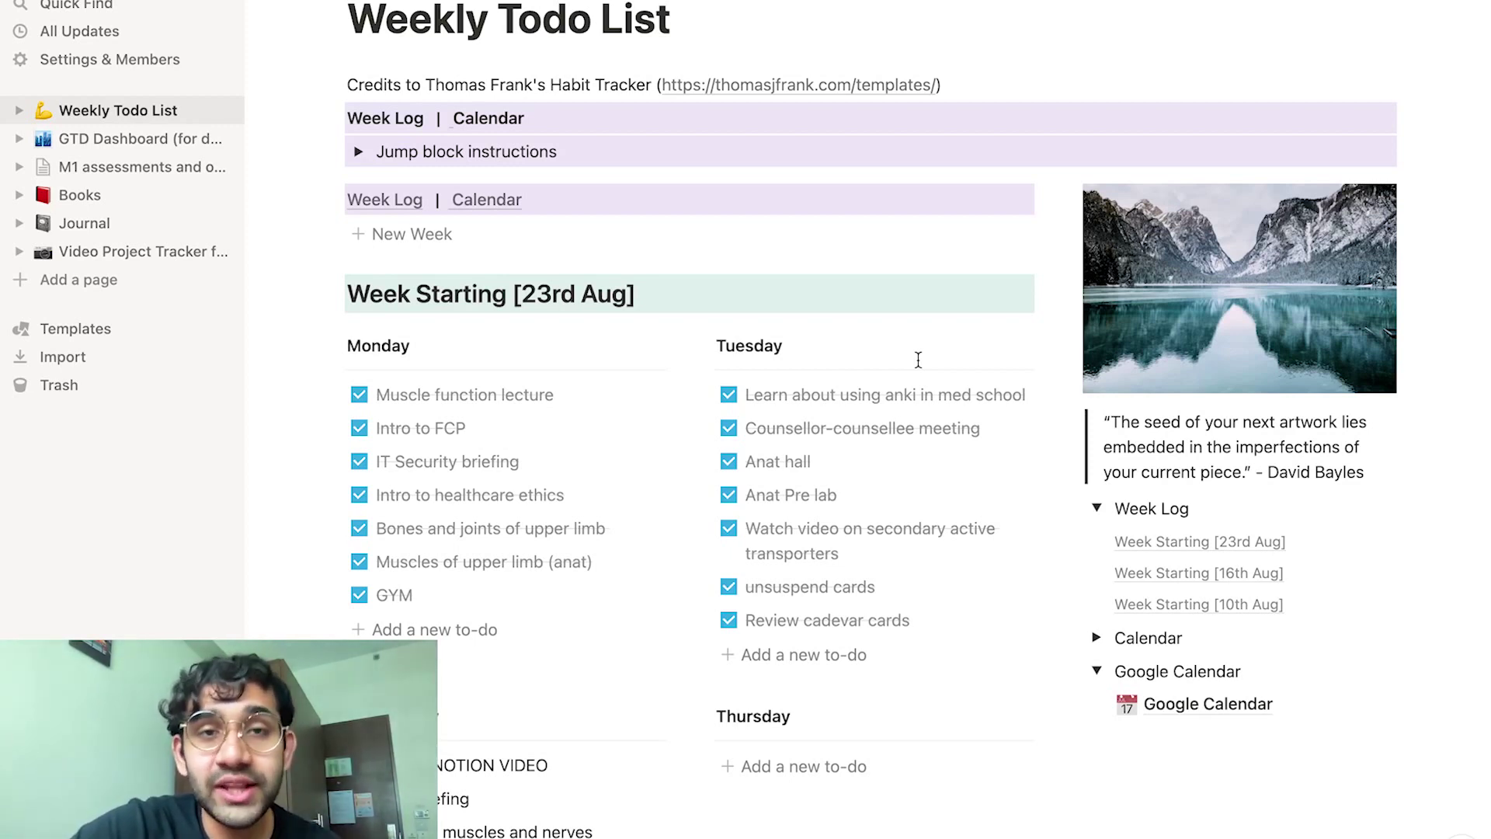
Scroll through the Weekly Todo List's Week Starting [23rd Aug] section
scroll(918, 359, "down", 8)
scroll(919, 361, "up", 12)
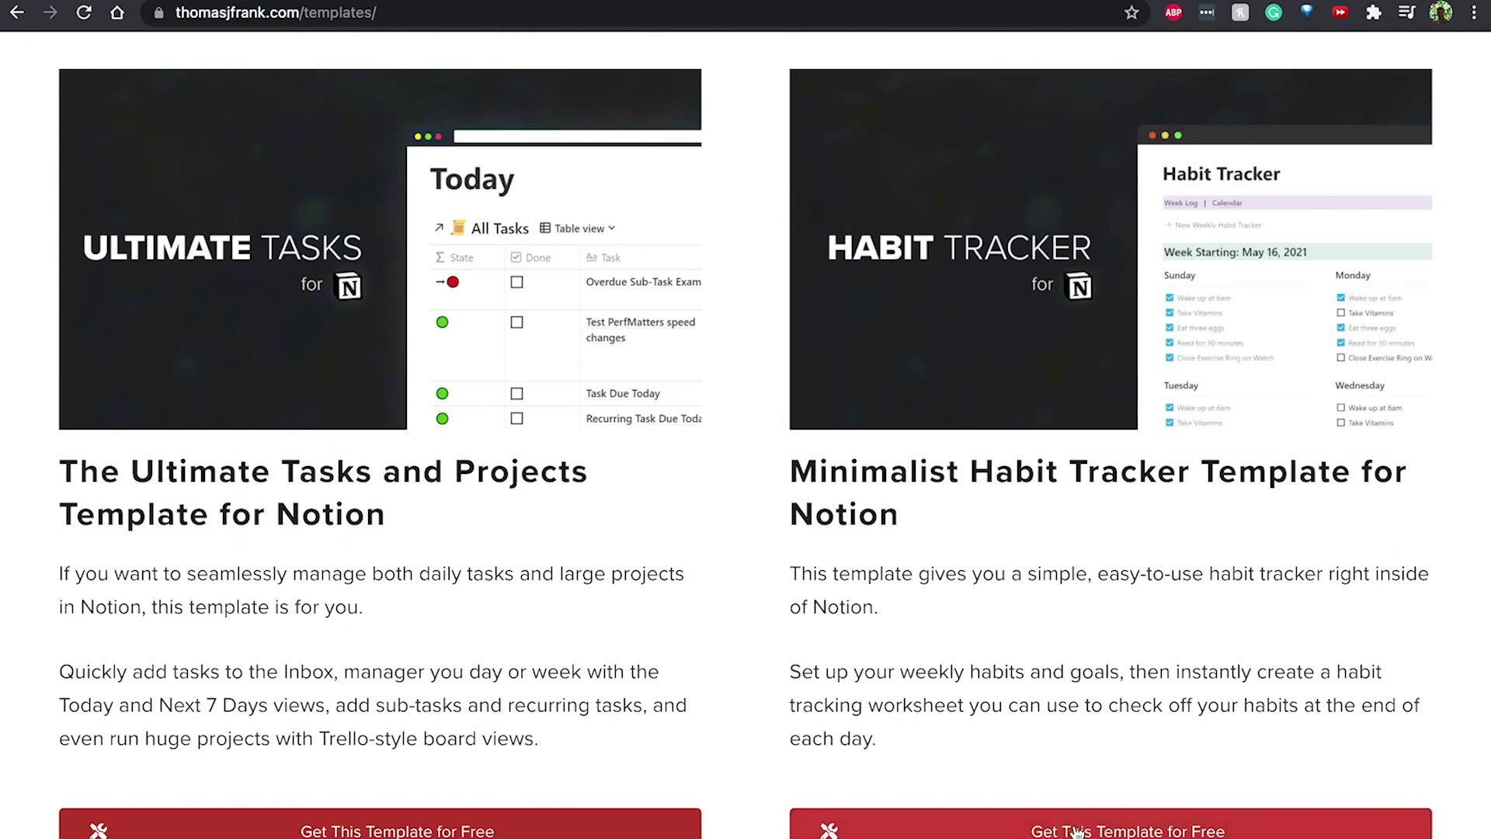
Get the free Habit Tracker template, skipping the email sign-up, and duplicate it
left_click(1076, 828)
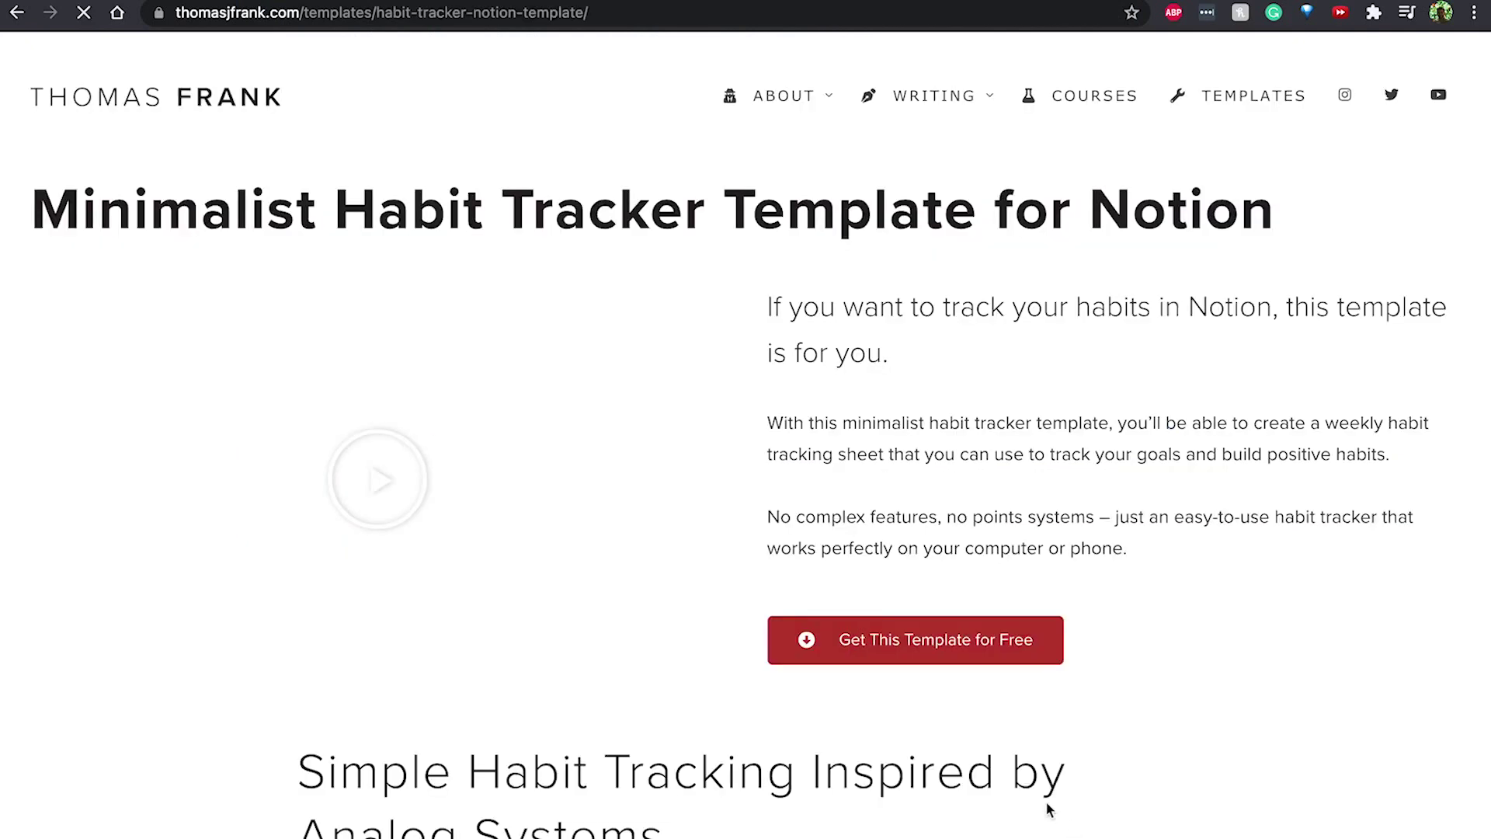
left_click(872, 640)
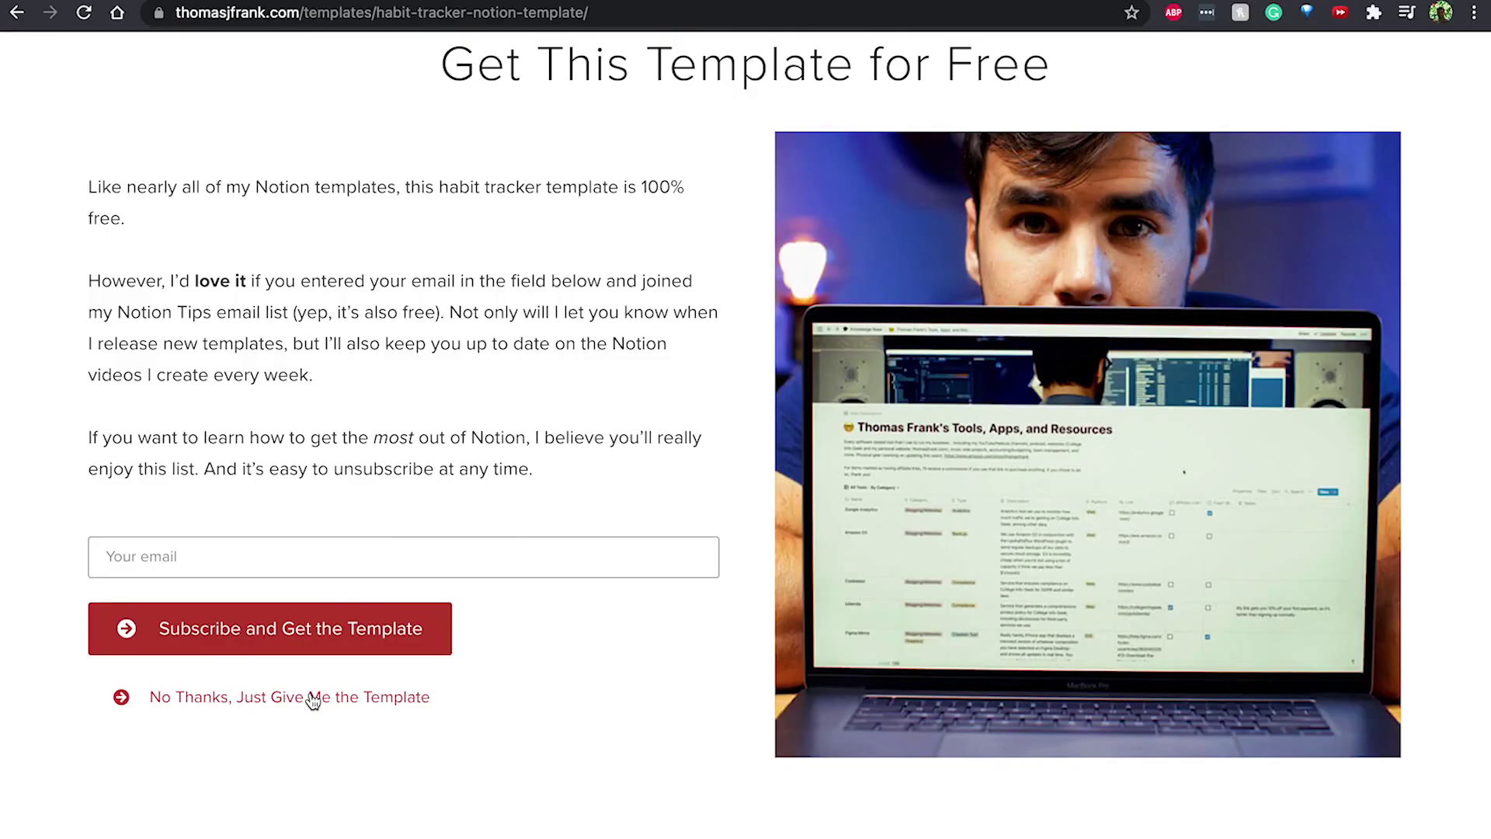
left_click(313, 699)
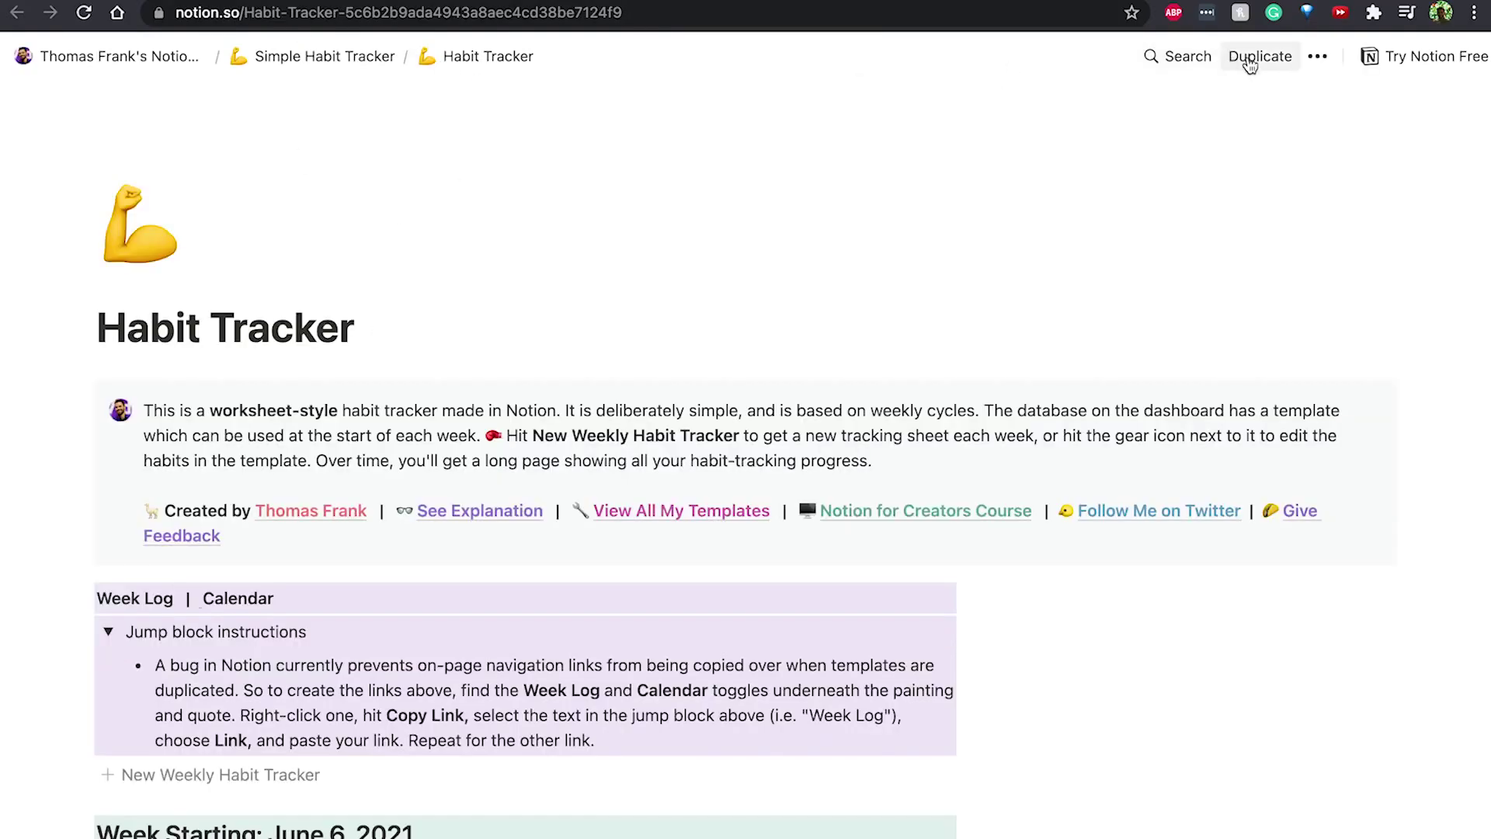
left_click(1250, 62)
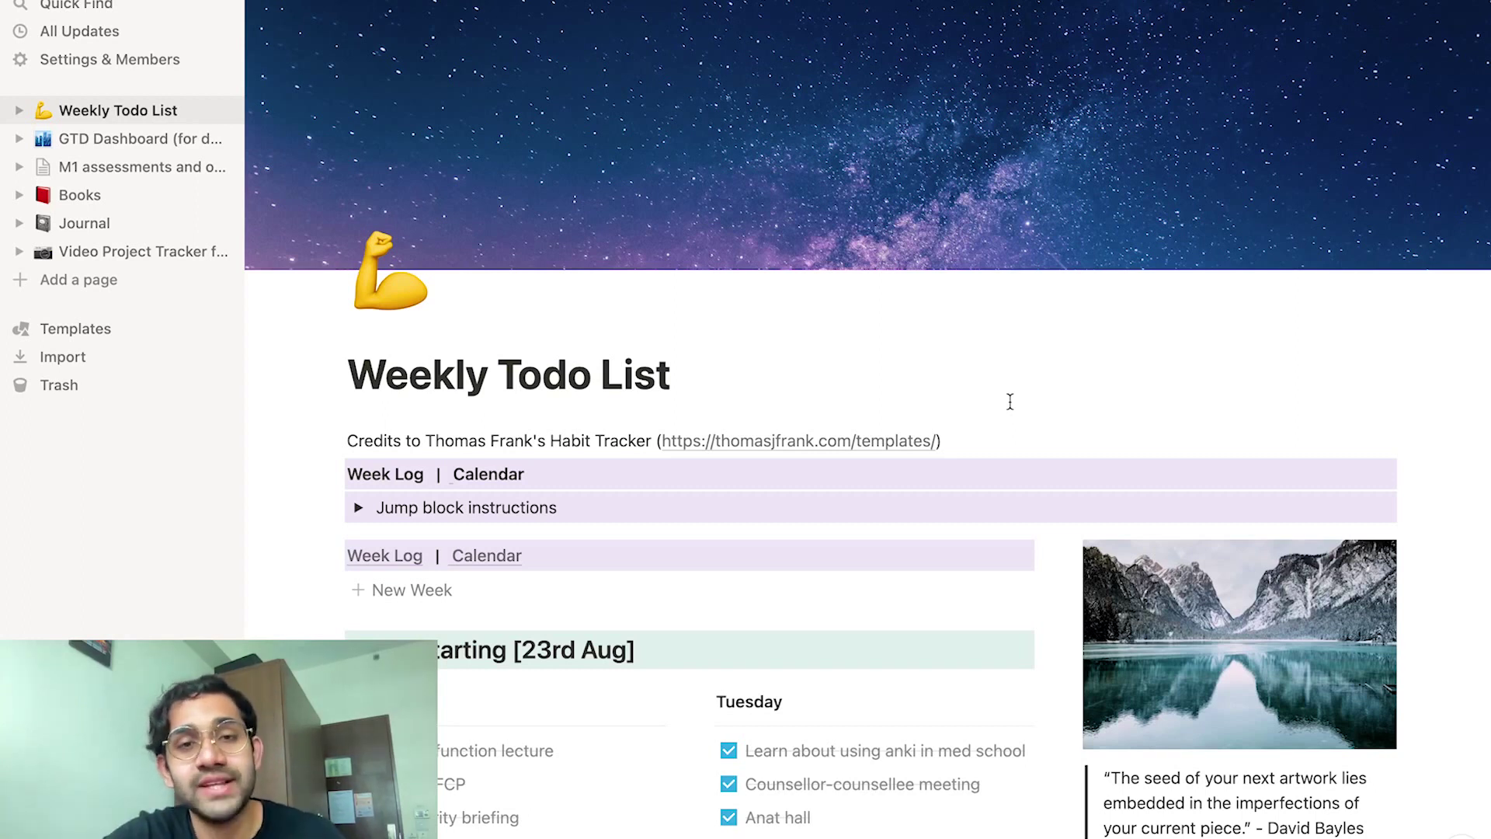
Tick and then untick the Wednesday to-dos FILMM NOTION VIDEO and PBP briefing
scroll(1009, 402, "down", 1)
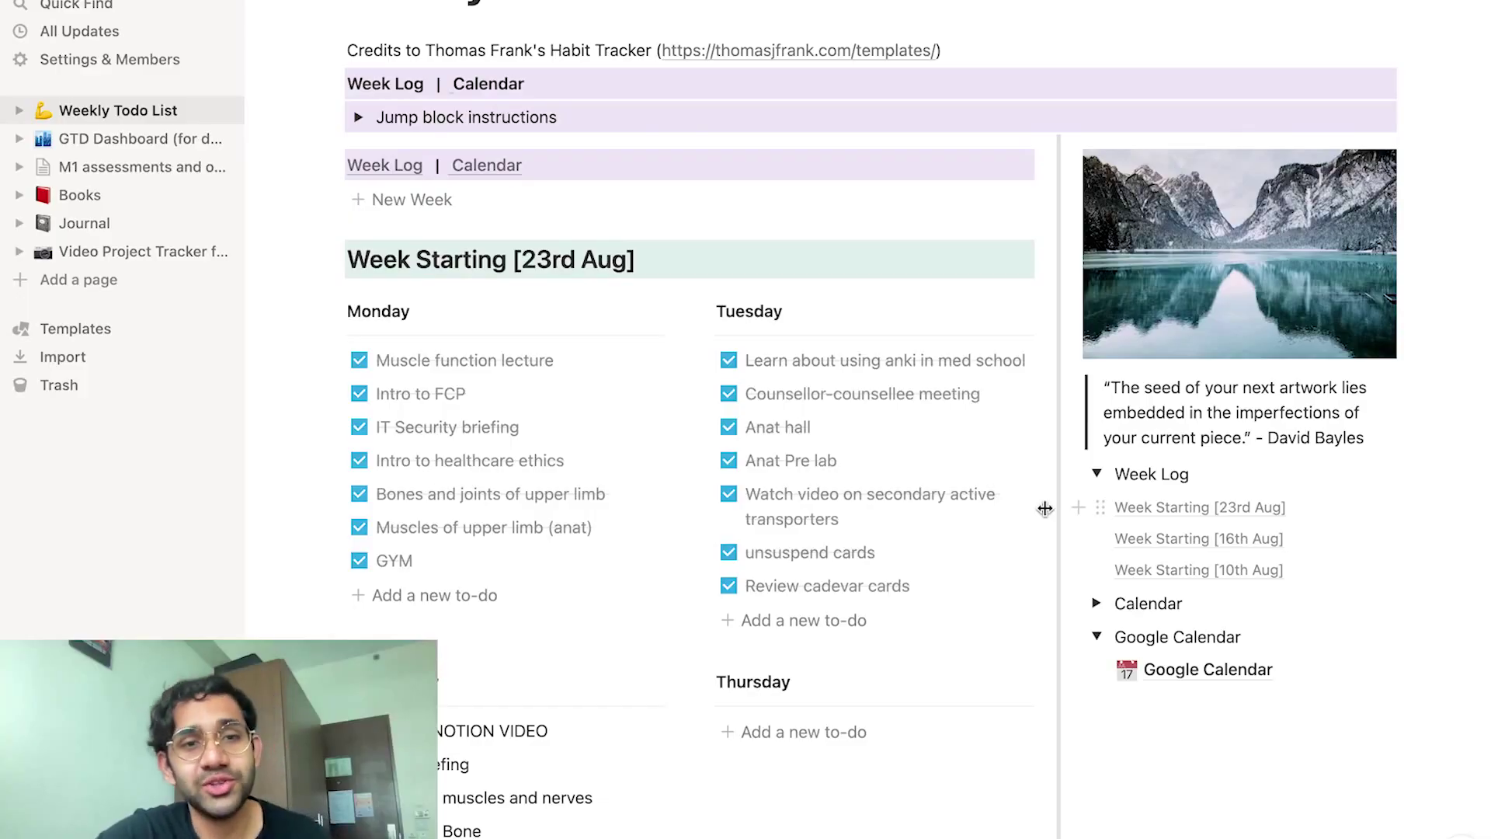
scroll(847, 478, "down", 2)
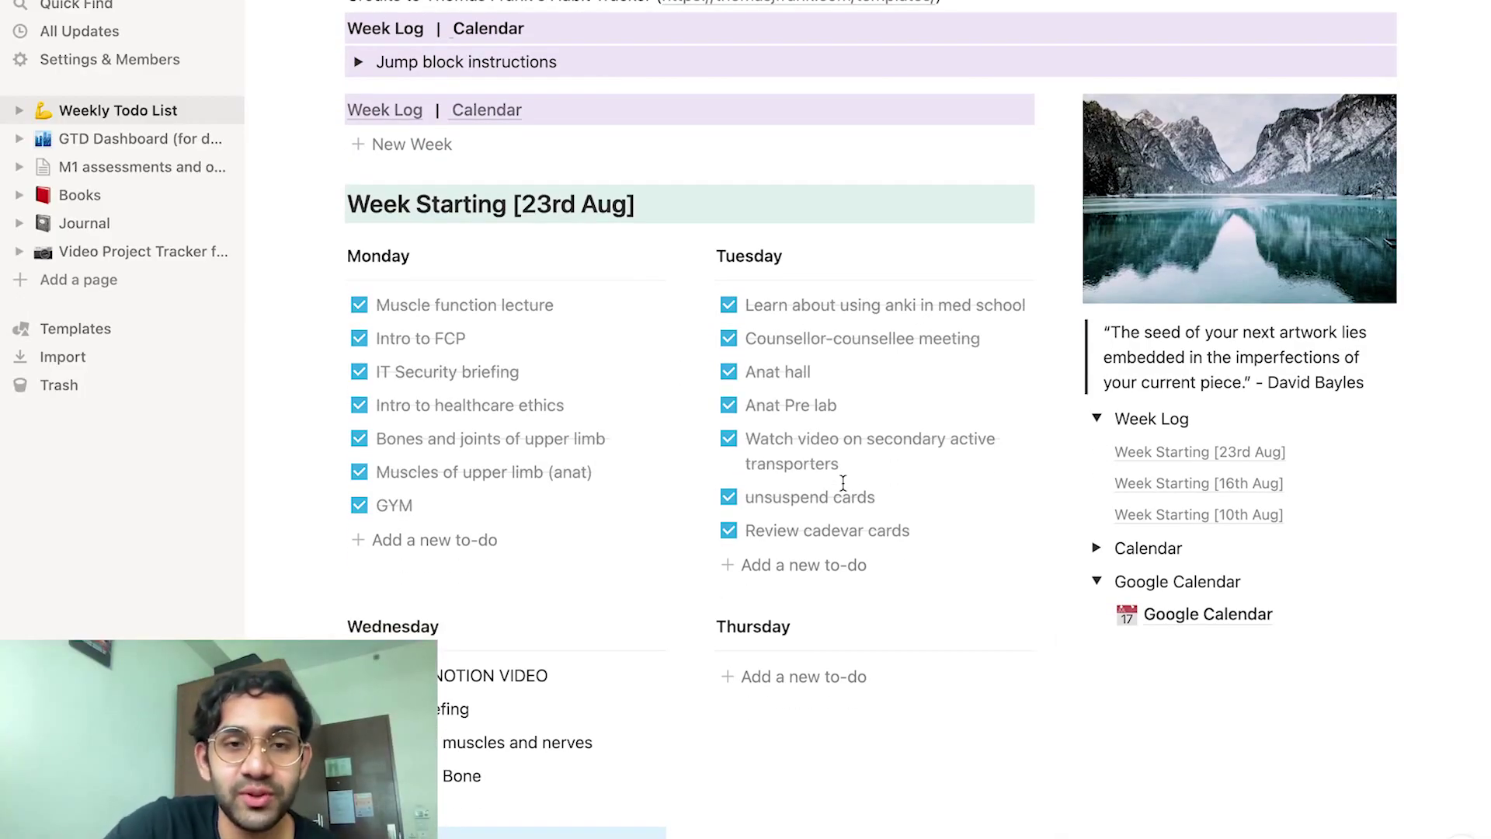
scroll(845, 482, "down", 2)
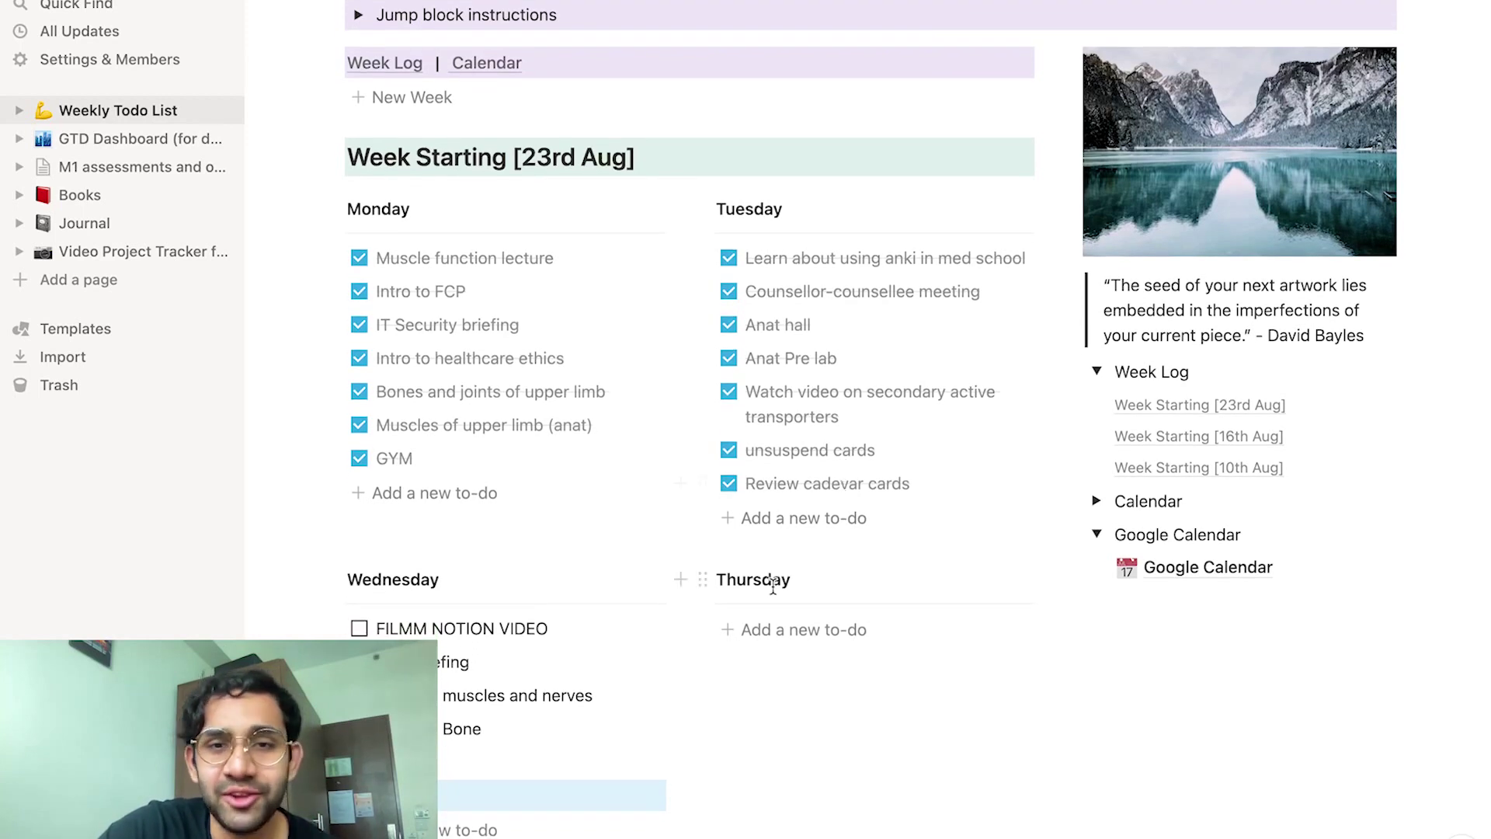
scroll(608, 719, "down", 3)
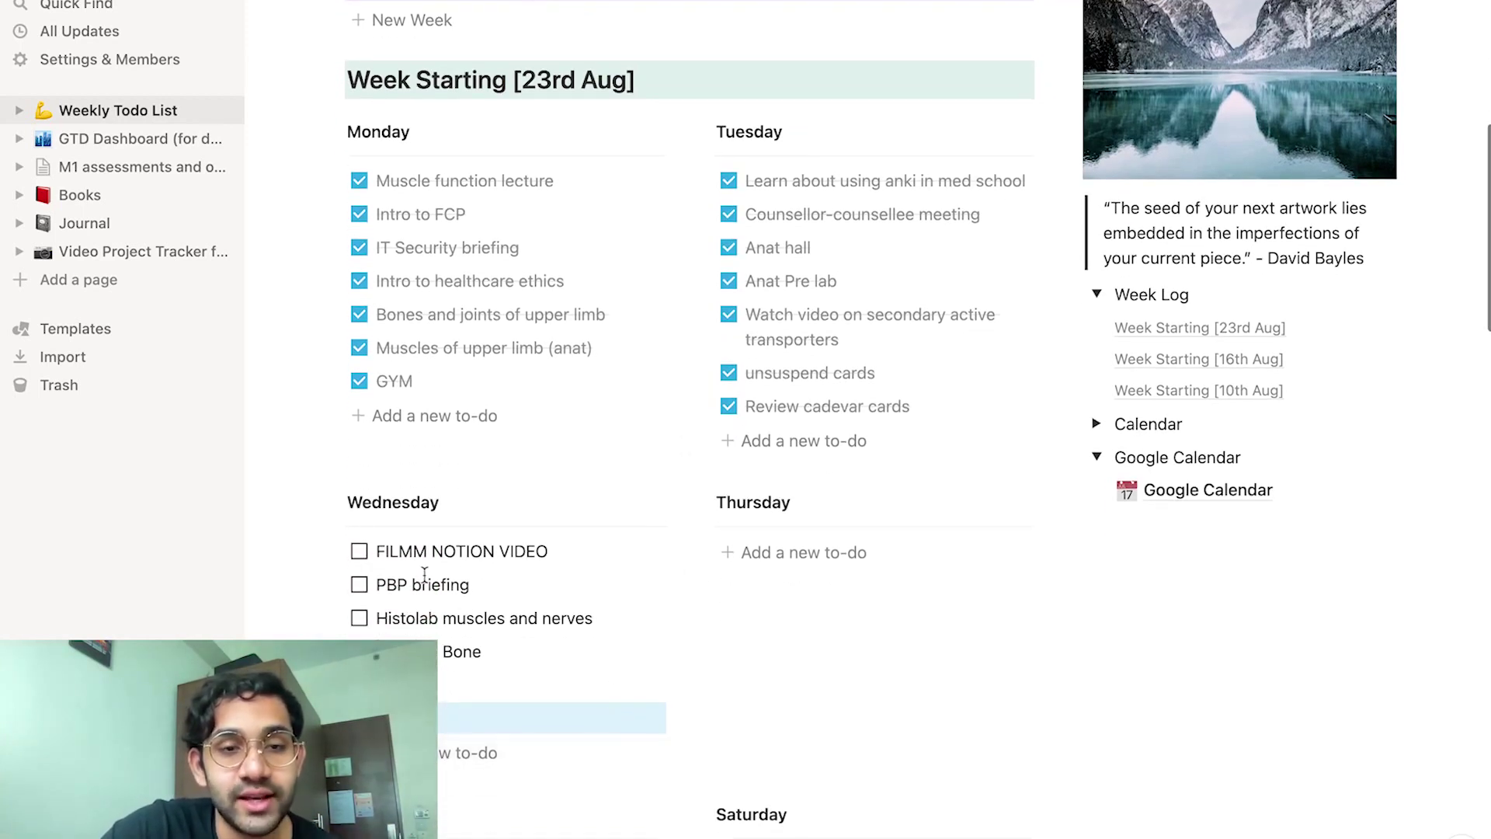
left_click(359, 552)
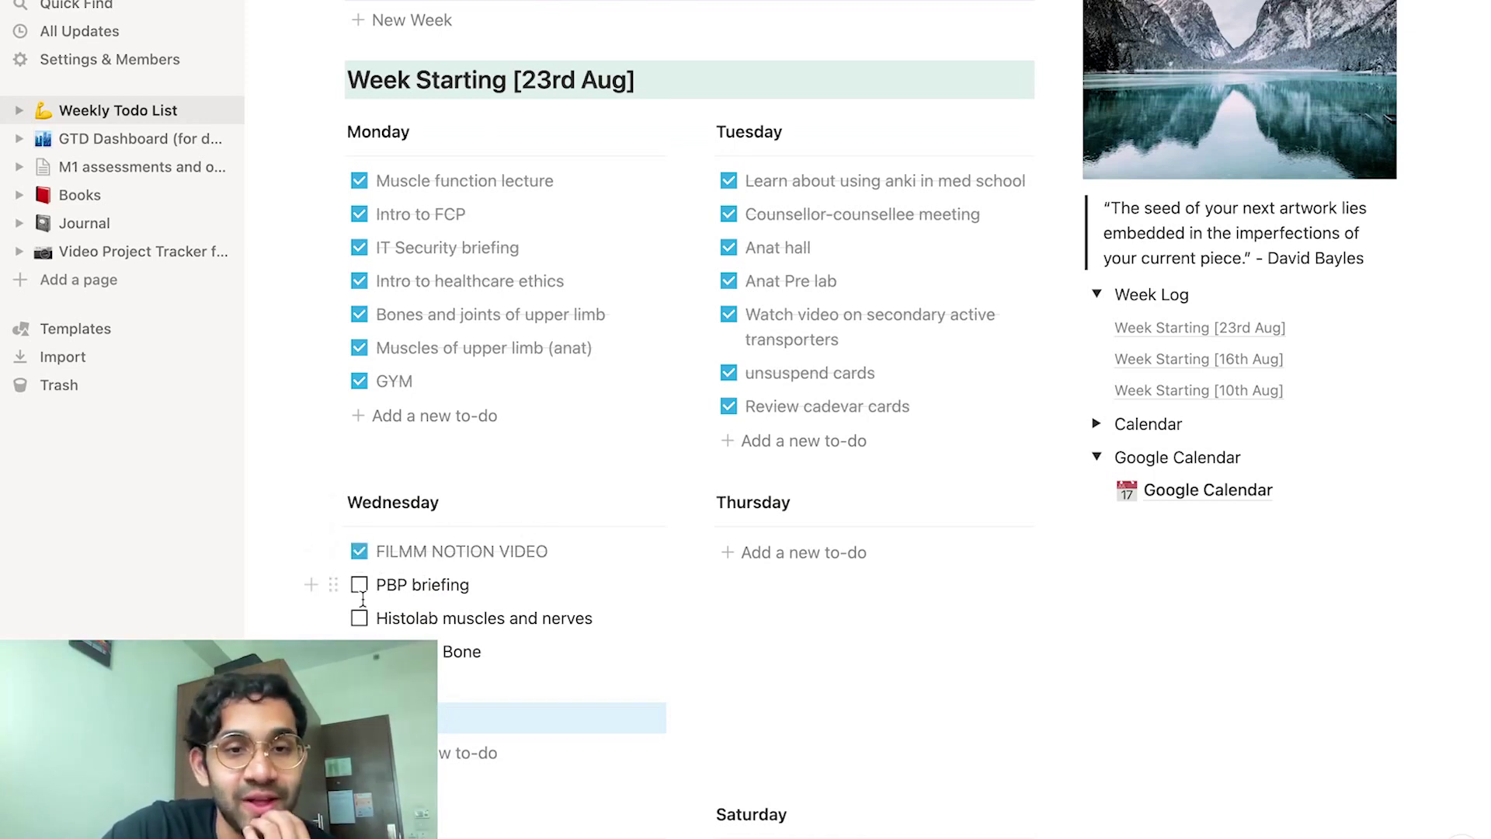
left_click(361, 590)
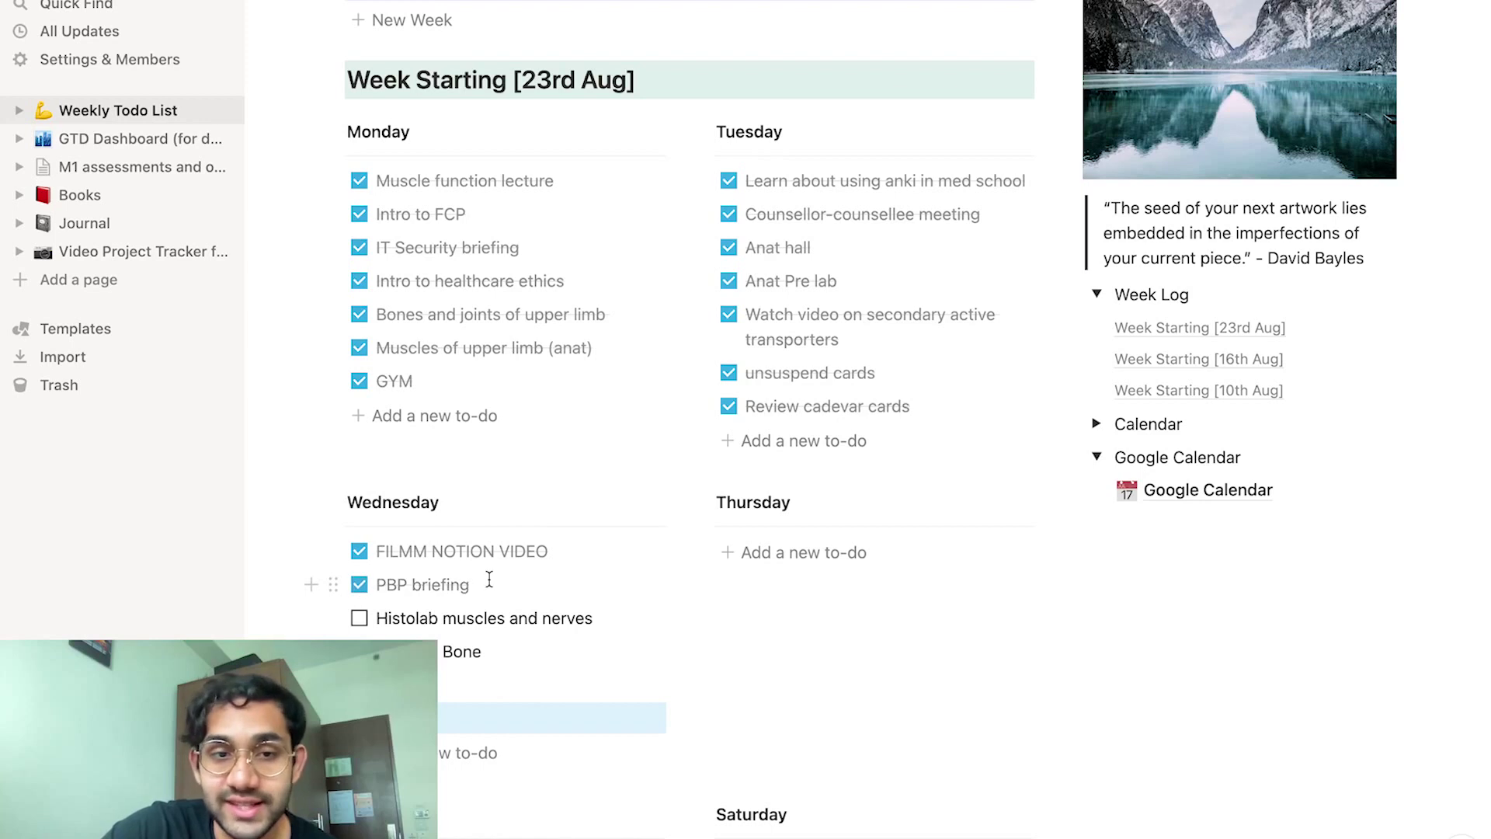
left_click(359, 587)
left_click(359, 551)
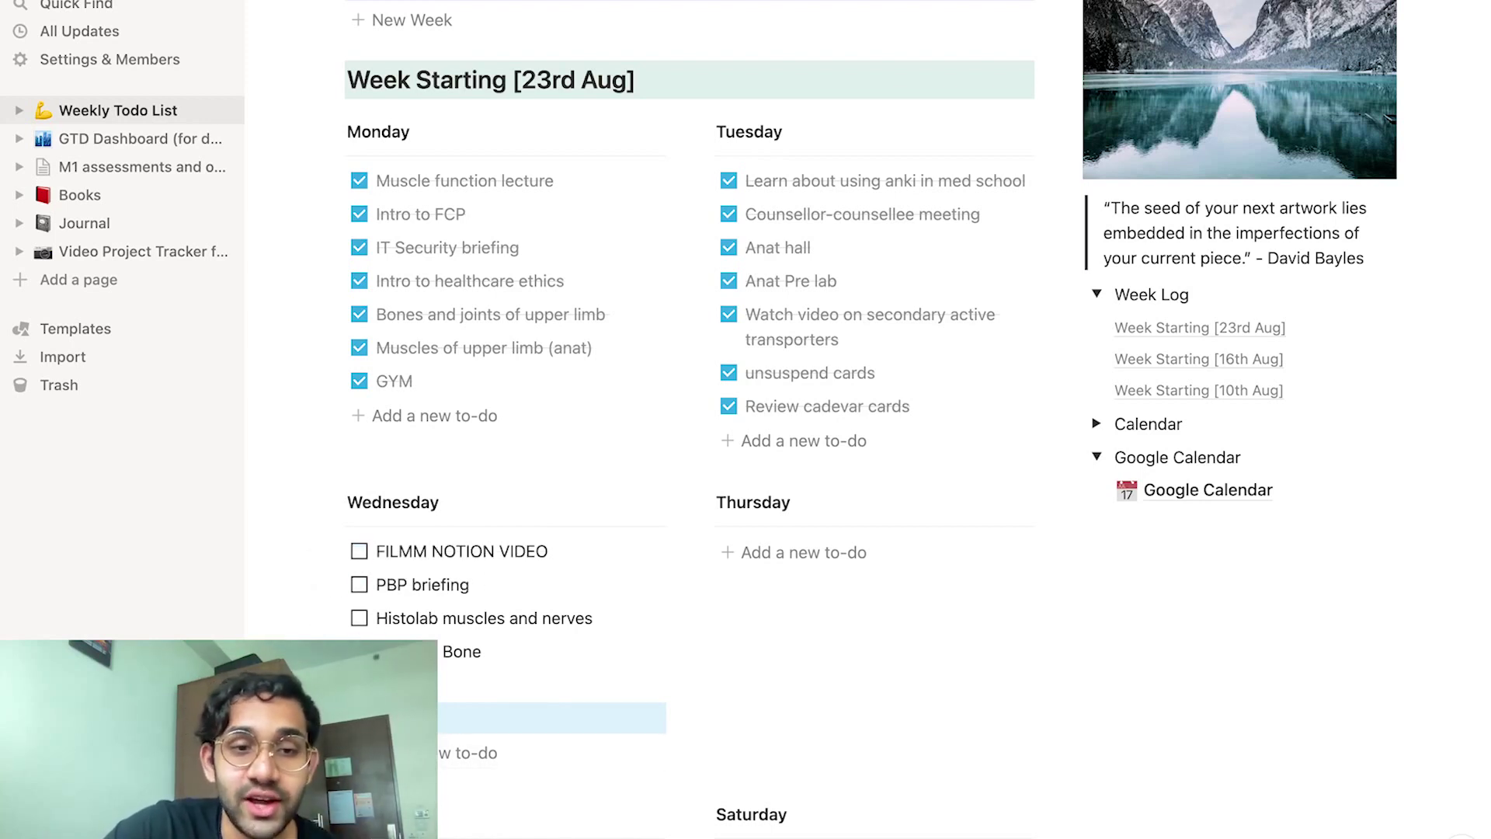
Move GYM under Thursday and add the to-do 'Anat tutorial (upper limb)' after it
left_click_drag(334, 718, 715, 543)
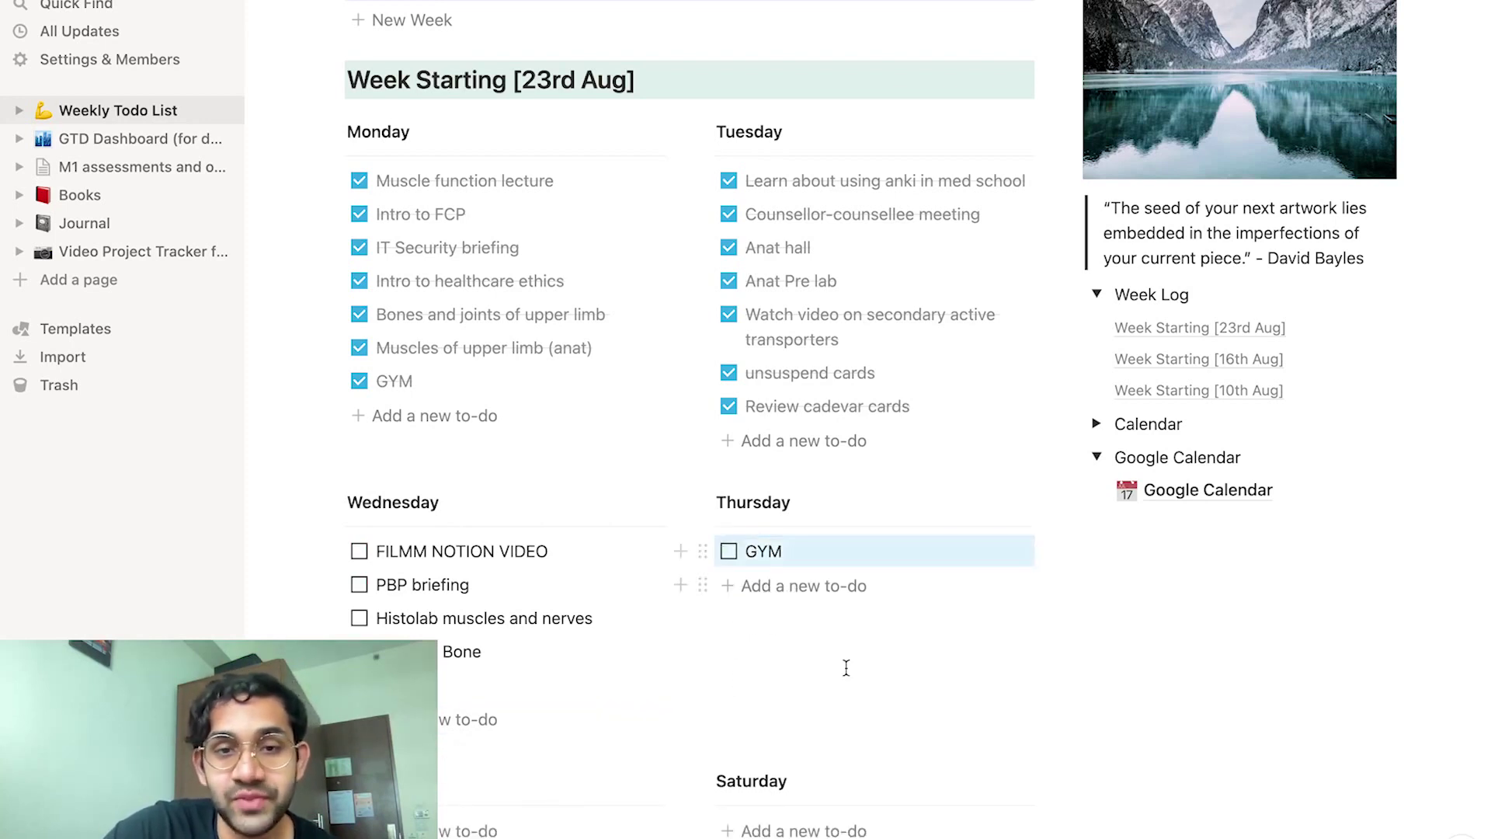
left_click(779, 587)
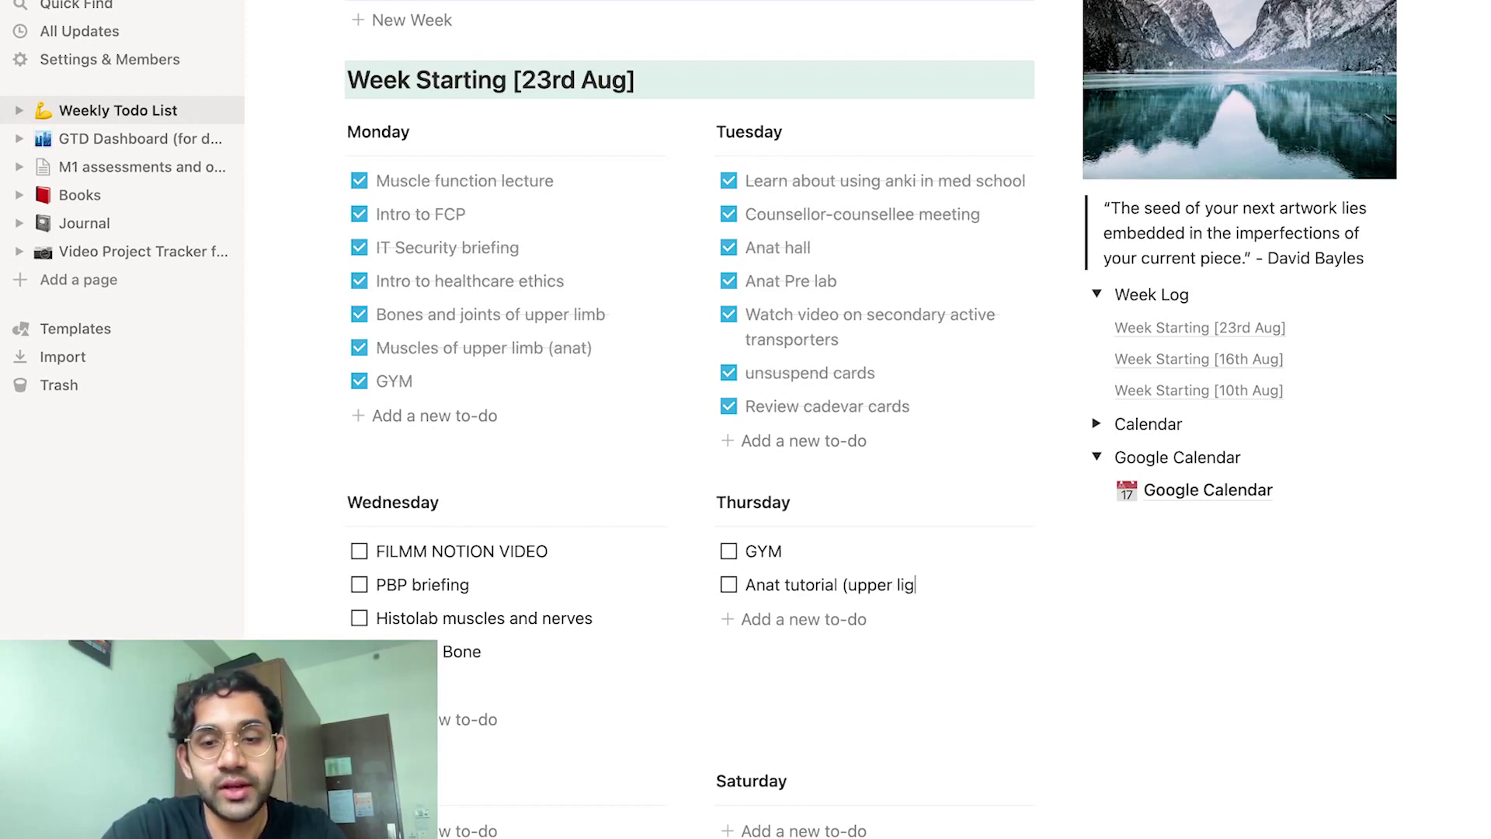
scroll(809, 505, "up", 3)
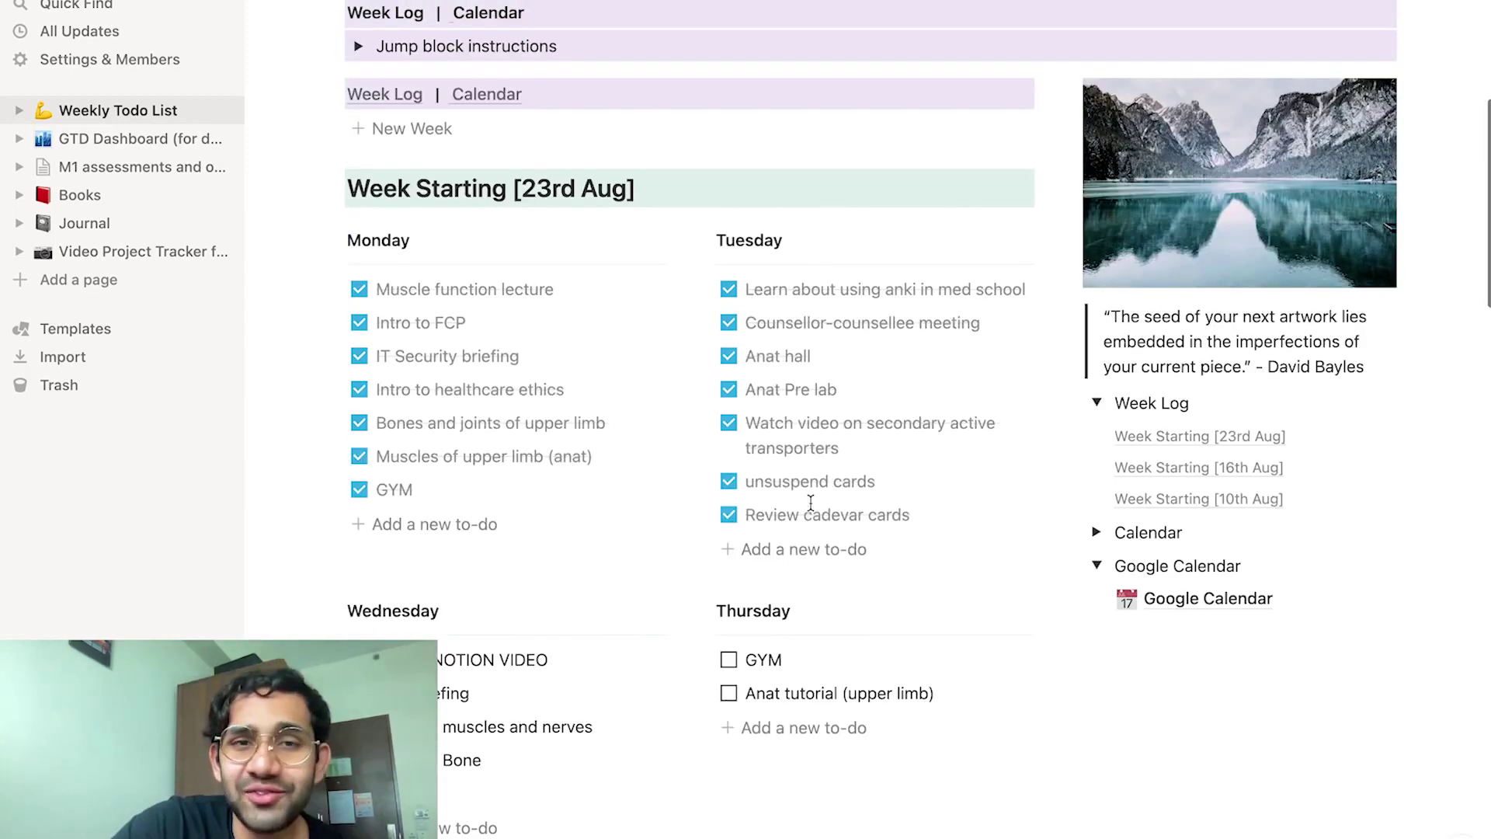
scroll(808, 505, "down", 3)
scroll(778, 400, "up", 4)
scroll(779, 400, "up", 2)
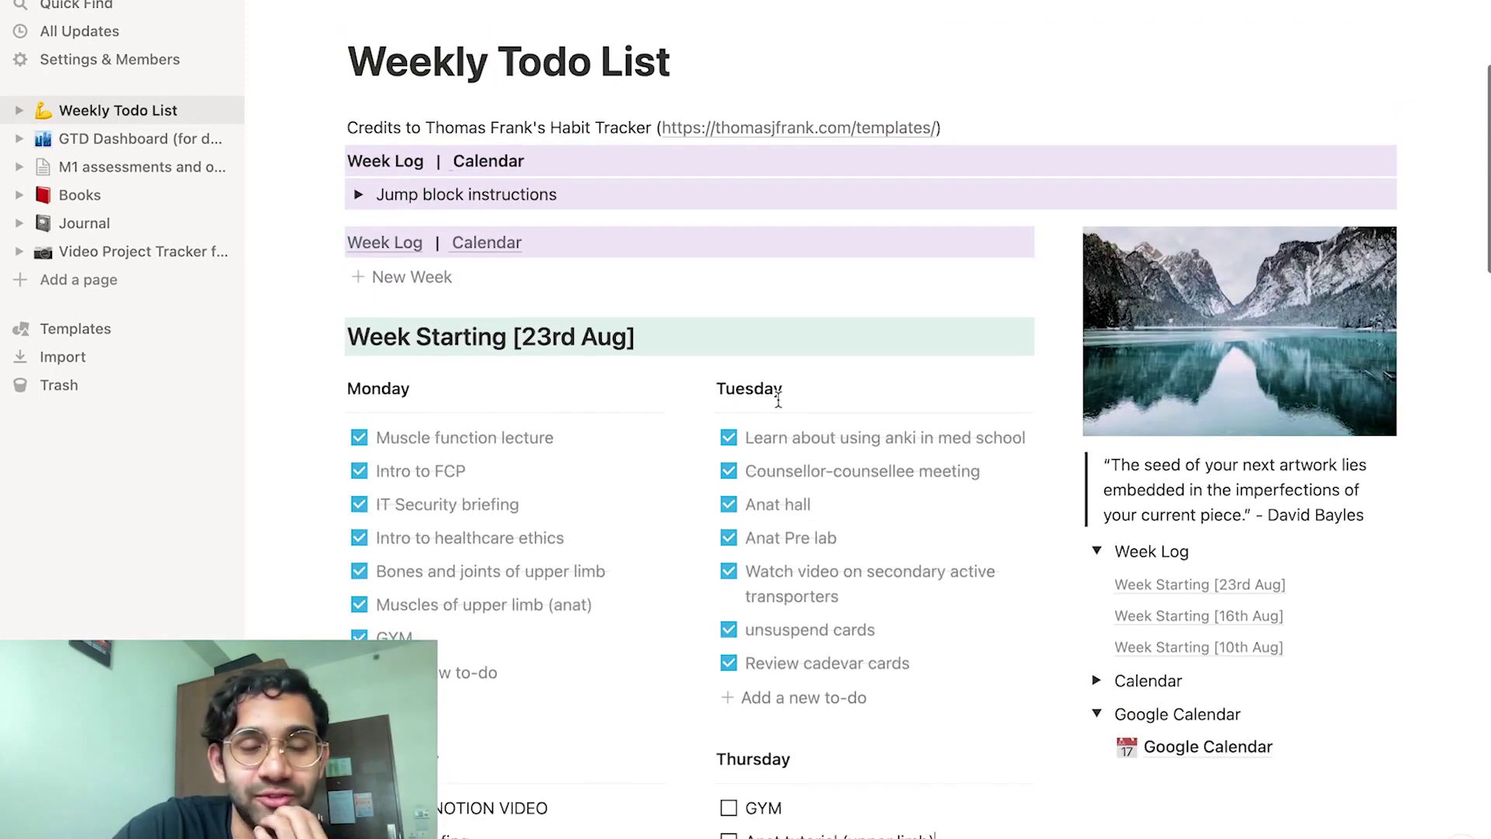
scroll(778, 400, "down", 10)
scroll(781, 408, "up", 9)
scroll(781, 407, "up", 2)
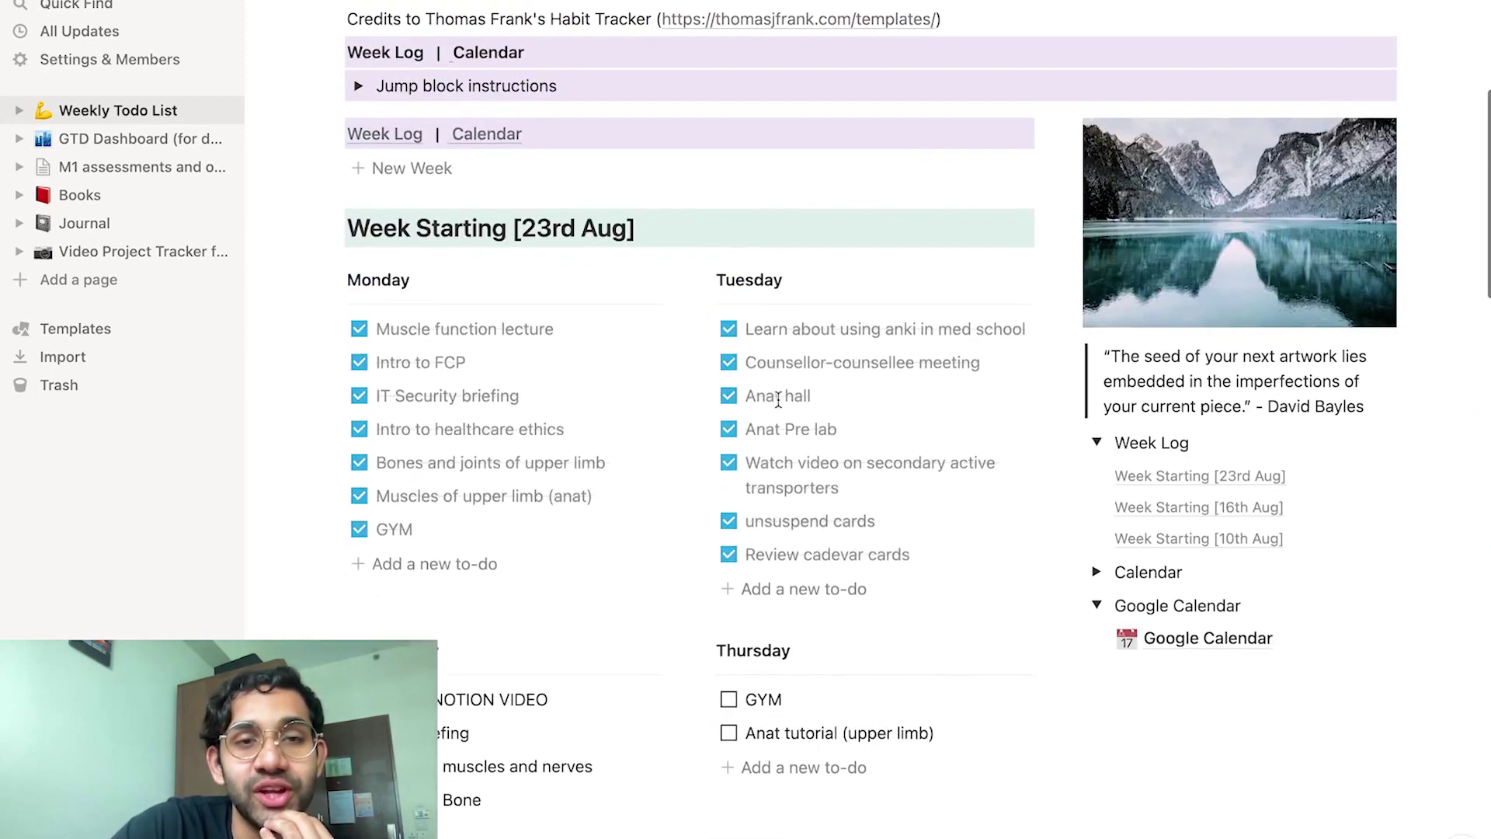
scroll(533, 399, "down", 1)
scroll(682, 601, "down", 8)
scroll(682, 600, "down", 10)
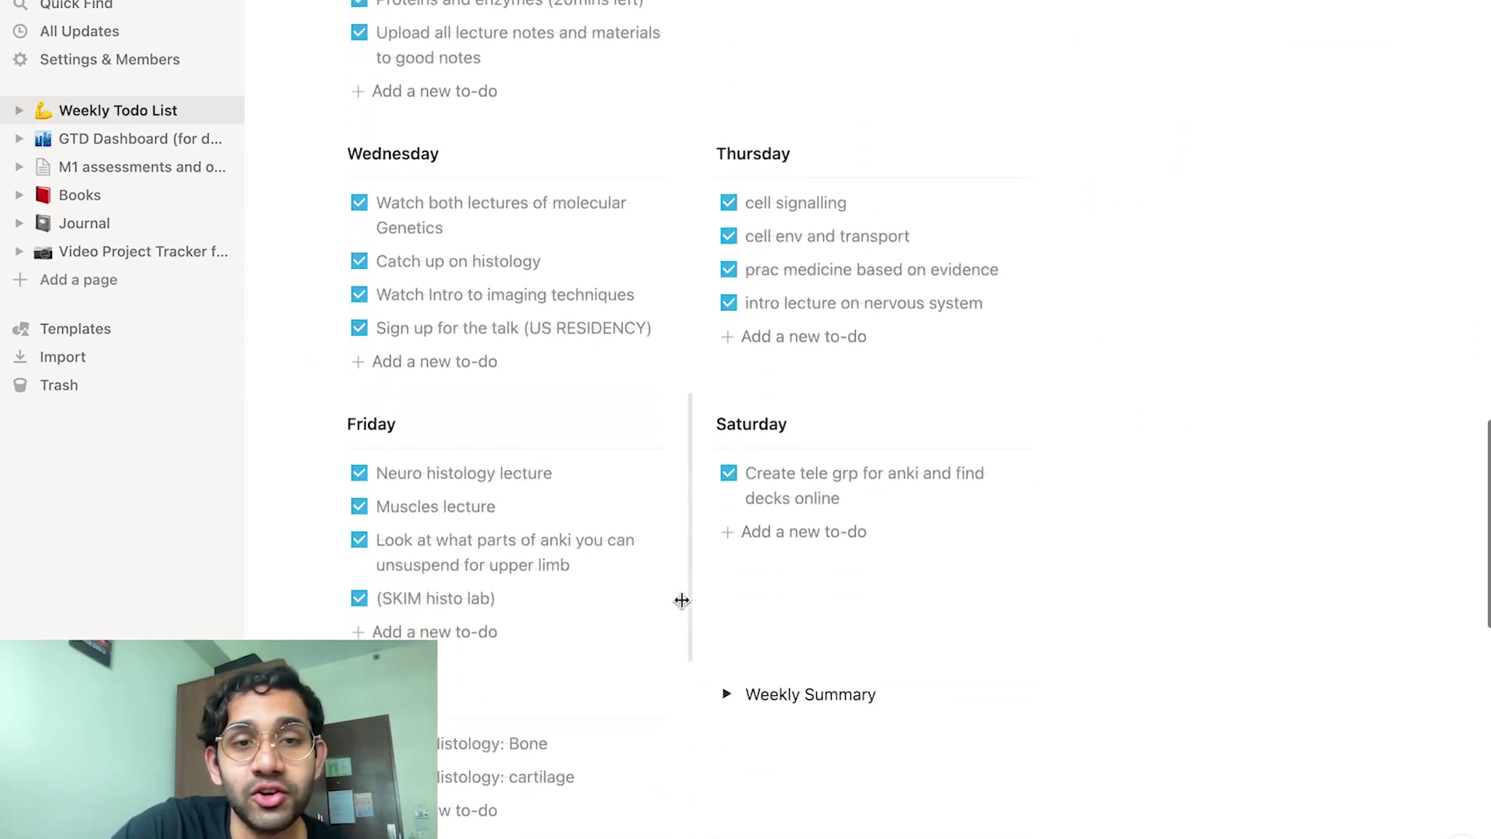
scroll(804, 357, "up", 20)
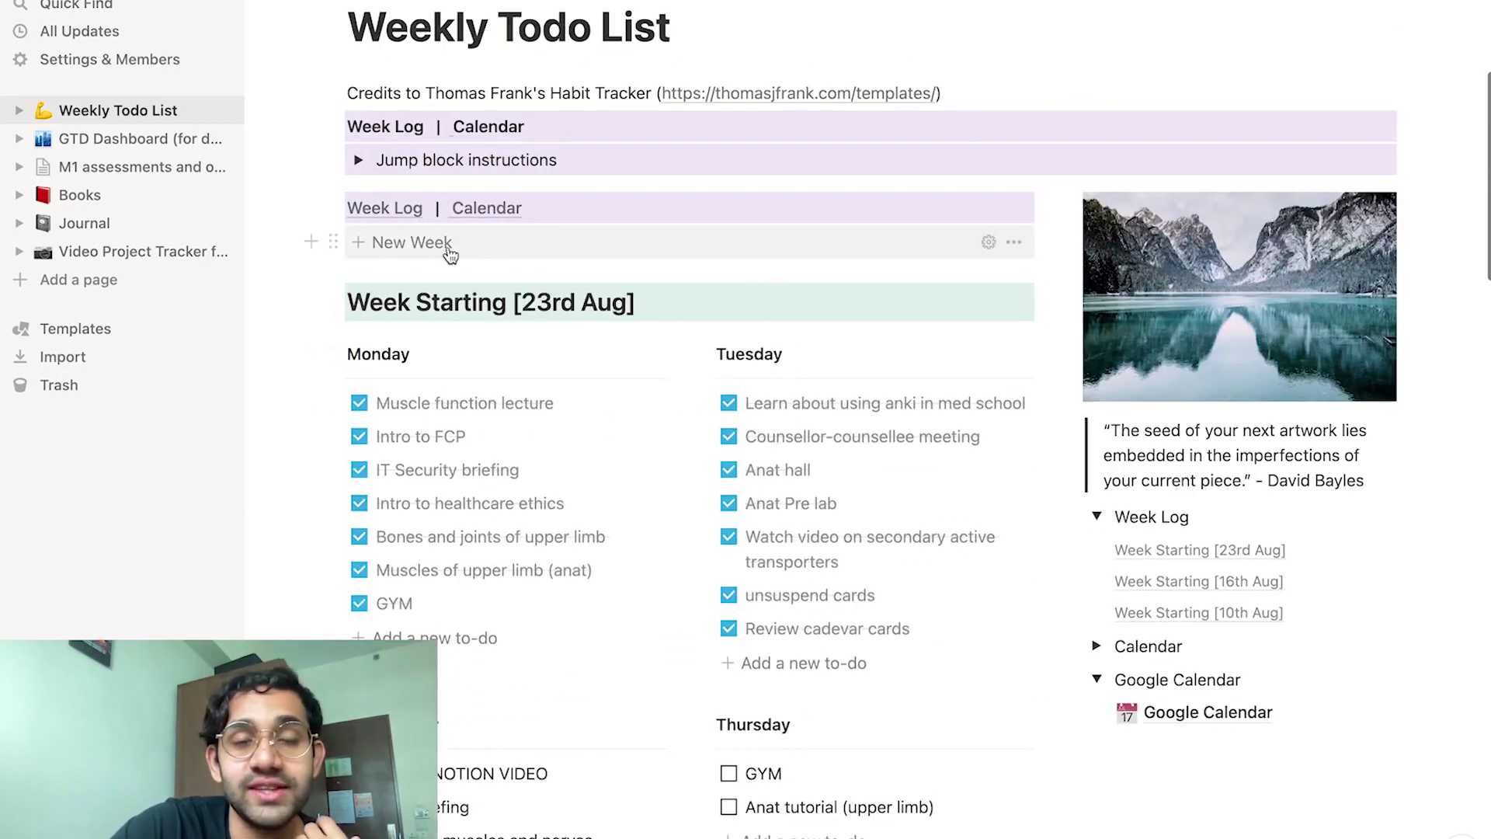
left_click(438, 247)
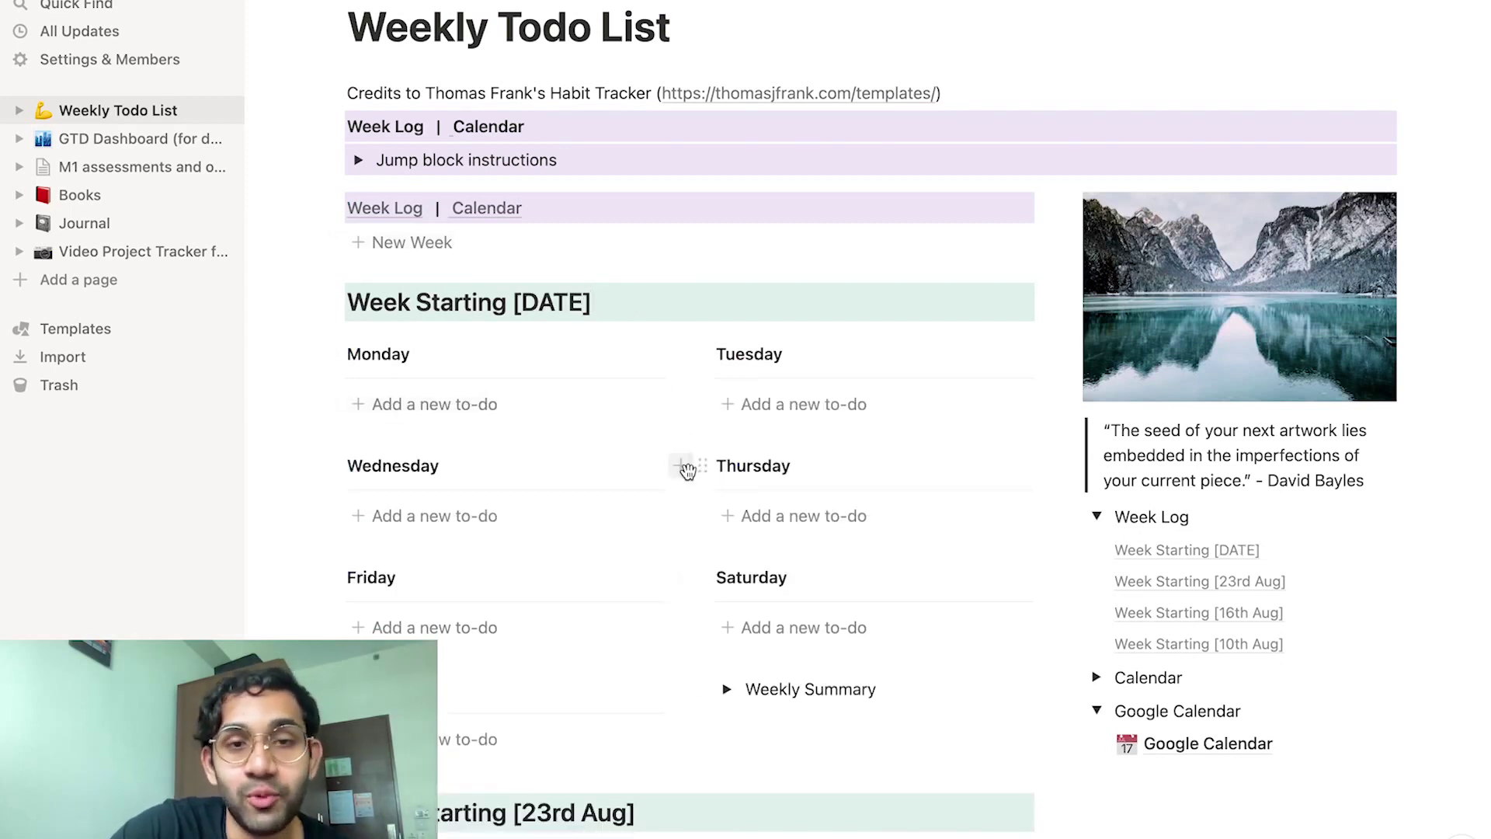
left_click(581, 303)
left_click_drag(581, 302, 515, 303)
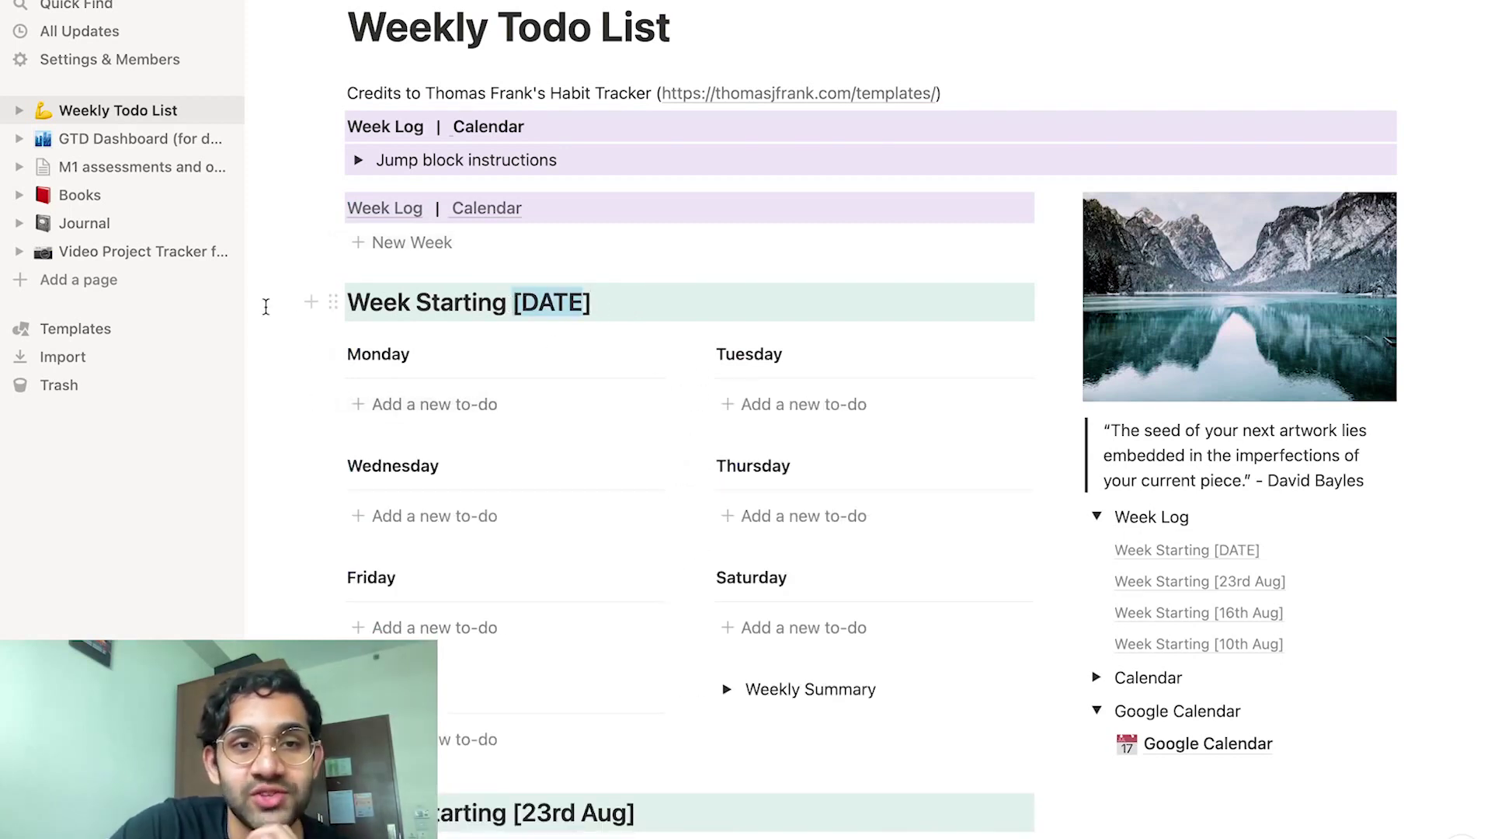
left_click_drag(266, 306, 967, 753)
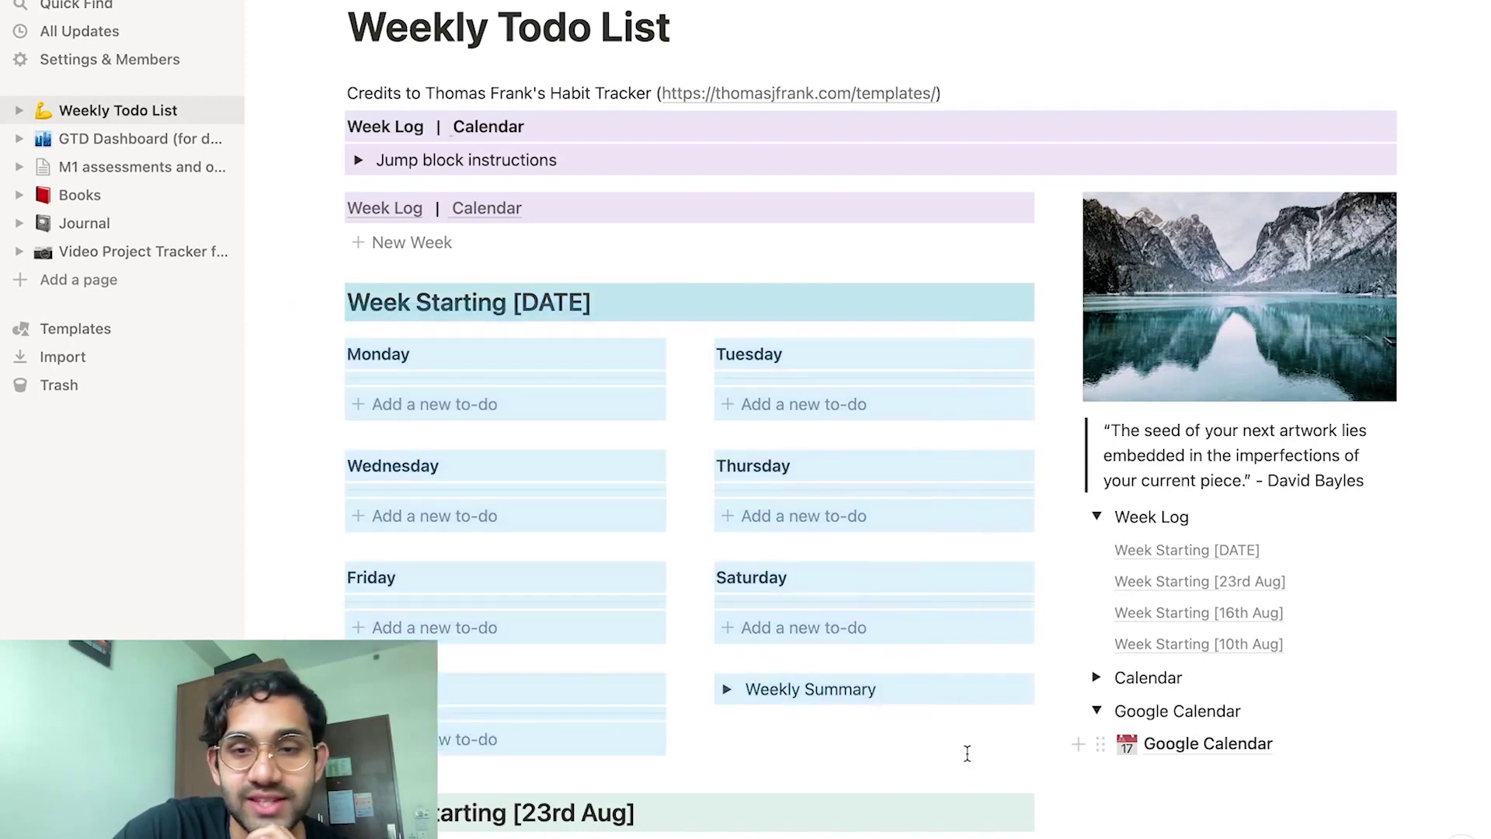
key("BackSpace")
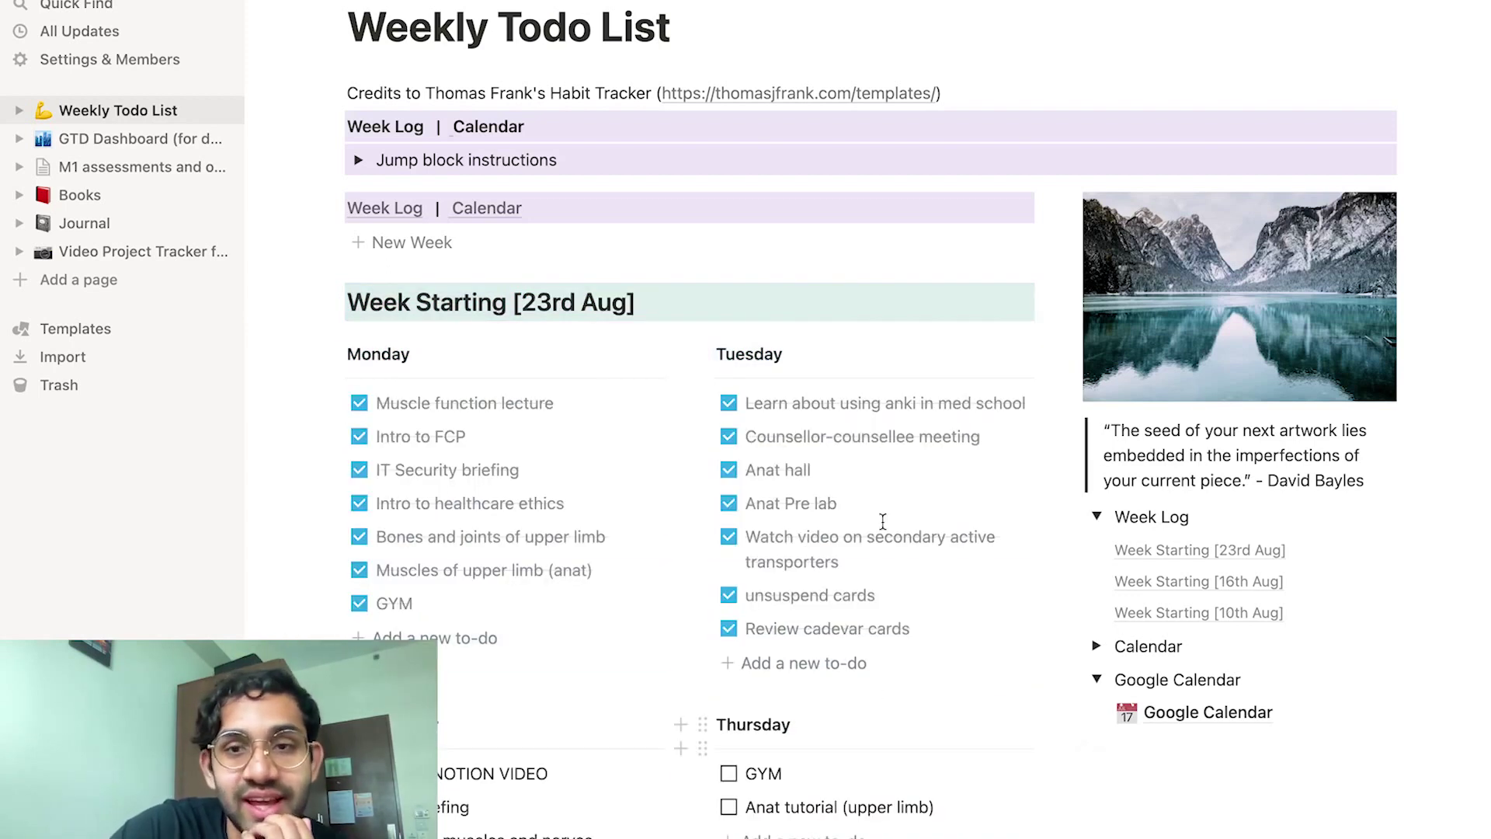
scroll(883, 520, "down", 1)
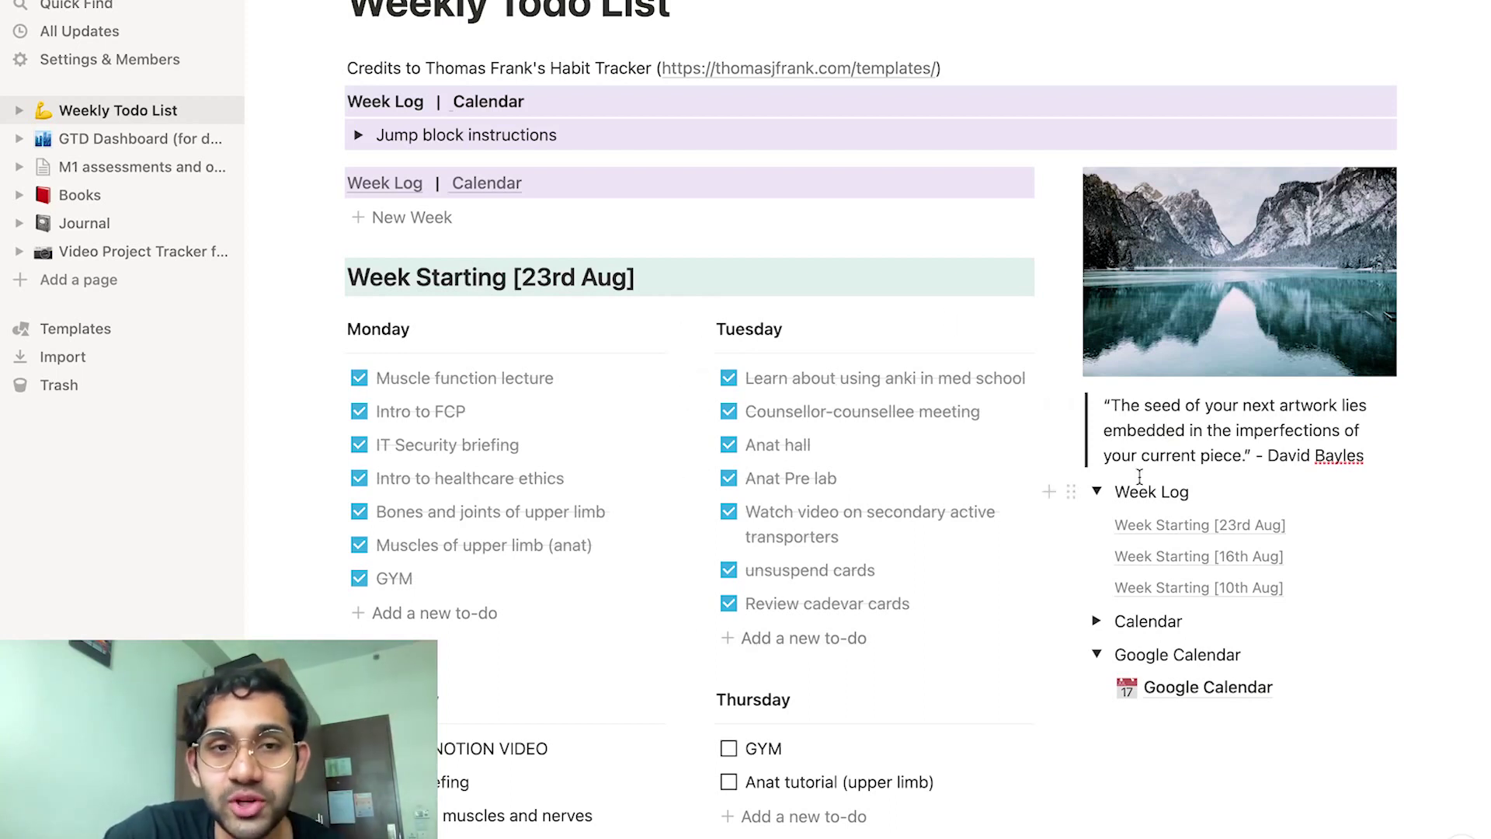
scroll(1140, 476, "up", 3)
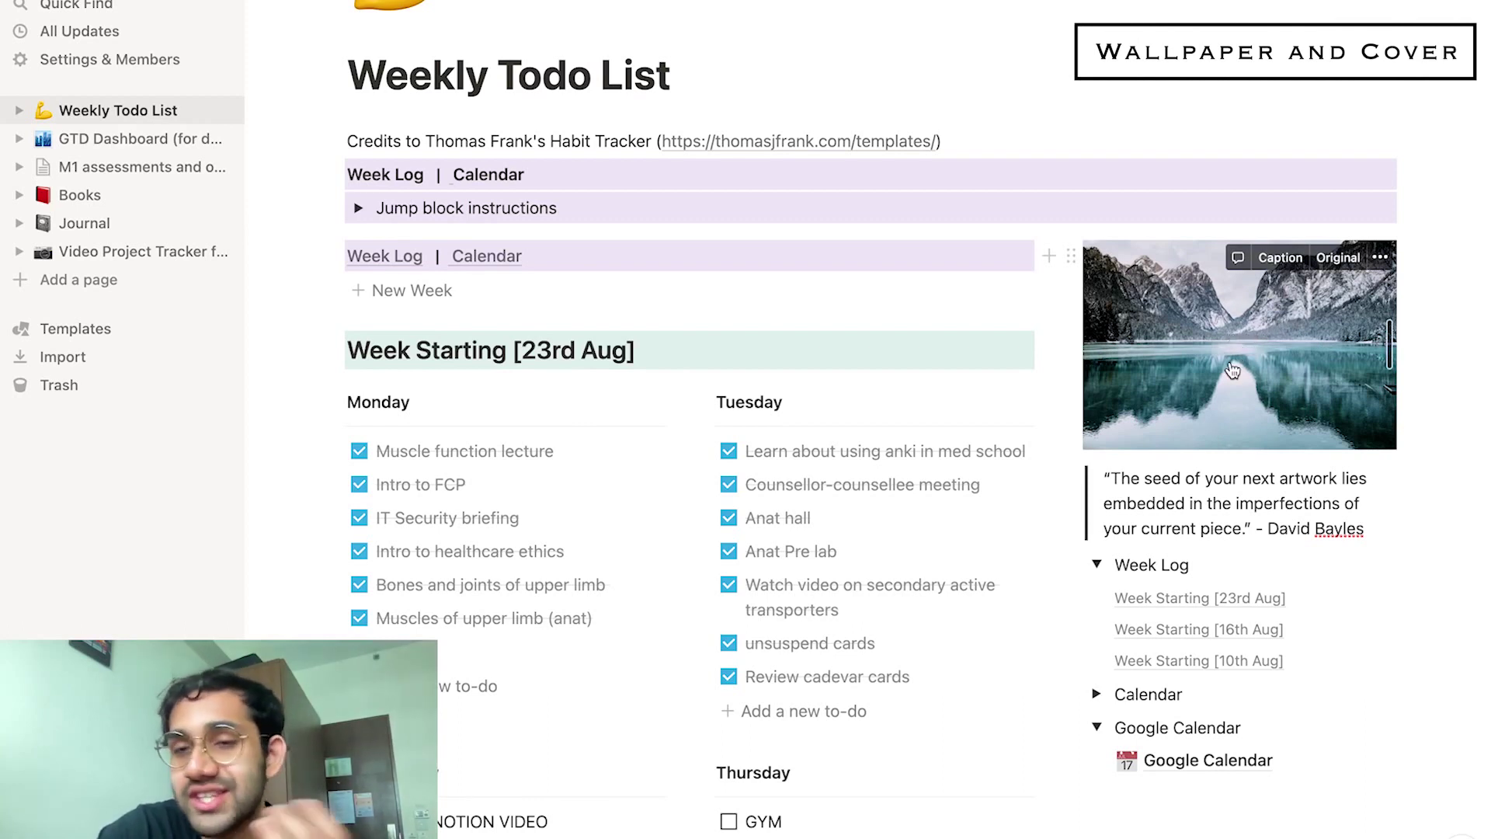
scroll(1204, 458, "up", 5)
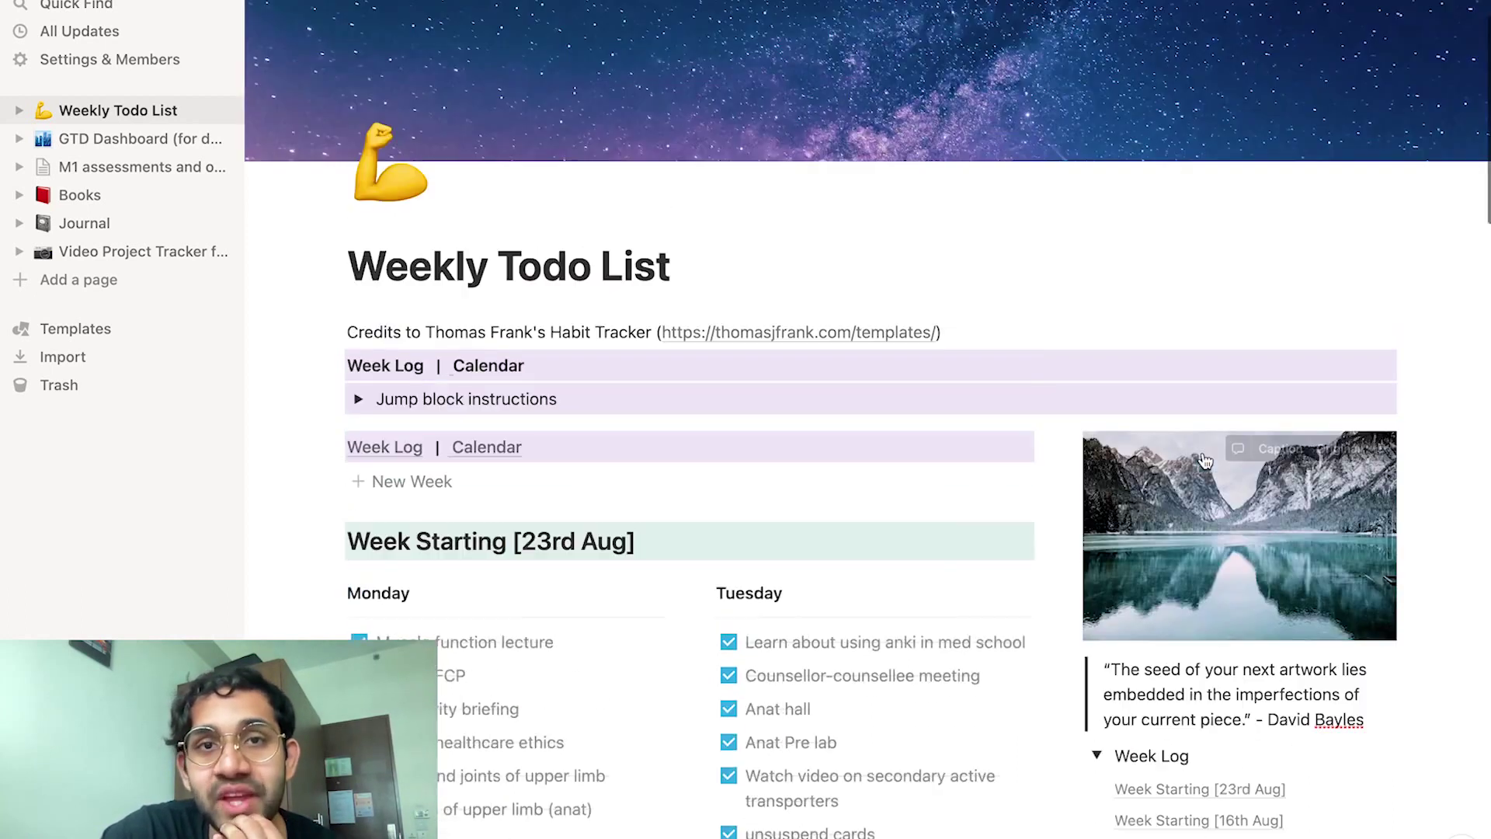
scroll(1204, 460, "up", 2)
scroll(1006, 127, "down", 3)
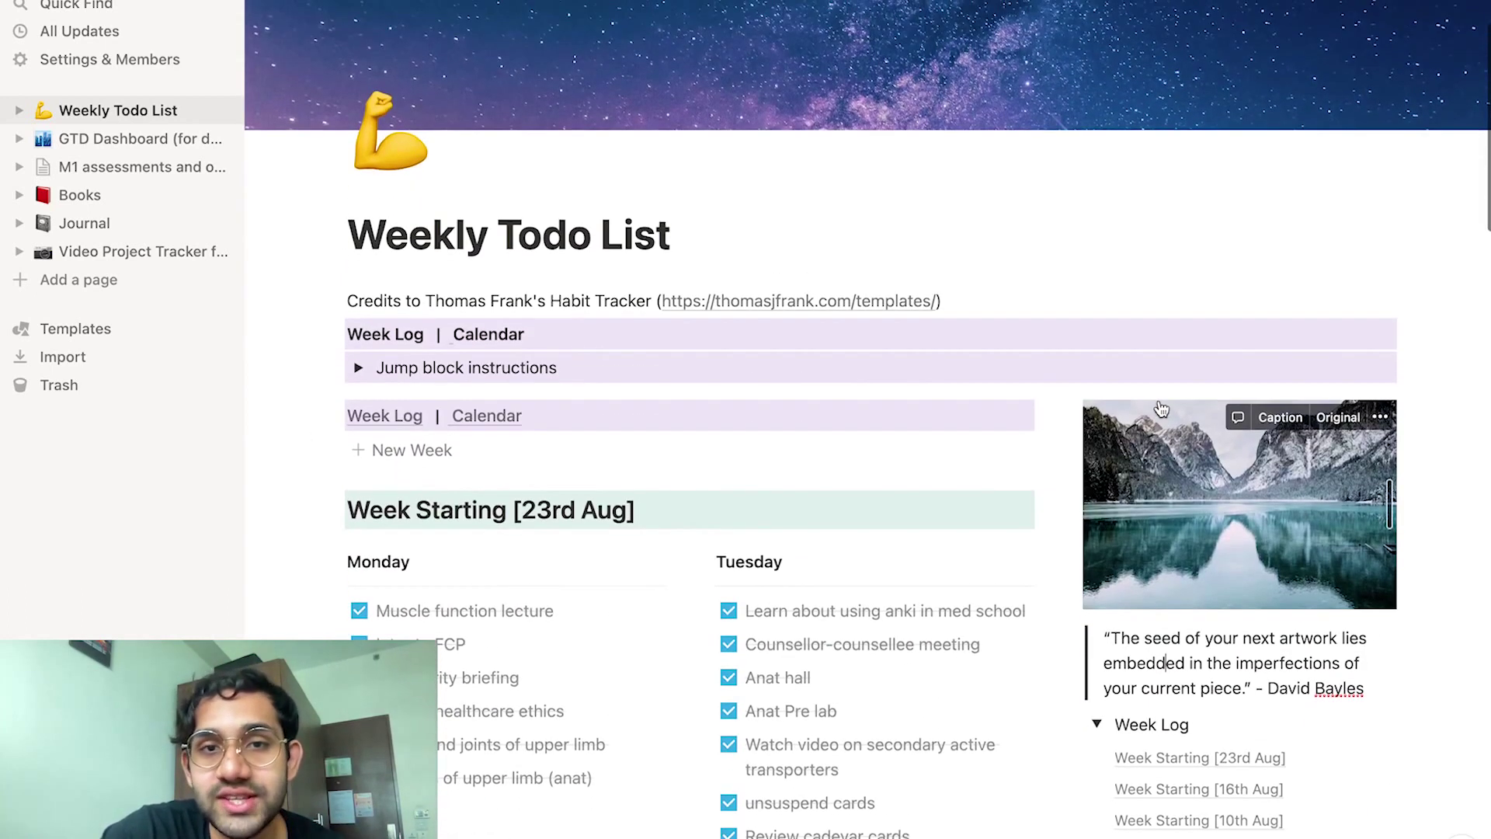
scroll(1161, 409, "down", 3)
triple_click(1236, 455)
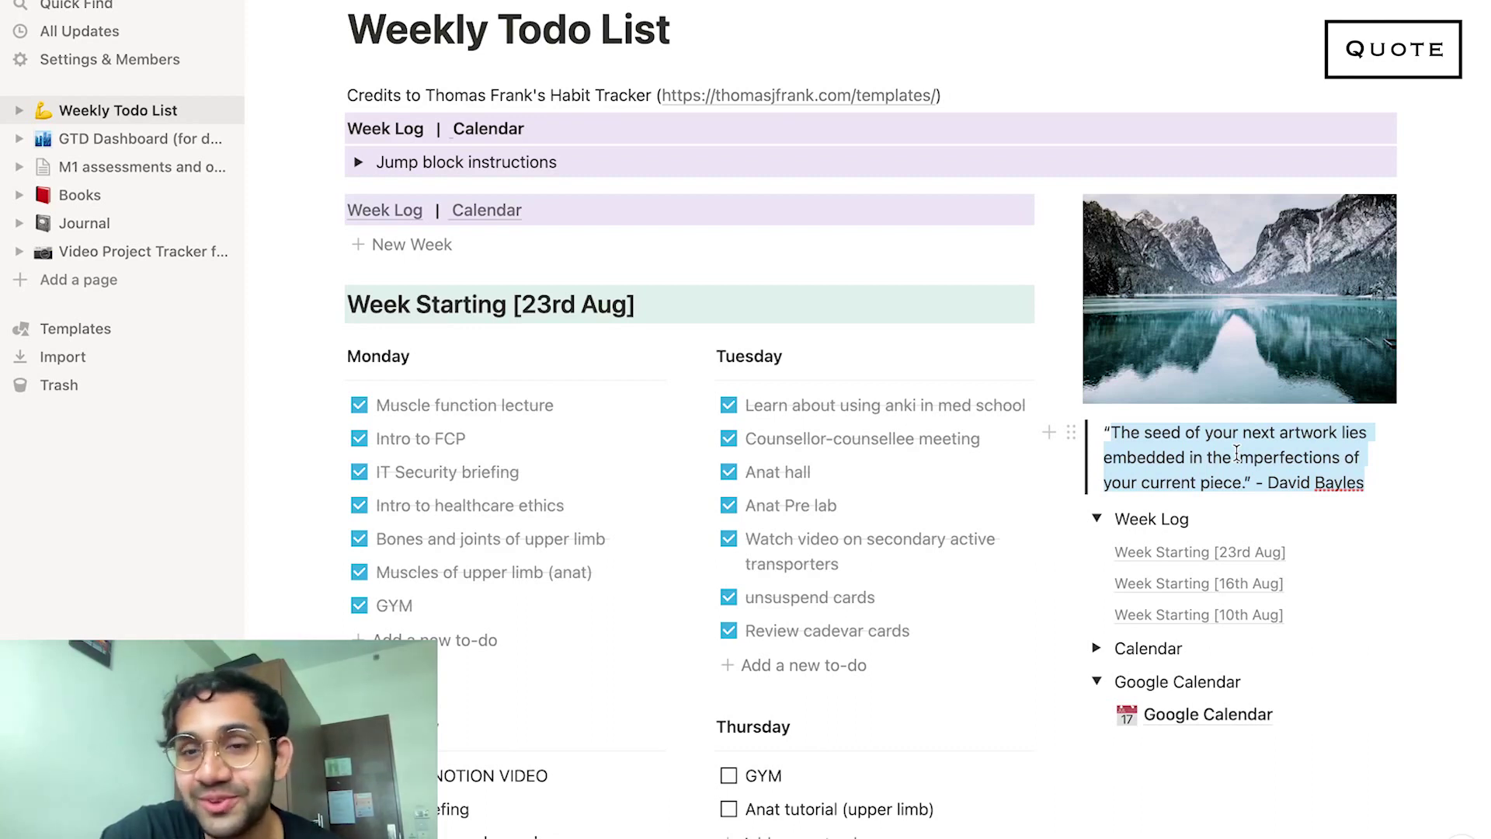
scroll(1238, 443, "down", 2)
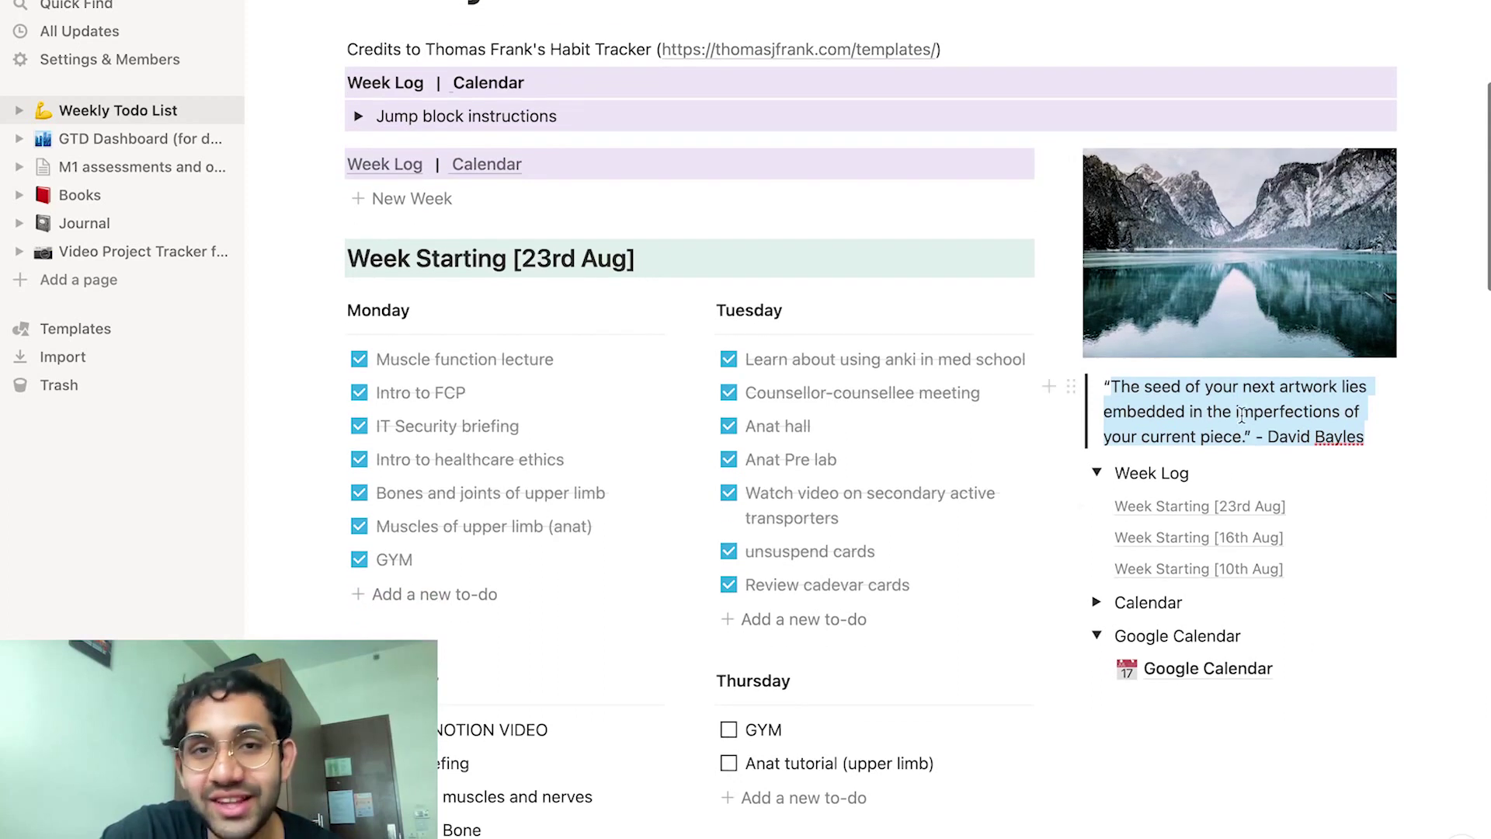
scroll(1242, 416, "down", 2)
scroll(899, 426, "down", 4)
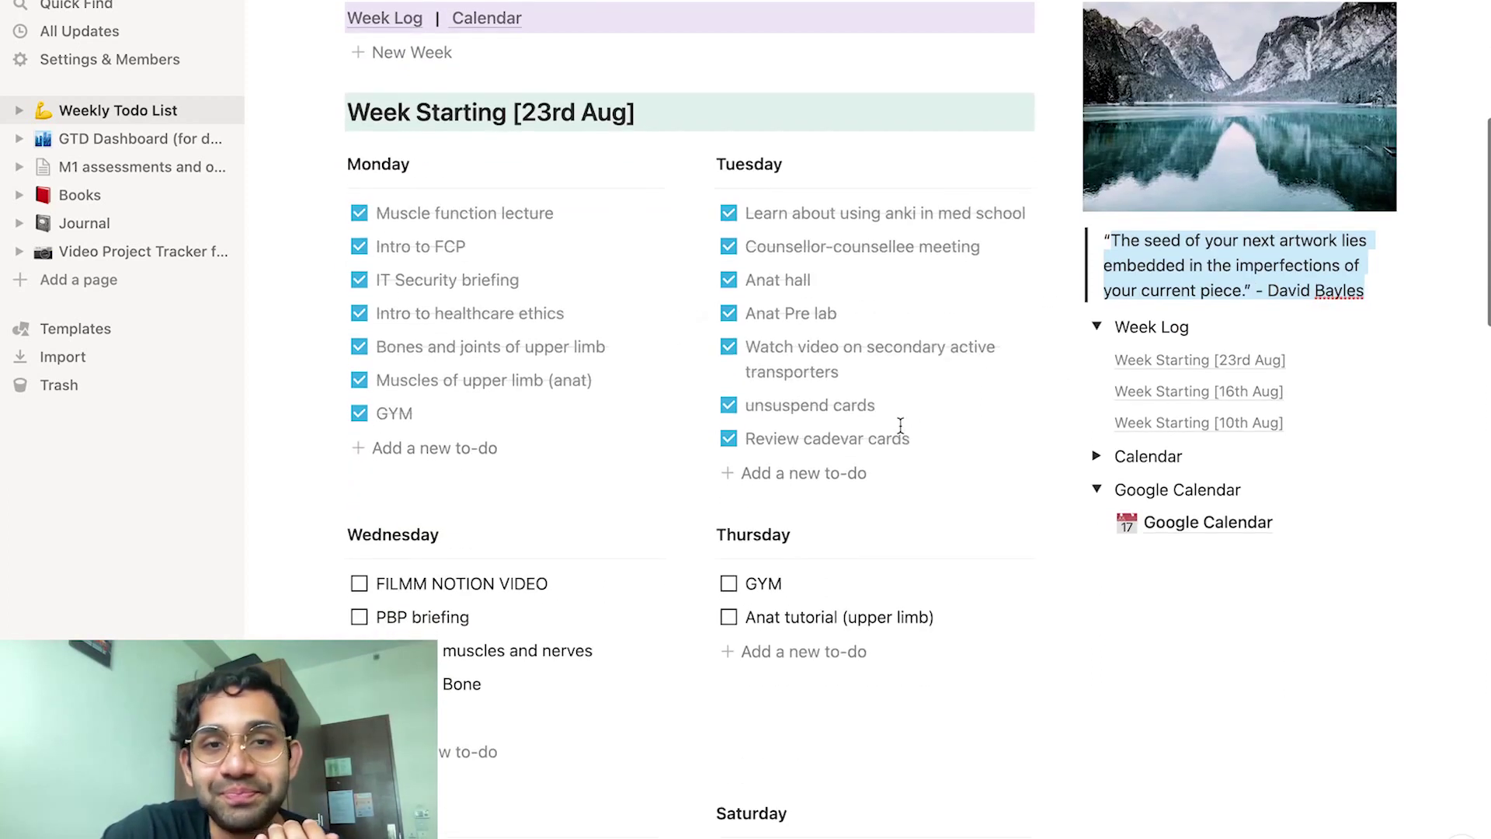
scroll(1010, 482, "up", 4)
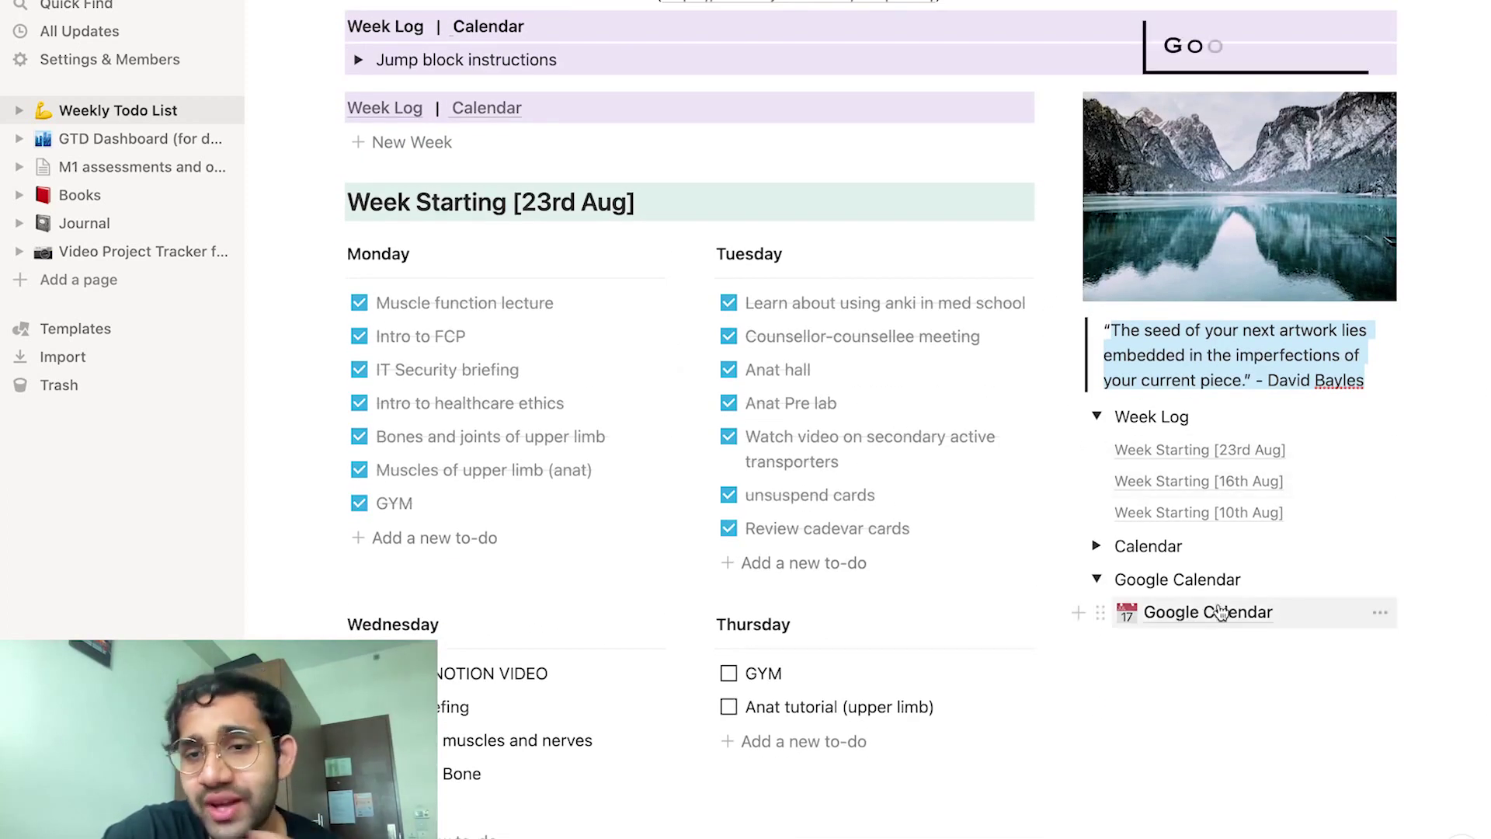
Insert an empty embed block below the Google Calendar entry using /embed
scroll(1126, 613, "up", 1)
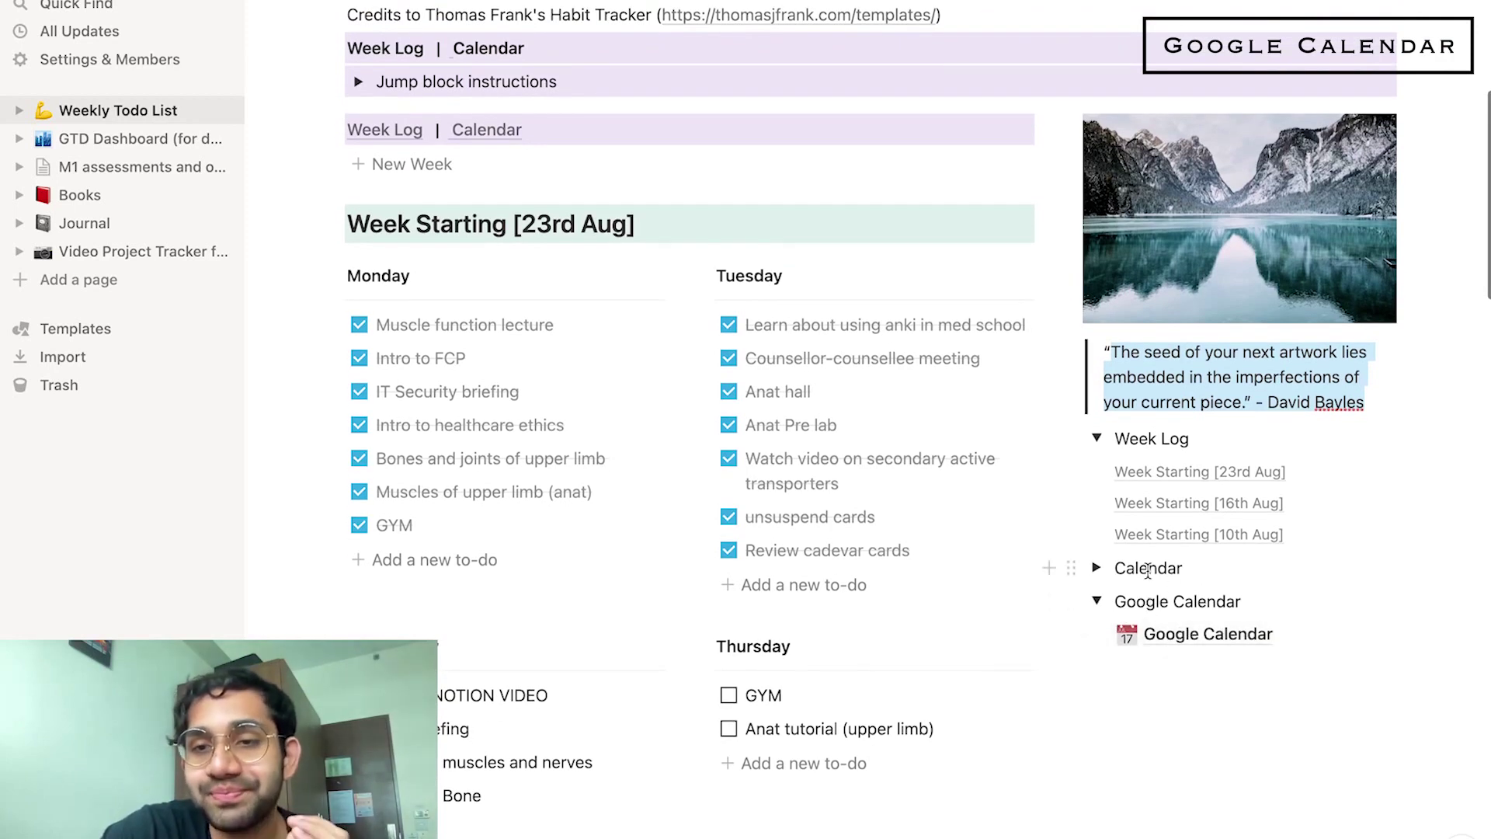
left_click(1212, 653)
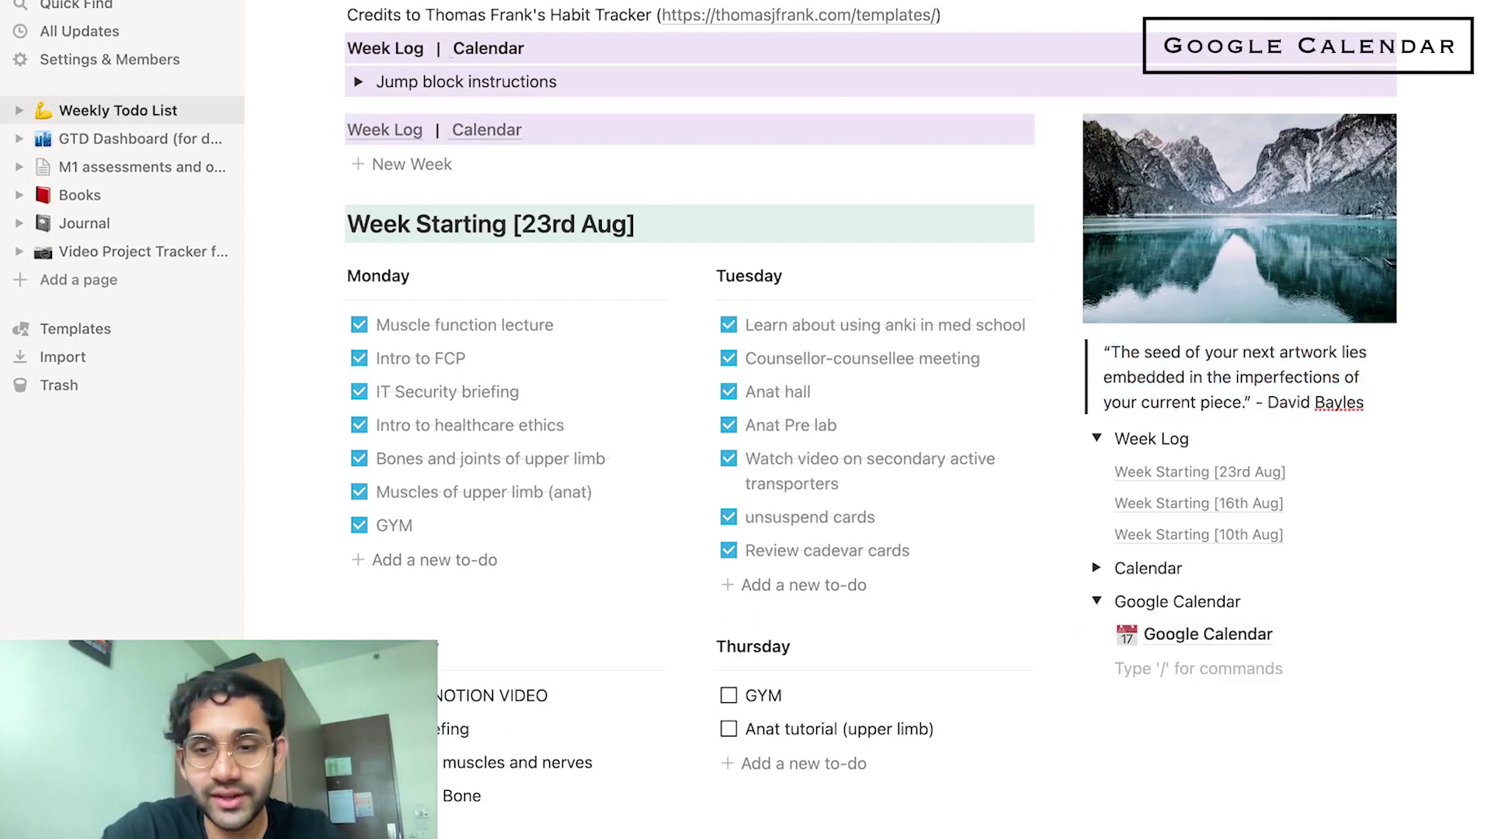
type("/embed")
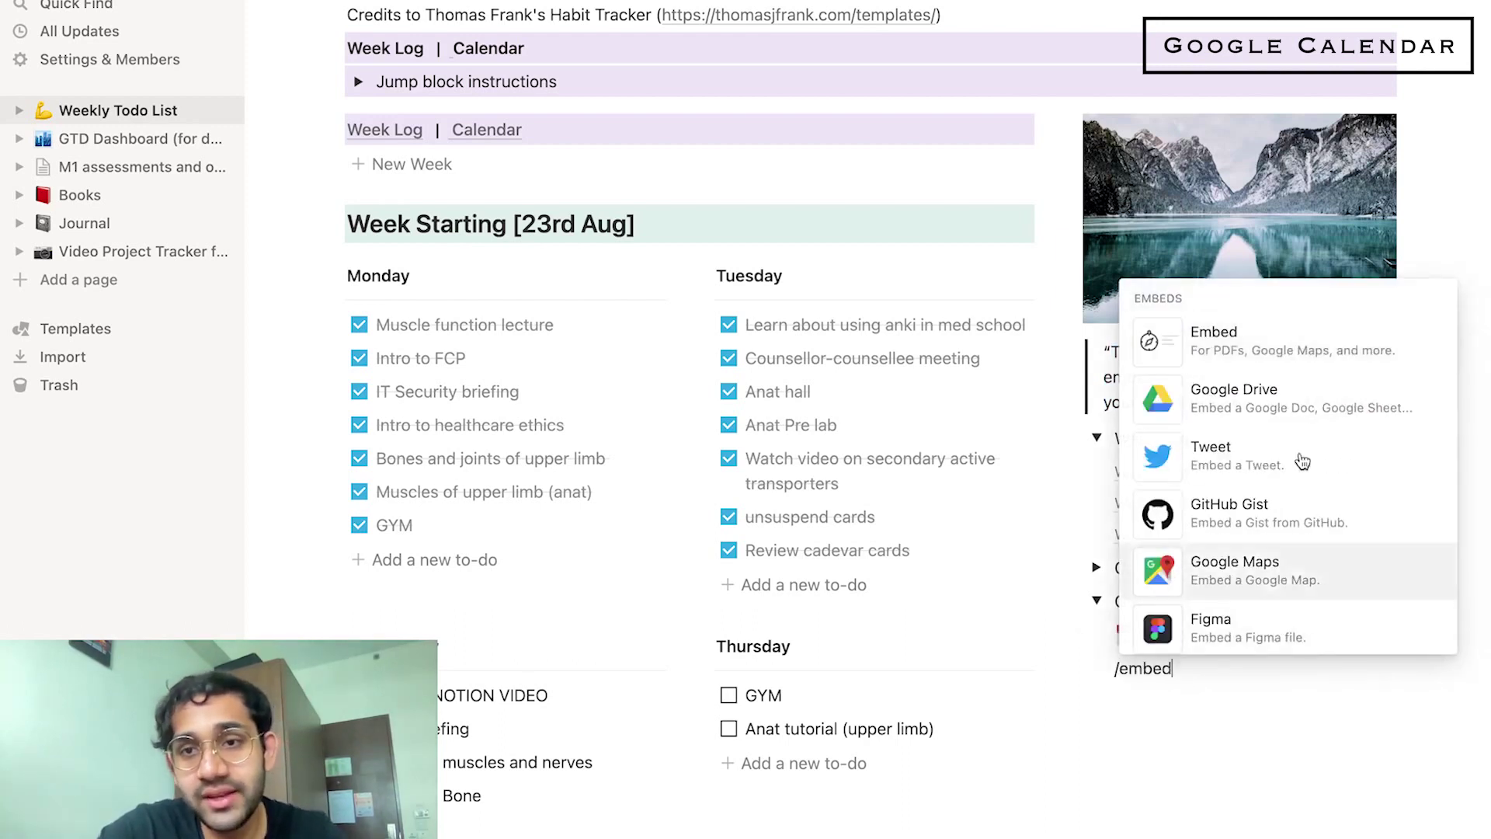
left_click(1279, 366)
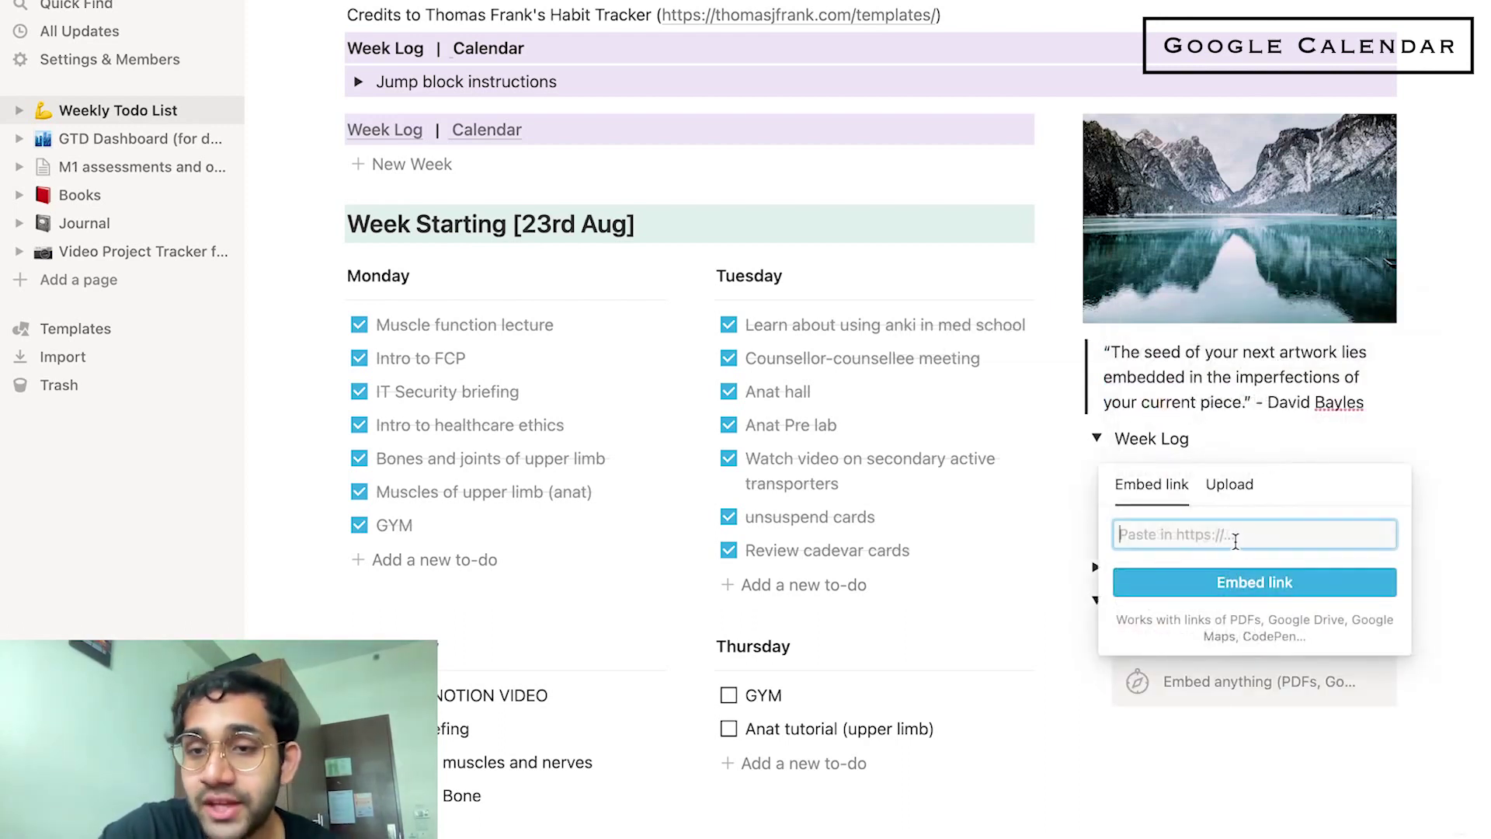
left_click(1217, 749)
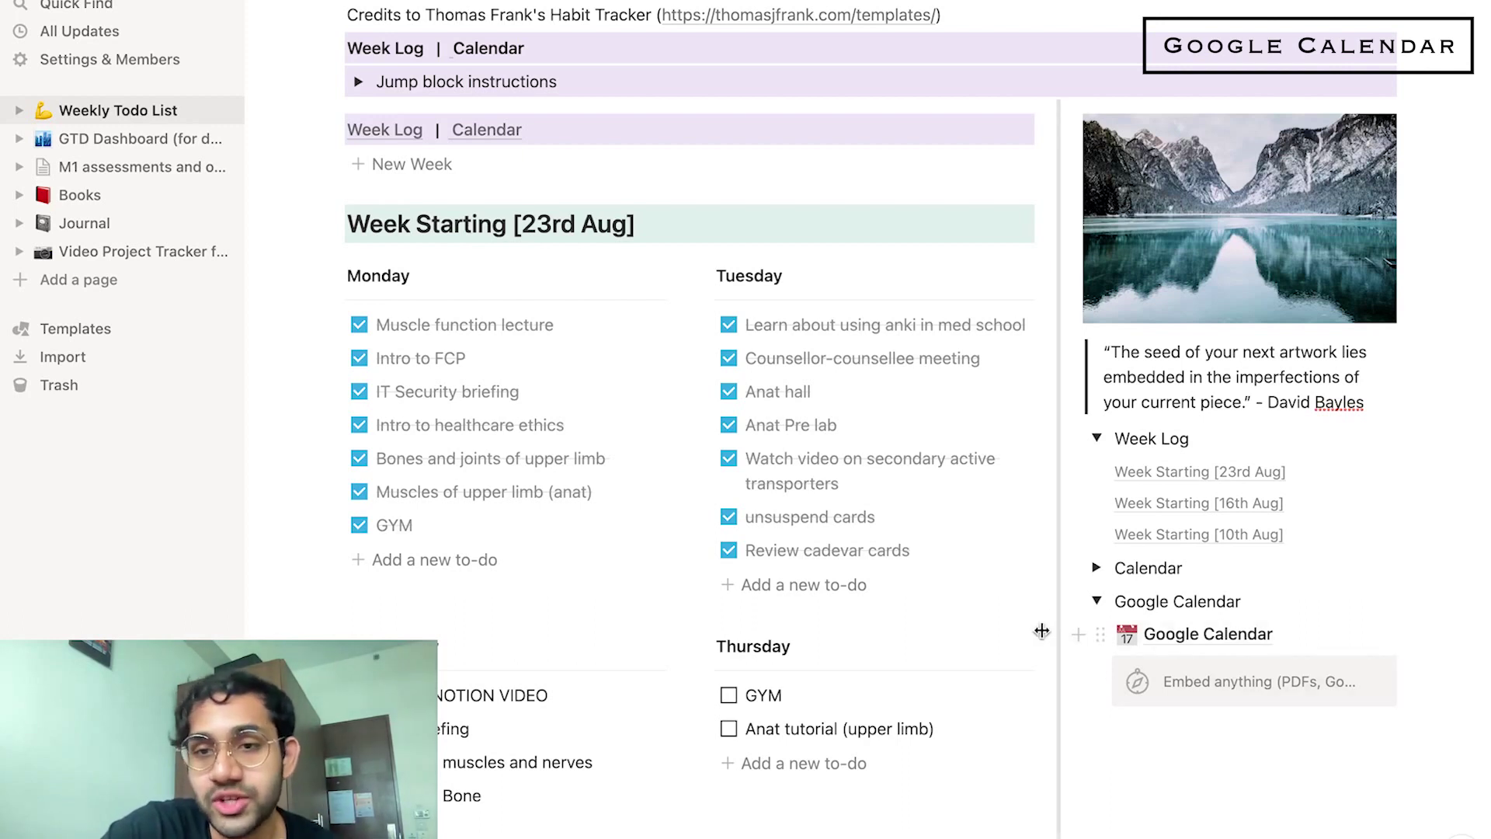
Expand the Calendar toggle to view August 2021, then collapse it again
left_click(1096, 569)
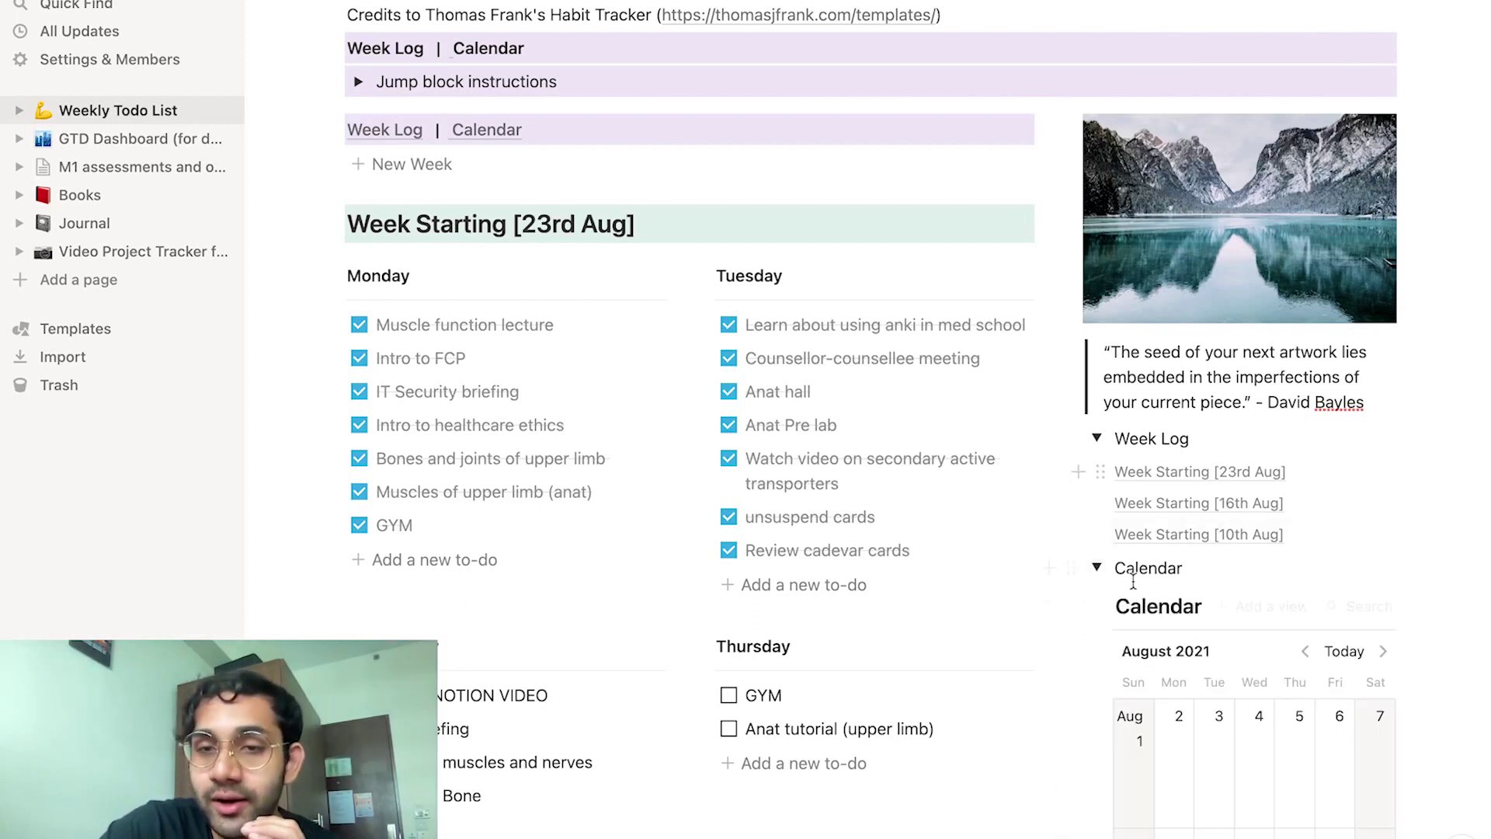
scroll(1212, 683, "down", 2)
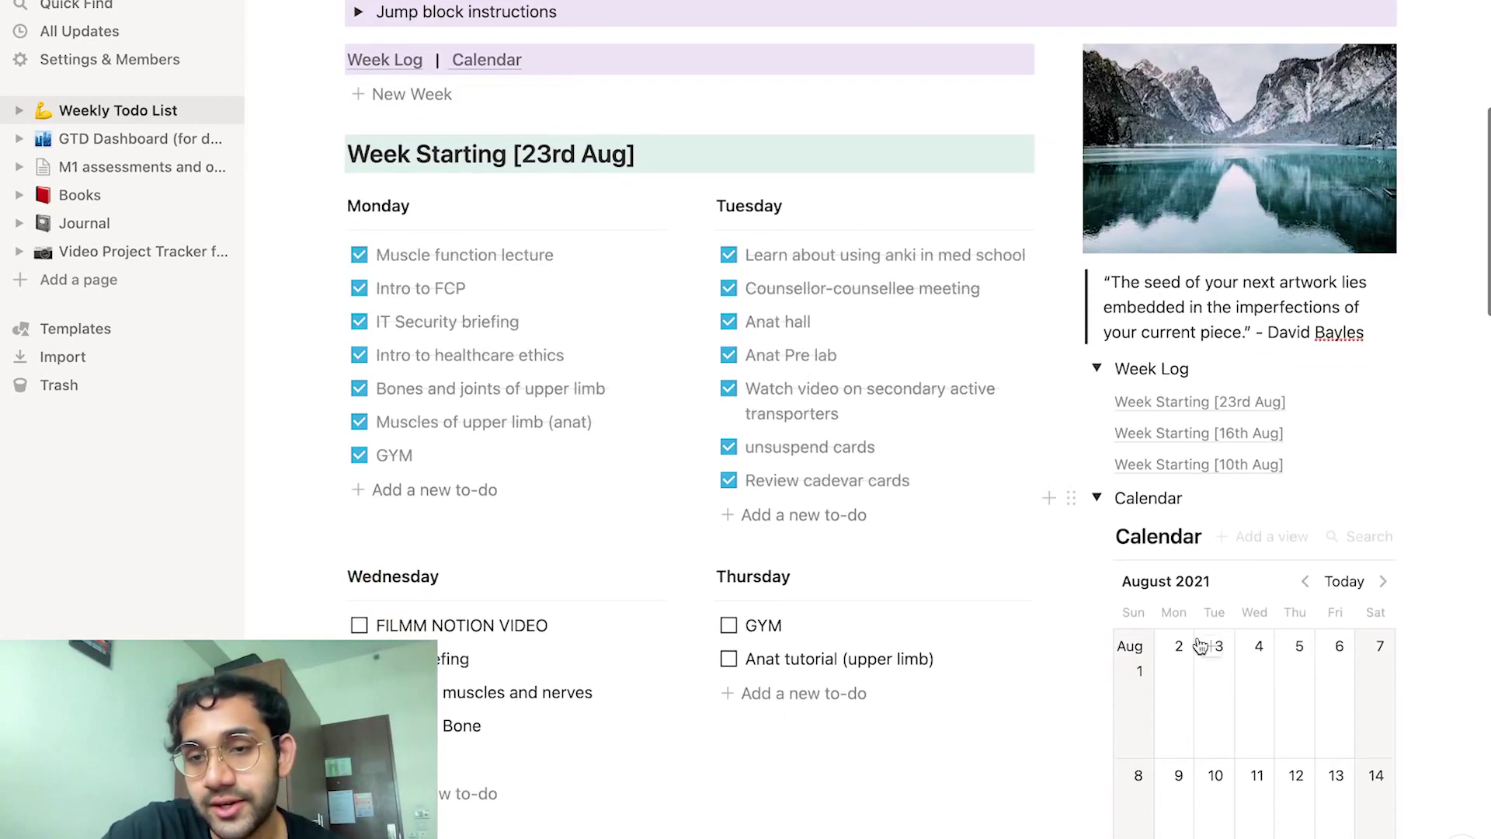
scroll(1258, 683, "down", 2)
scroll(1258, 683, "down", 2)
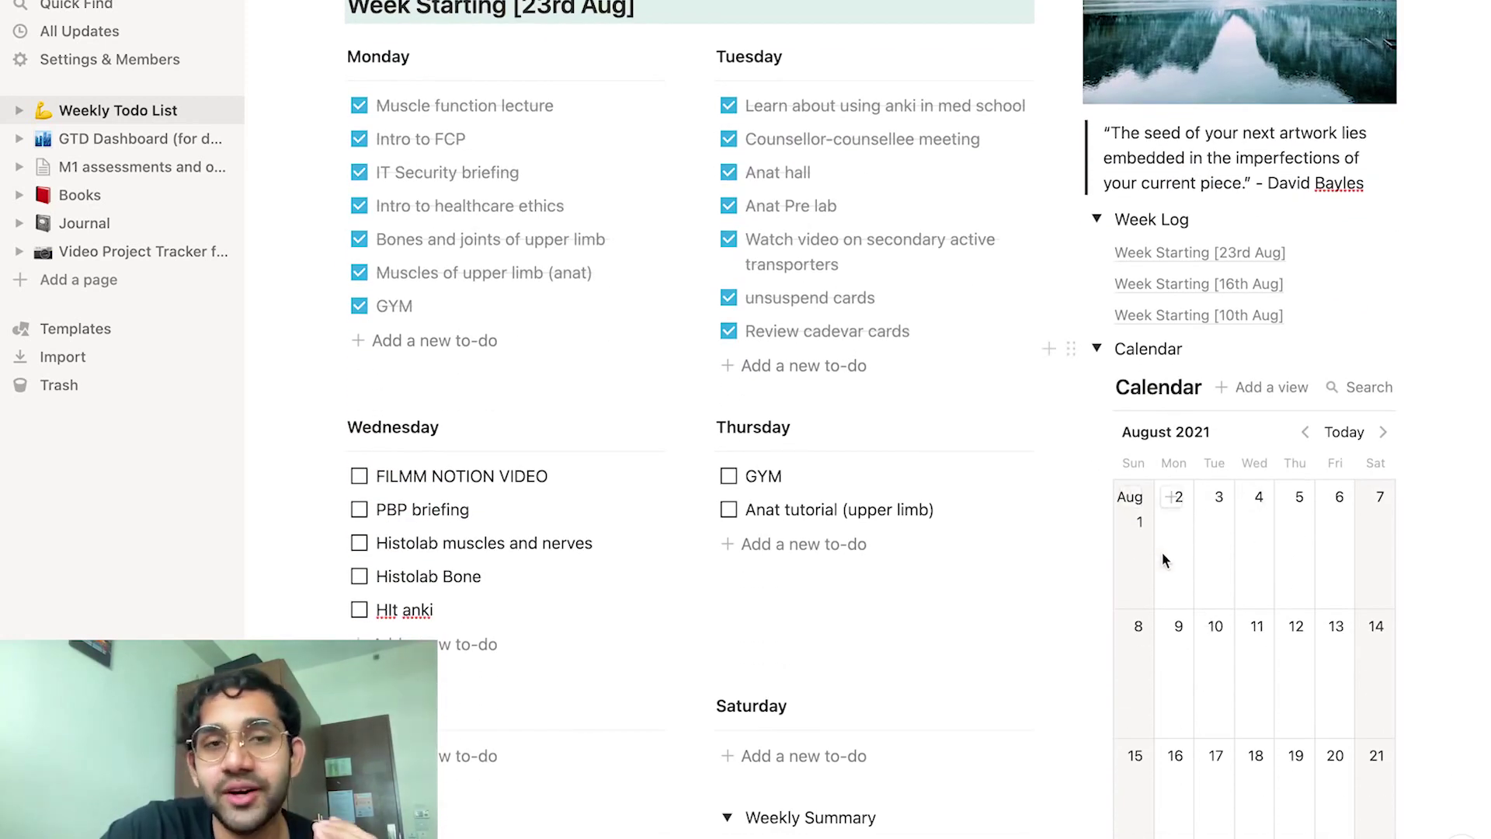
scroll(1231, 641, "down", 2)
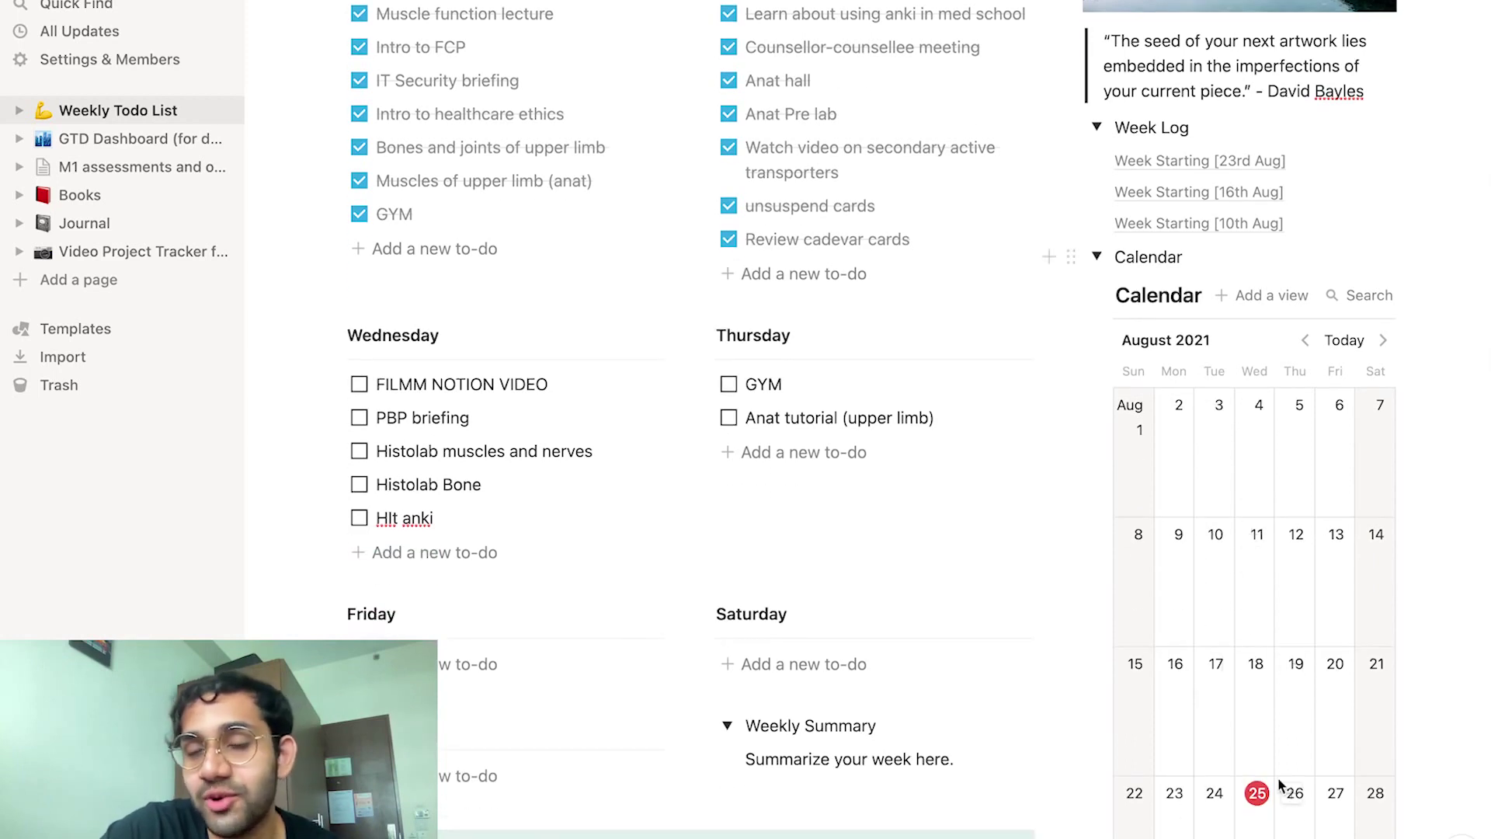
scroll(1336, 687, "down", 1)
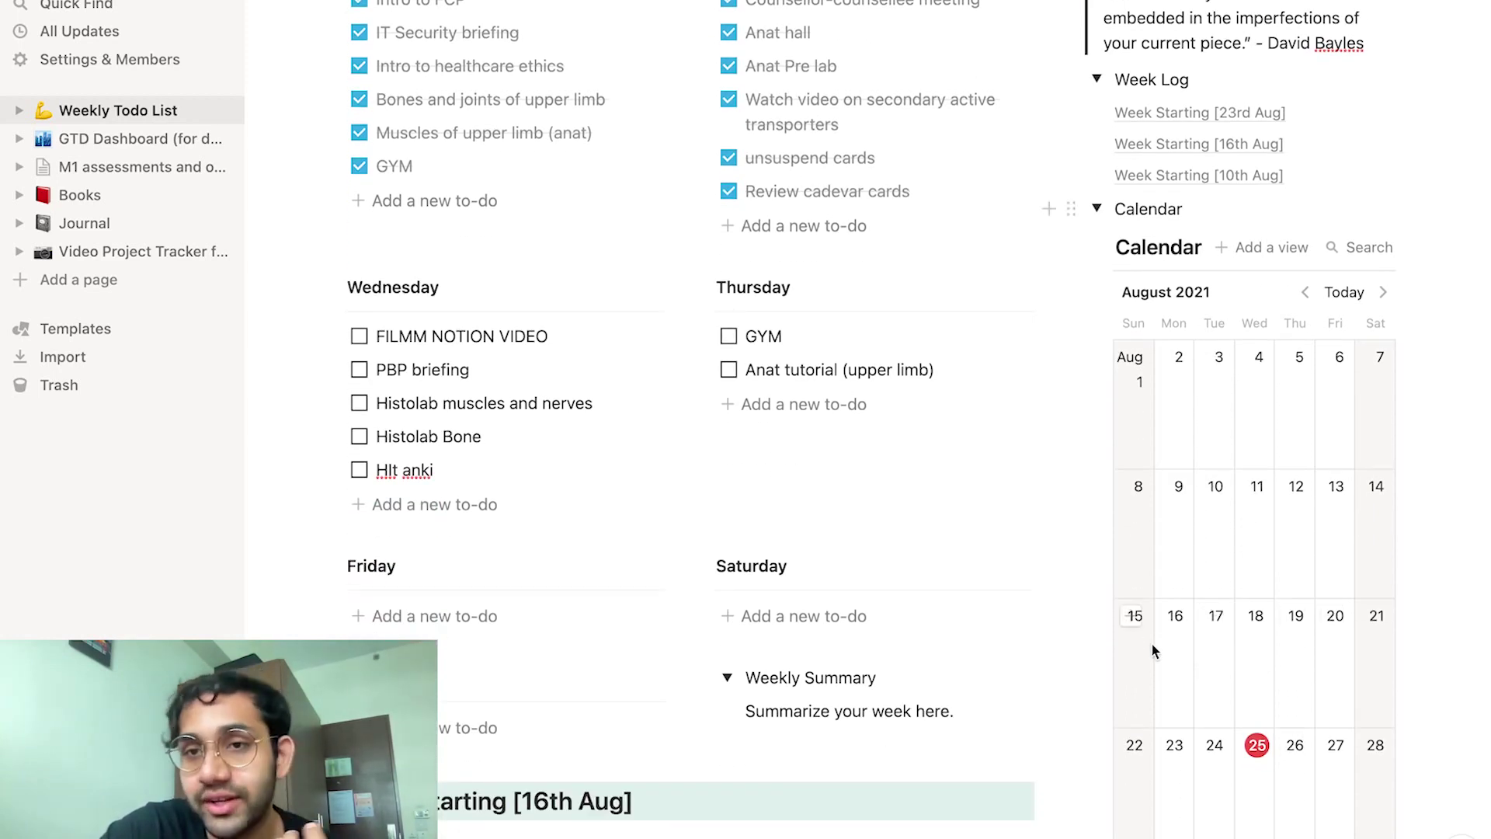
scroll(1162, 637, "up", 1)
left_click(1097, 267)
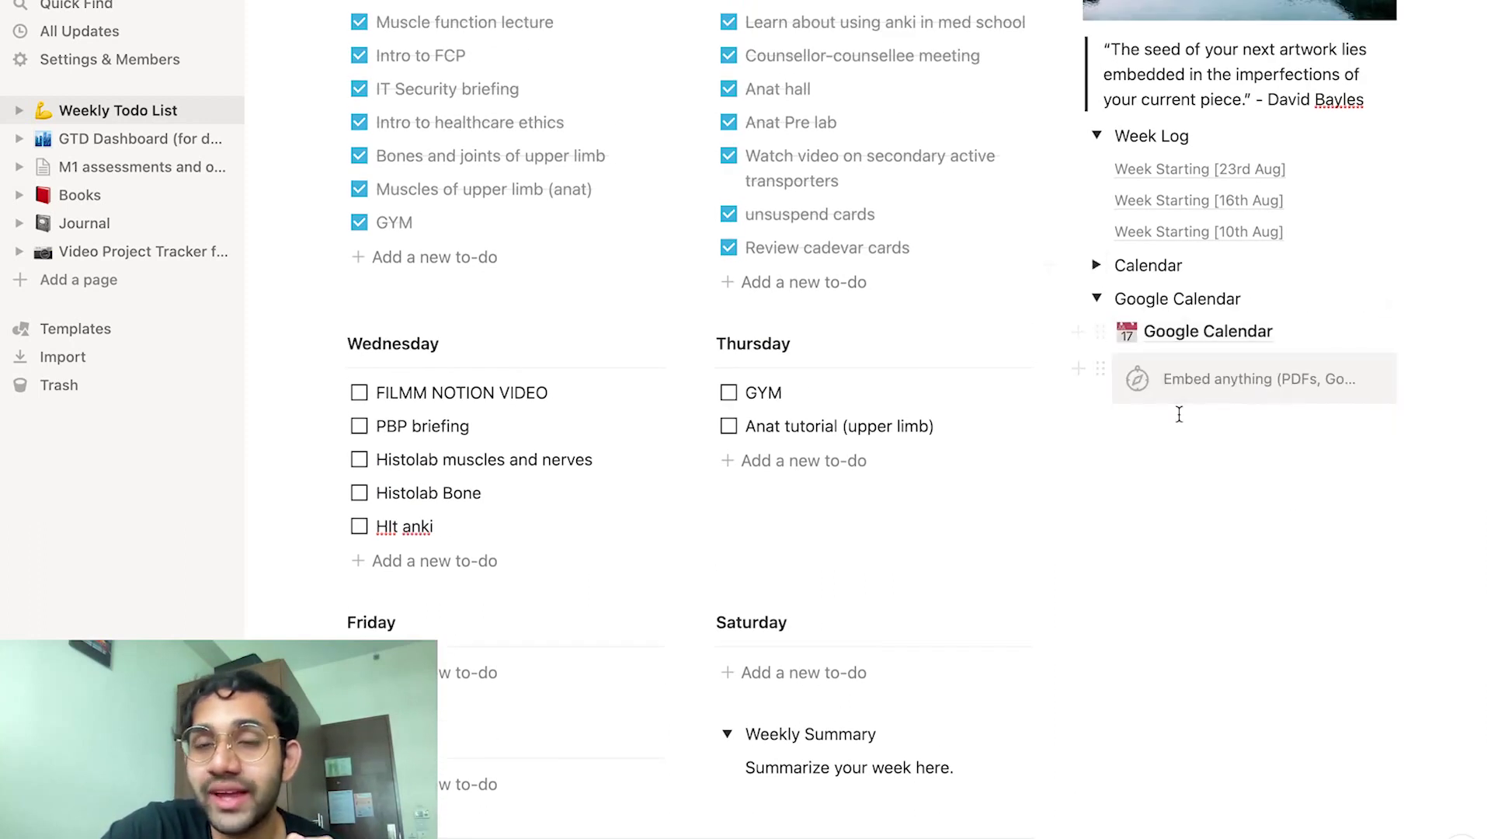
scroll(1179, 415, "up", 3)
scroll(1239, 126, "up", 1)
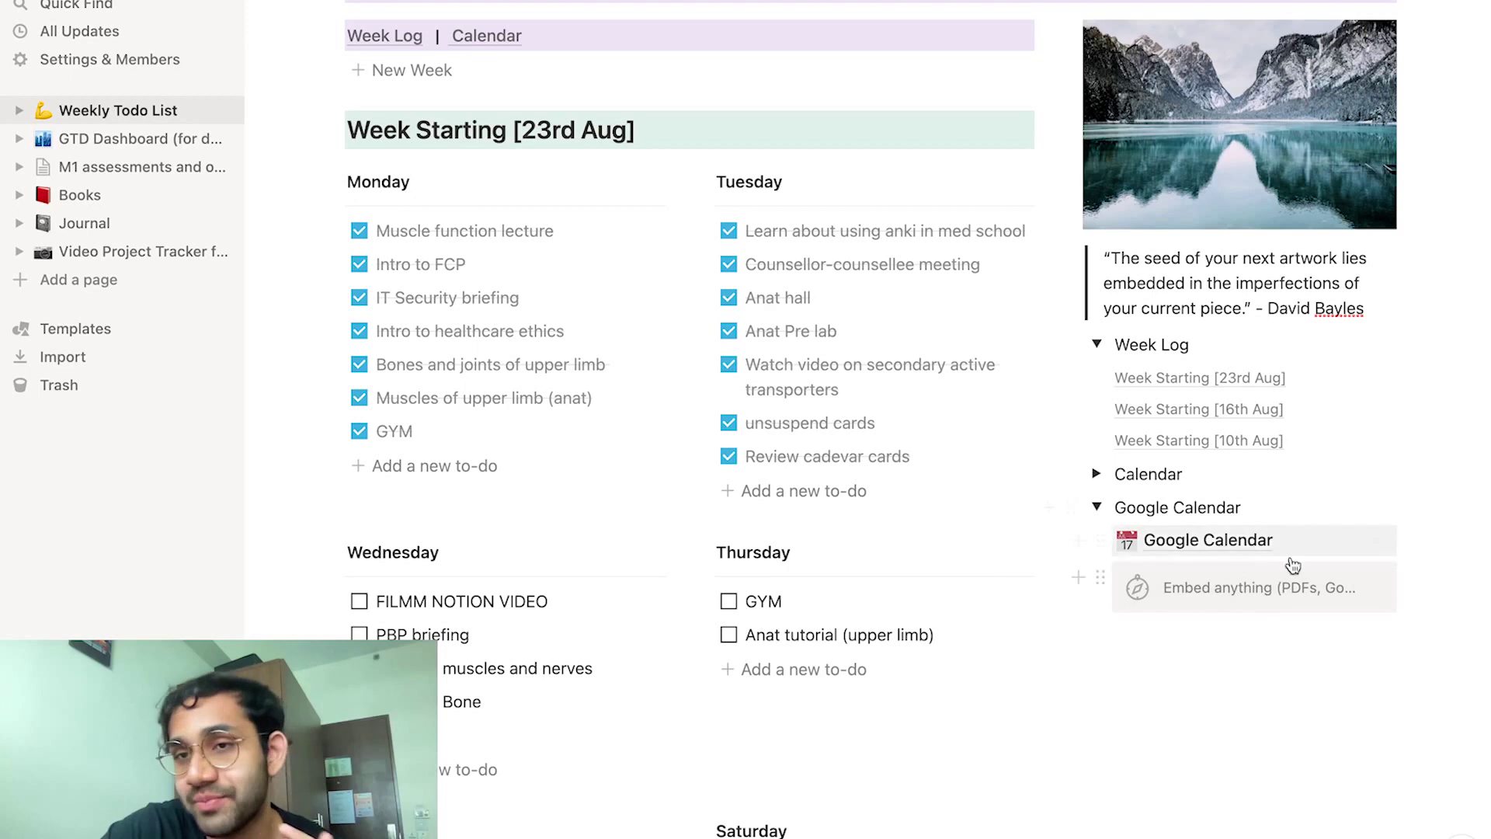
scroll(501, 256, "up", 2)
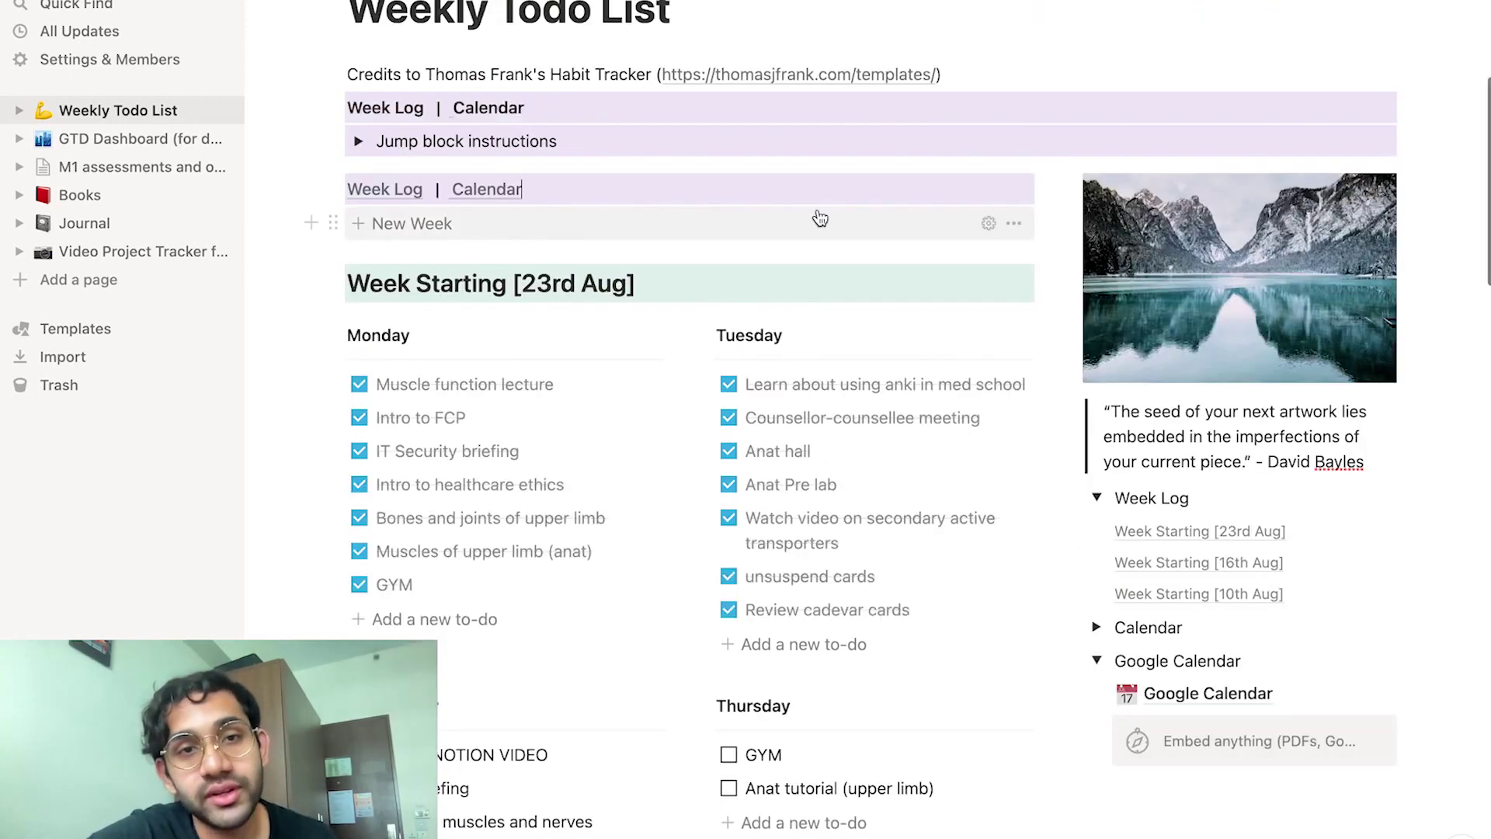
left_click(990, 226)
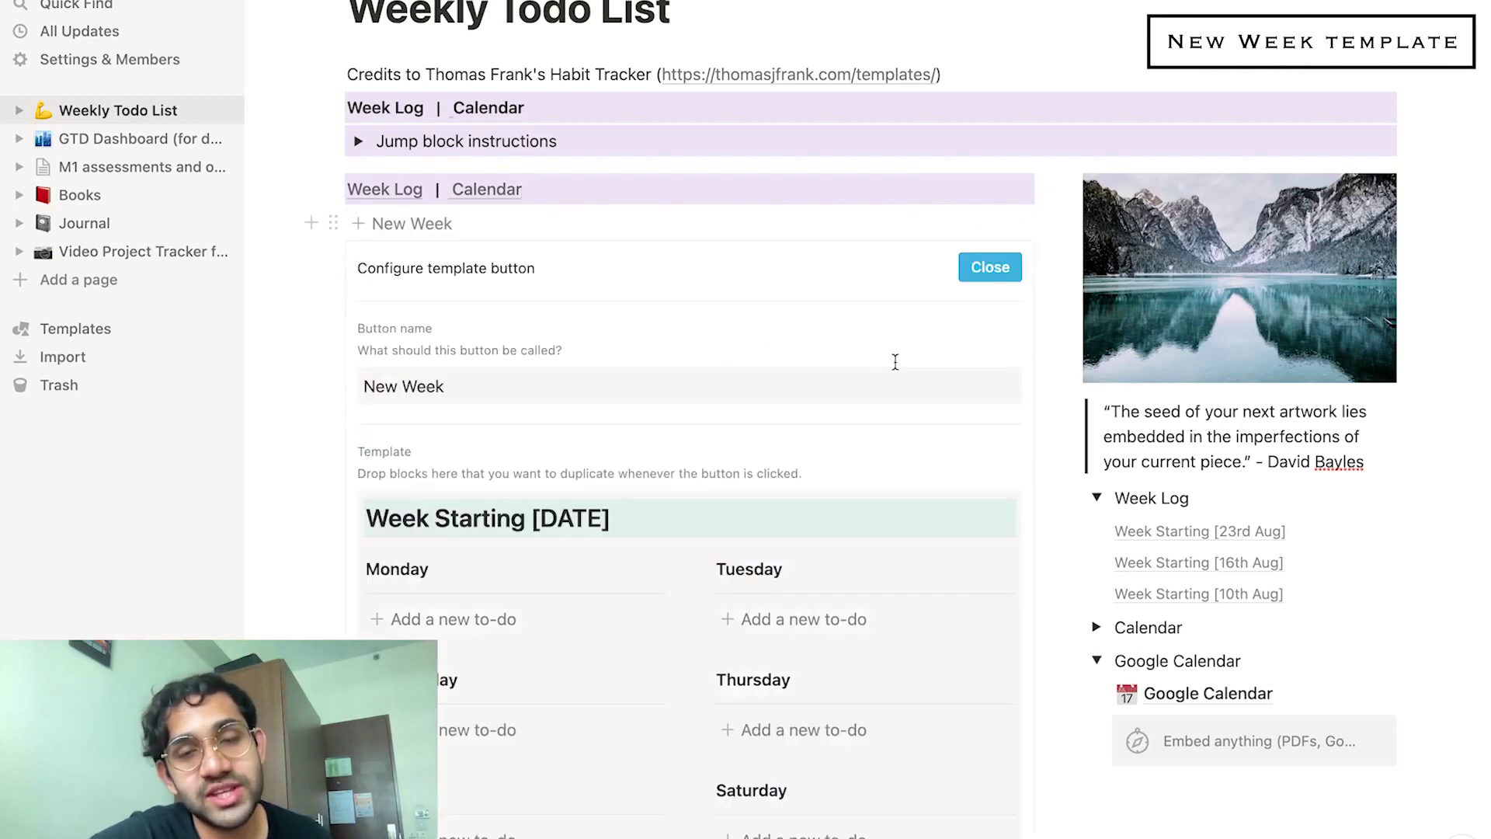
Add a Meditate to-do under Monday in the New Week template
scroll(893, 371, "down", 1)
scroll(942, 250, "down", 2)
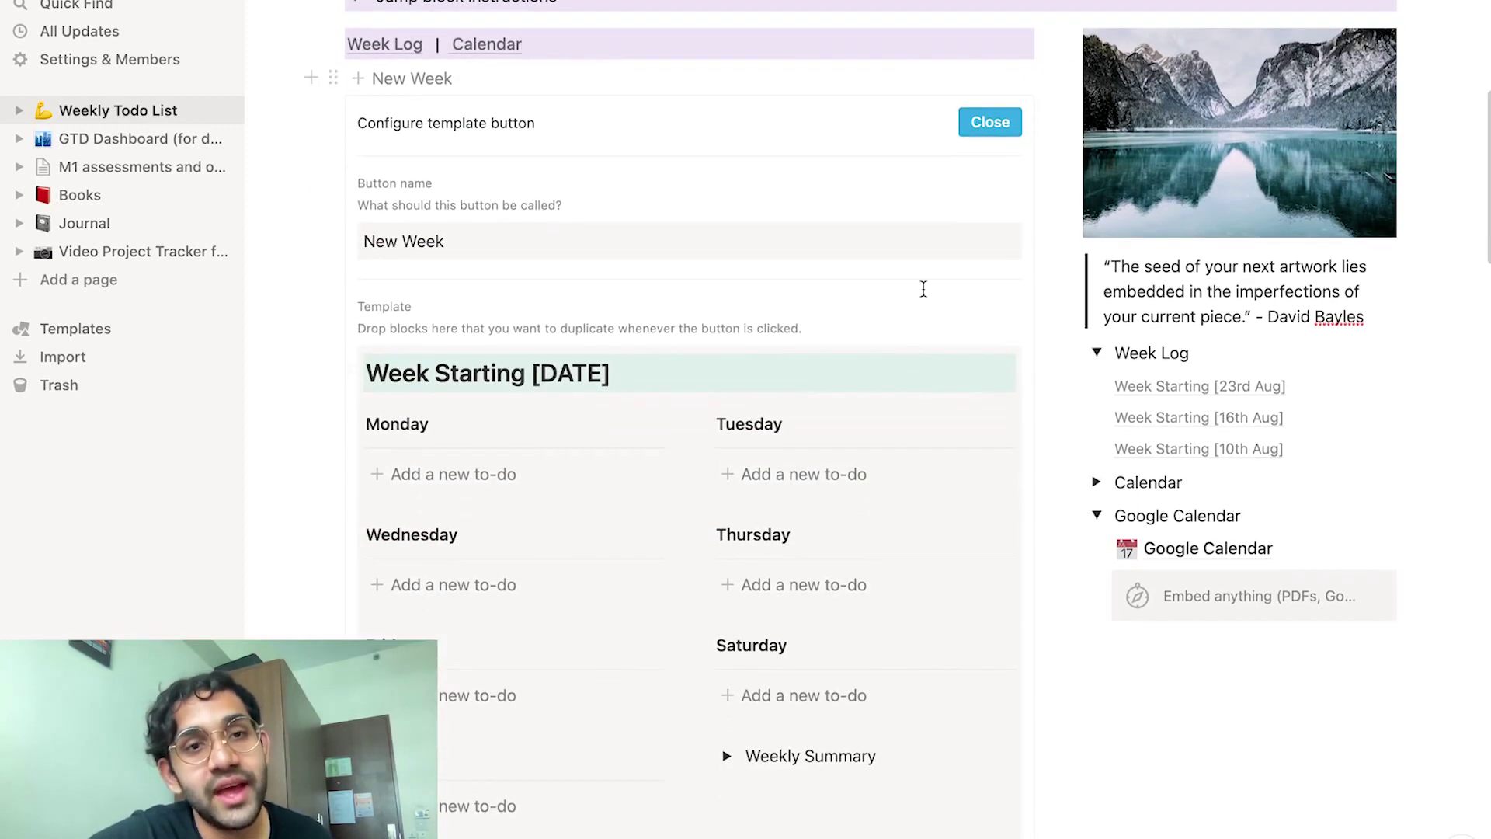
scroll(922, 287, "down", 1)
scroll(839, 223, "down", 1)
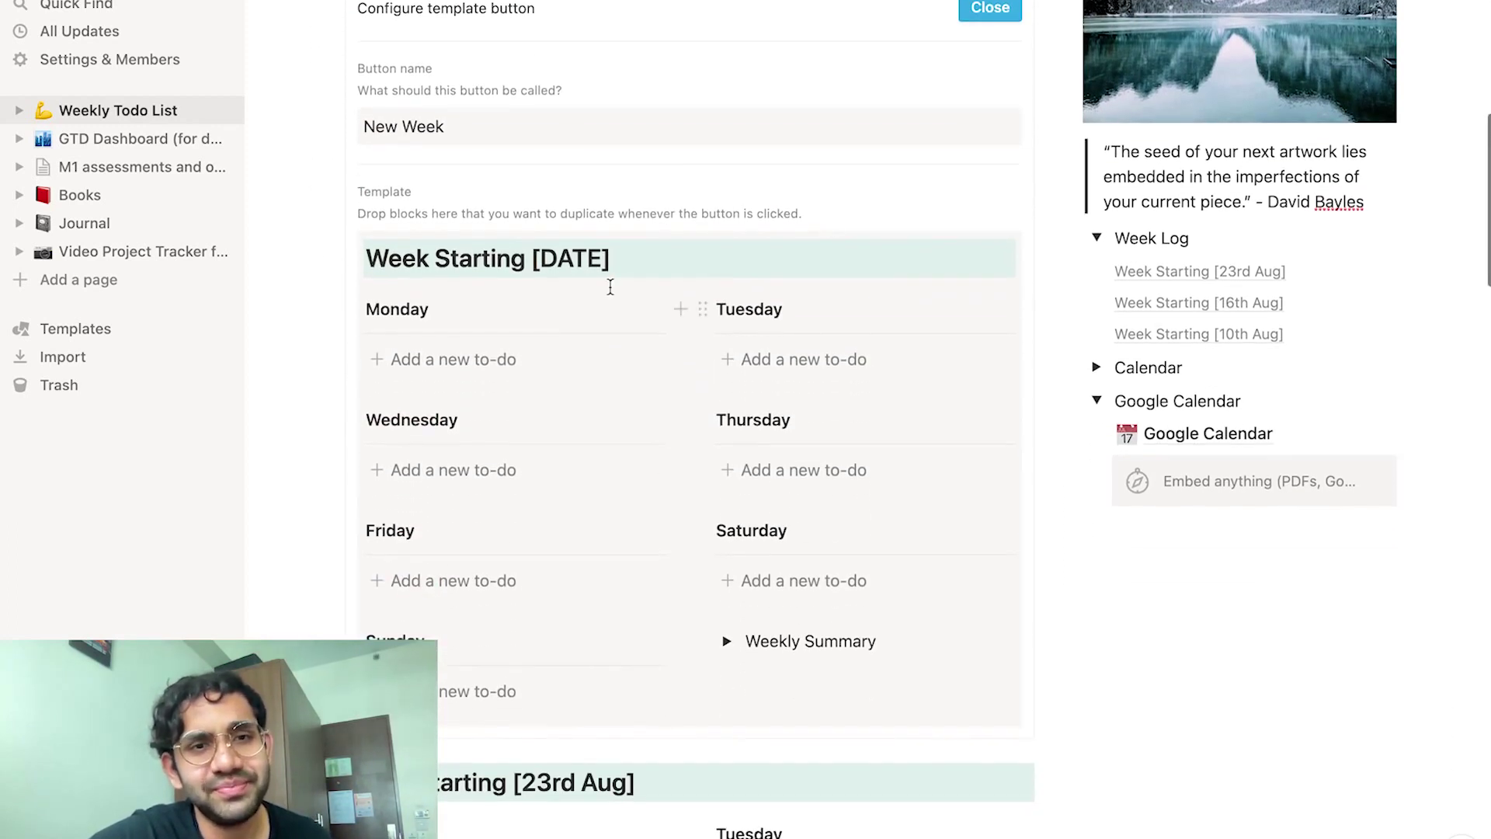
left_click(466, 125)
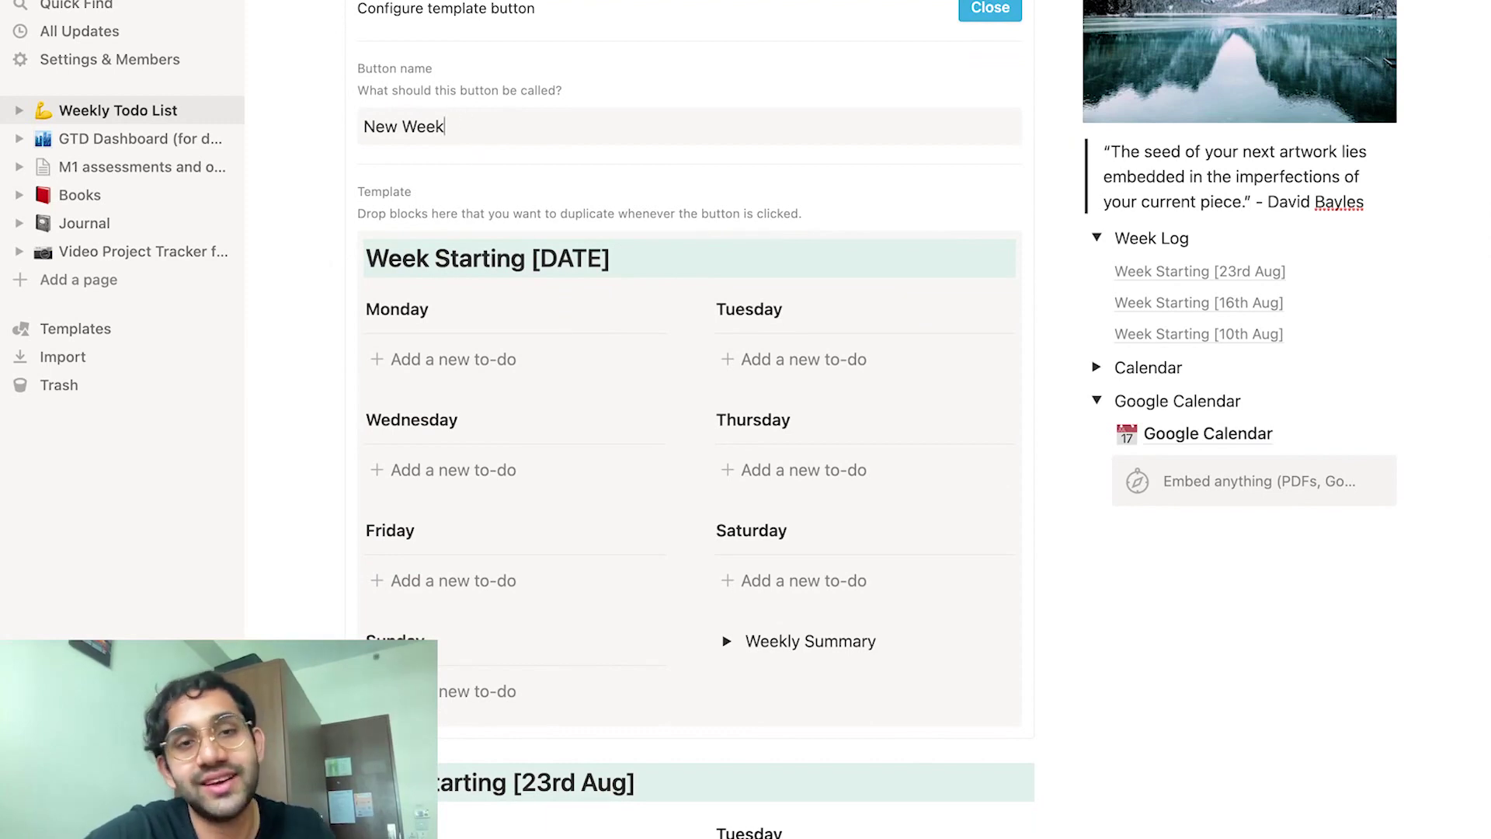
scroll(622, 196, "down", 1)
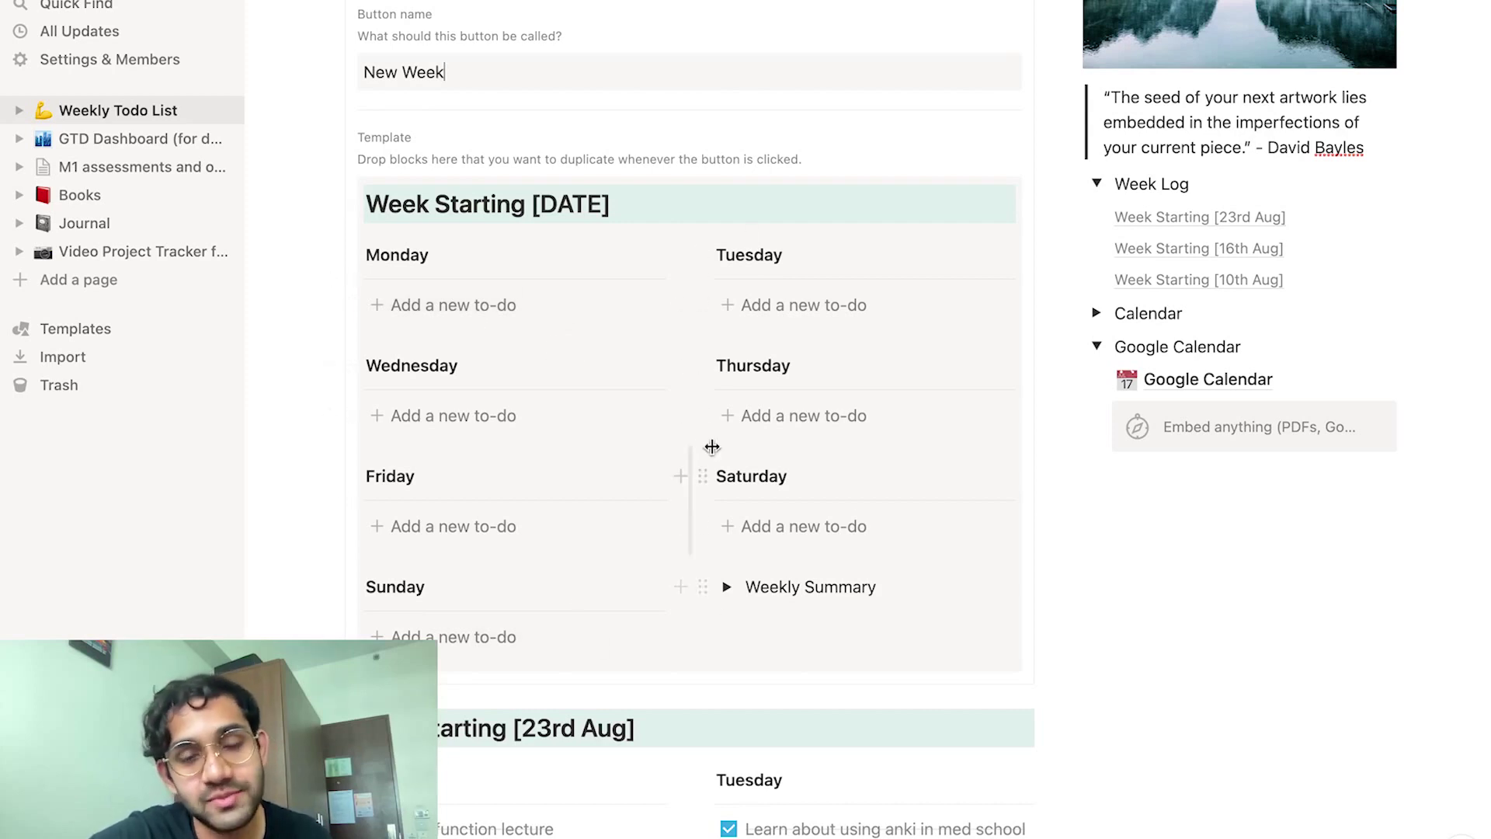
left_click(551, 309)
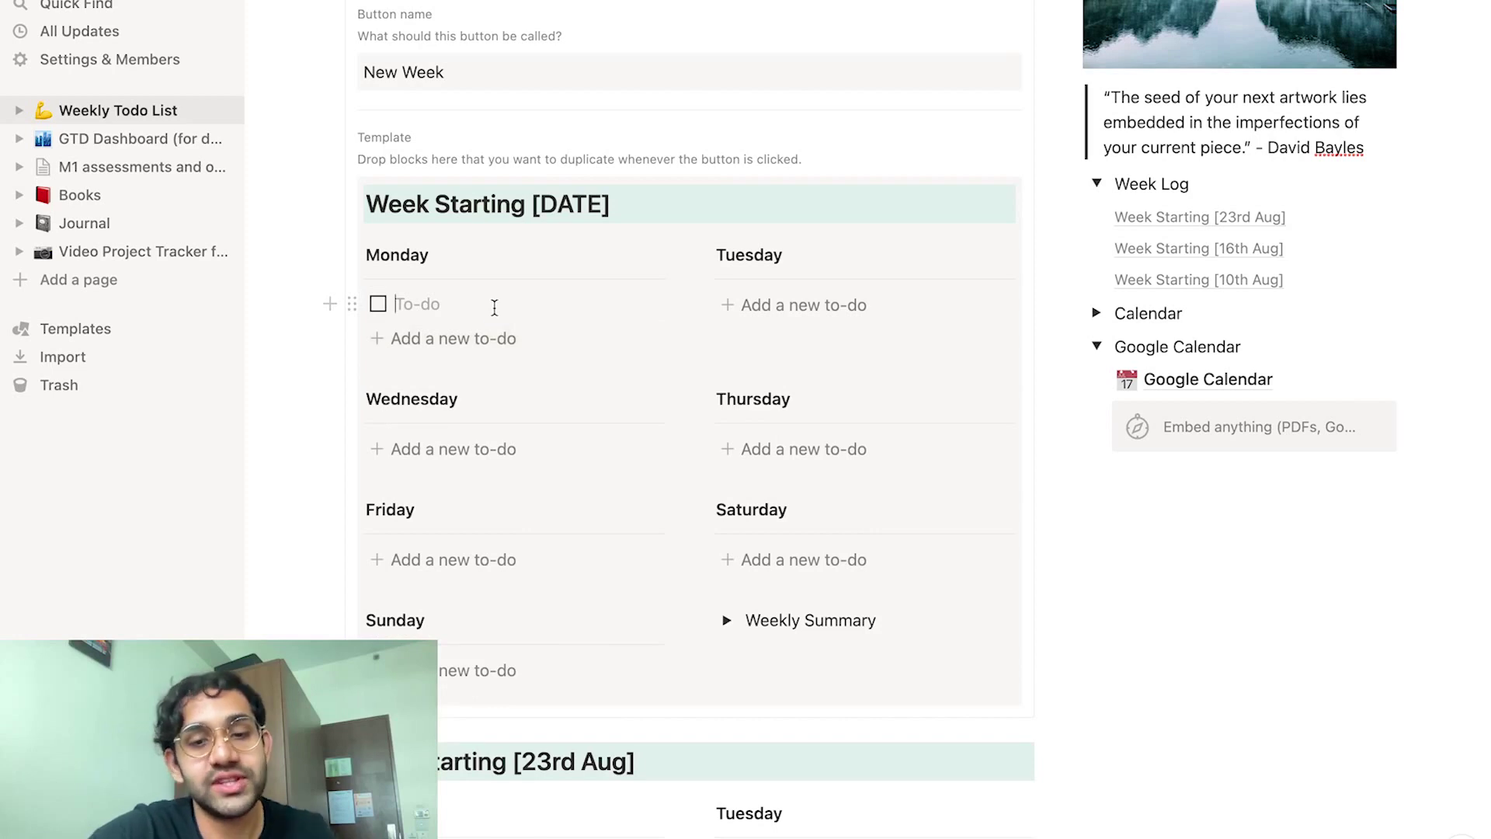
type("Meditate")
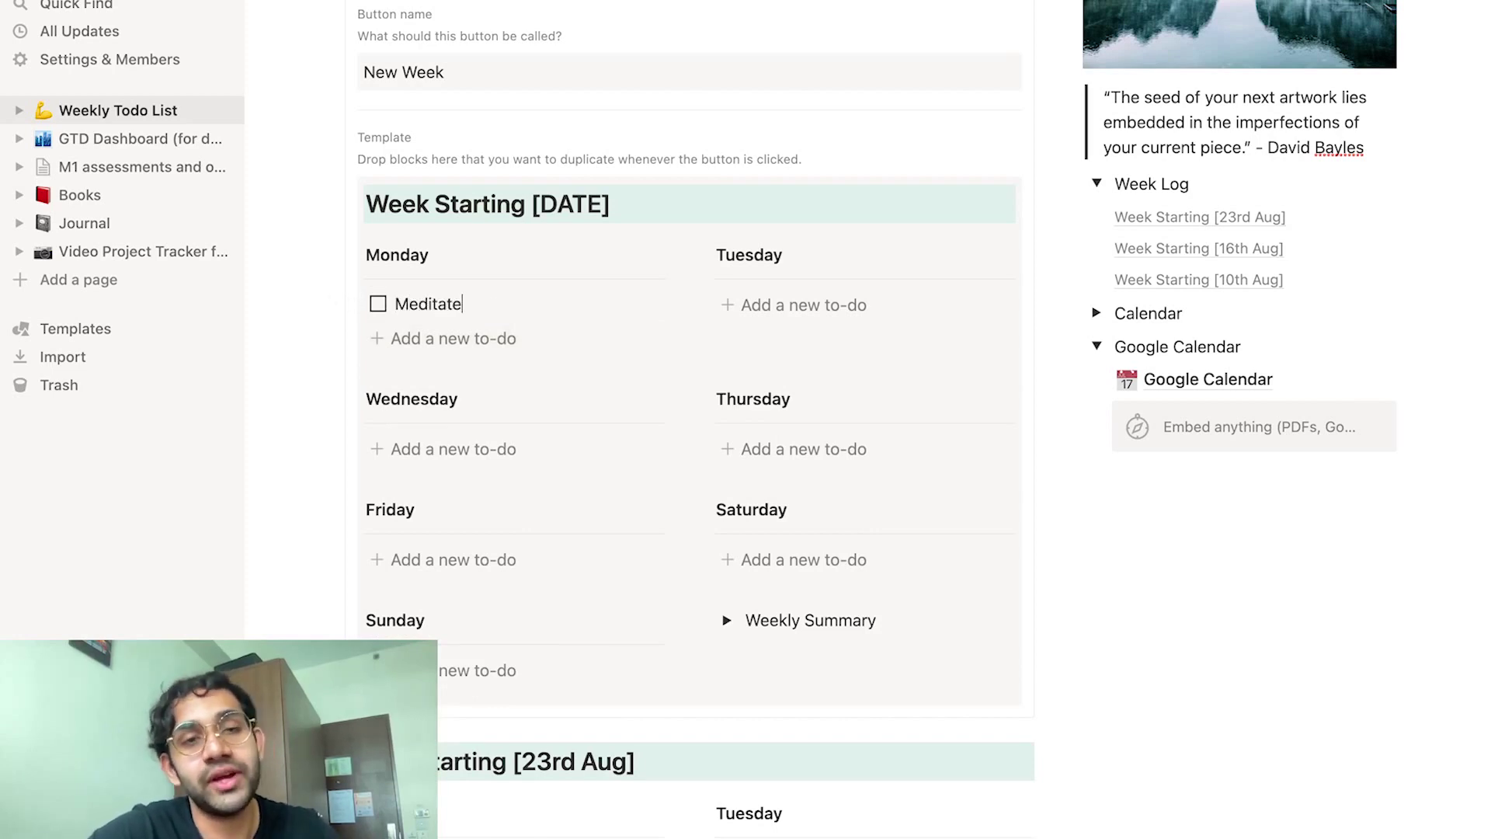
Add a Jogging to-do under Tuesday and close the template settings
left_click(800, 307)
type("s")
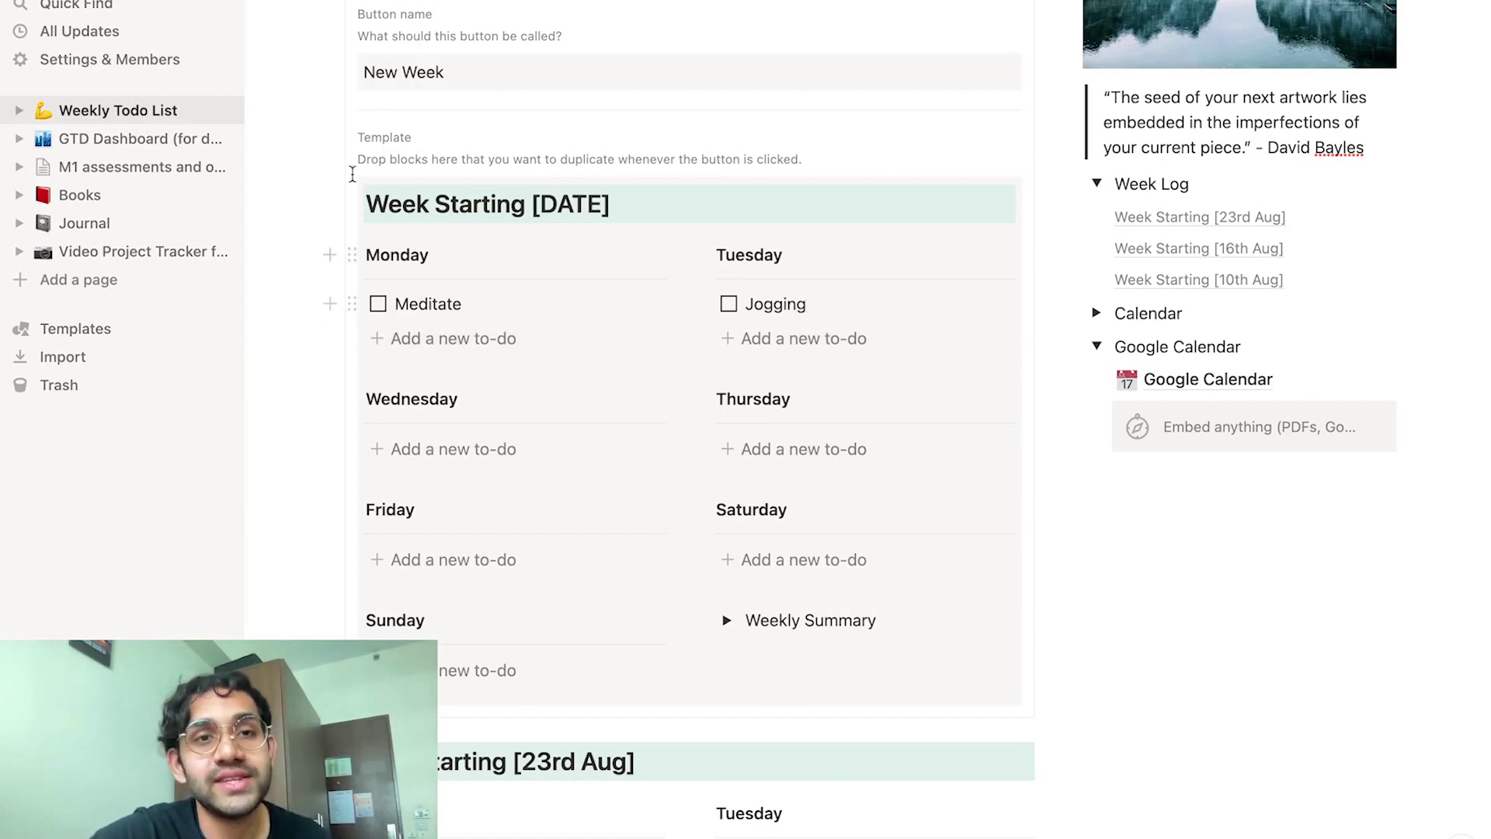
scroll(489, 166, "up", 3)
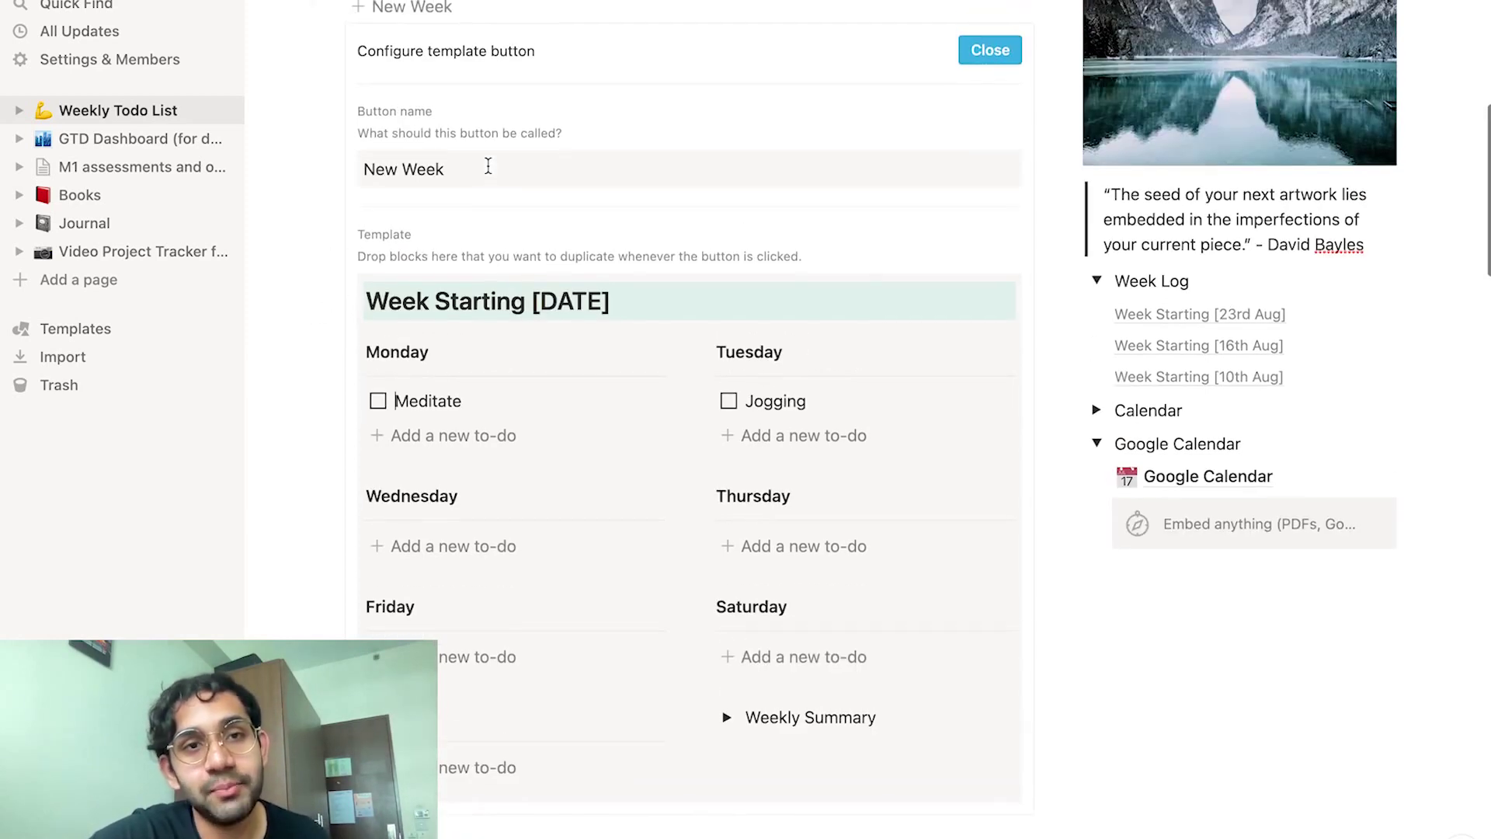
left_click(988, 46)
scroll(724, 165, "up", 1)
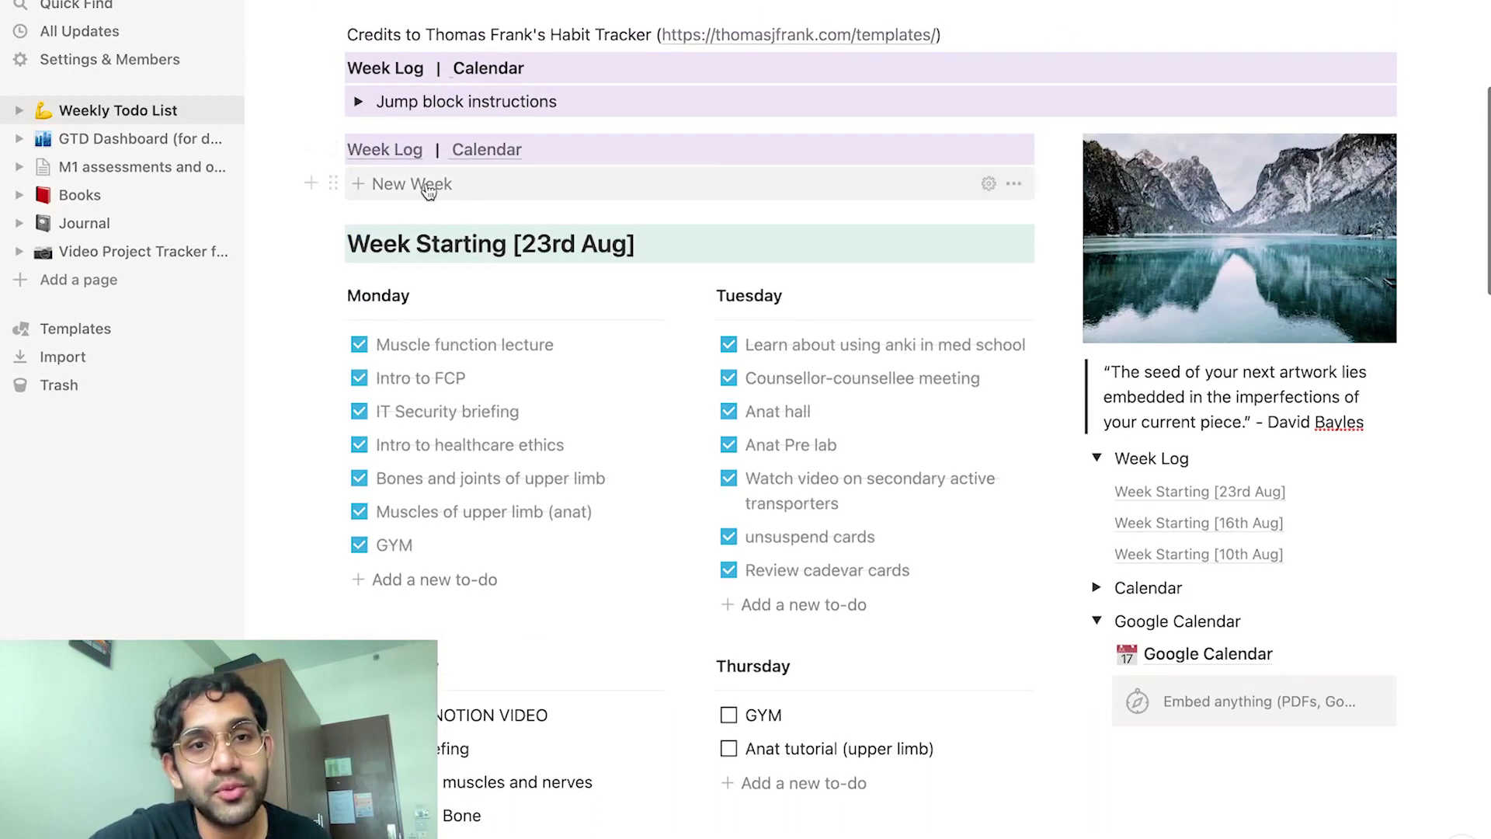
Add a trial week with New Week, then delete the empty Week Starting [DATE] section
left_click(416, 185)
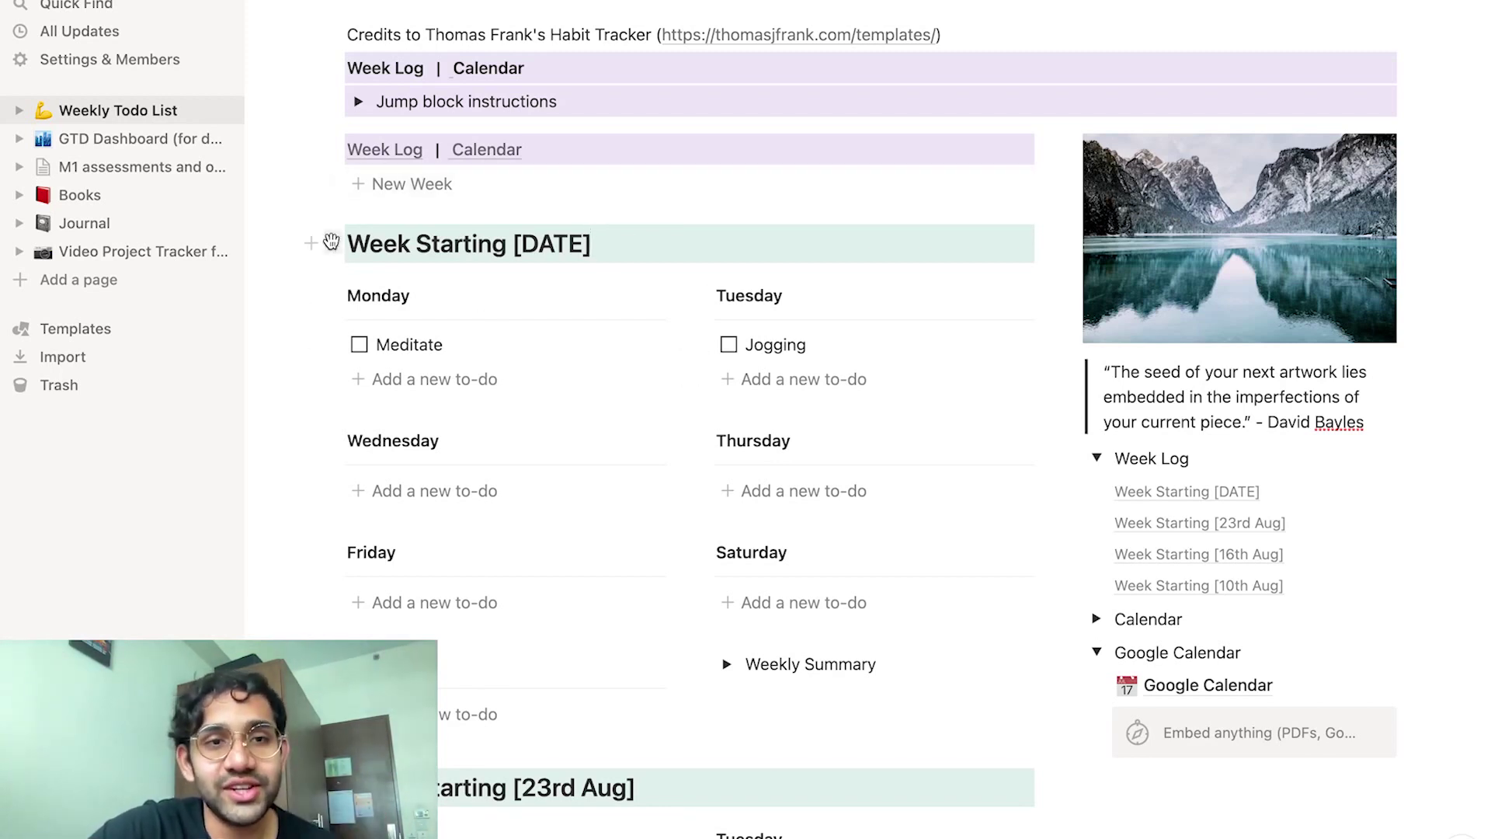
left_click_drag(344, 226, 969, 749)
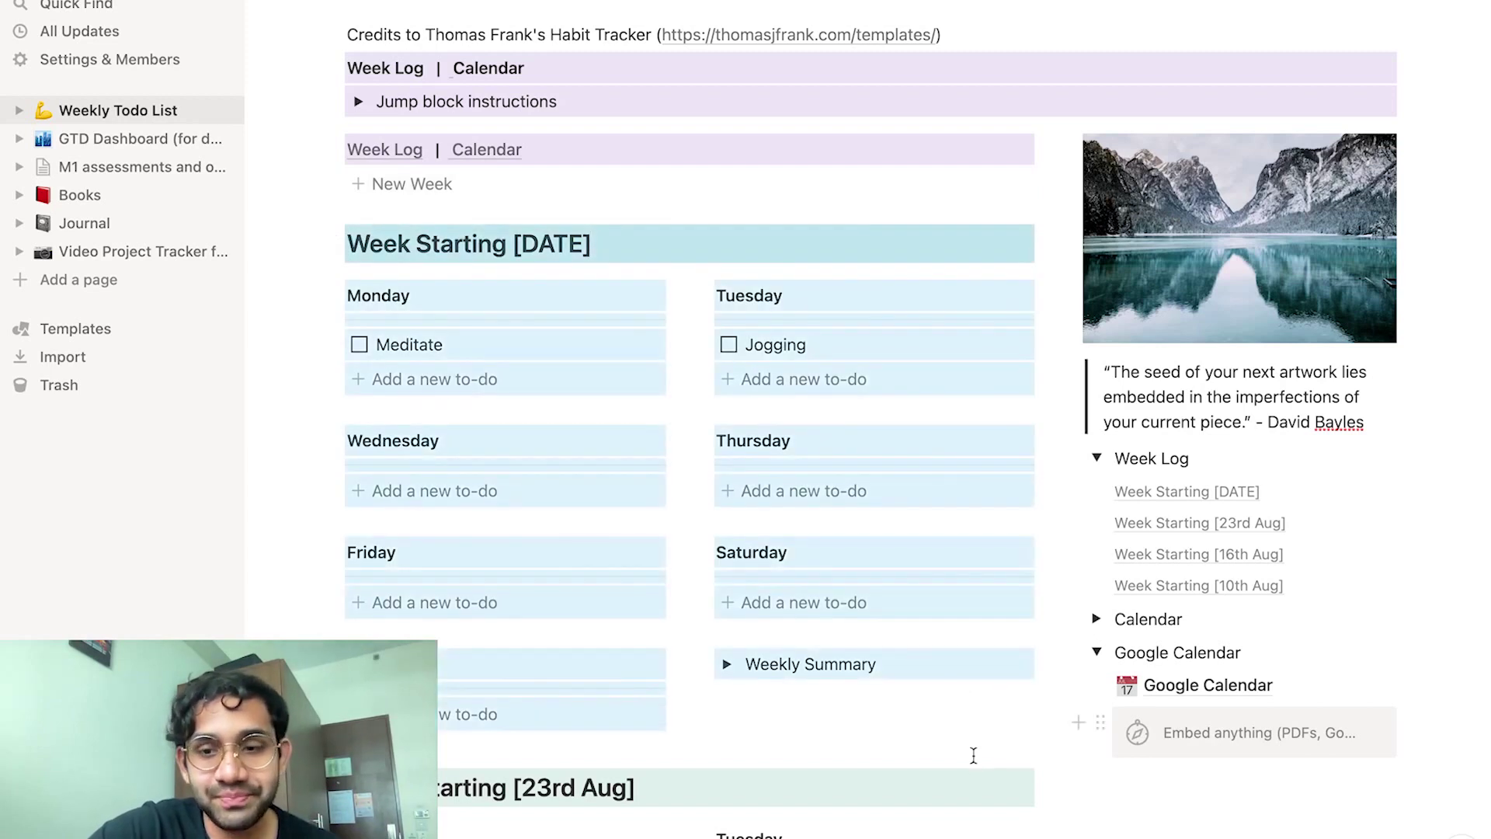
key("BackSpace")
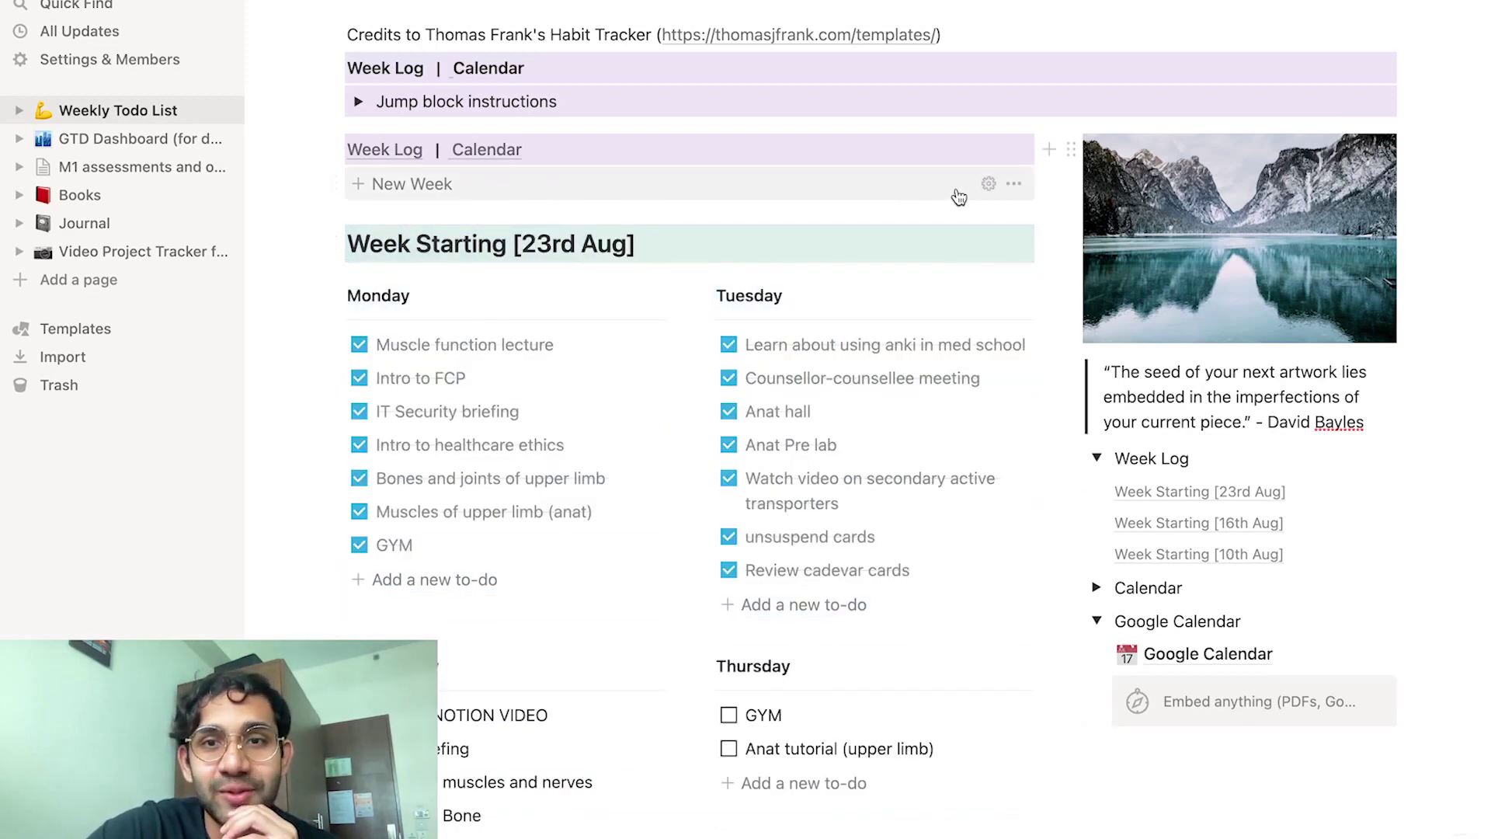
left_click(987, 188)
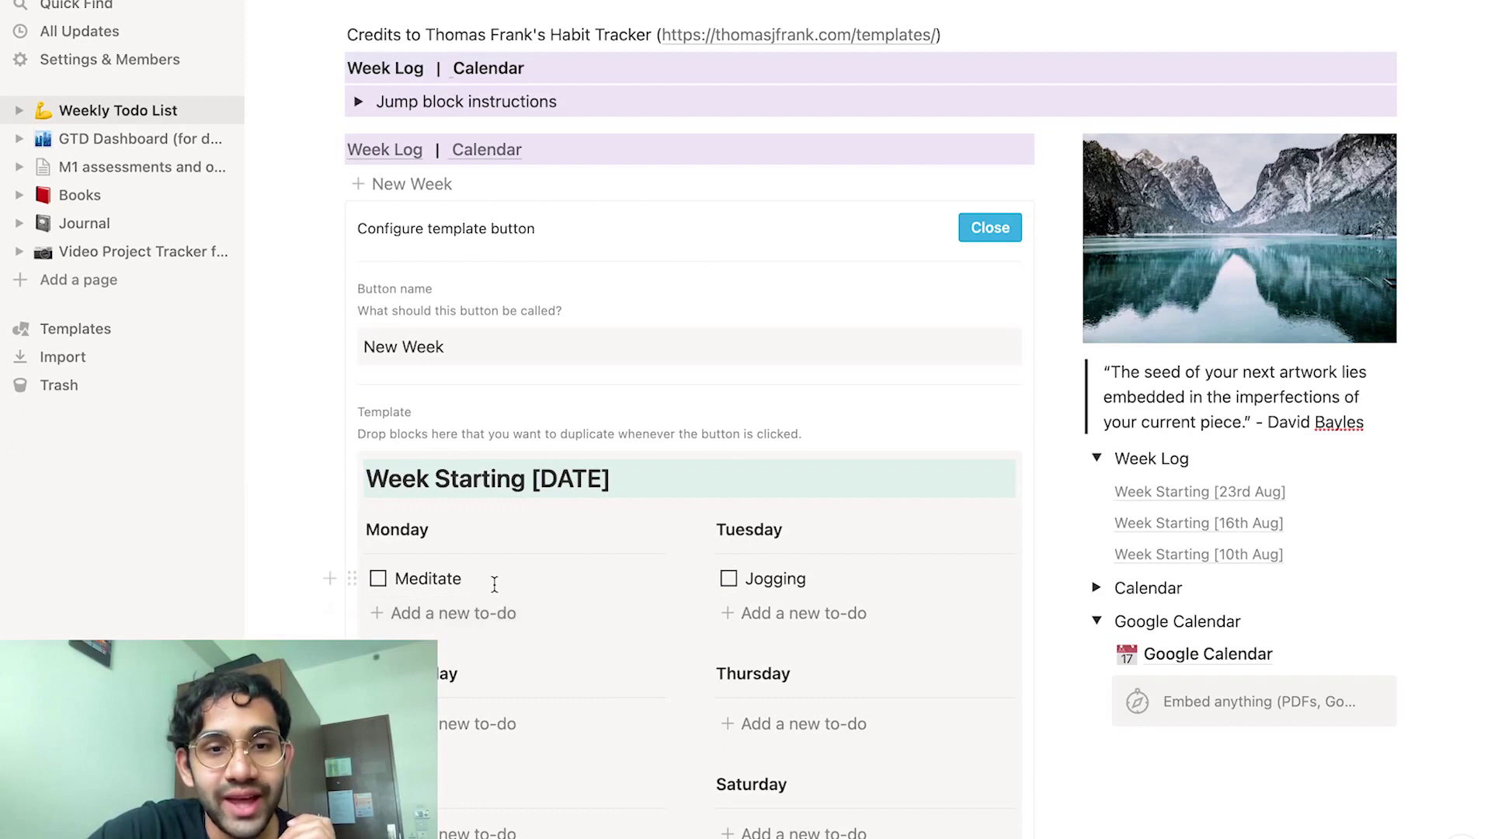
Remove the template's Add a new to-do button and the stray empty to-do rows
left_click(453, 613)
key("BackSpace")
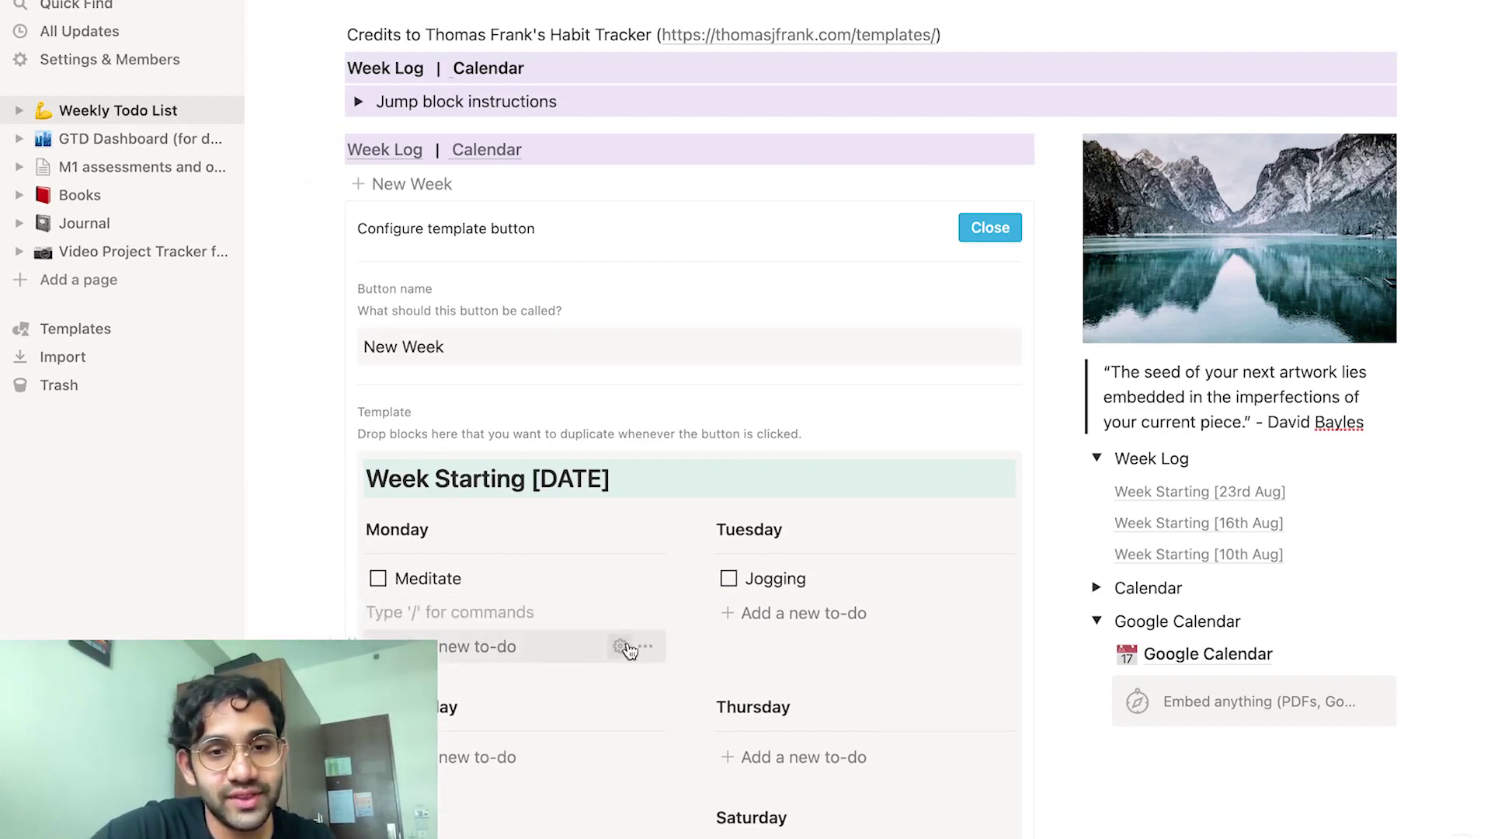
left_click(659, 650)
key("BackSpace")
key("BackSpace")
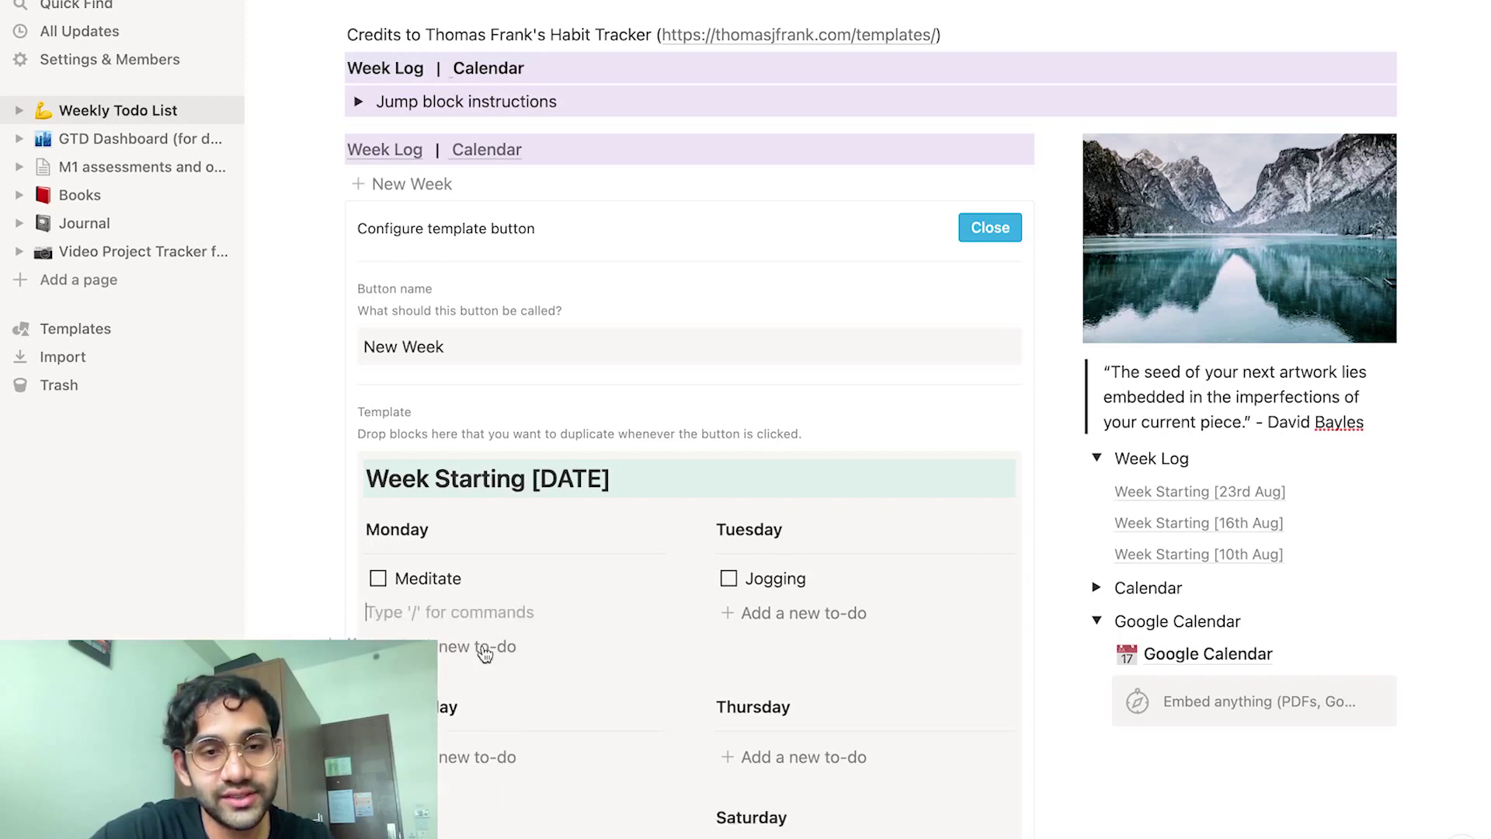
left_click(351, 641)
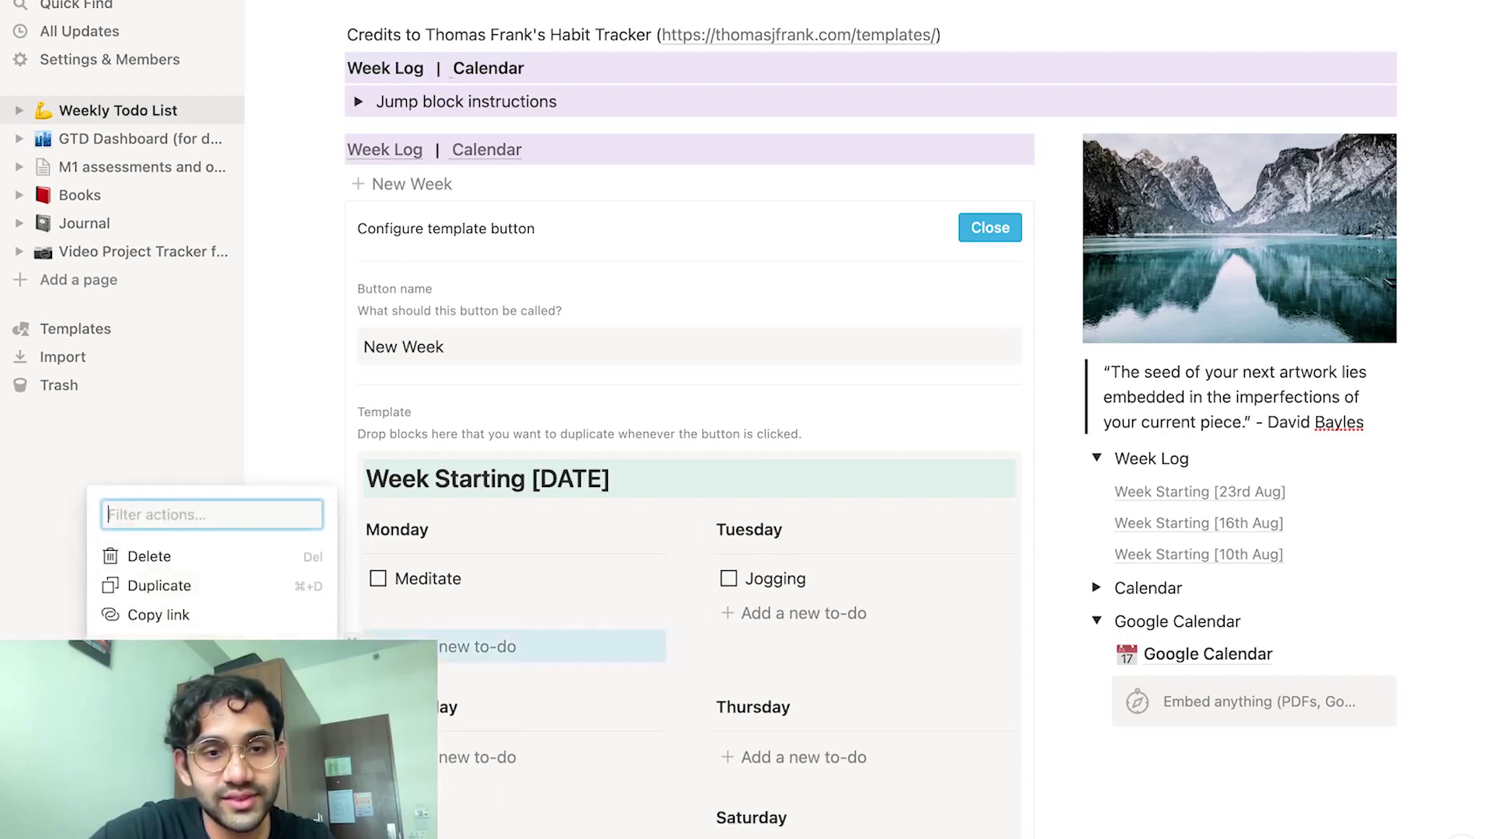
left_click(194, 558)
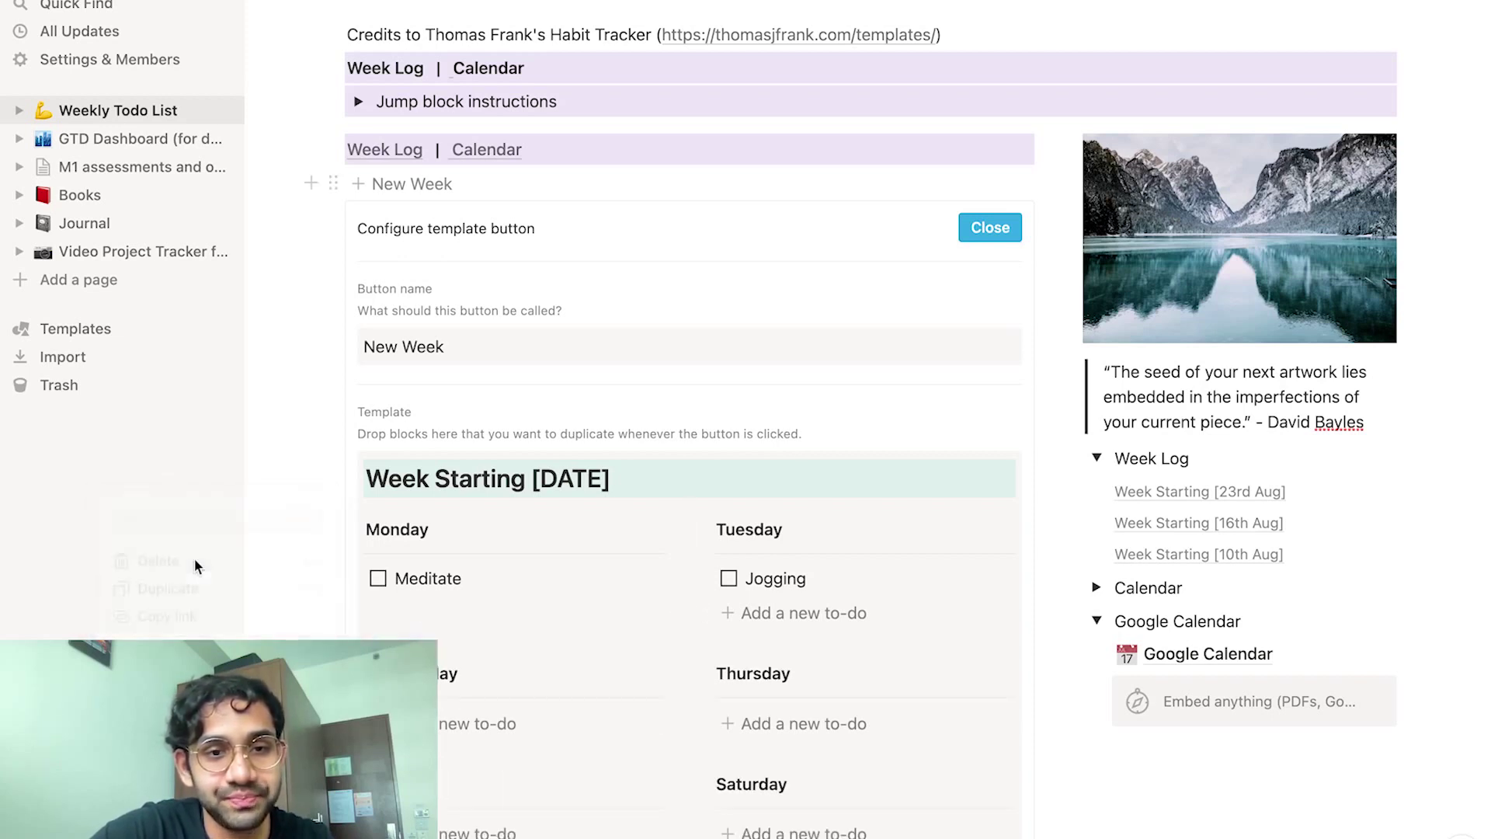
Insert a nested template button under Meditate and name it 'Add a task'
left_click(455, 600)
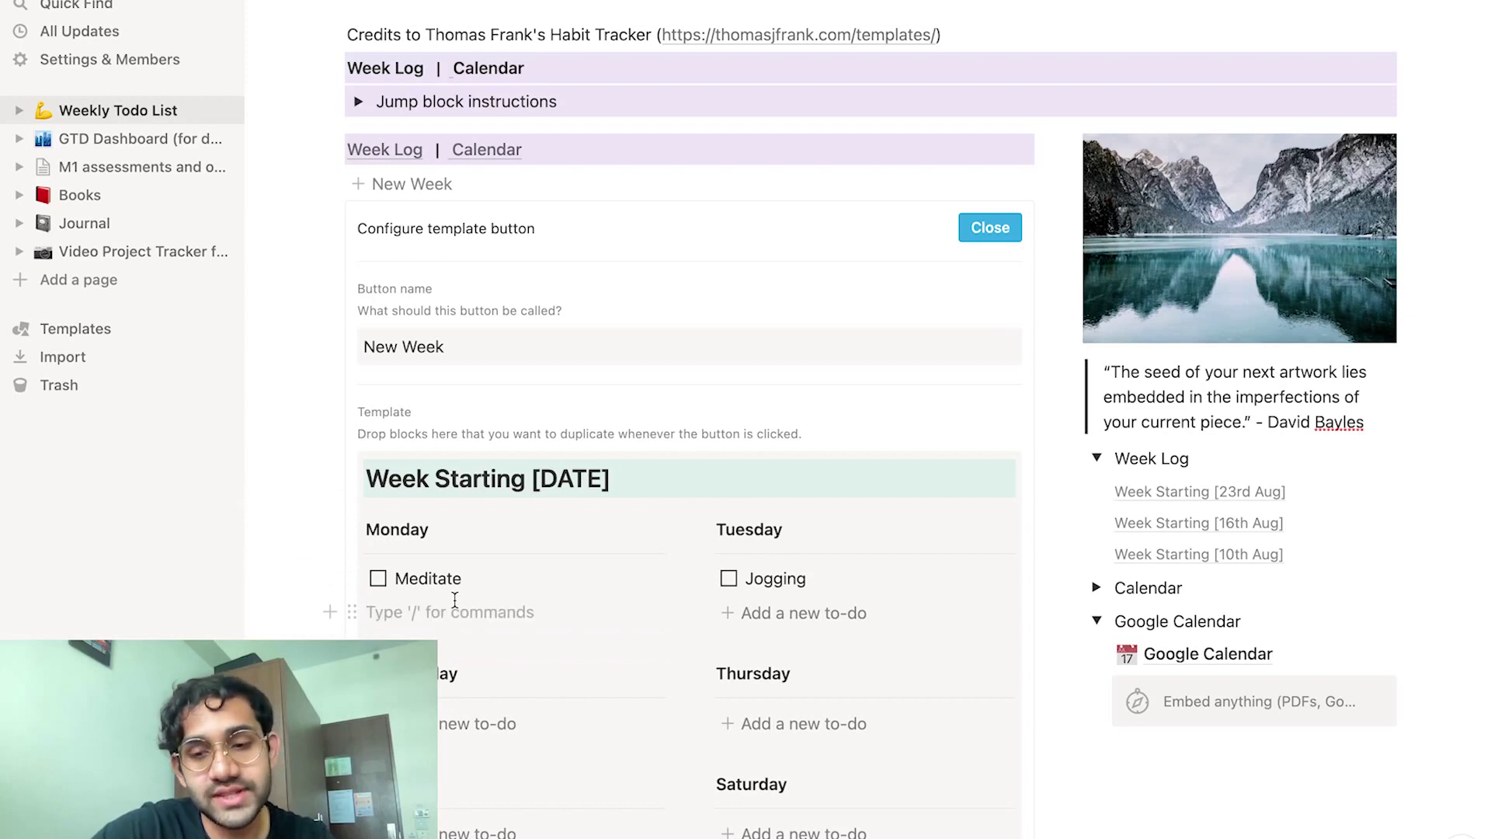
type("/tem")
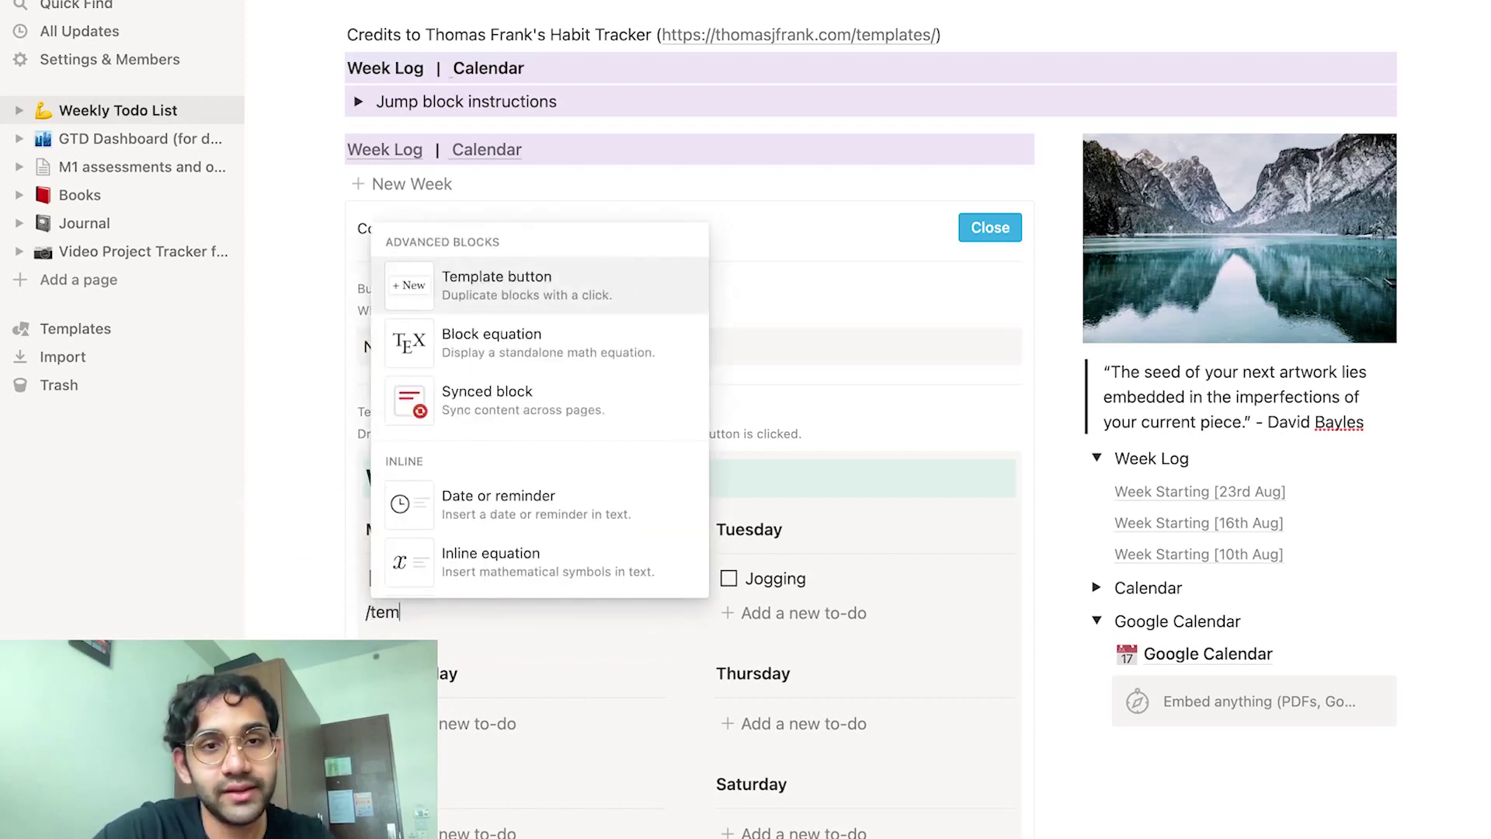
left_click(520, 295)
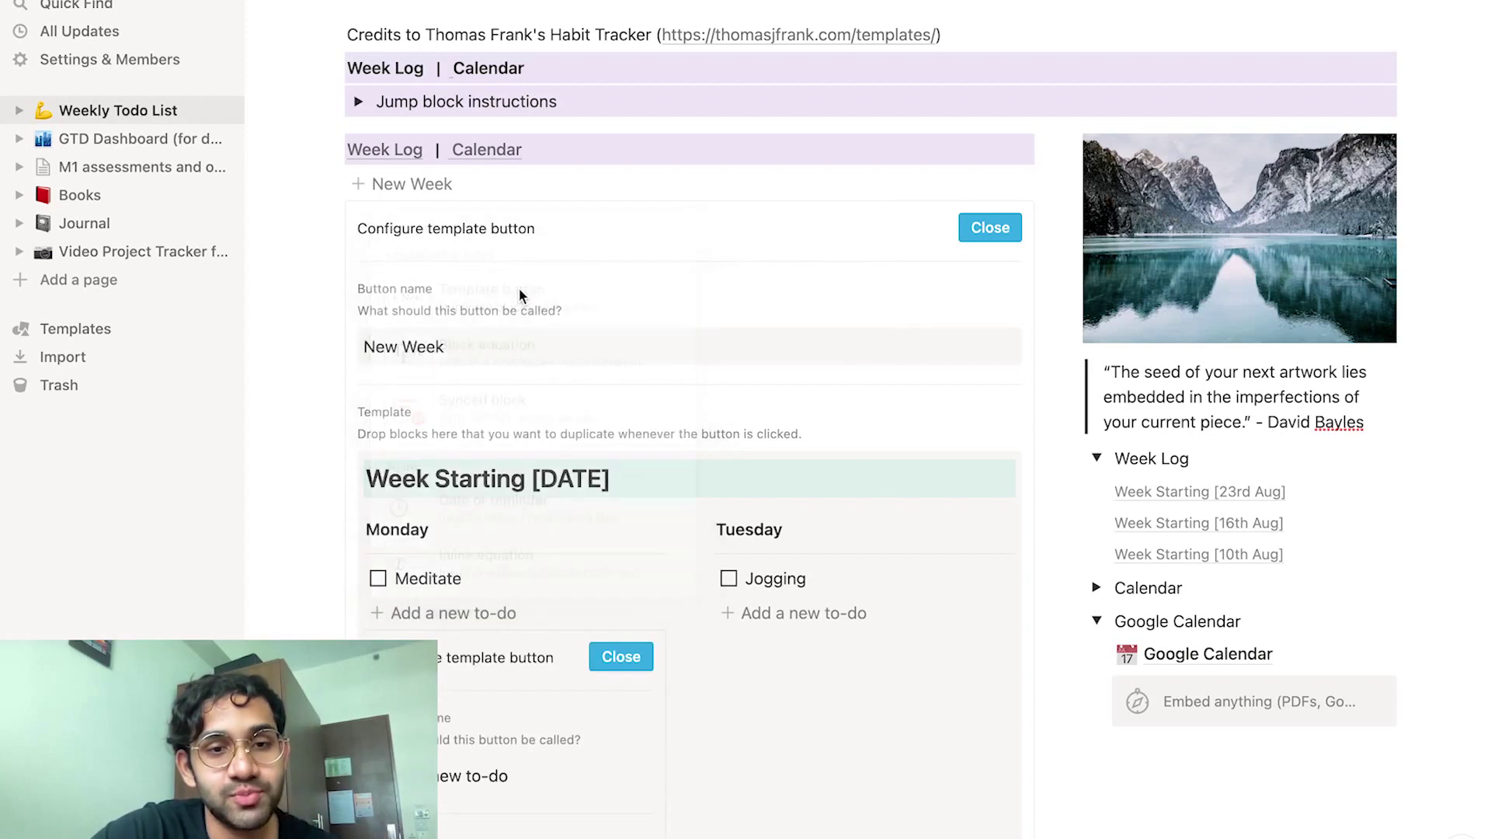
scroll(556, 609, "down", 1)
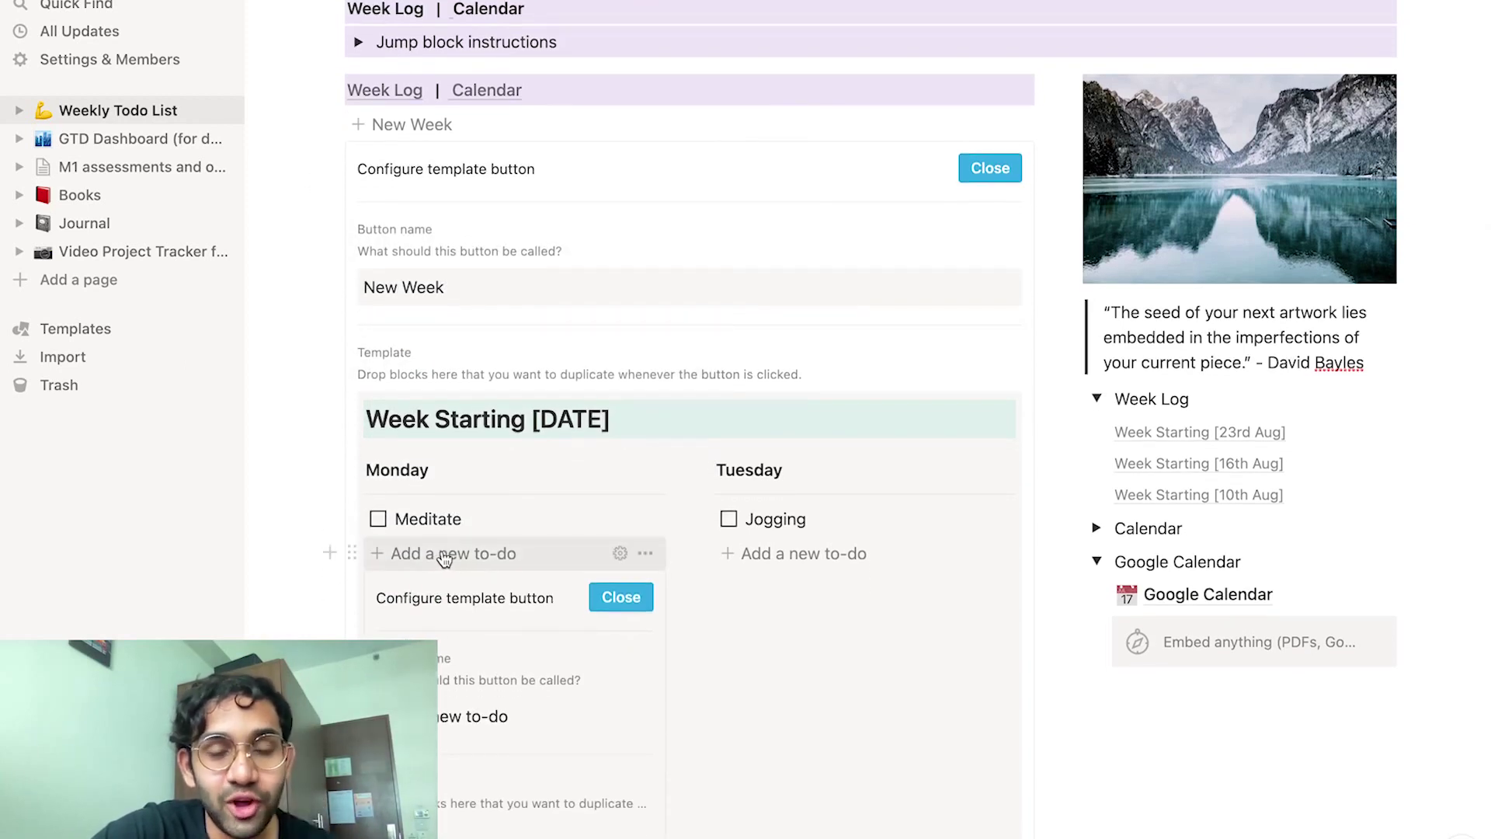
scroll(544, 600, "down", 1)
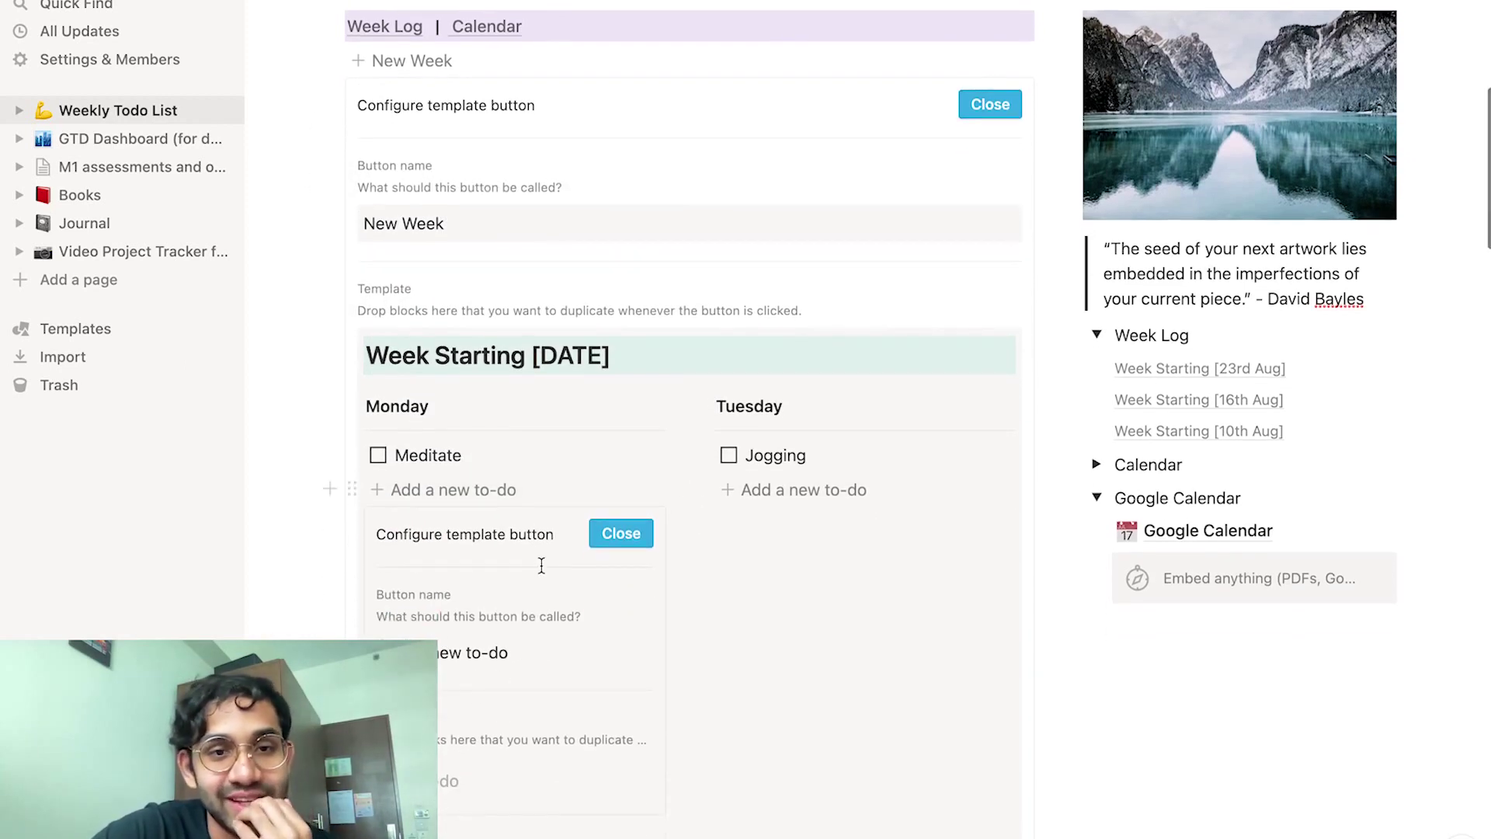
scroll(536, 559, "down", 1)
scroll(489, 636, "down", 1)
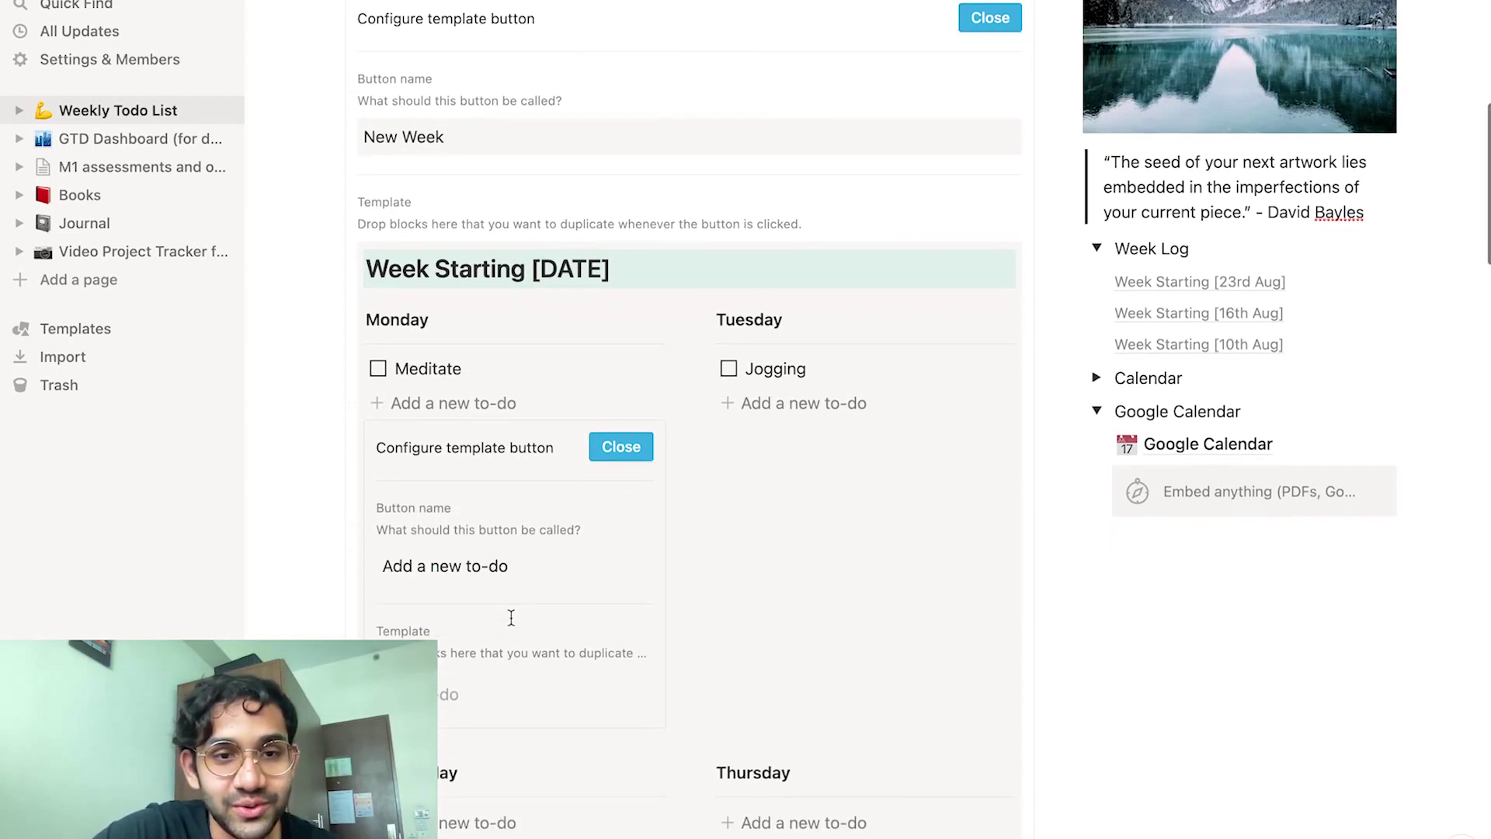
left_click(522, 572)
key("BackSpace")
key("BackSpace")
key("BackSpace")
key("BackSpace")
key("BackSpace")
key("BackSpace")
key("BackSpace")
key("BackSpace")
key("BackSpace")
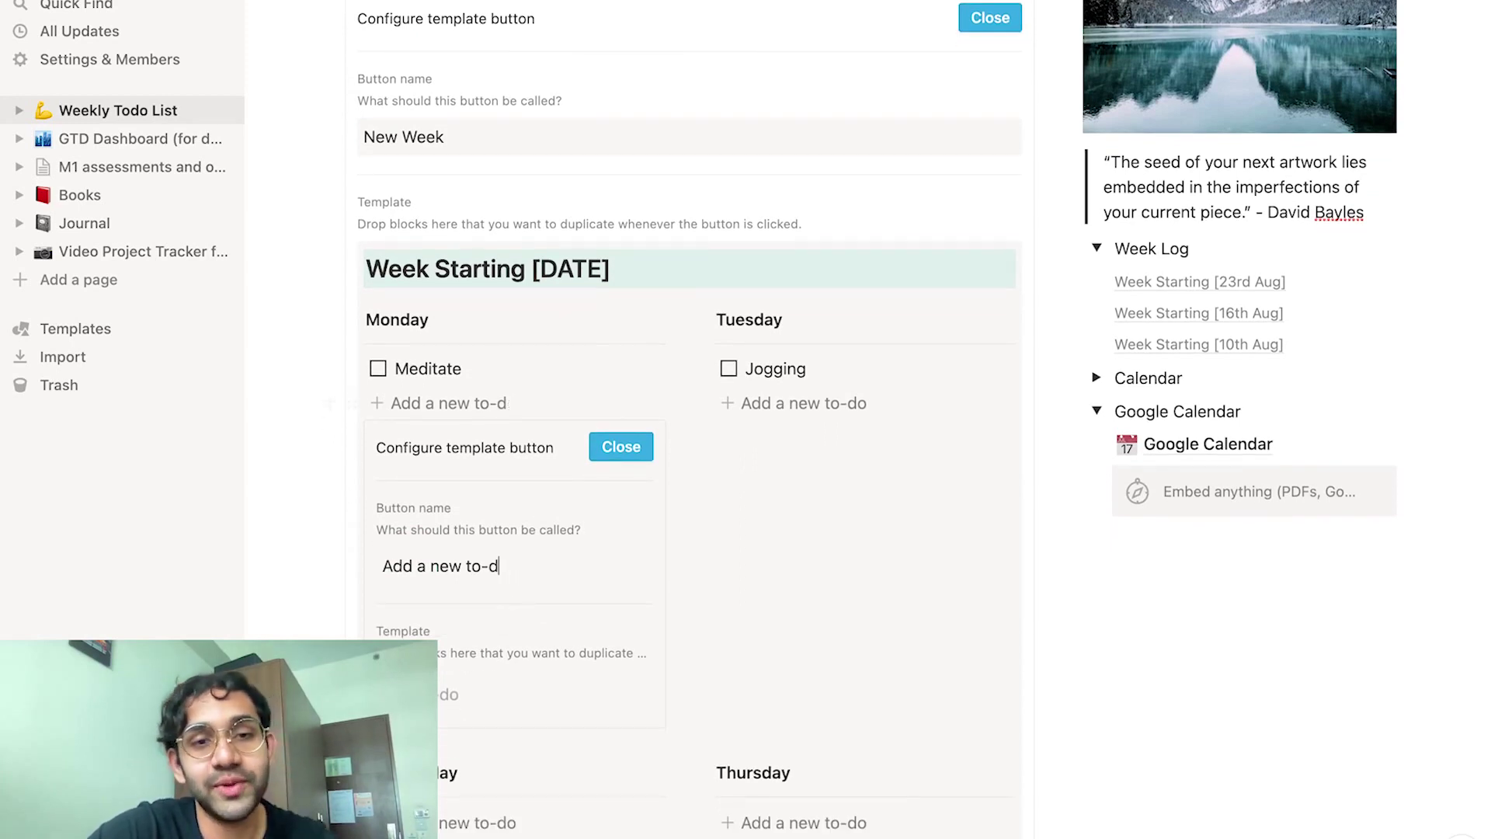
type("task")
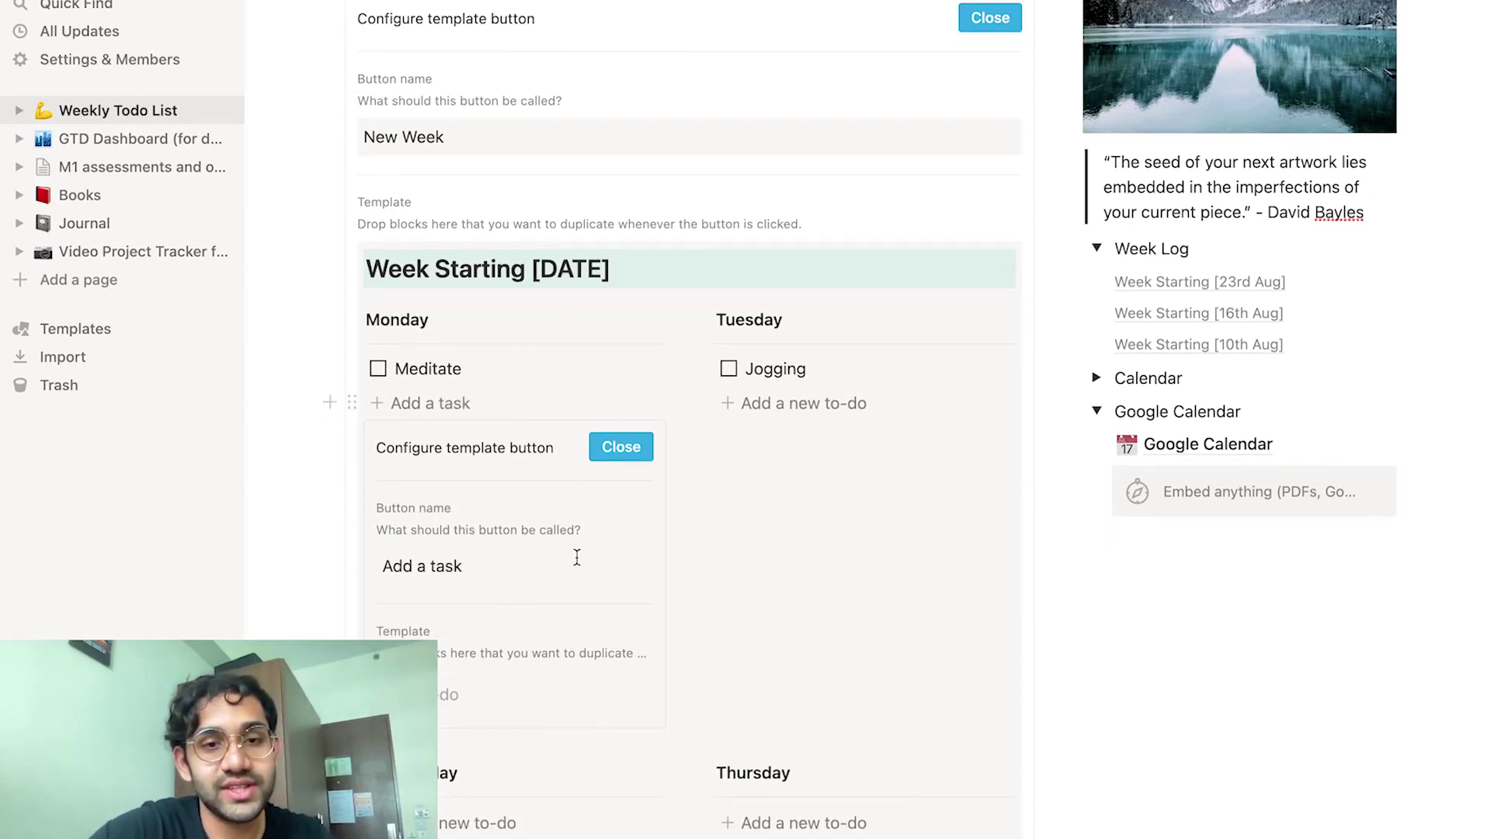
left_click(620, 448)
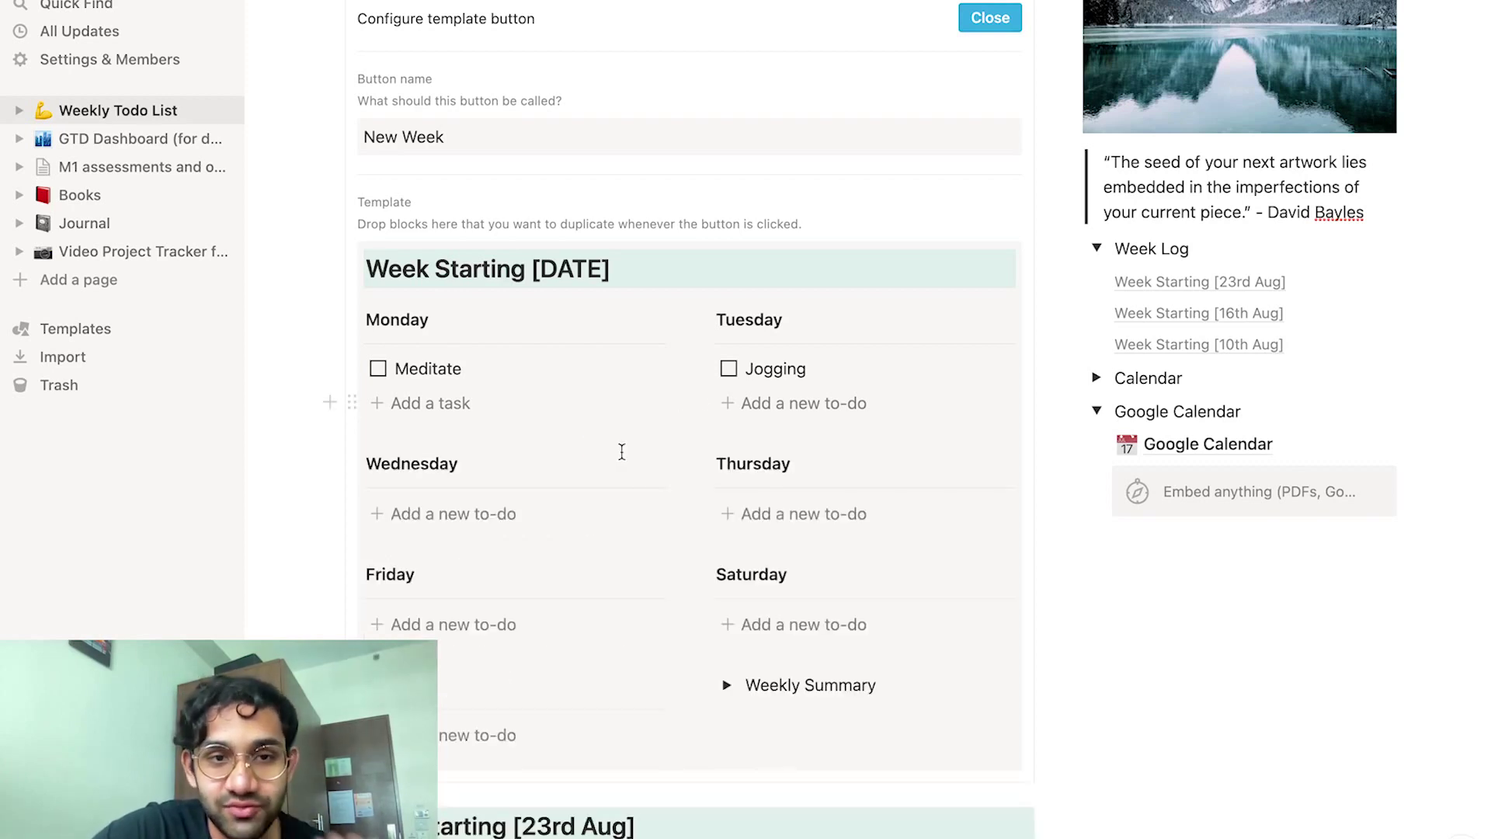
Test Add a task, delete the Meditate and Jogging samples, and close the template settings
left_click(490, 403)
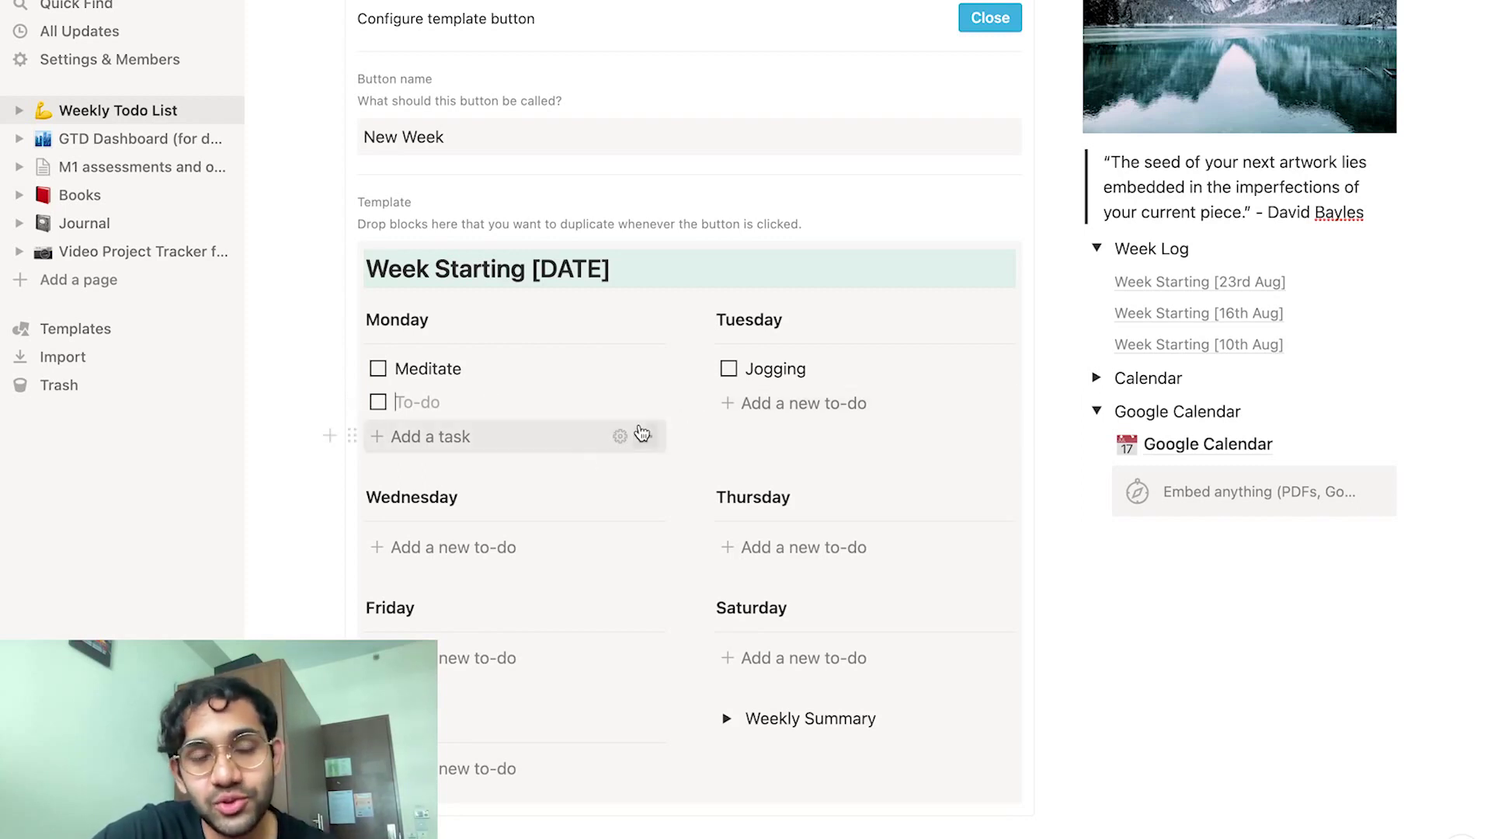
key("Escape")
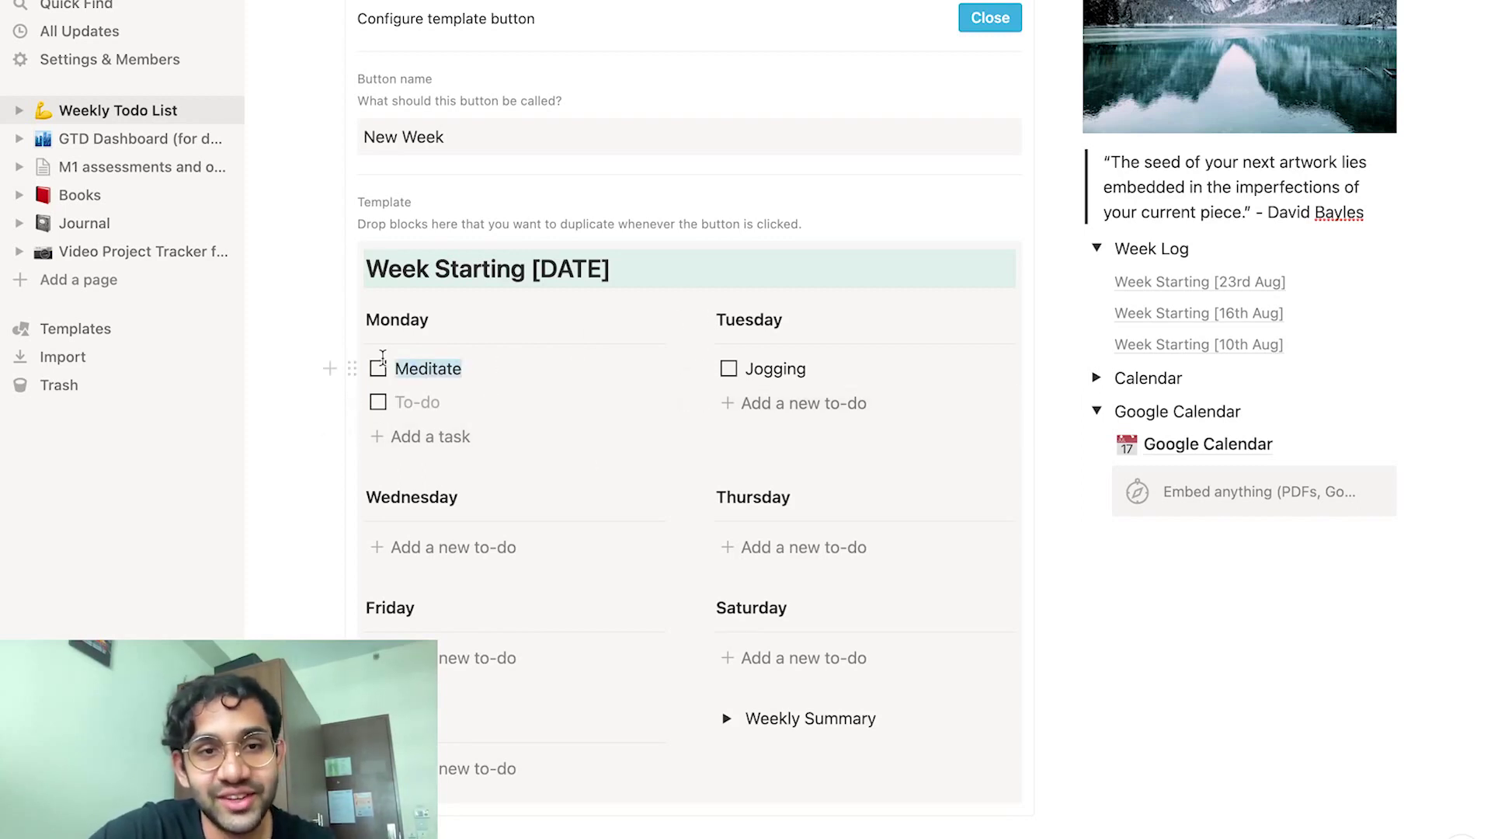
key("BackSpace")
scroll(985, 279, "up", 3)
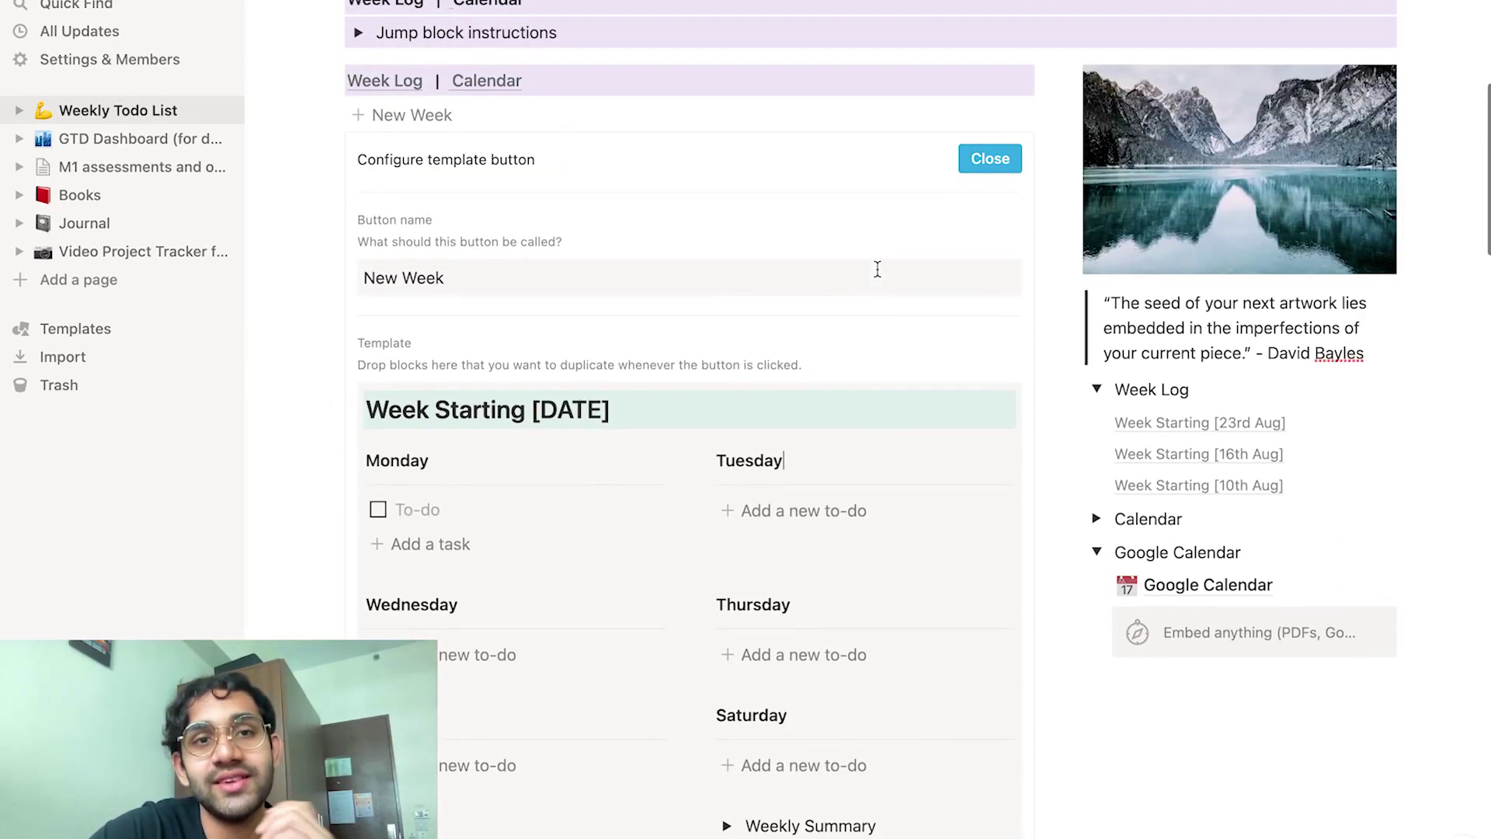
left_click(1001, 213)
Use the Week Log links to jump to the 10th Aug and 16th Aug week sections
scroll(683, 233, "down", 3)
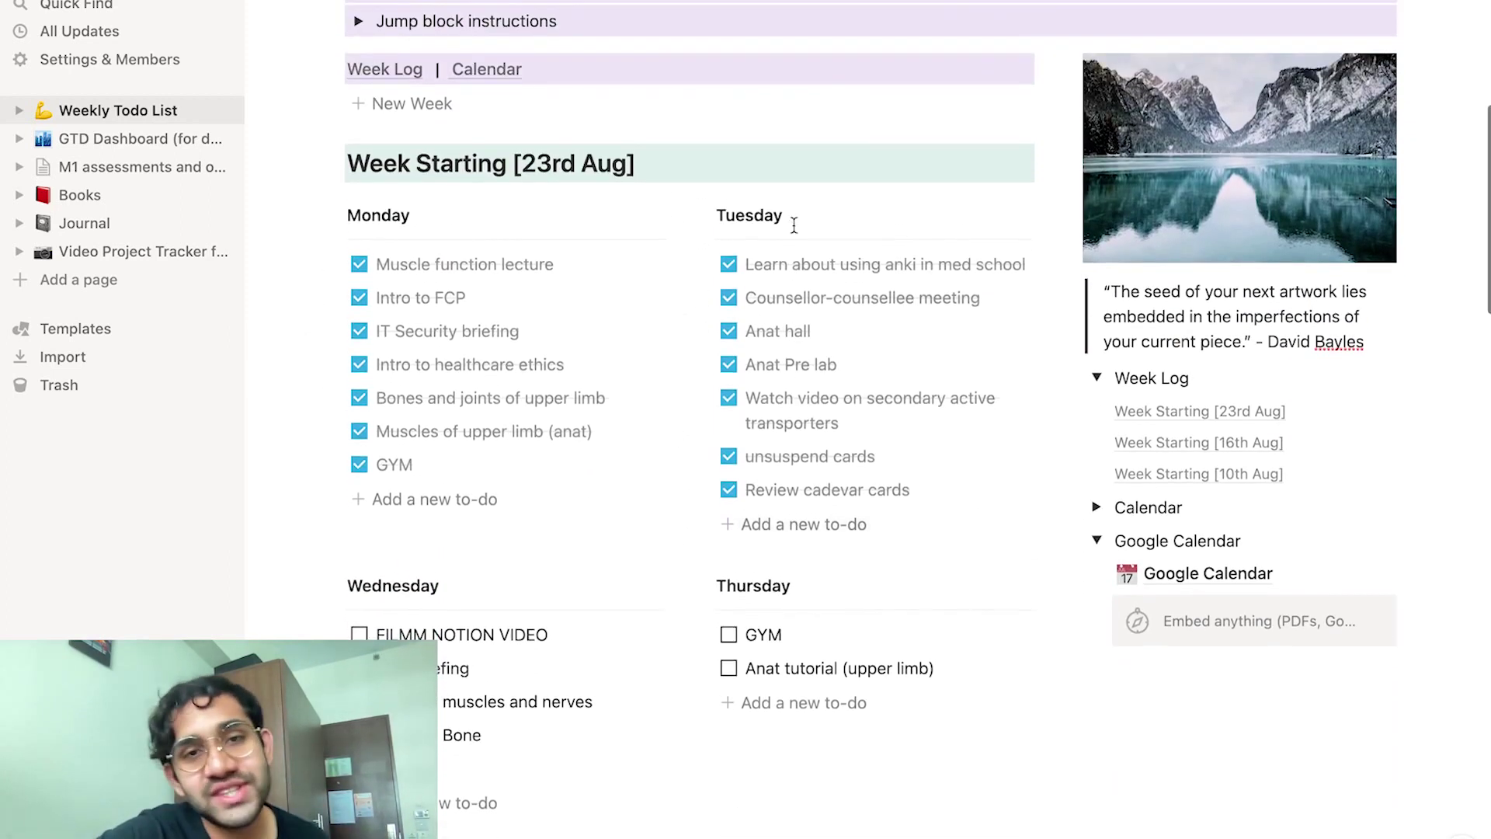
scroll(812, 439, "down", 20)
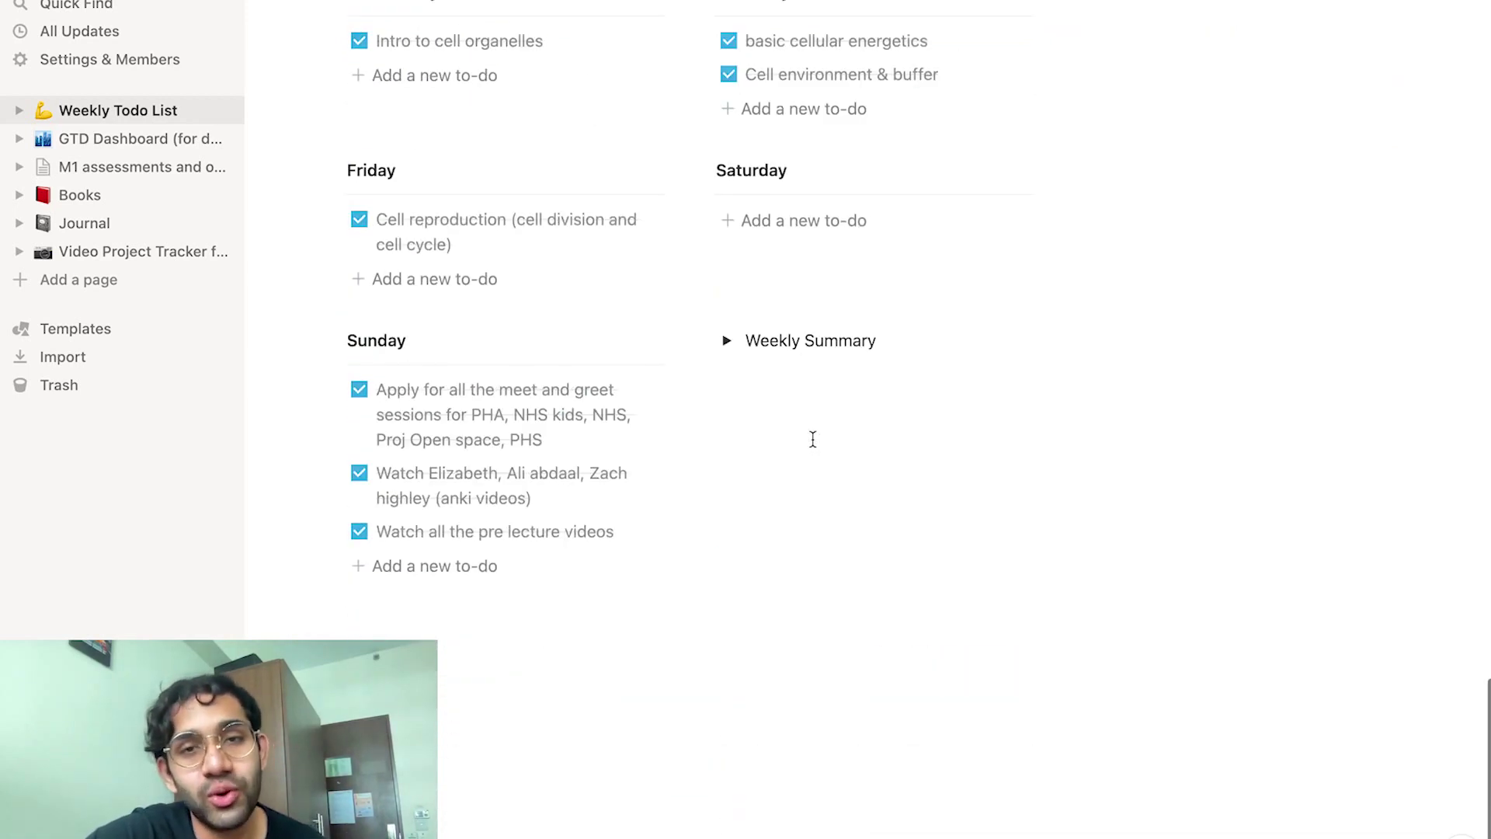
scroll(812, 440, "up", 20)
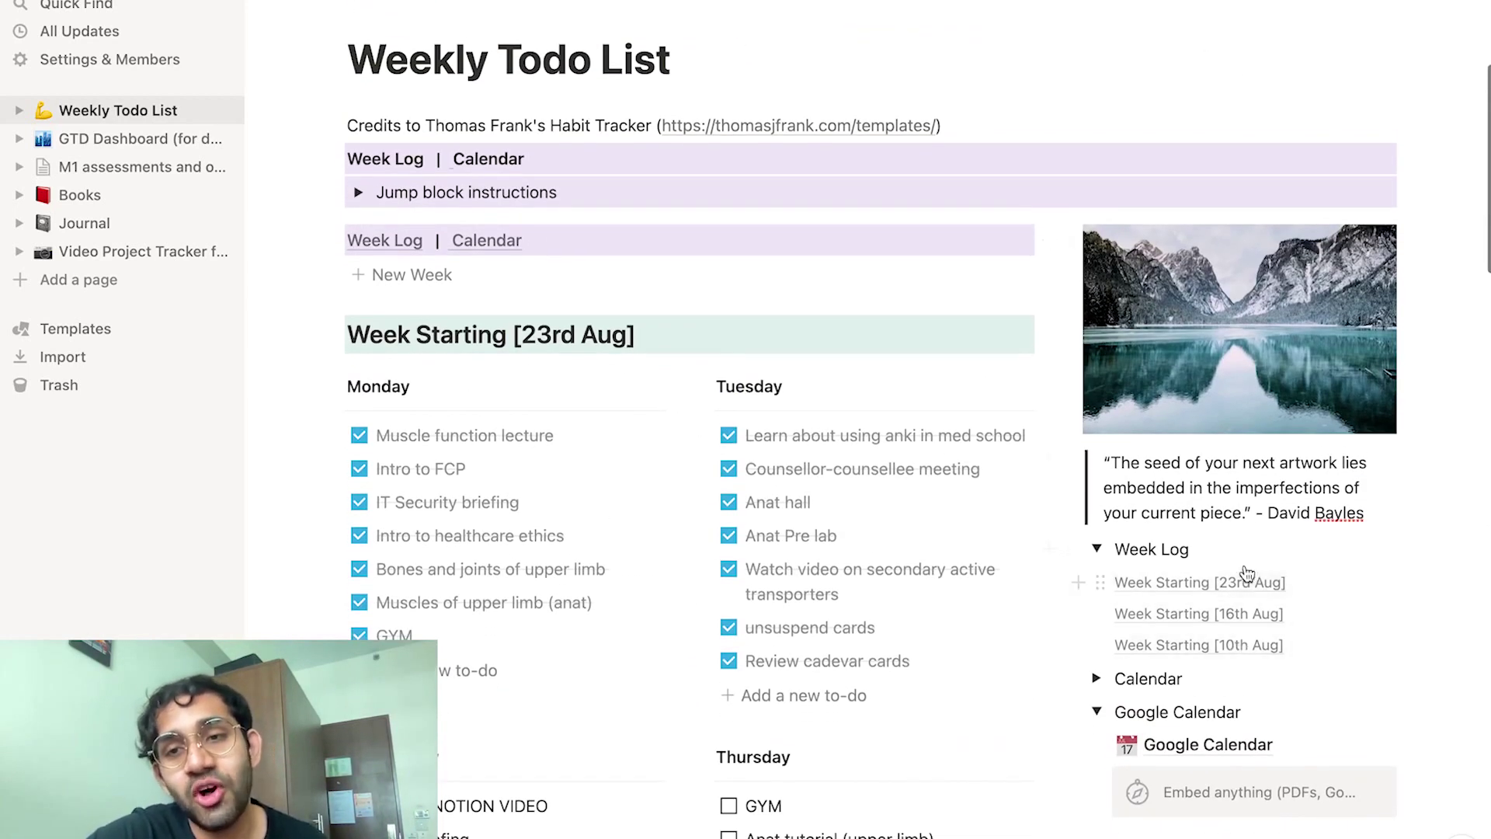
left_click(1198, 646)
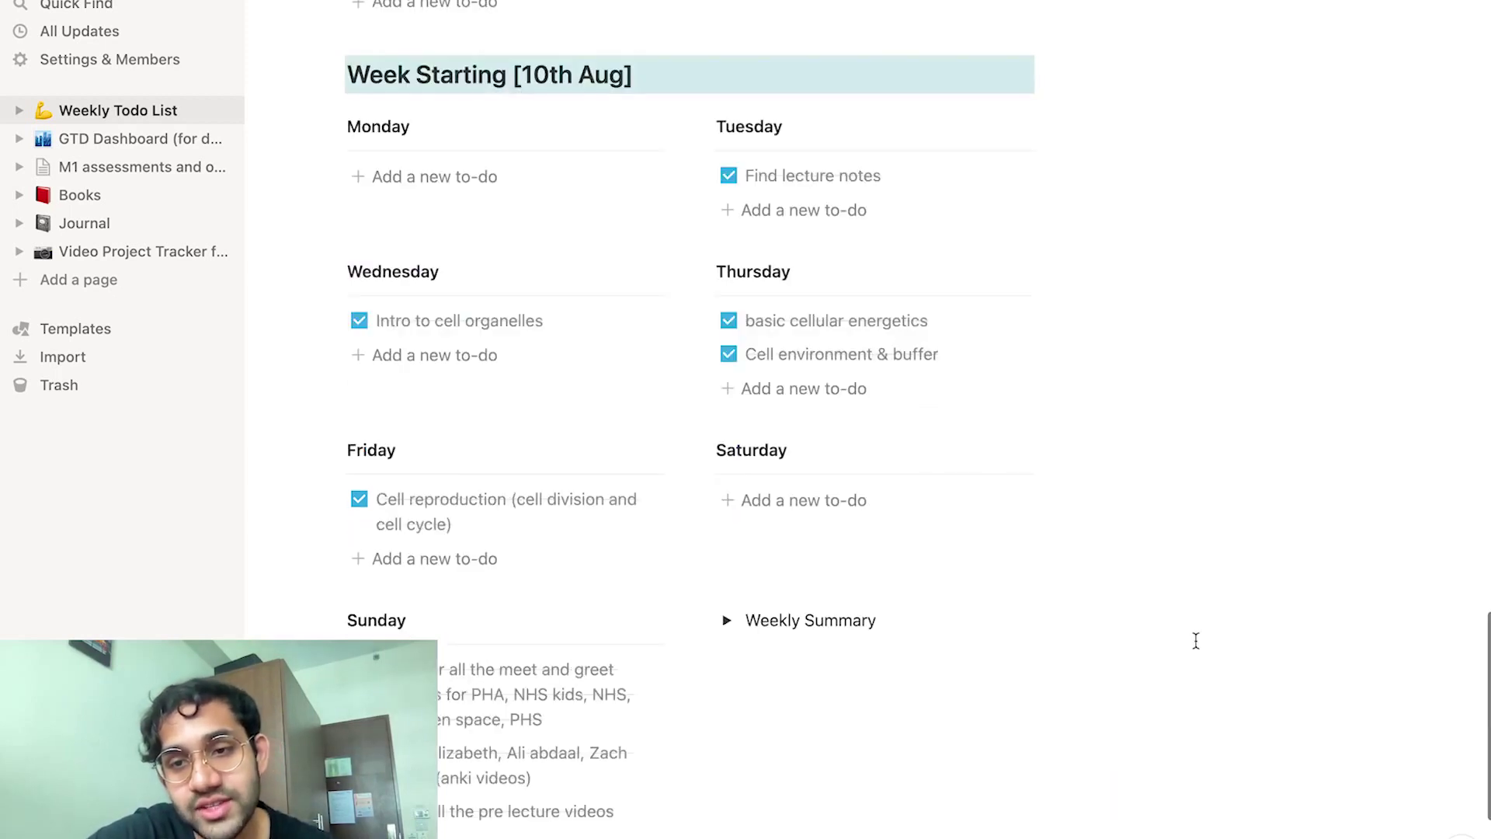
scroll(1162, 484, "up", 15)
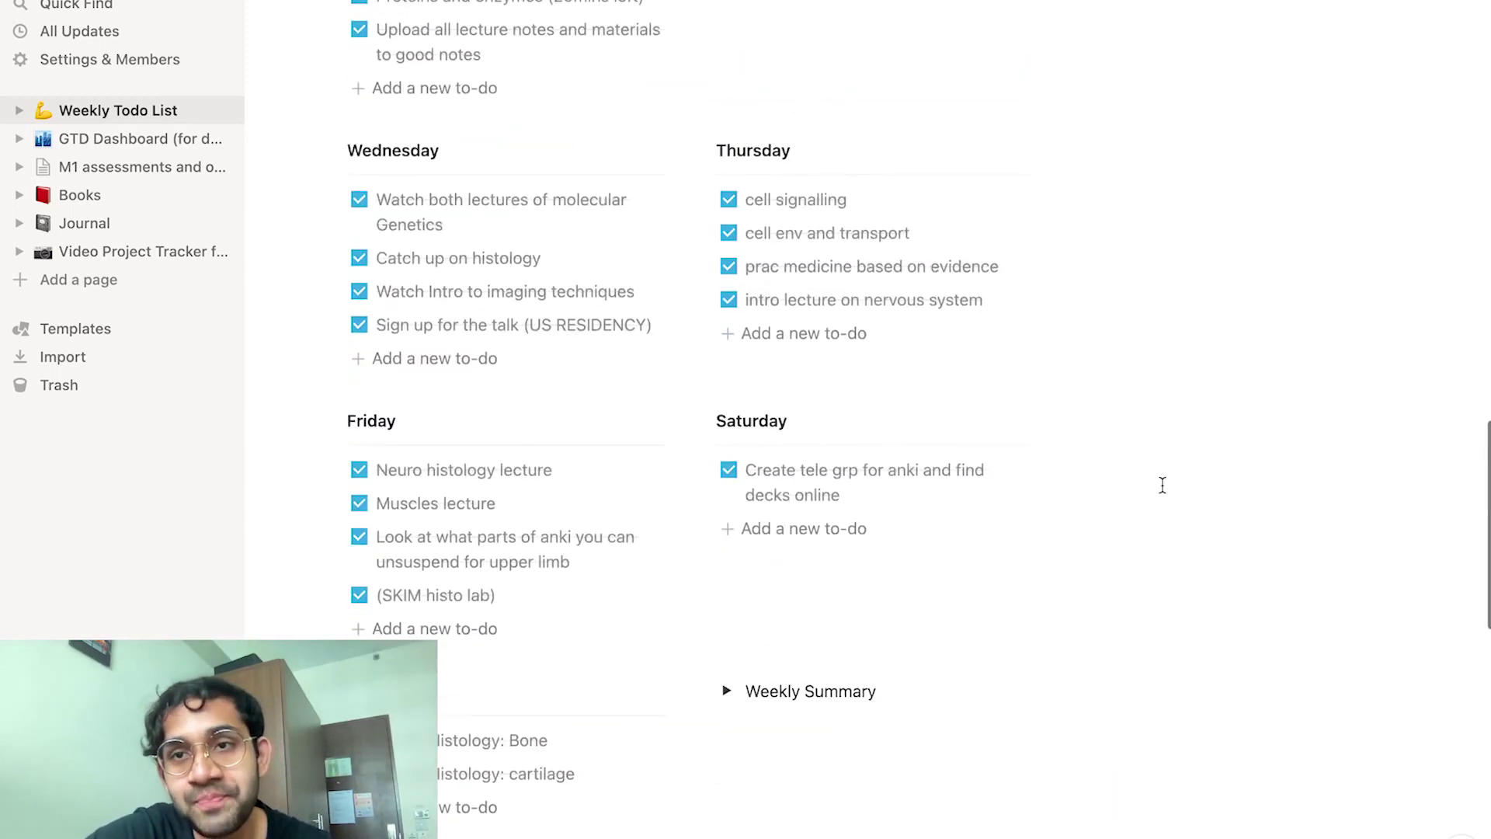
left_click(1225, 396)
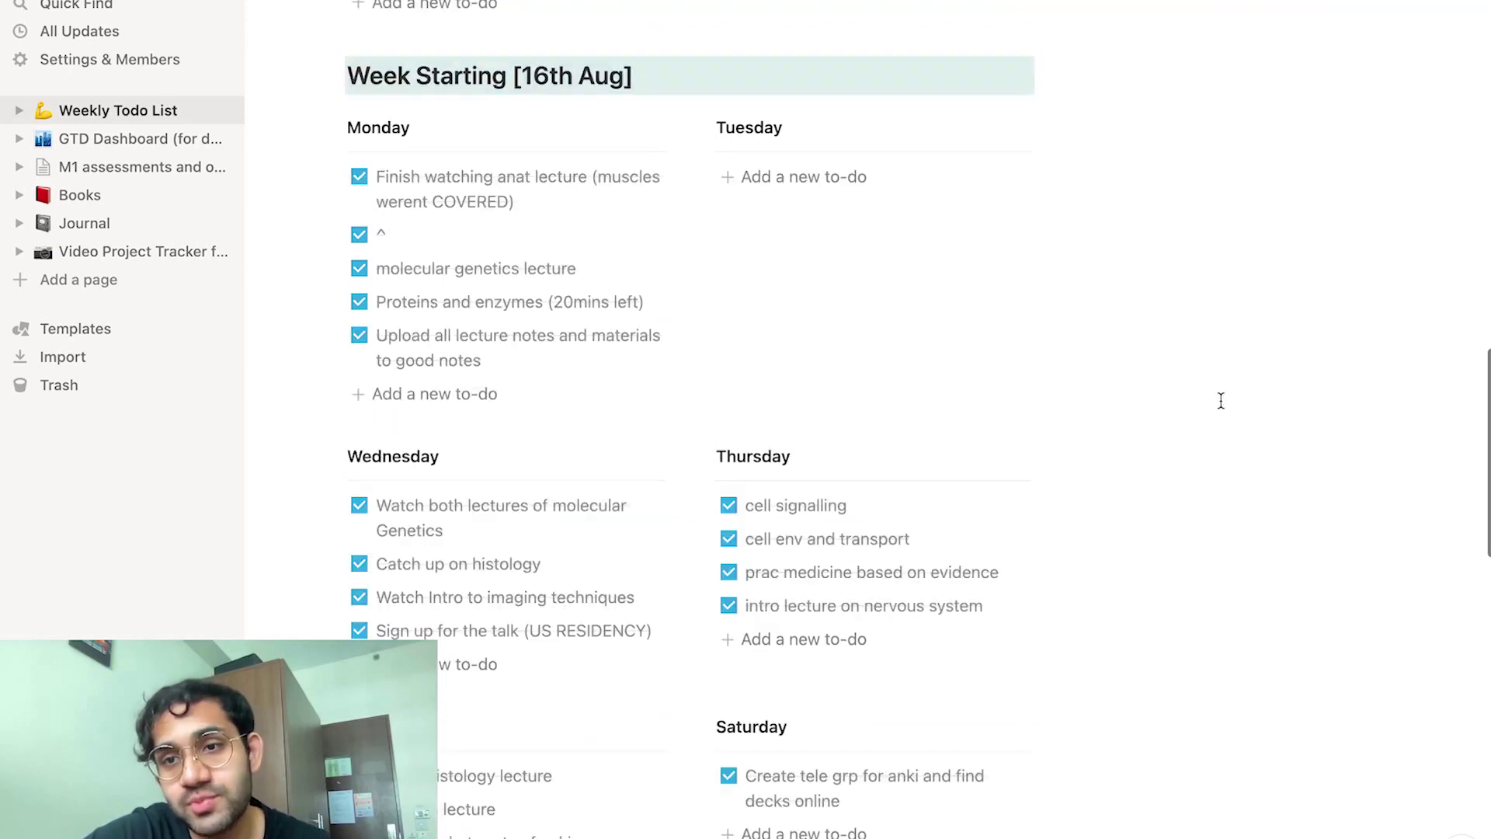
scroll(1132, 409, "up", 15)
Drag the navigation-bug bullet out of the Jump block instructions toggle, then undo with Cmd+Z
scroll(668, 502, "down", 3)
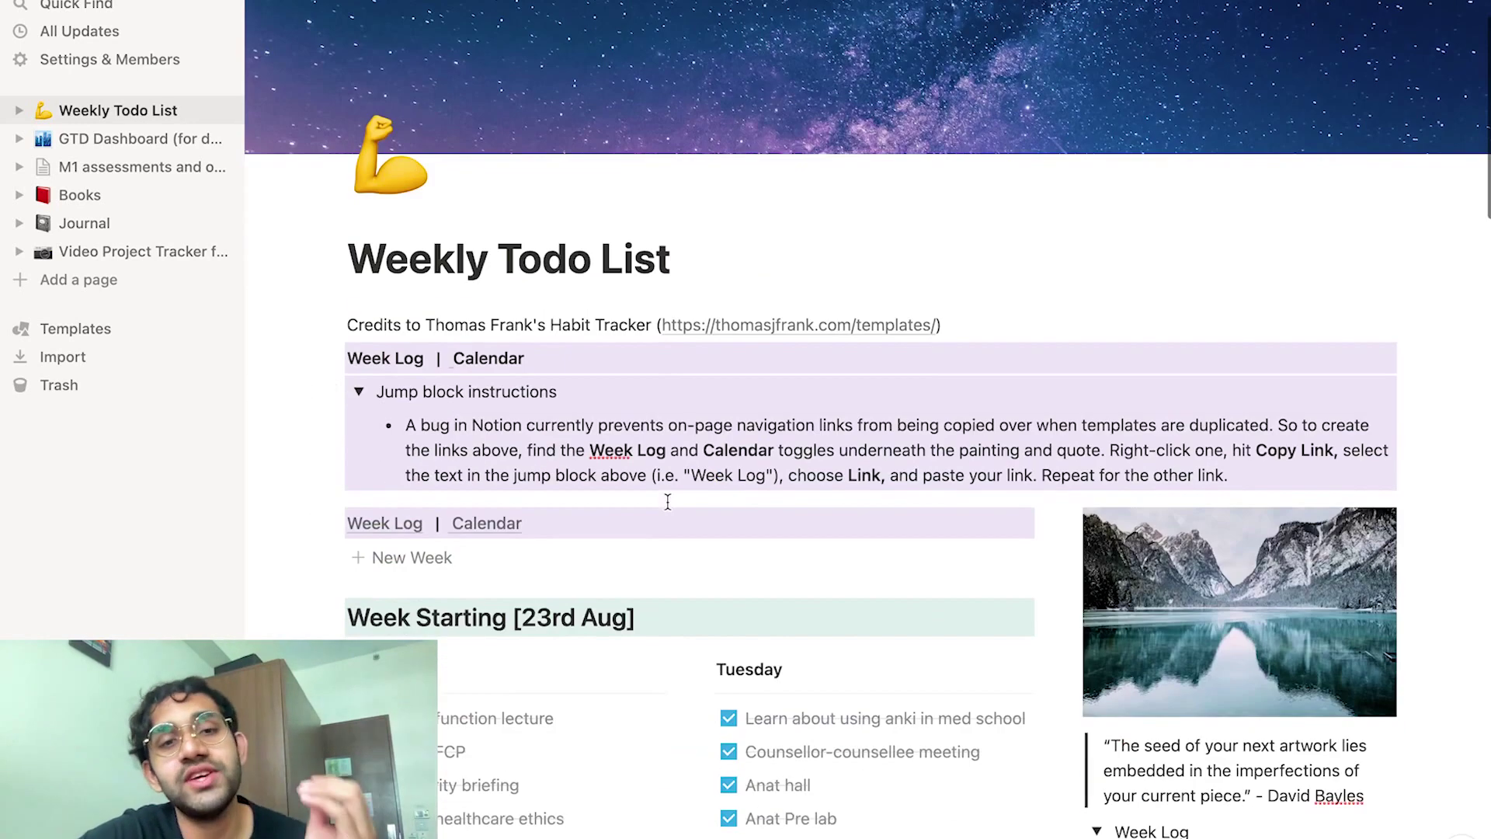
scroll(668, 502, "down", 2)
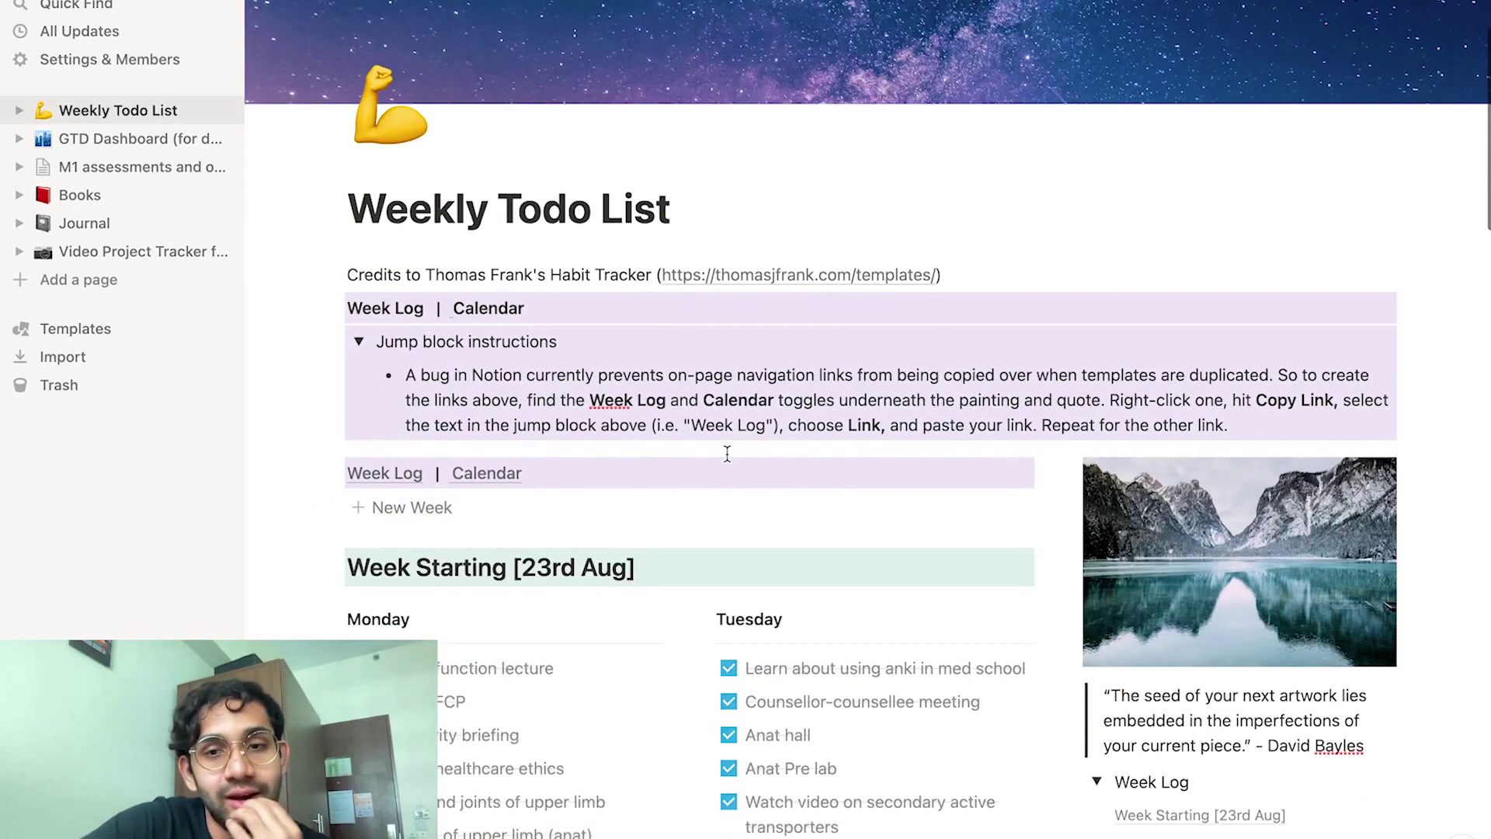
scroll(727, 454, "down", 1)
scroll(710, 361, "down", 1)
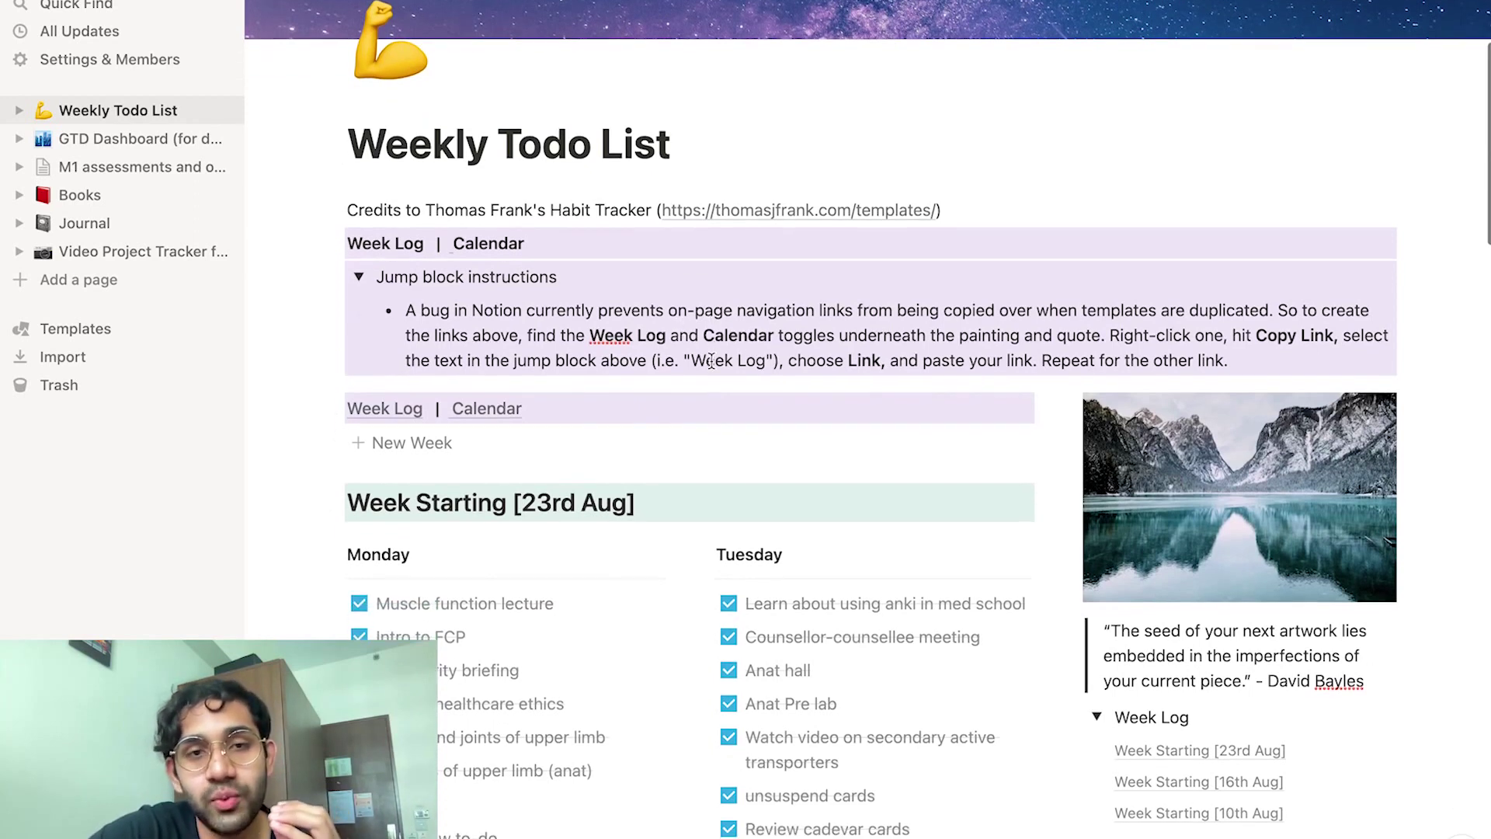
scroll(1150, 543, "down", 1)
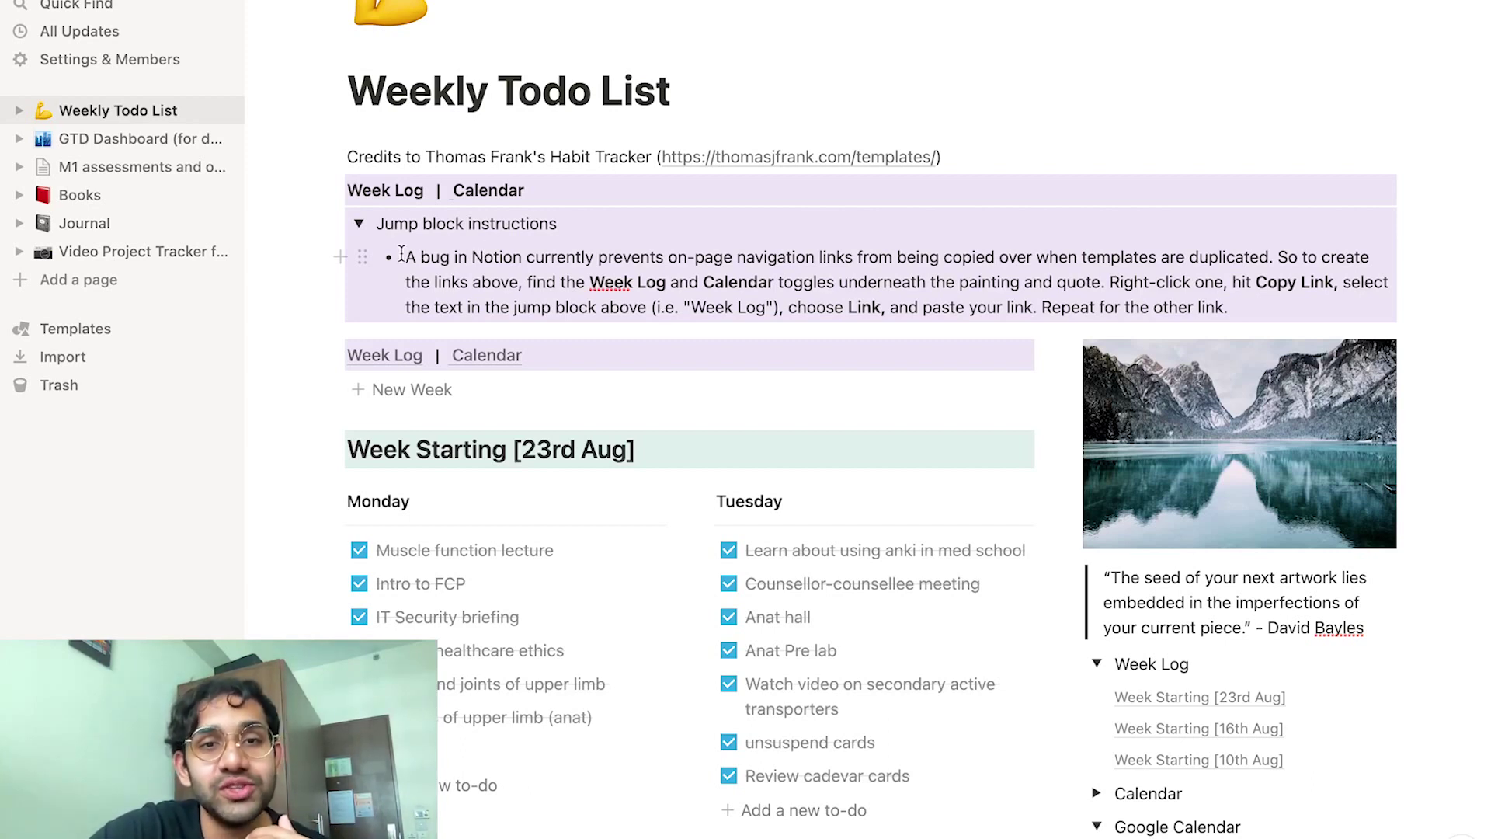
left_click_drag(362, 256, 476, 219)
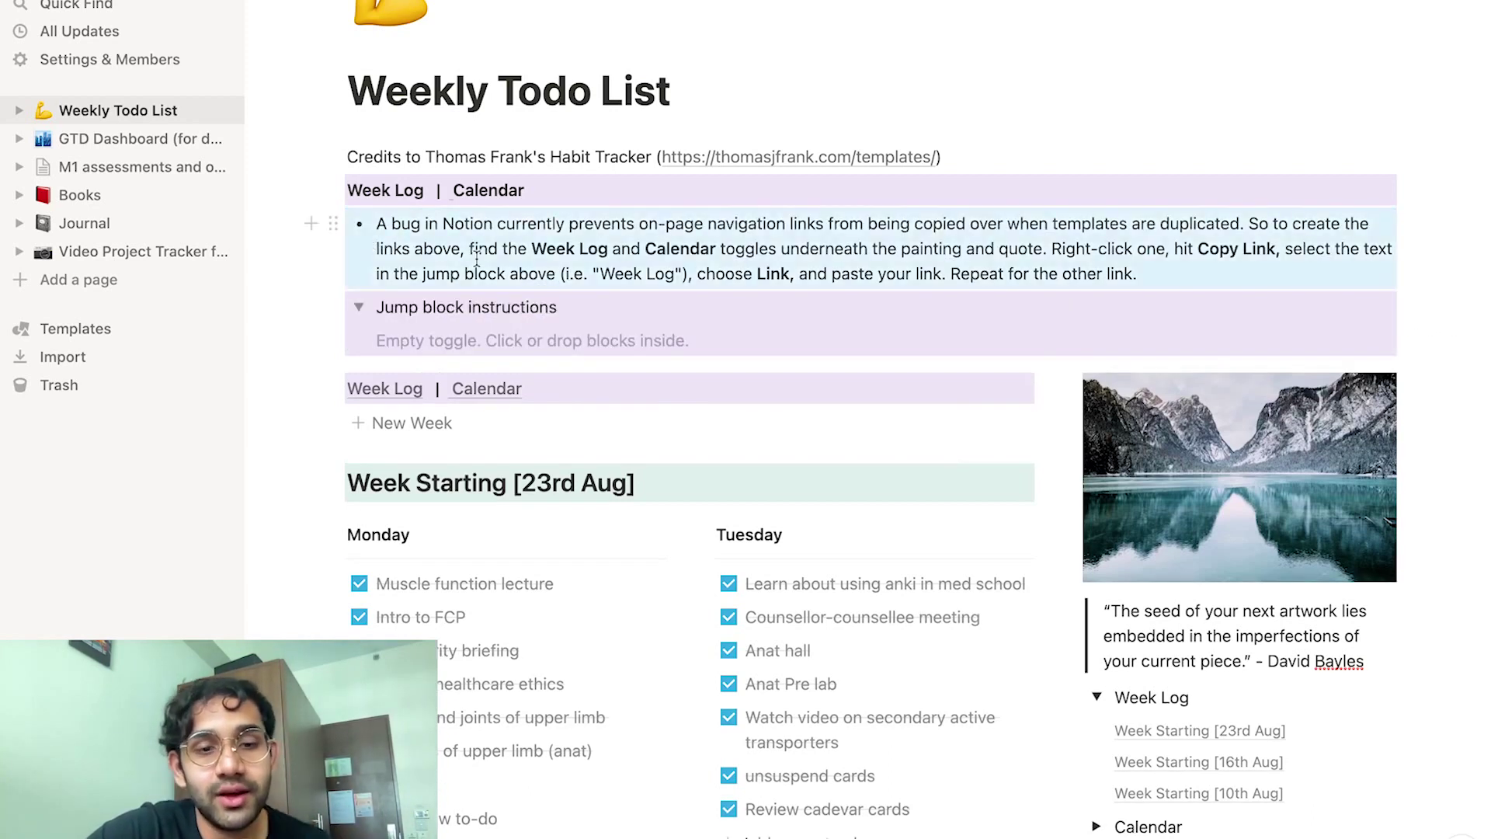
key("super+z")
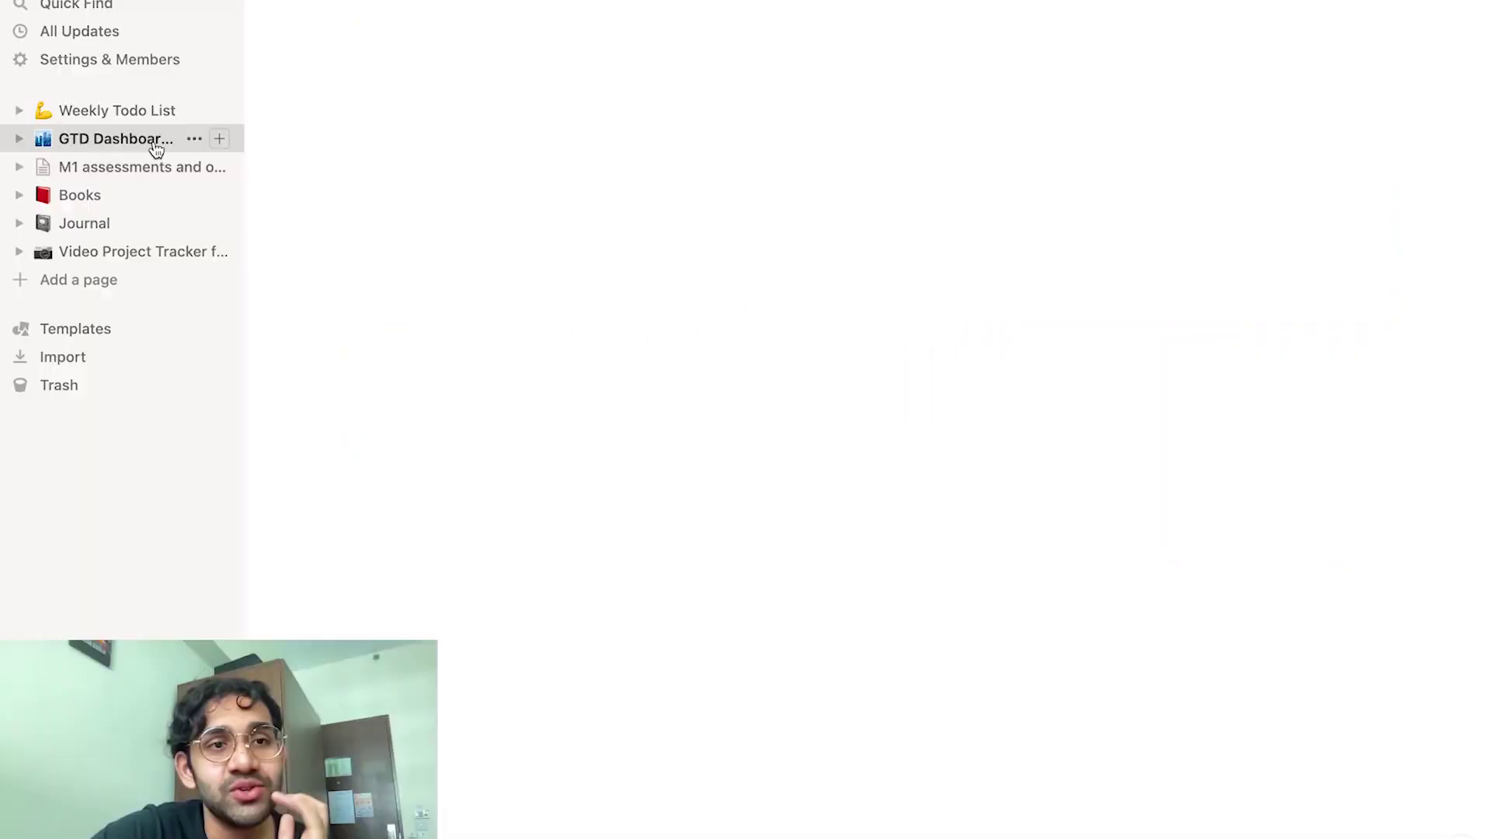
left_click(153, 140)
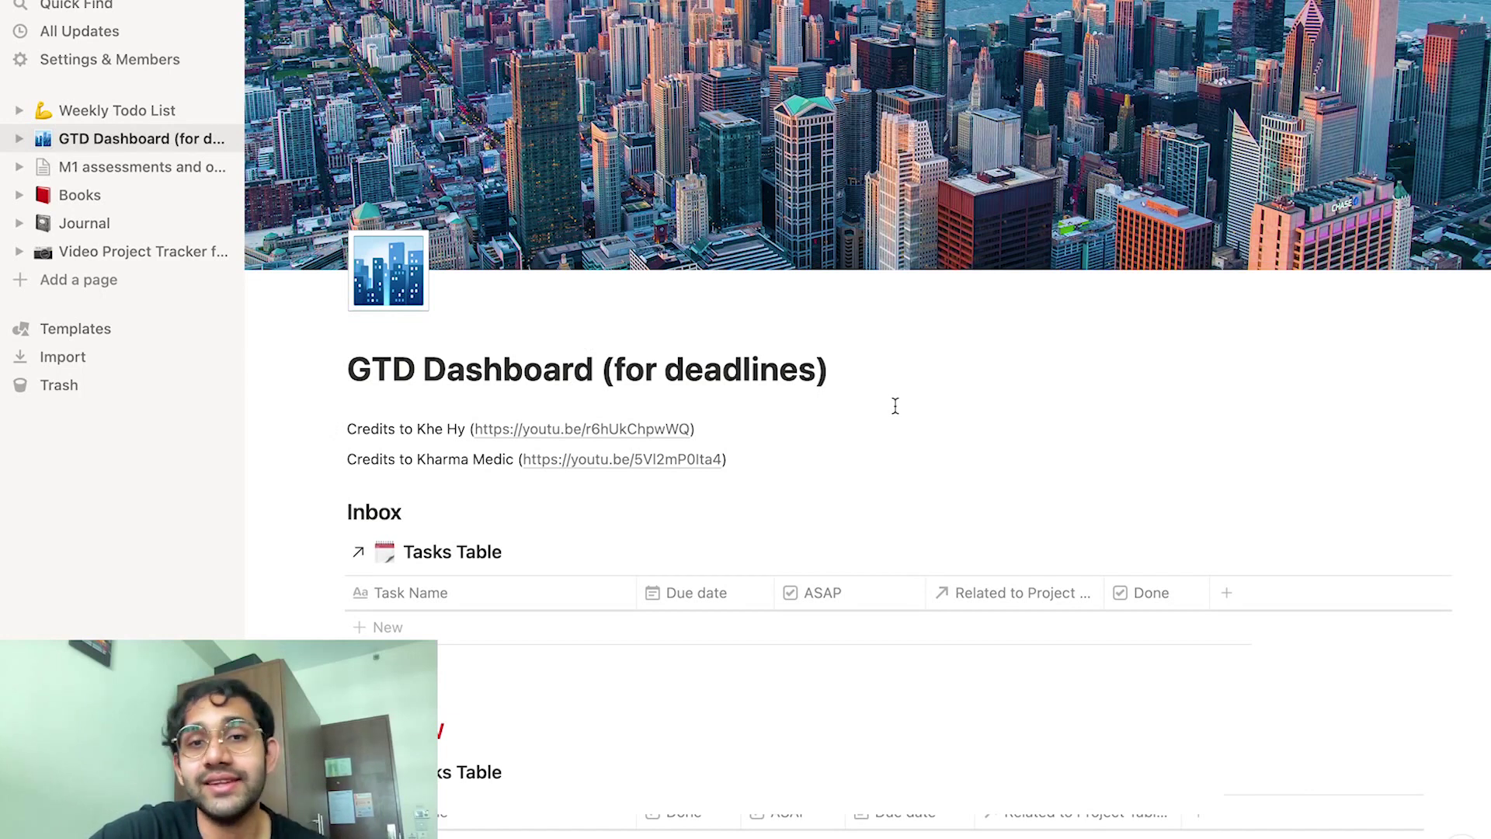
Open the Weekly Todo List page and scroll through it
left_click(116, 111)
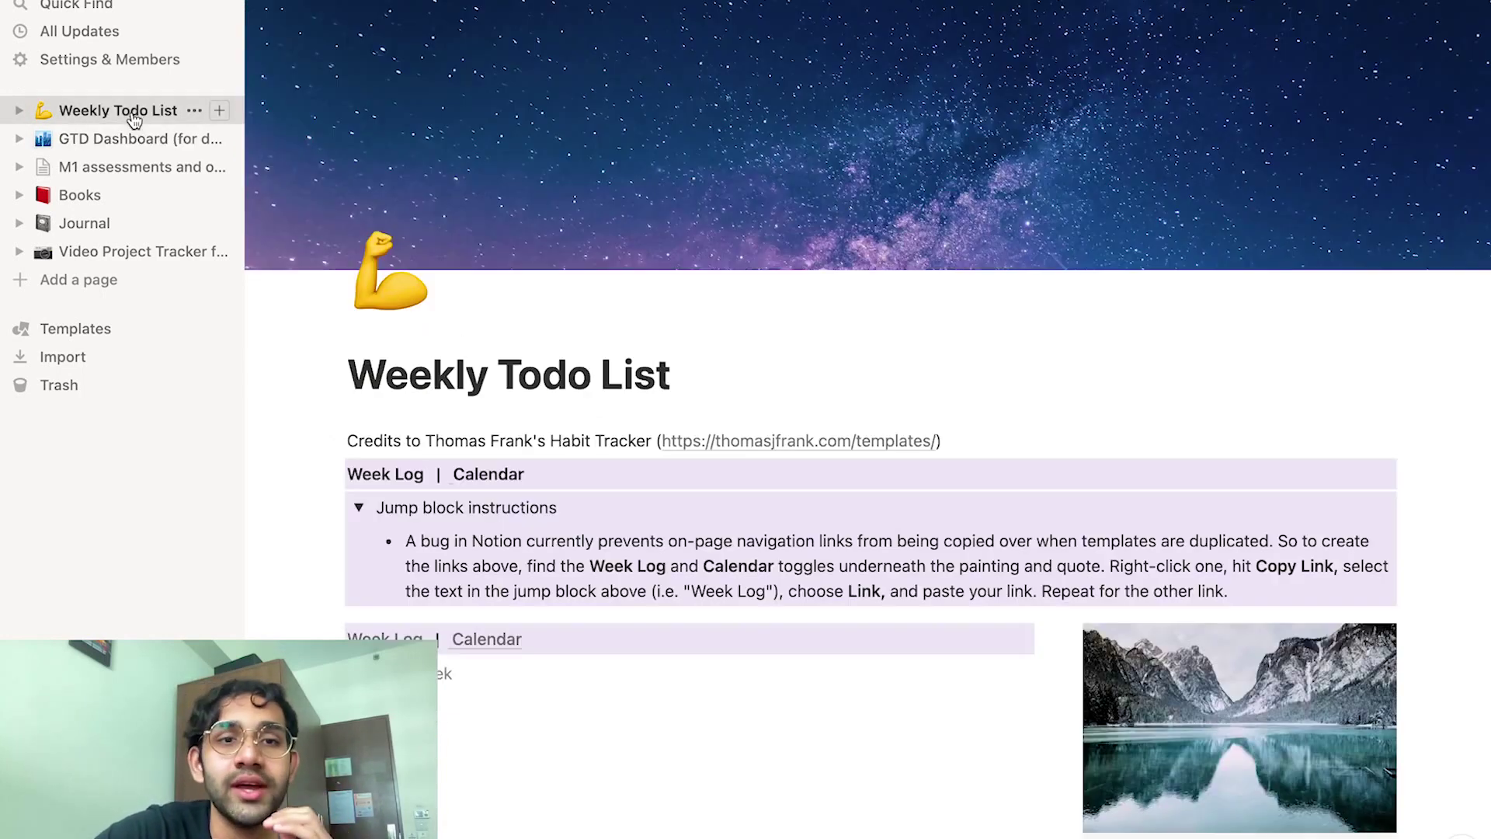
scroll(749, 543, "down", 3)
scroll(749, 543, "down", 1)
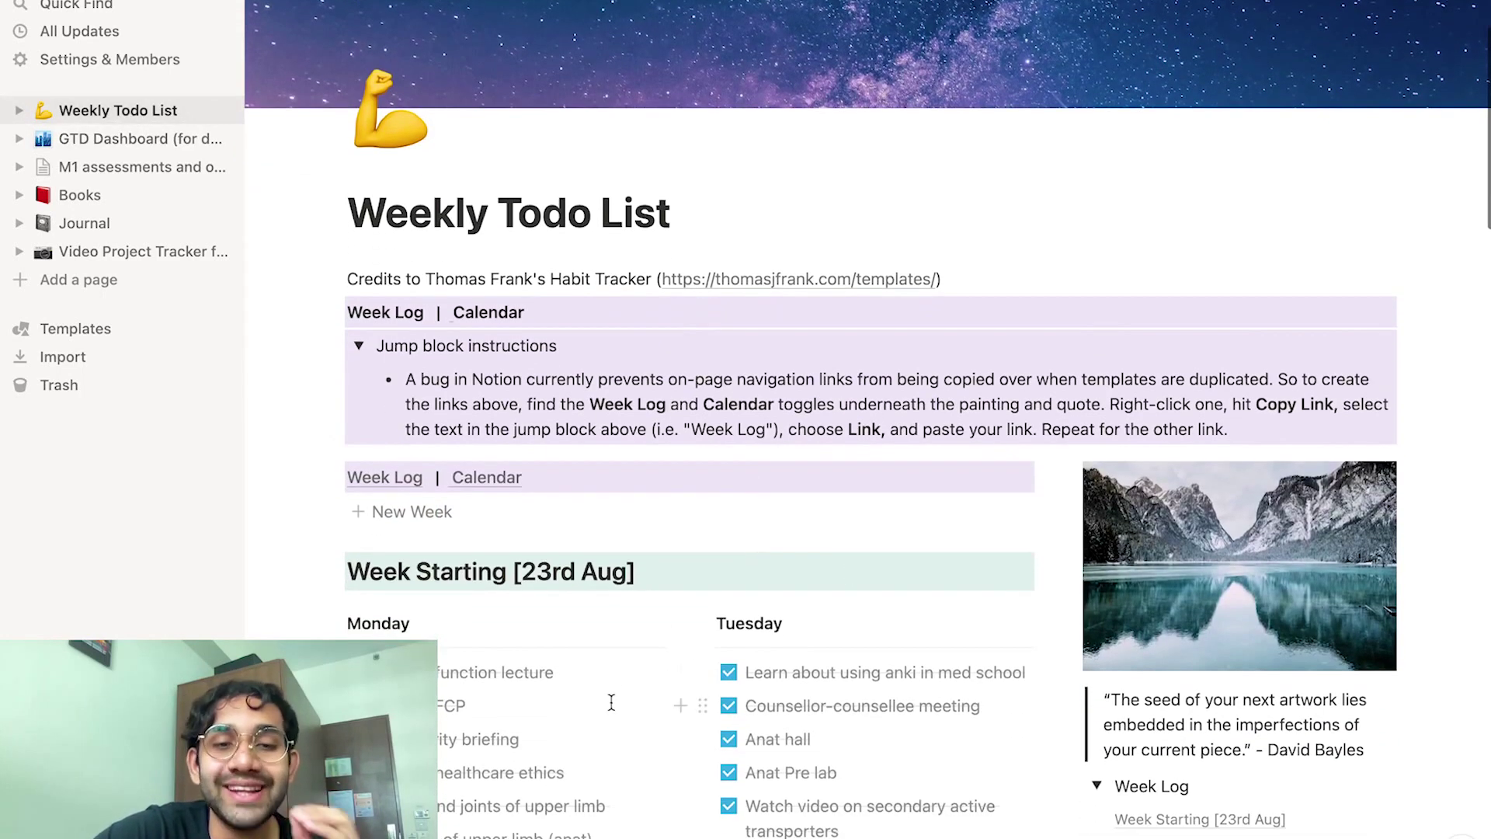
scroll(846, 723, "down", 1)
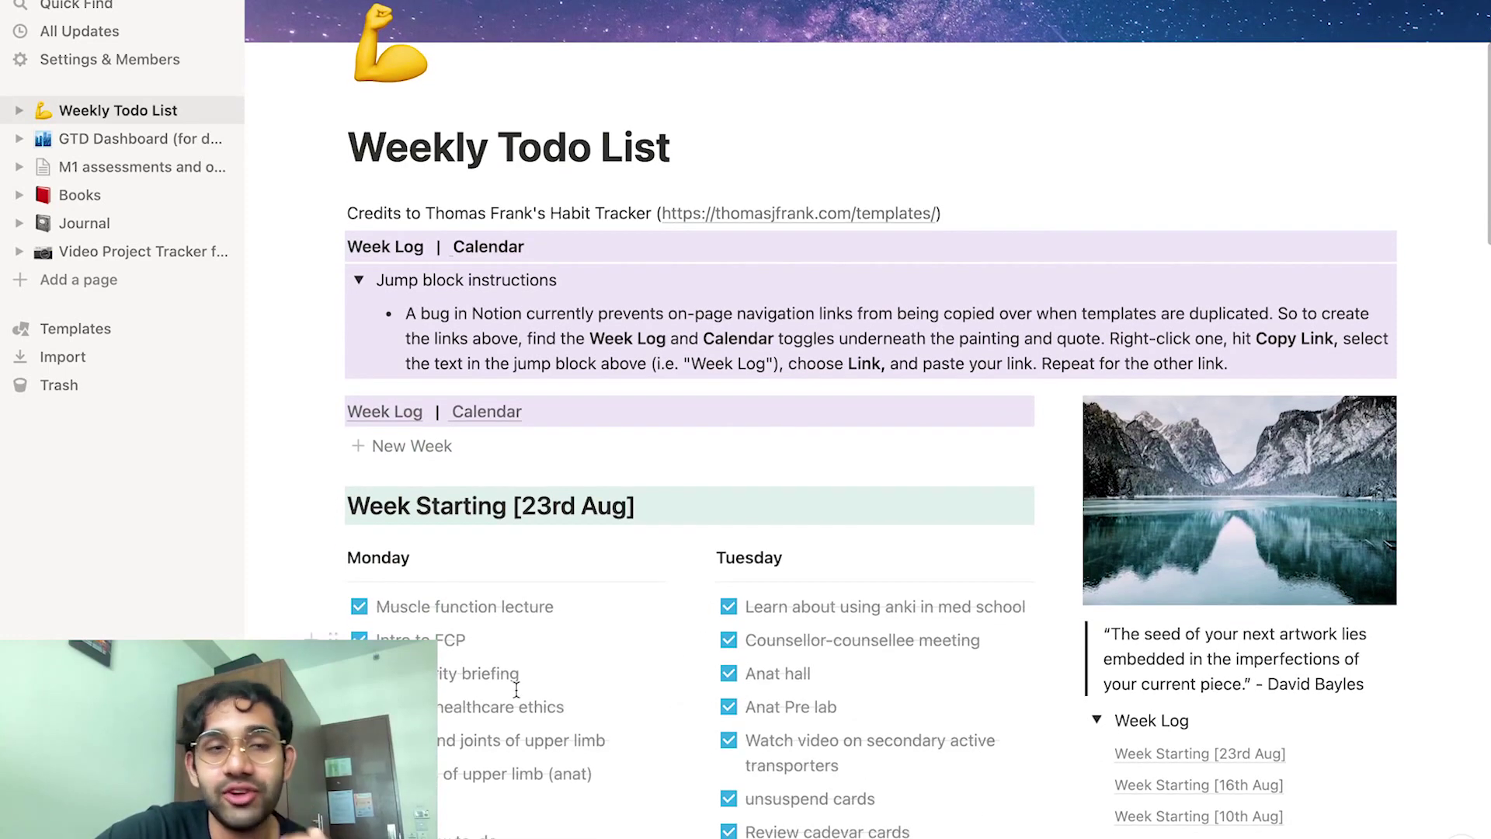
Return to the GTD Dashboard, look over its Inbox and Due NOW tables, and start a new Inbox task
left_click(129, 137)
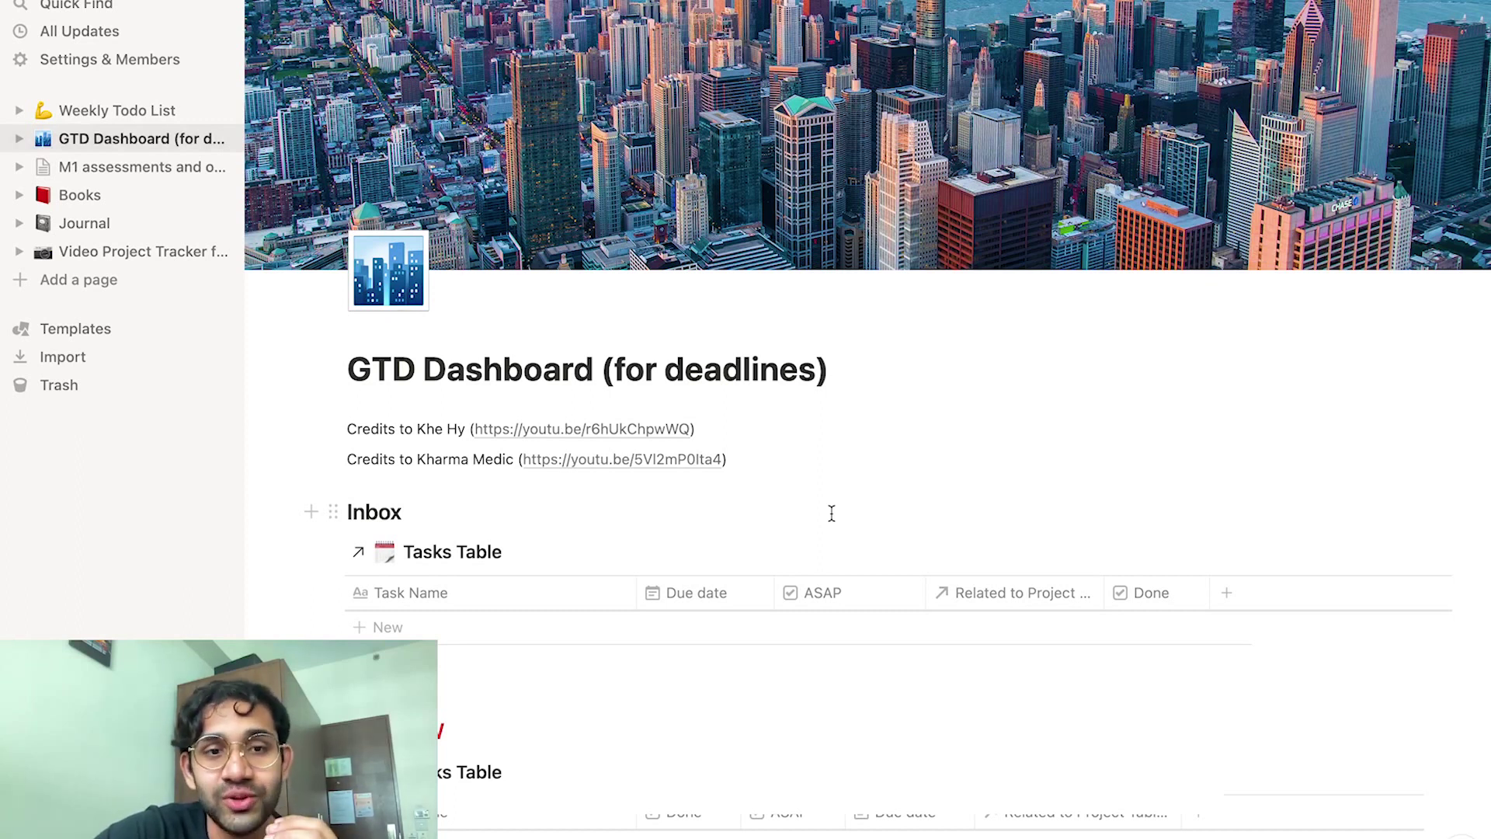
scroll(831, 513, "down", 8)
scroll(829, 513, "up", 7)
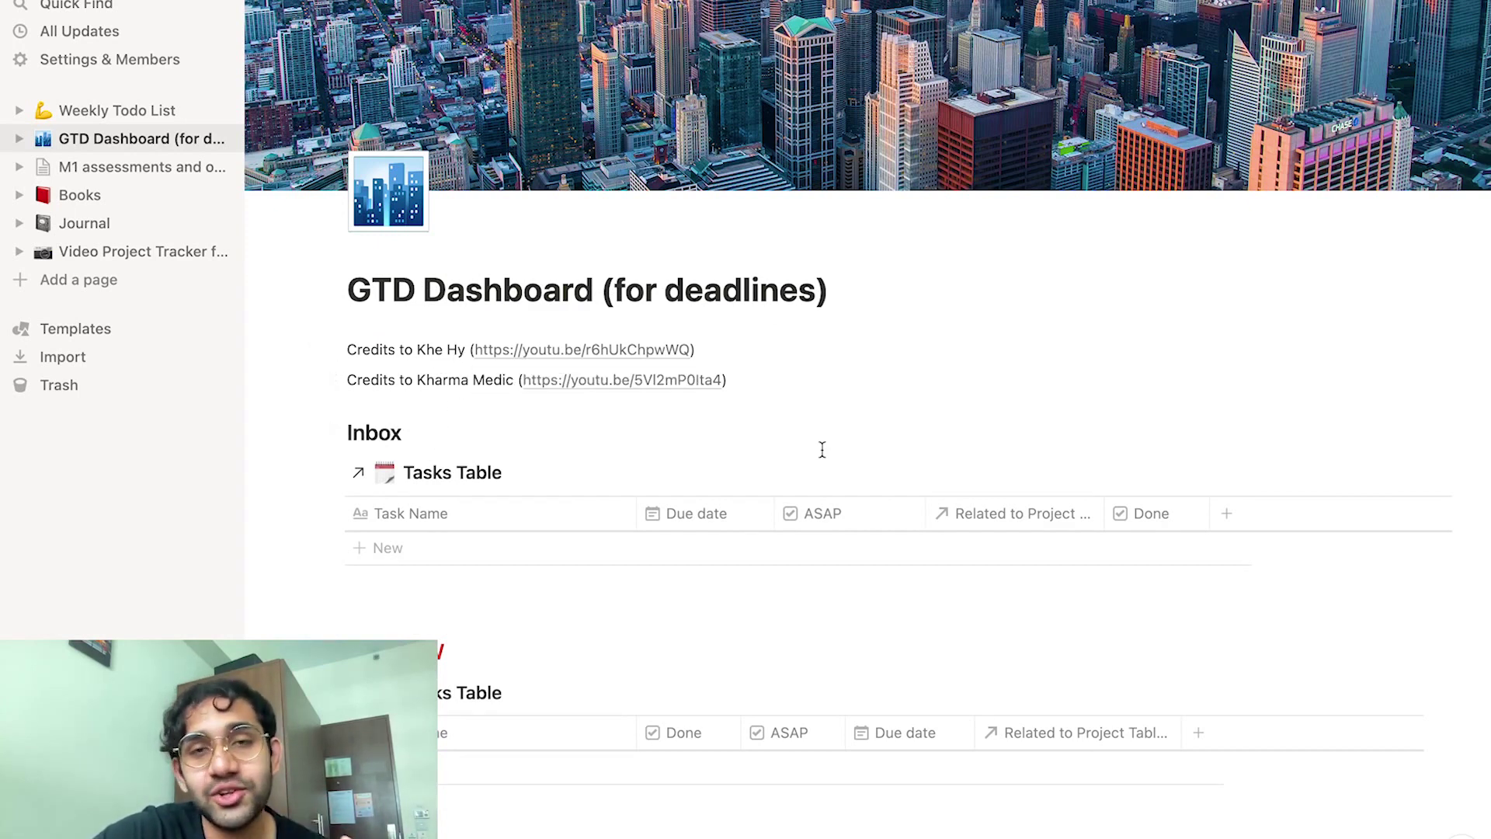
scroll(822, 450, "down", 3)
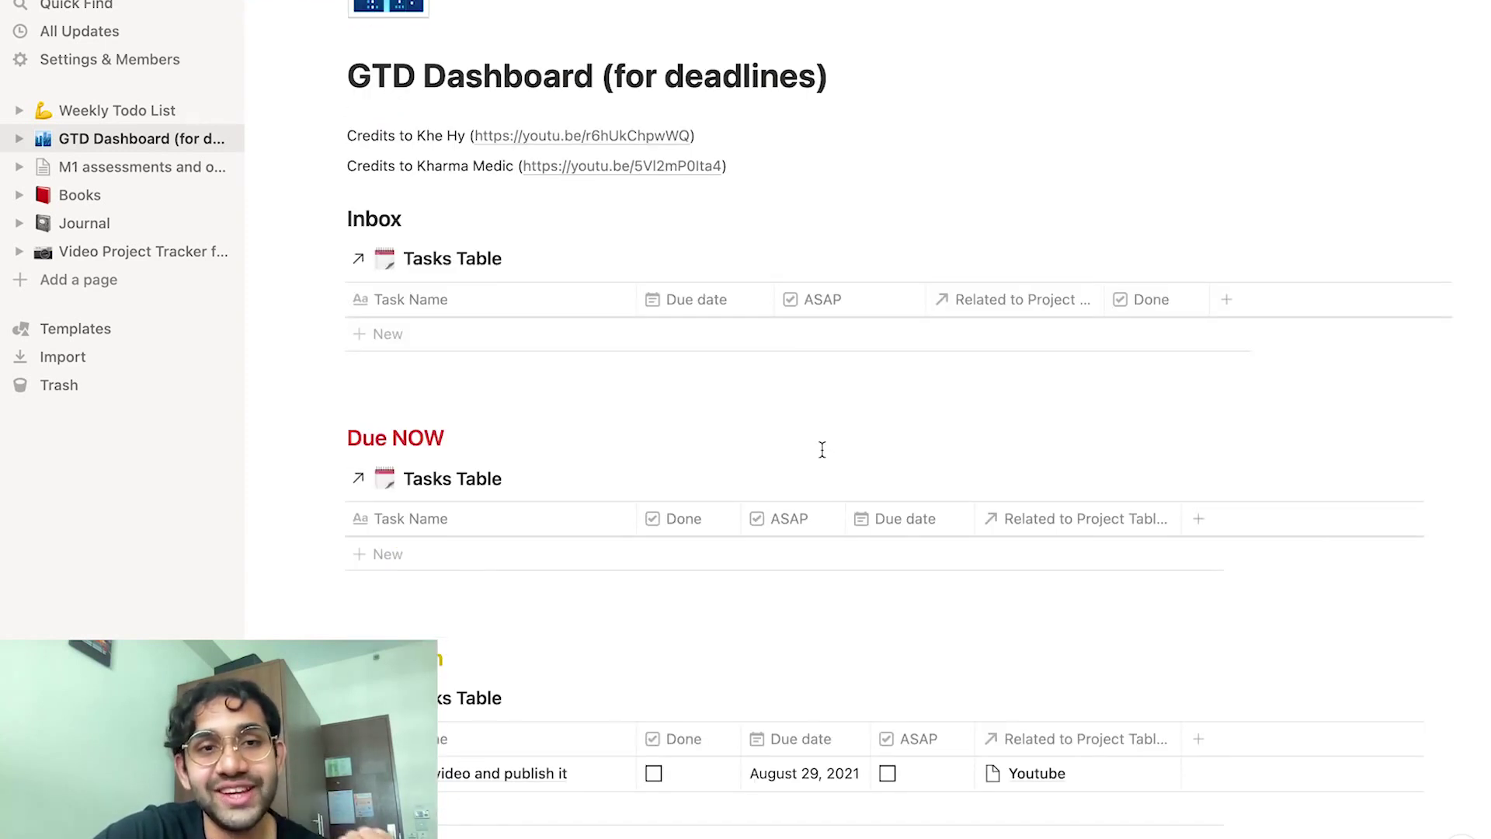
scroll(822, 450, "up", 2)
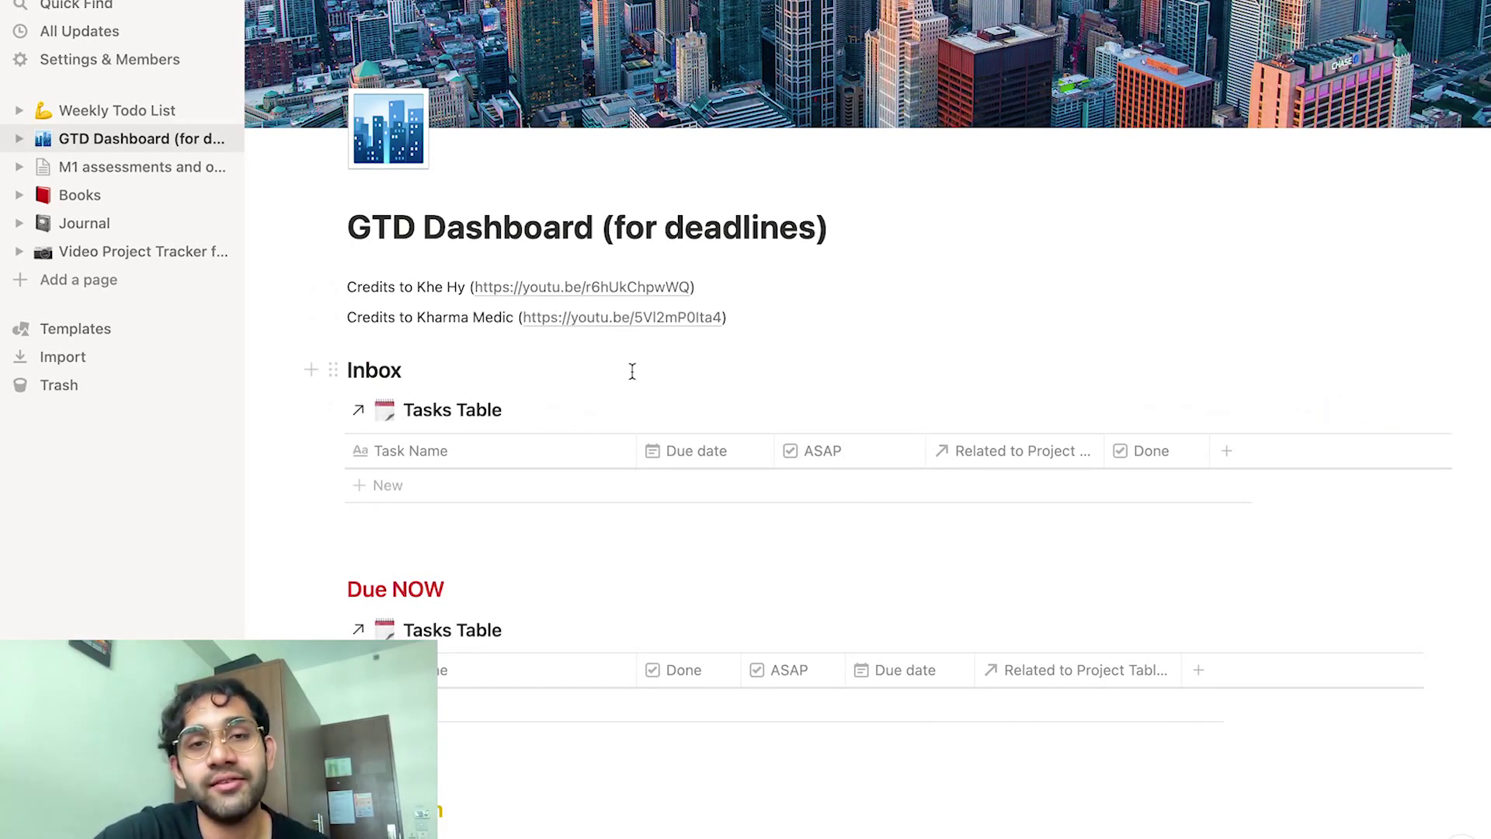
scroll(632, 371, "down", 1)
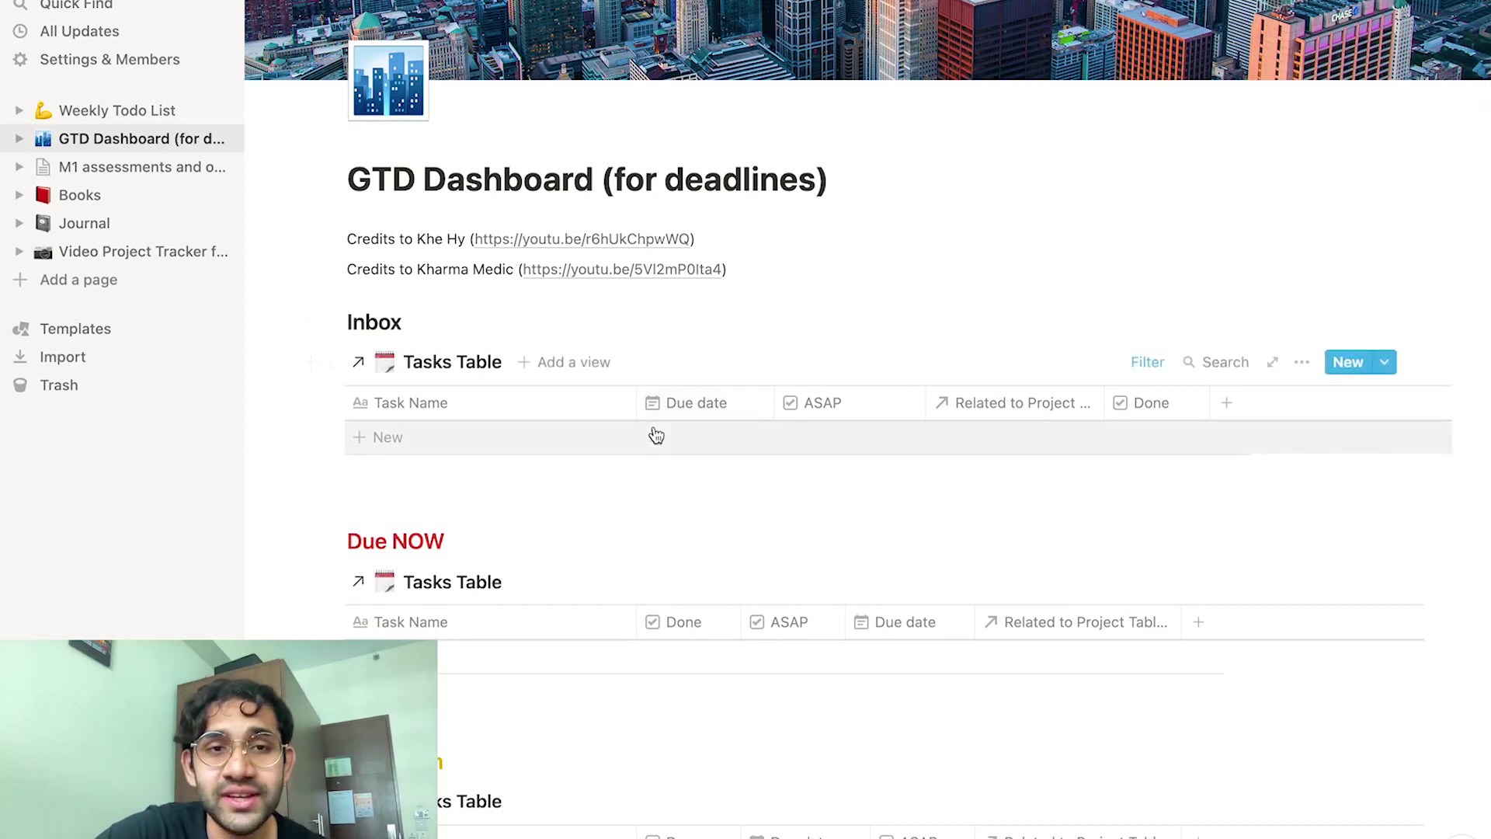
scroll(652, 338, "up", 1)
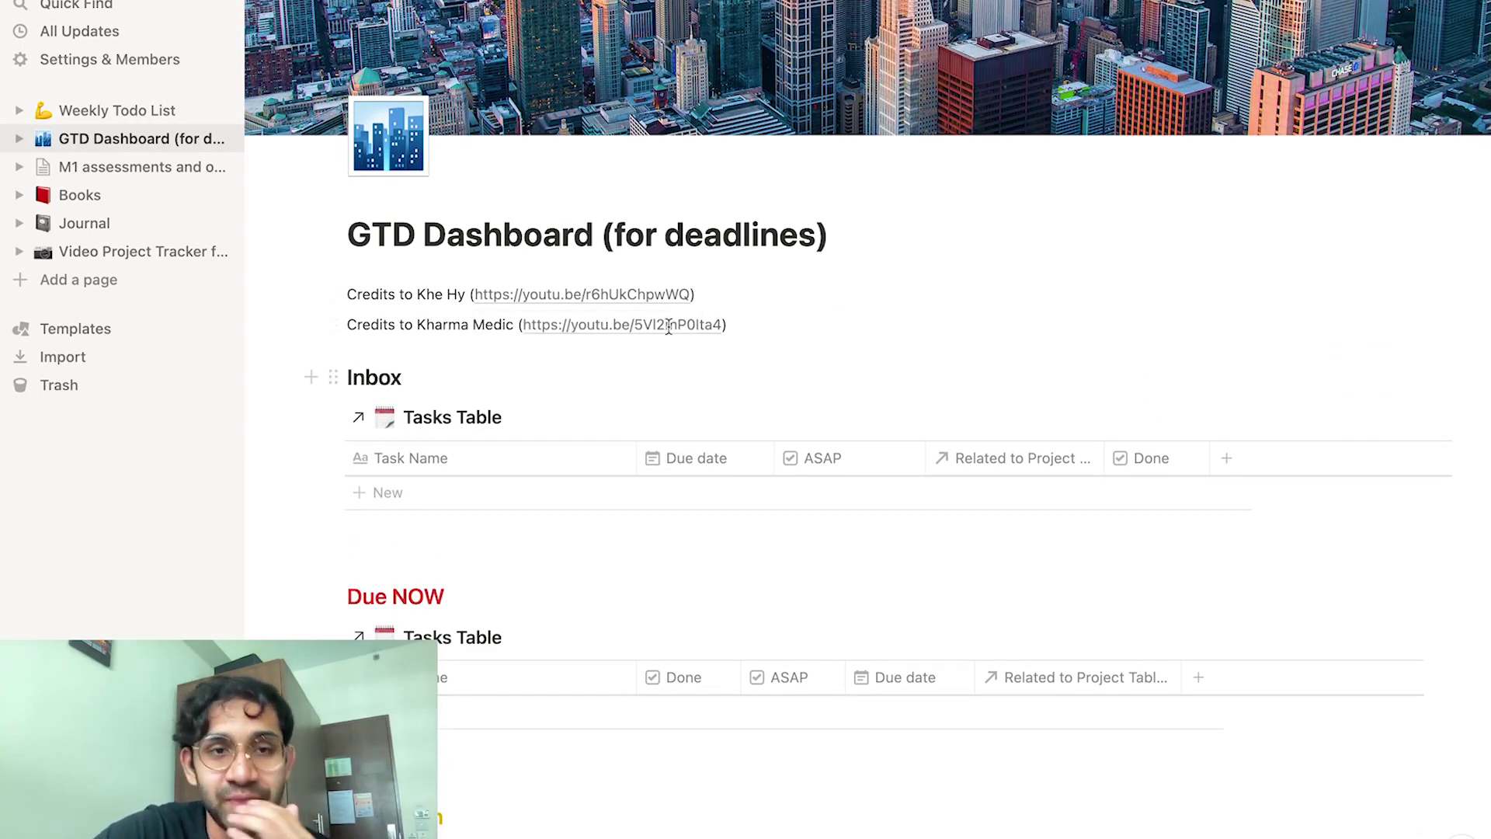
scroll(668, 327, "down", 1)
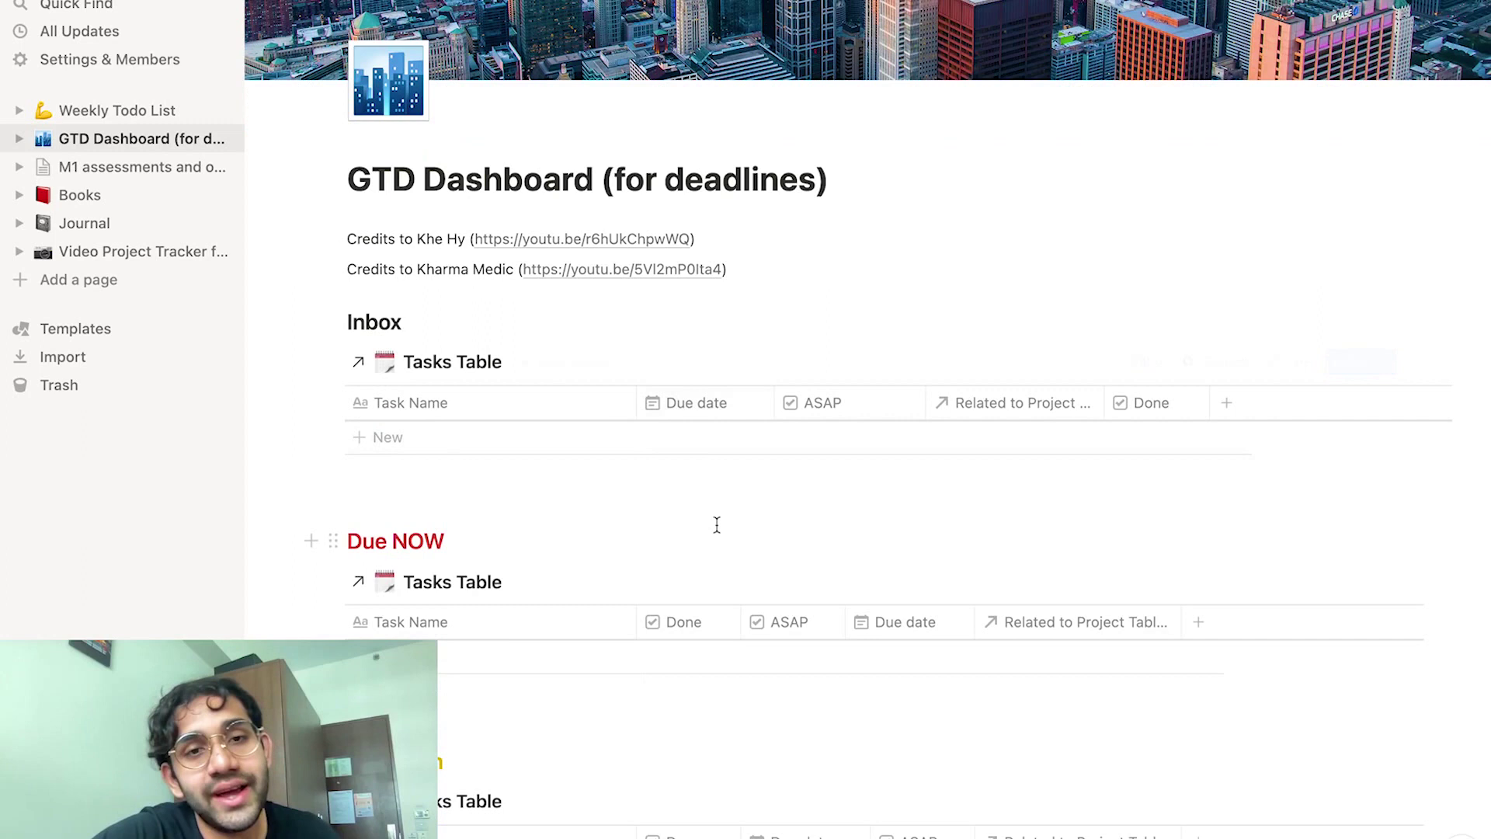
left_click(435, 435)
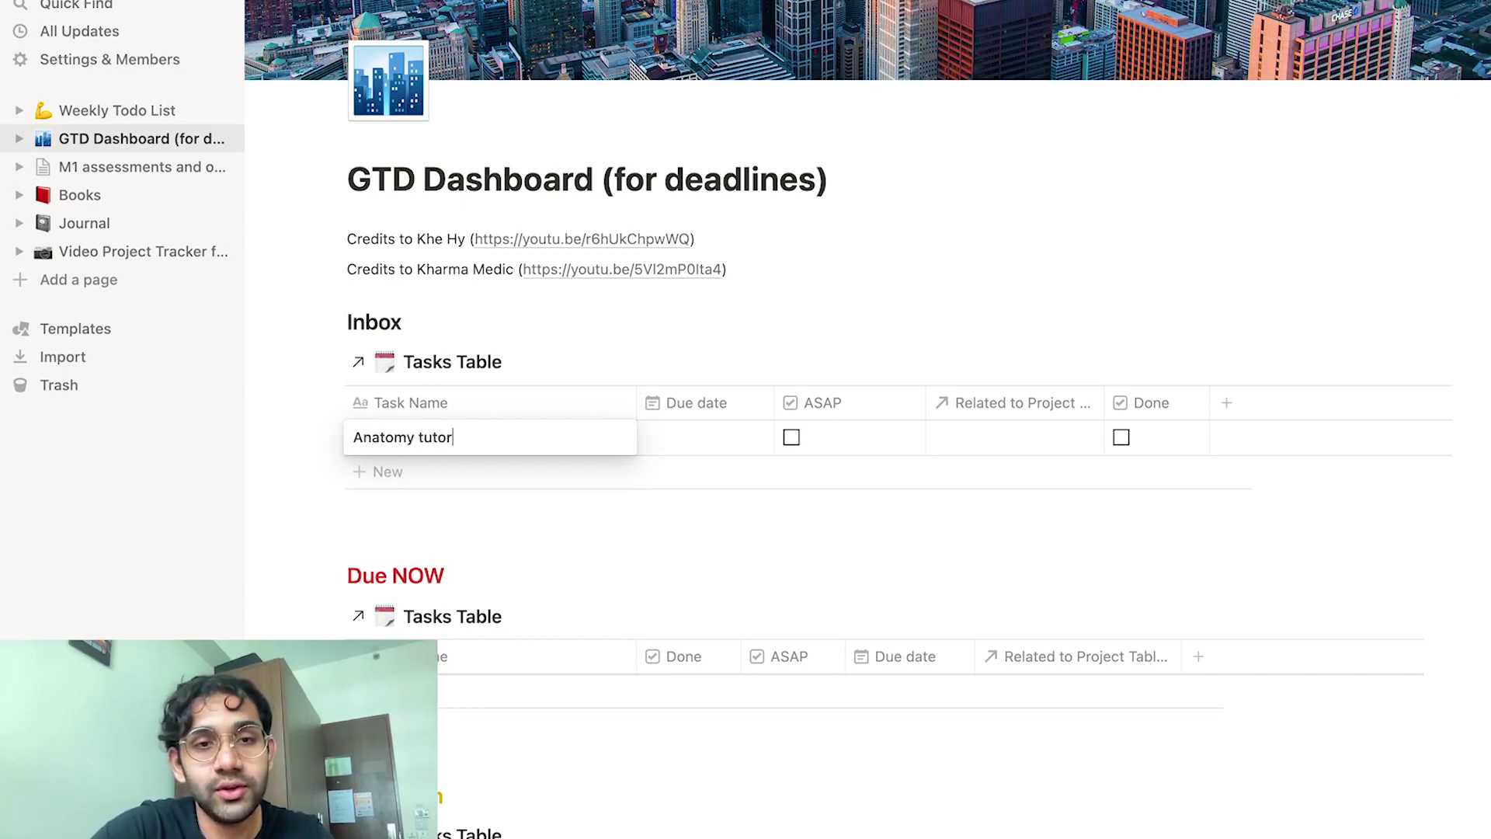
Name the Inbox task 'Anatomy tutorial (upper limb)', due August 27, 2021, and mark it ASAP
type("pper limb)")
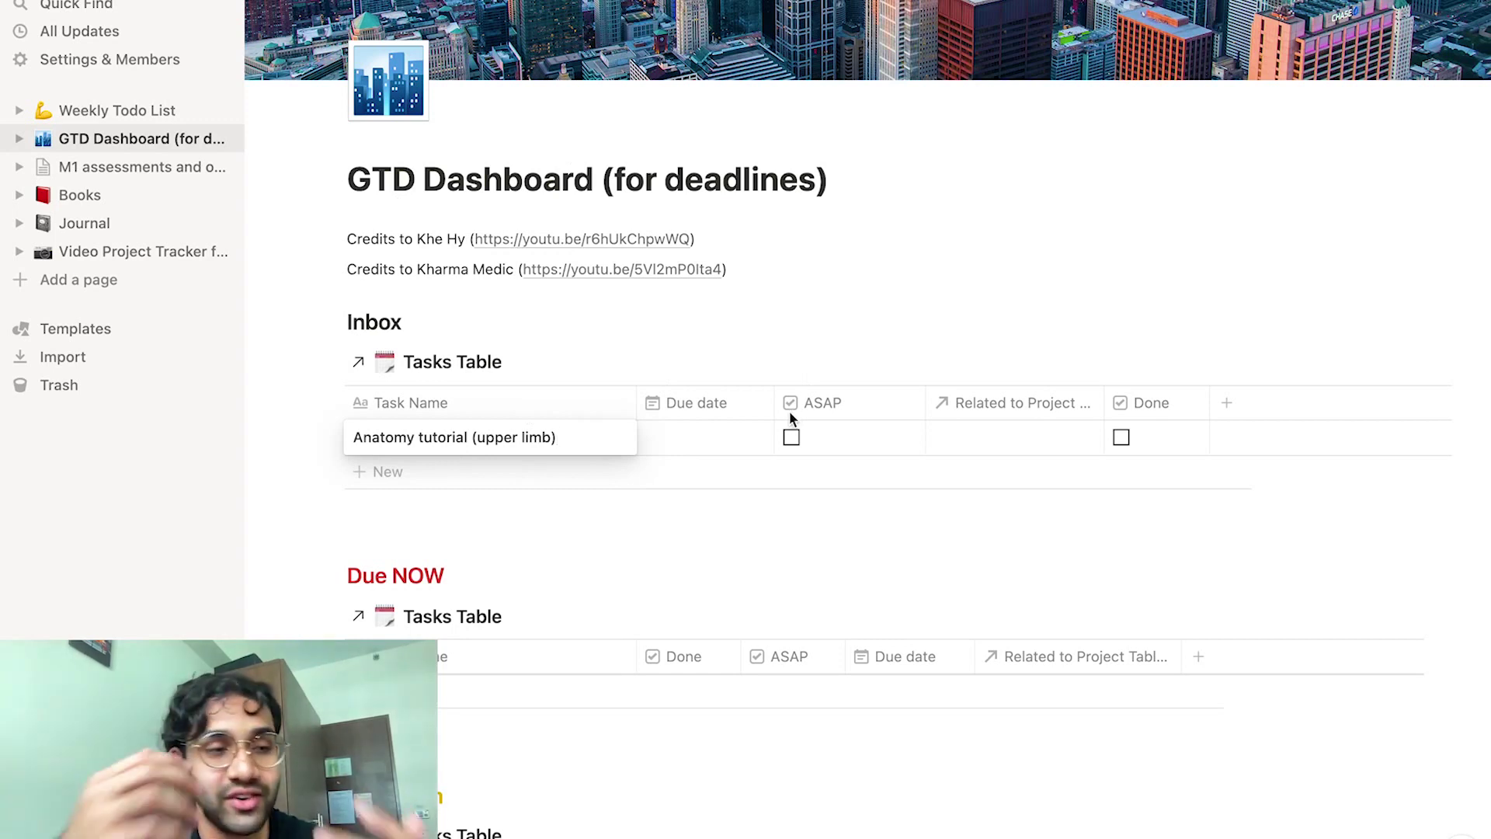
key("Escape")
left_click(706, 440)
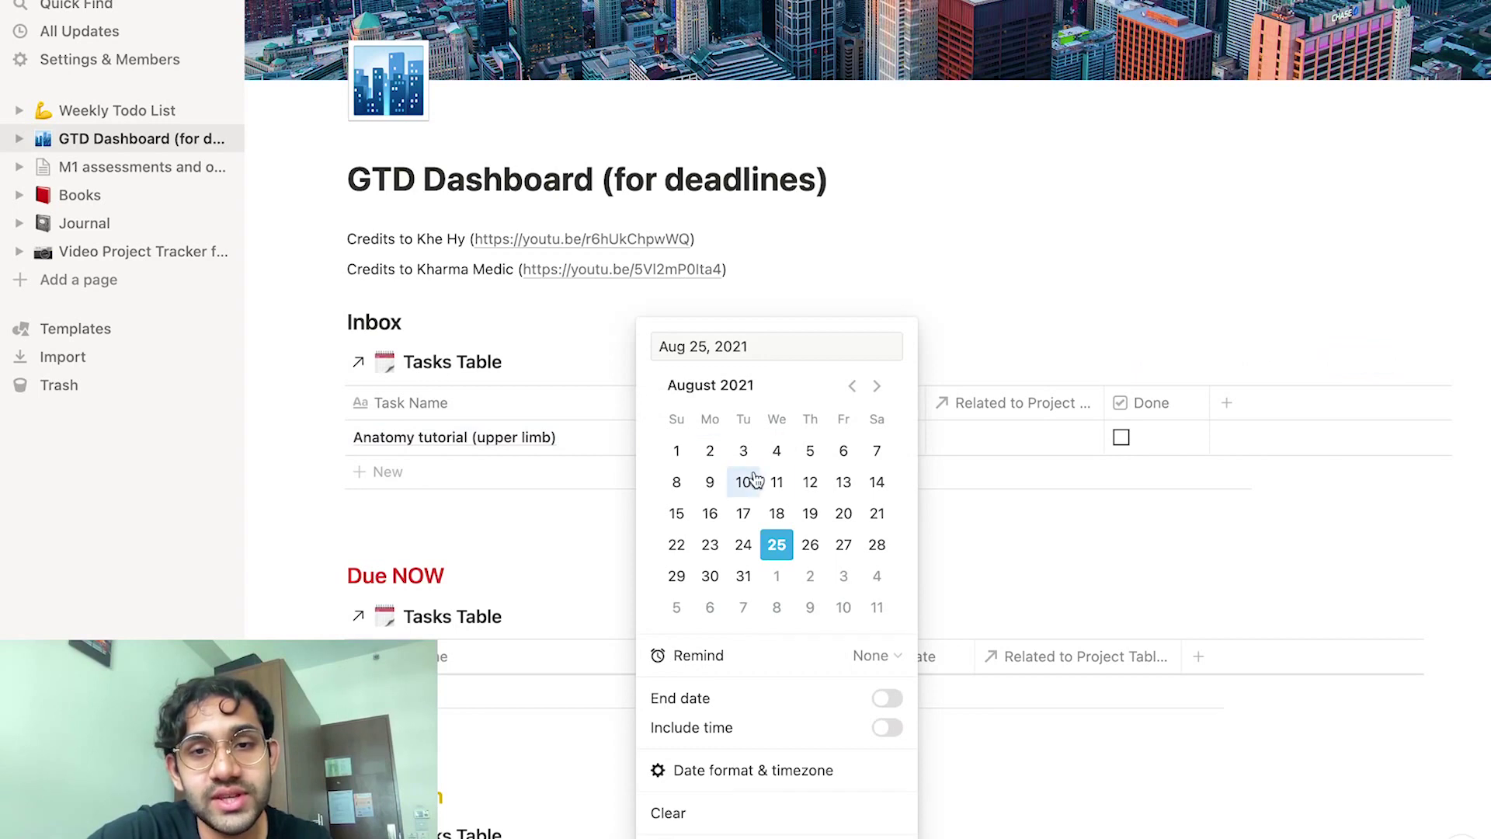
left_click(845, 546)
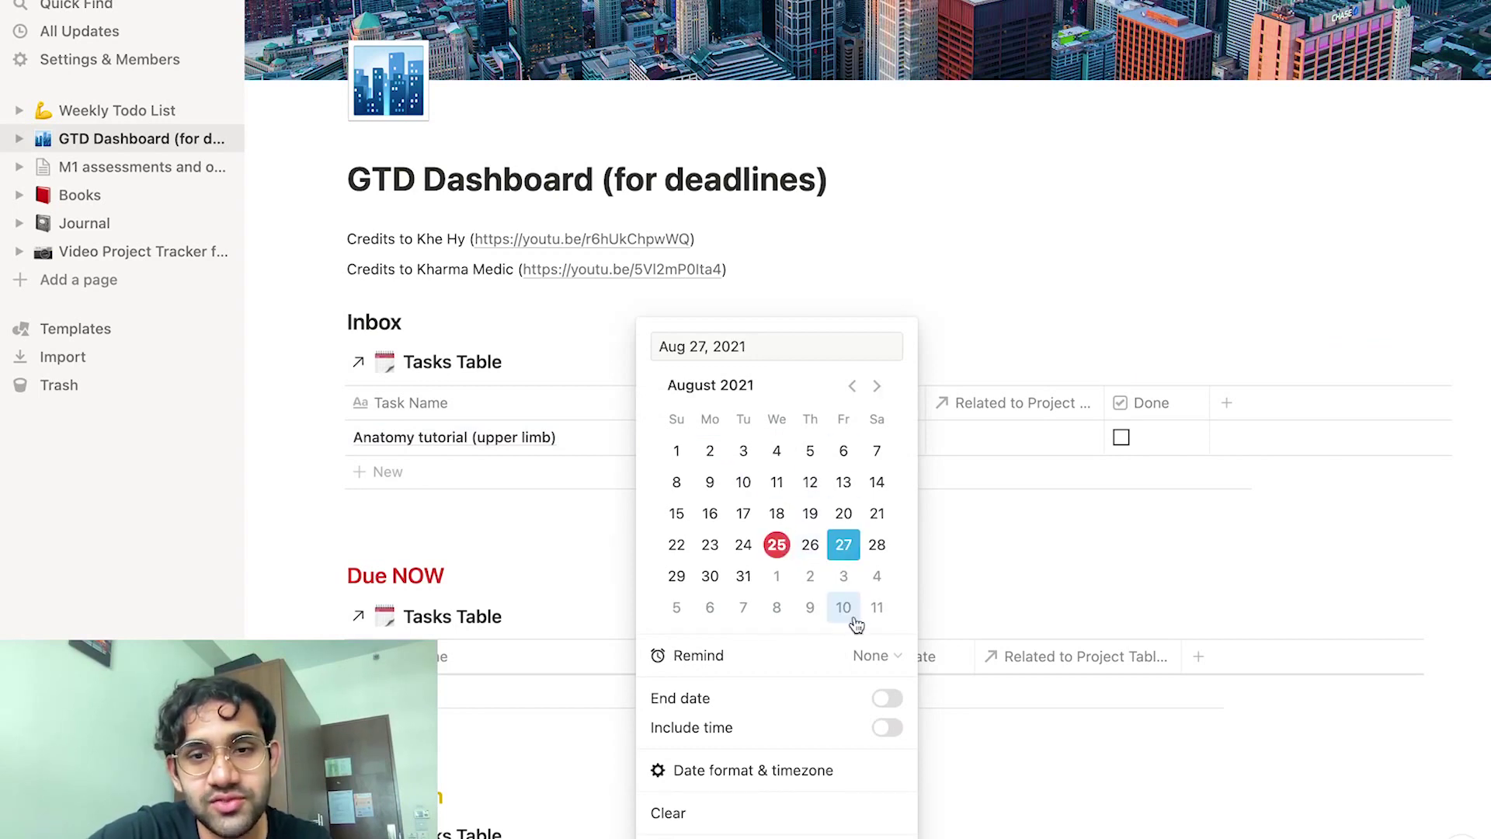
key("Escape")
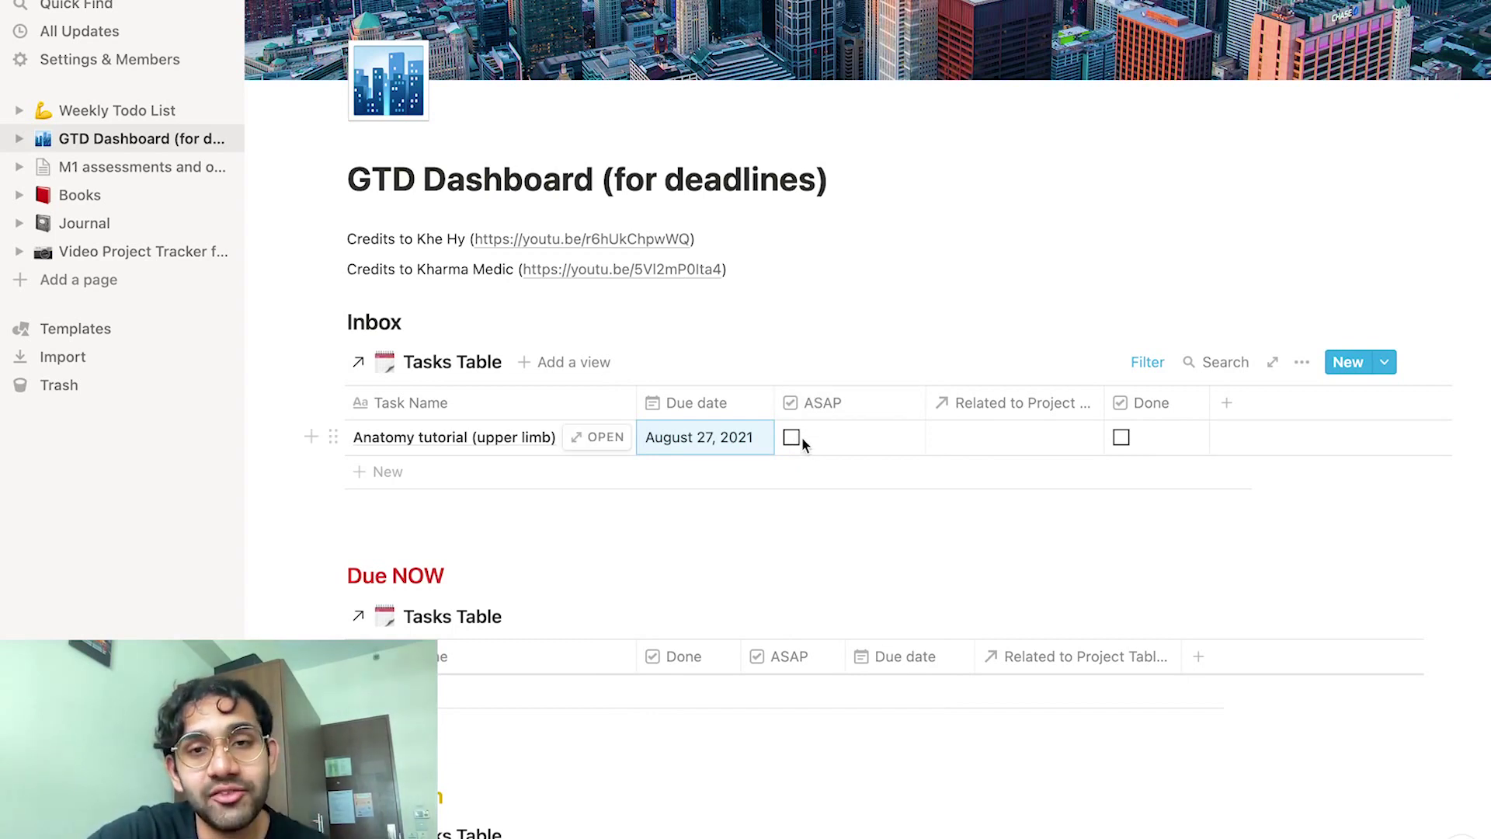
left_click(790, 439)
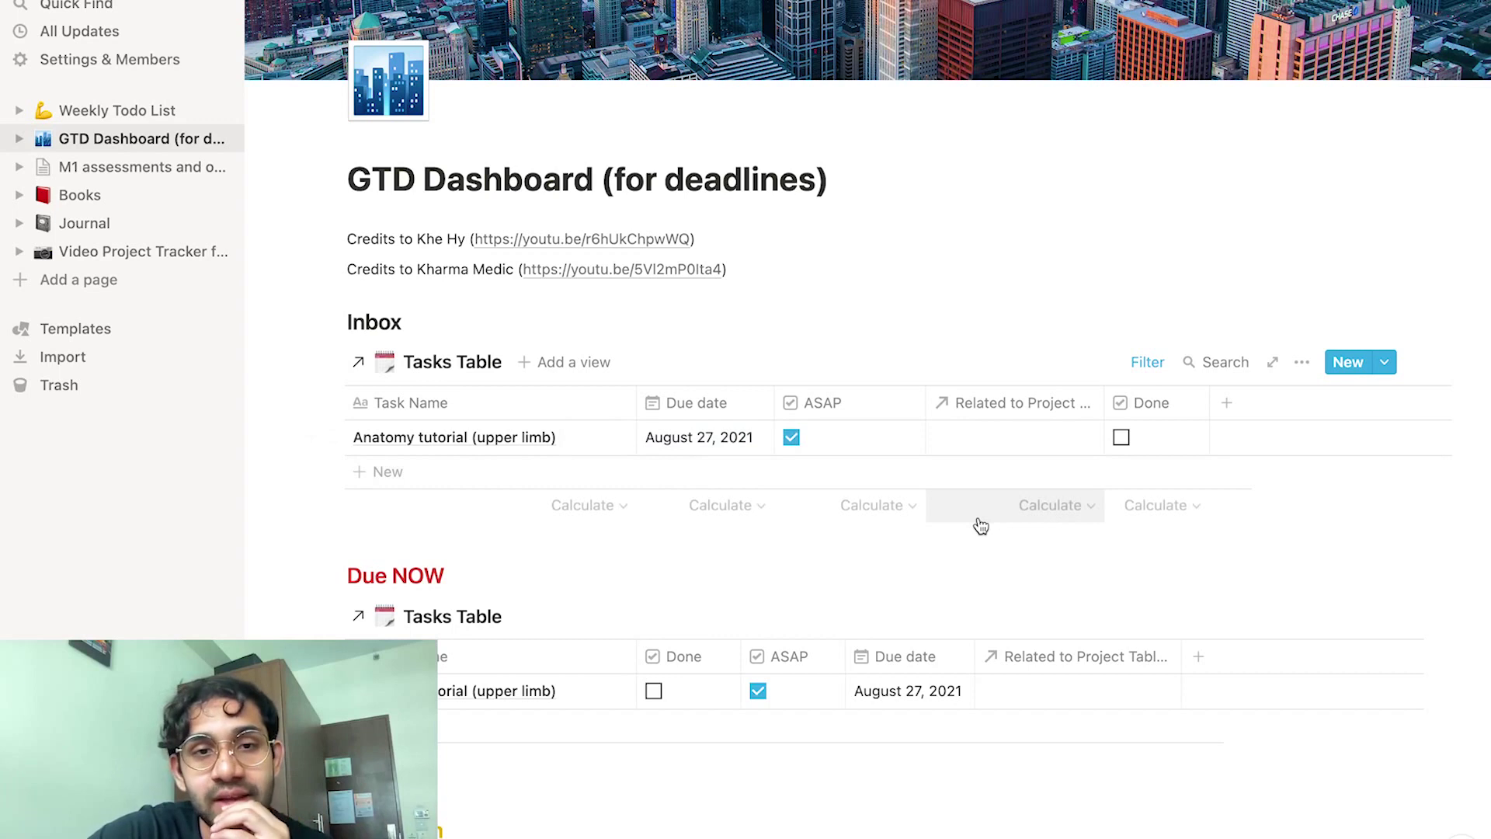
left_click(959, 437)
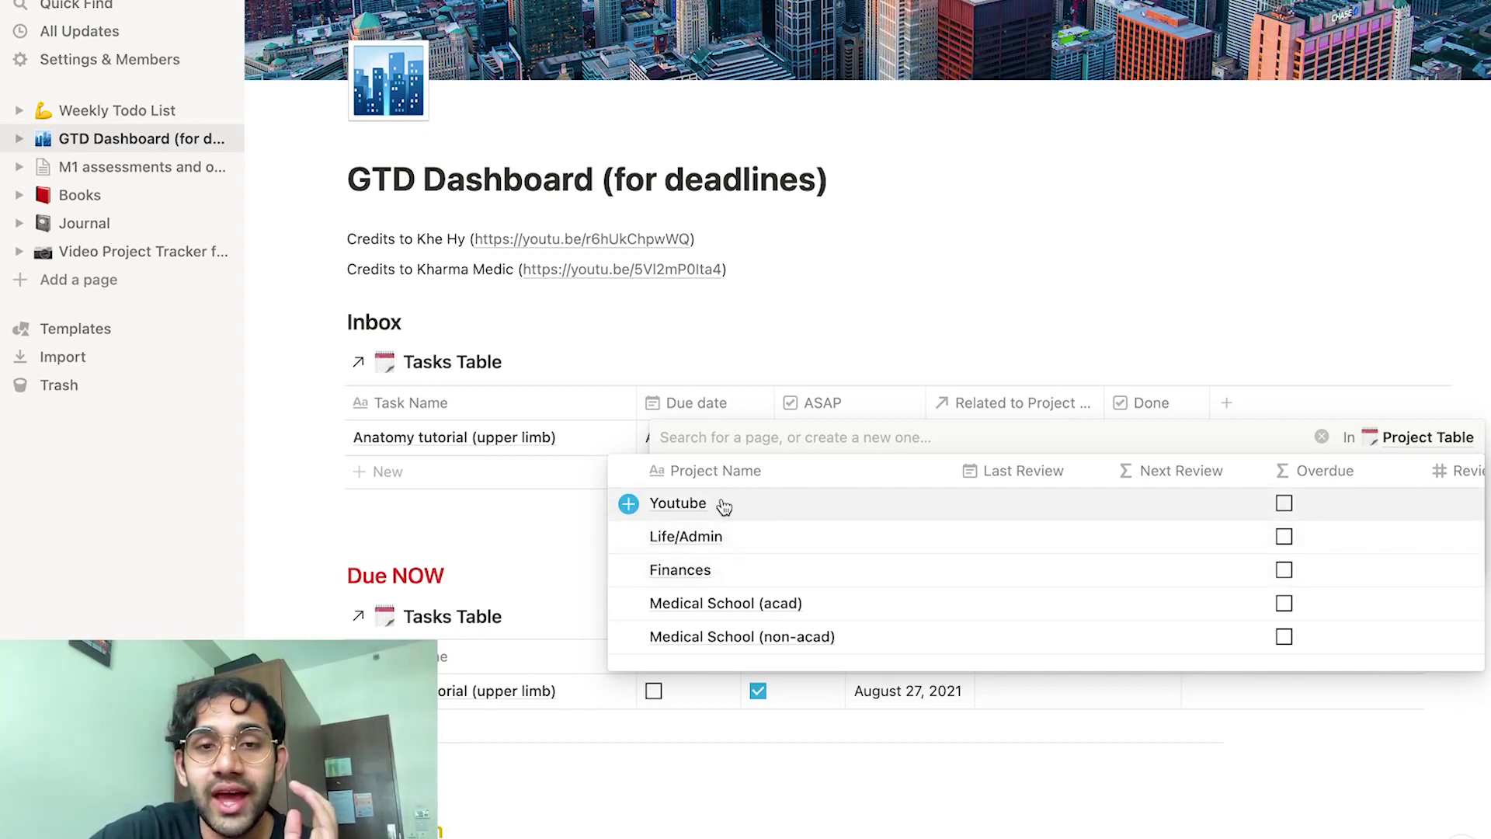
Link the Anatomy tutorial task to the Medical School (acad) project
left_click(767, 614)
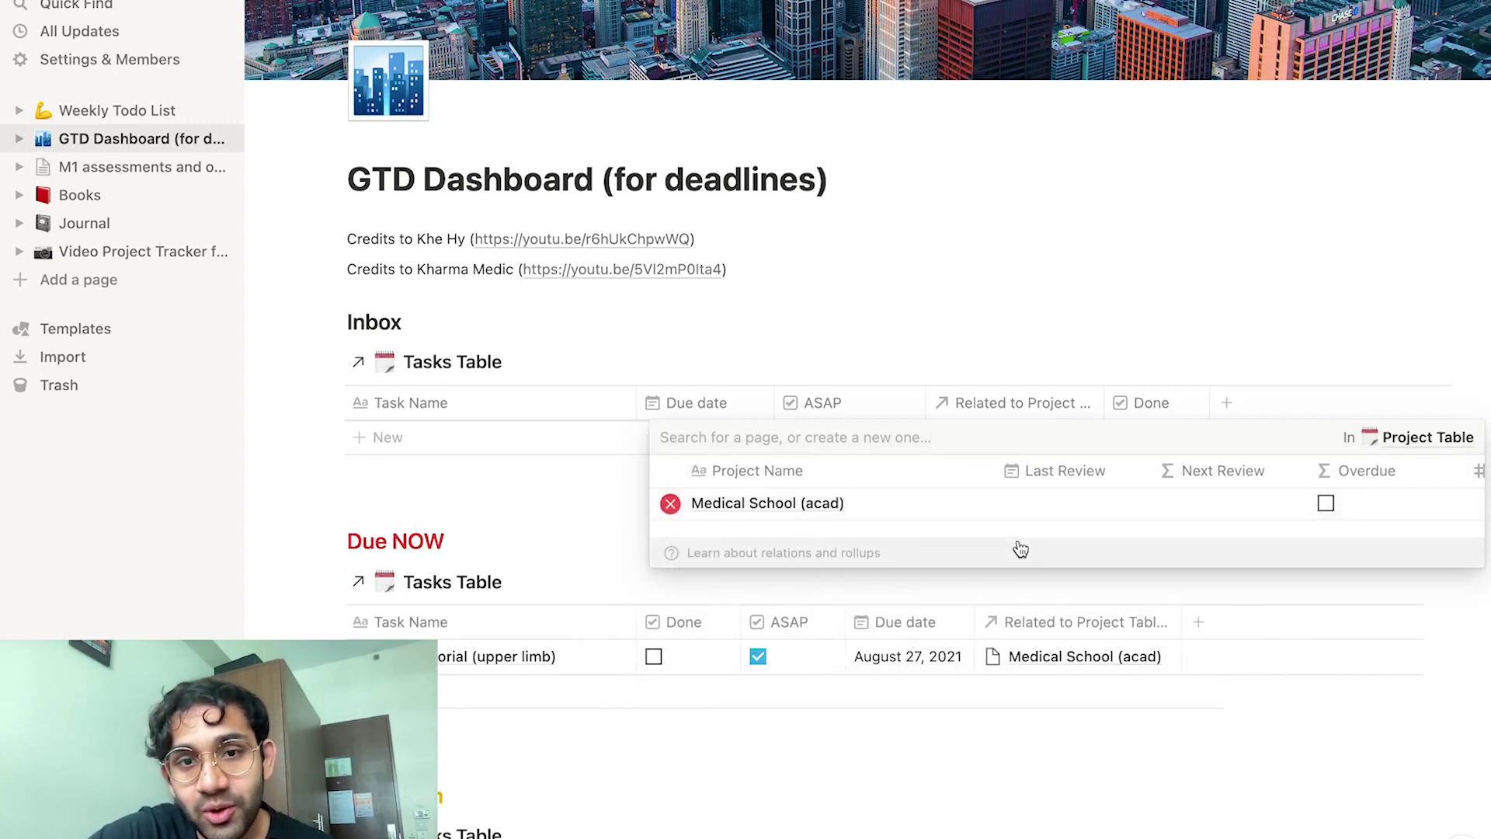
left_click(595, 548)
scroll(706, 492, "down", 1)
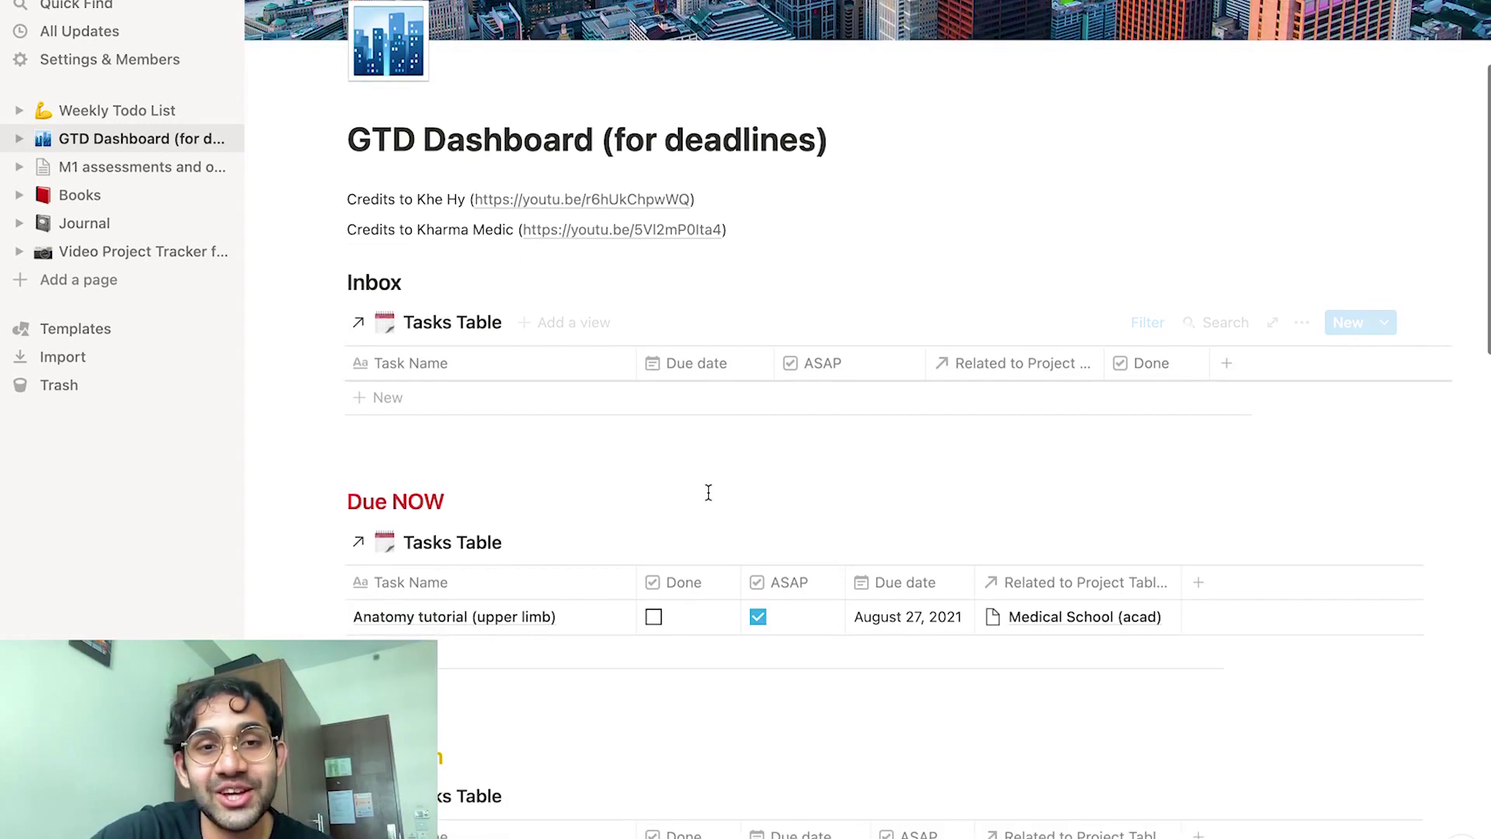
scroll(708, 493, "down", 3)
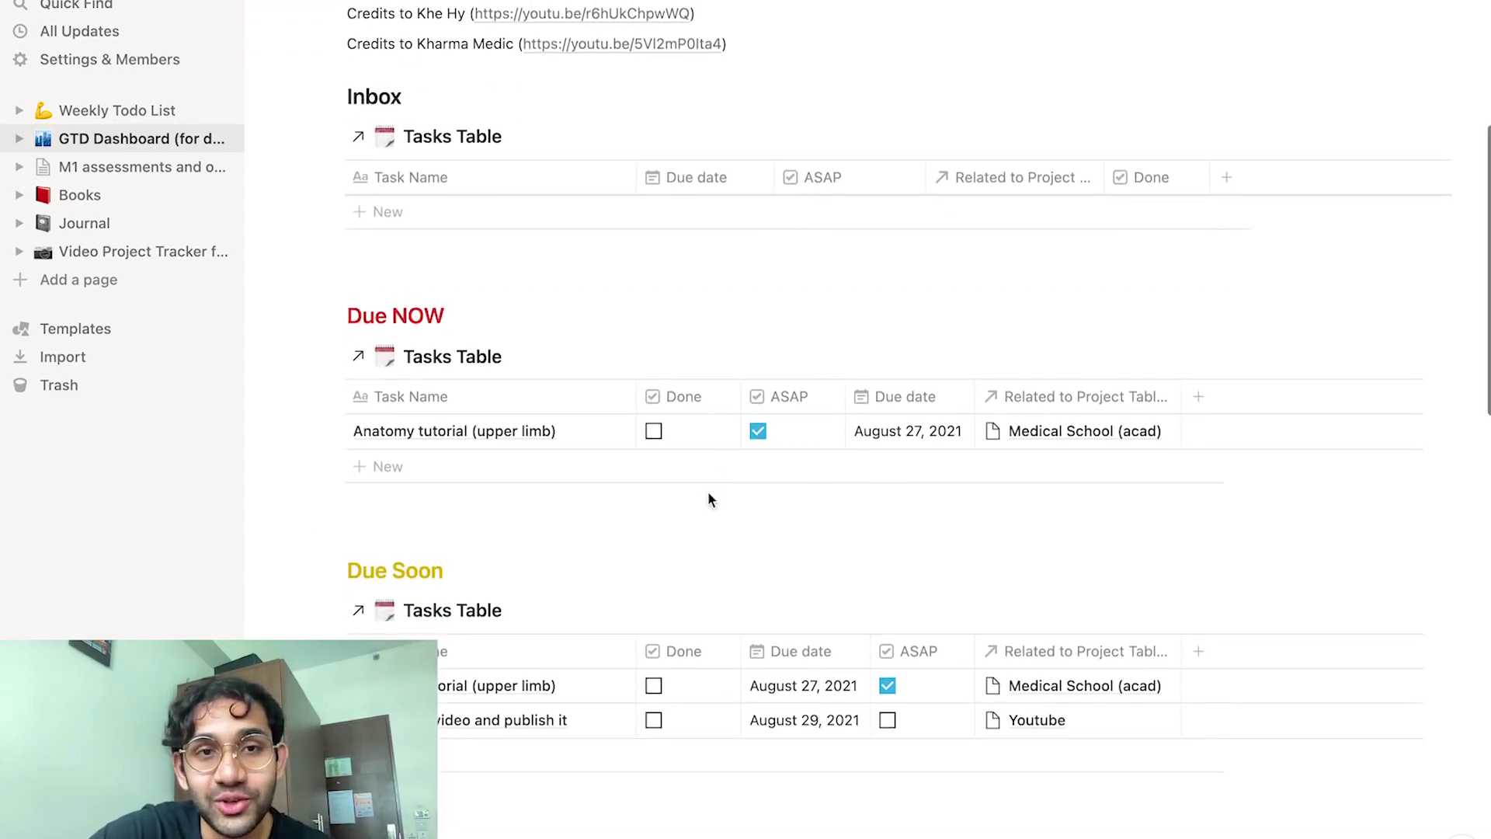
scroll(708, 493, "up", 2)
scroll(702, 397, "down", 5)
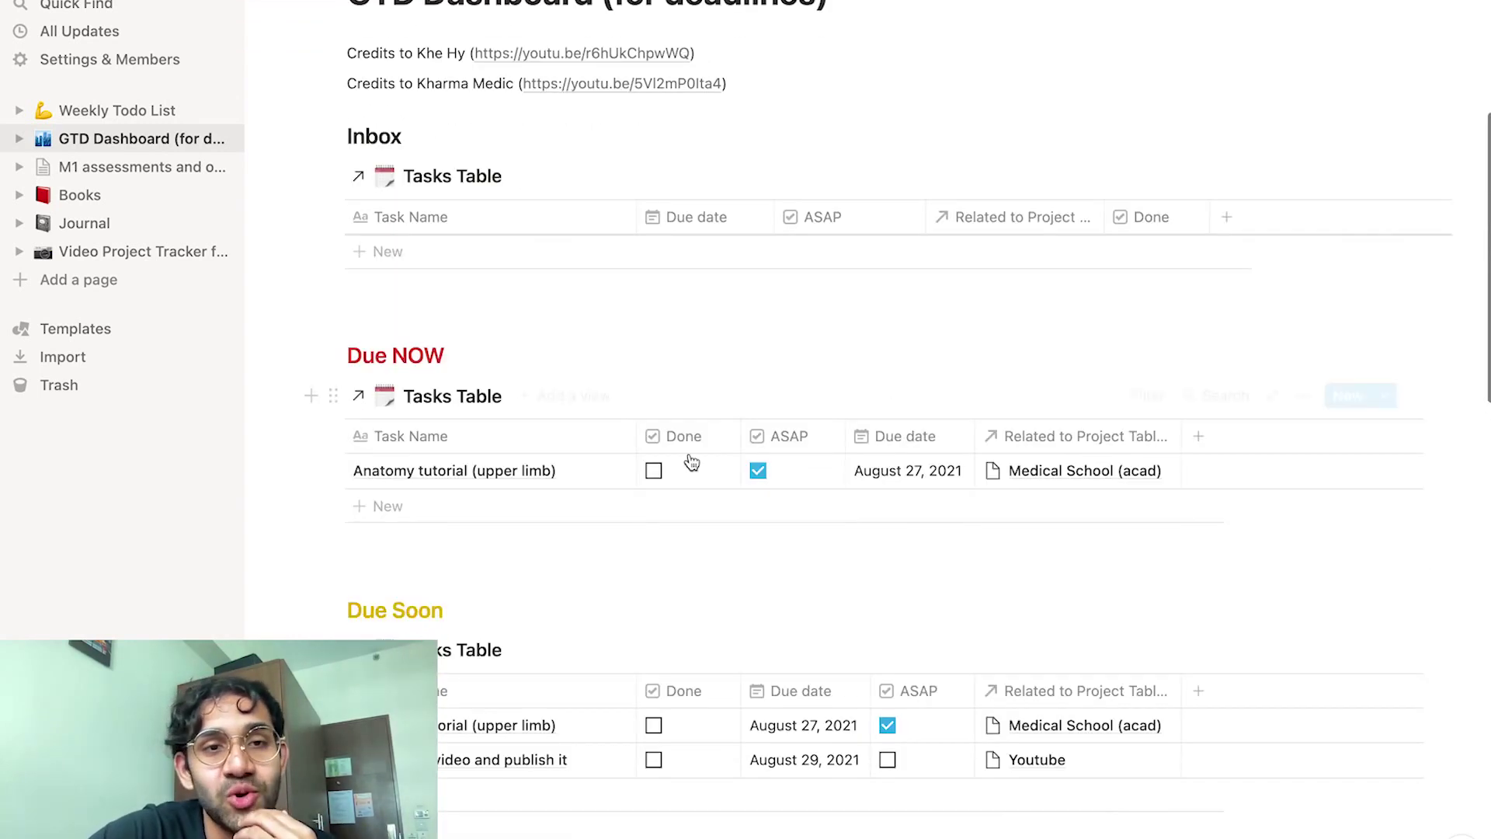
scroll(666, 649, "up", 2)
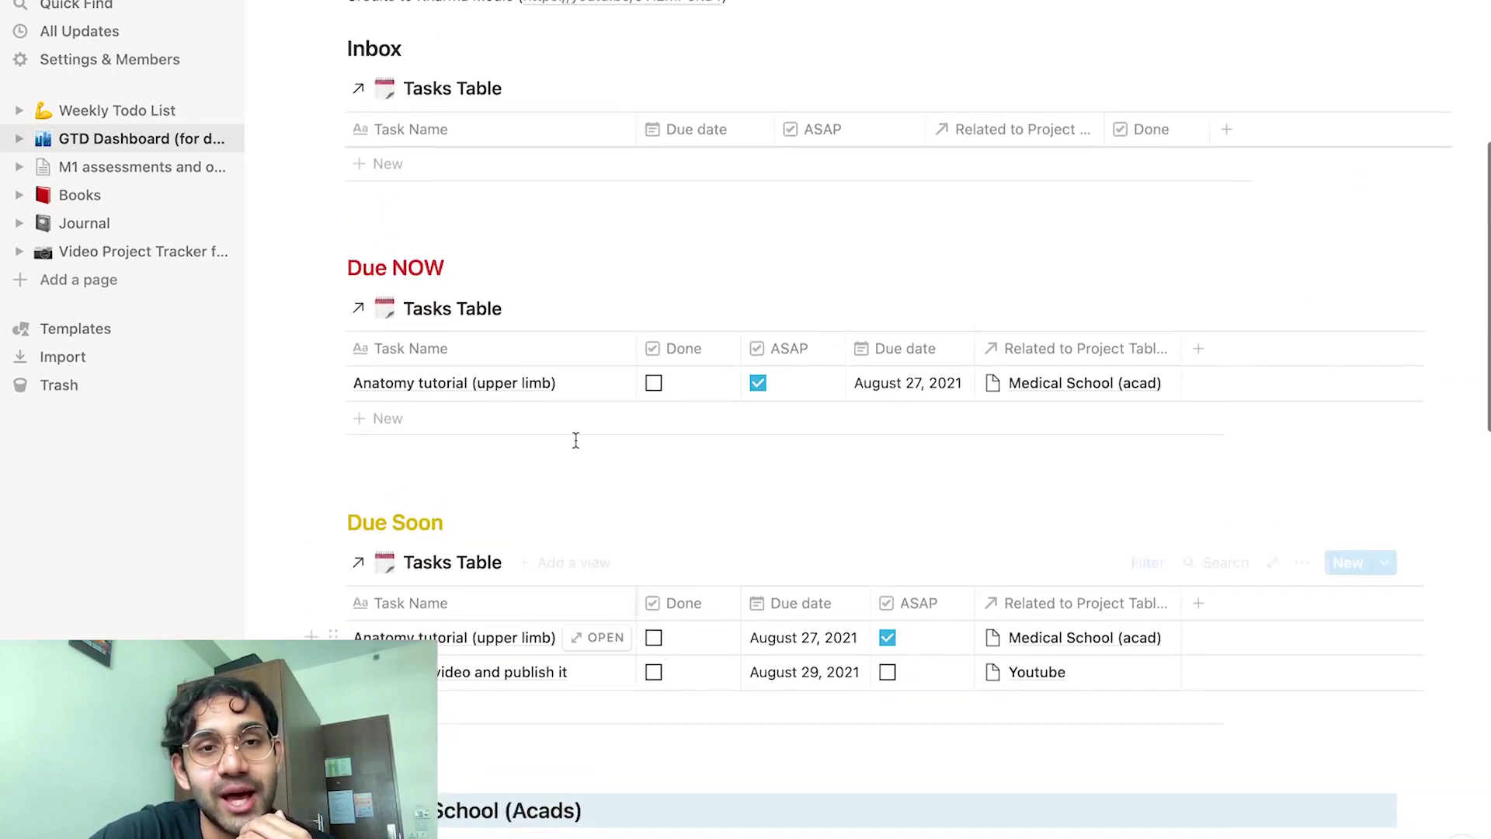
Clear the task's ASAP flag so it moves to Due Soon
left_click(758, 382)
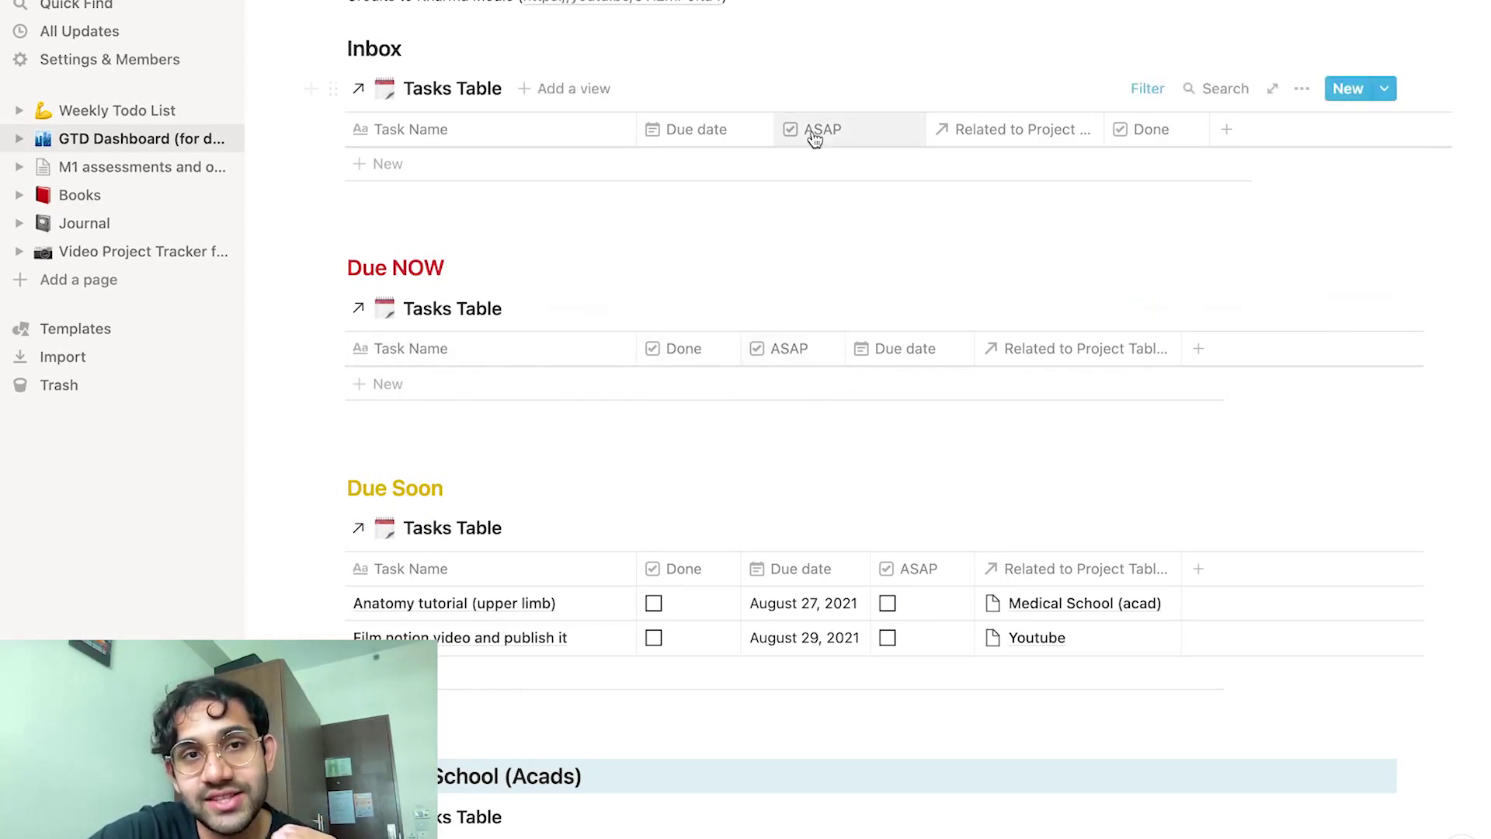
scroll(675, 453, "down", 1)
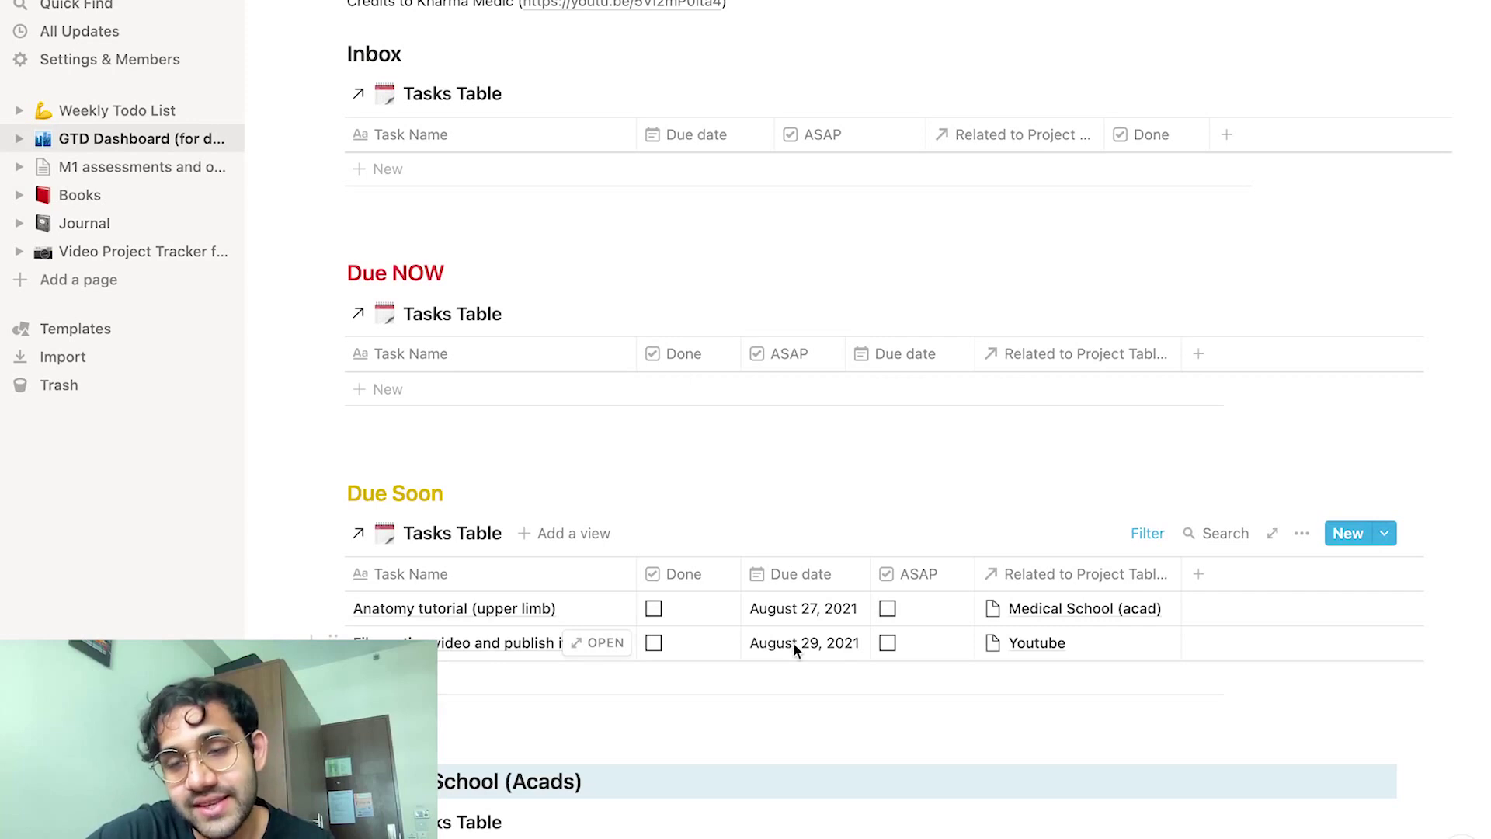
scroll(794, 645, "down", 1)
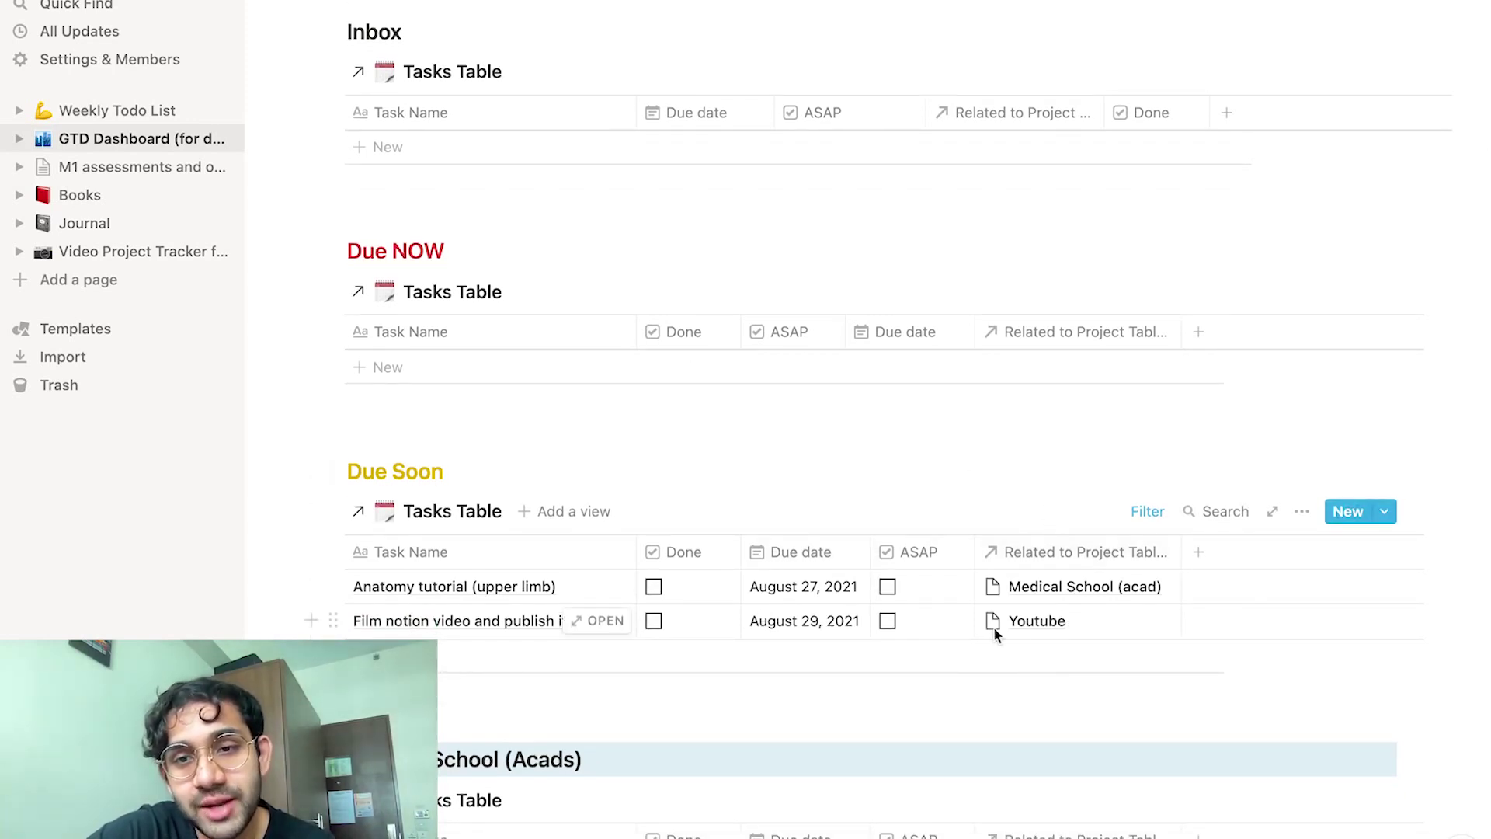
scroll(1083, 614, "down", 1)
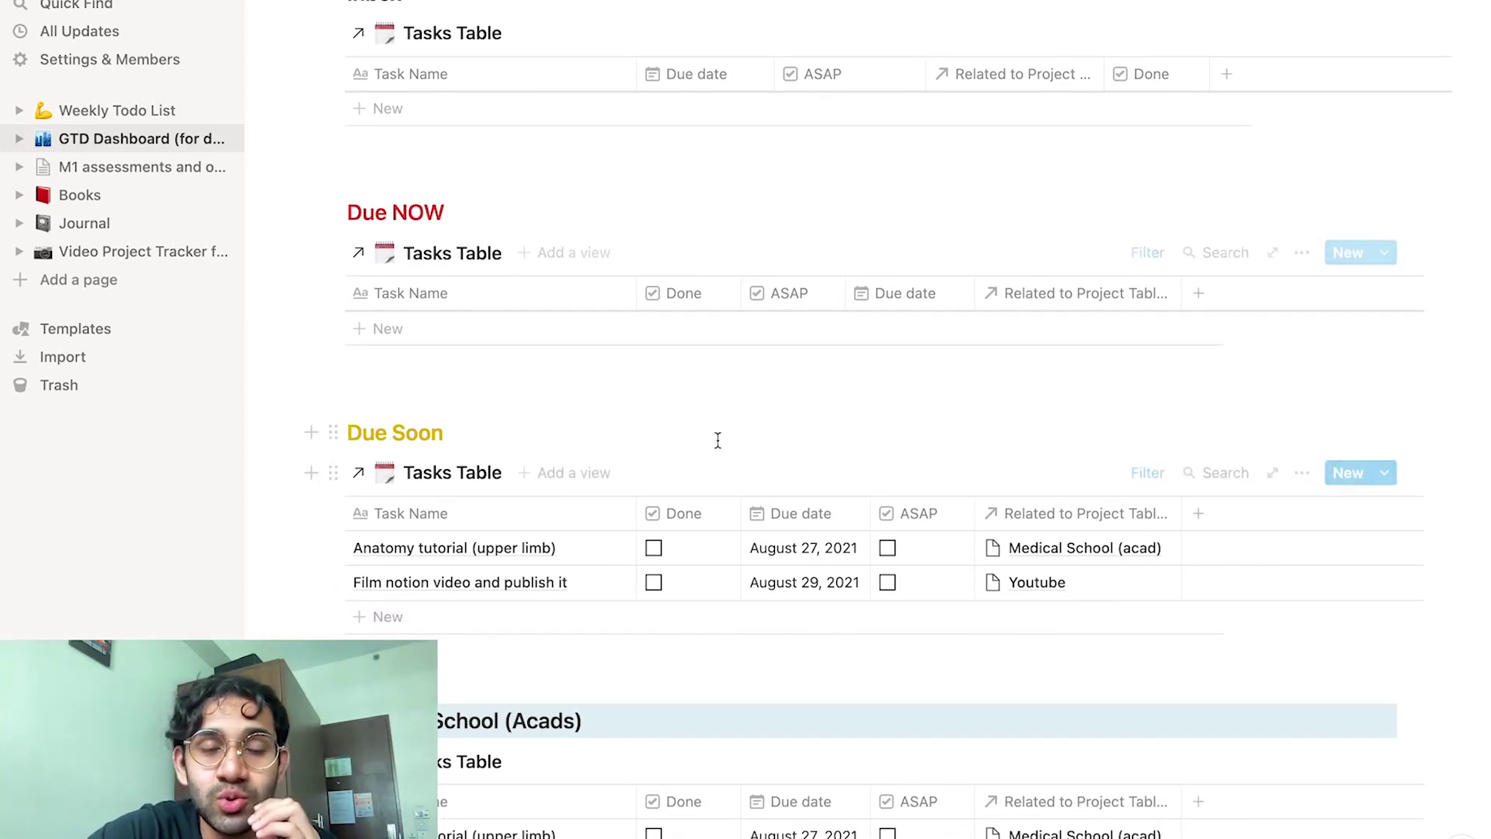
scroll(776, 409, "down", 8)
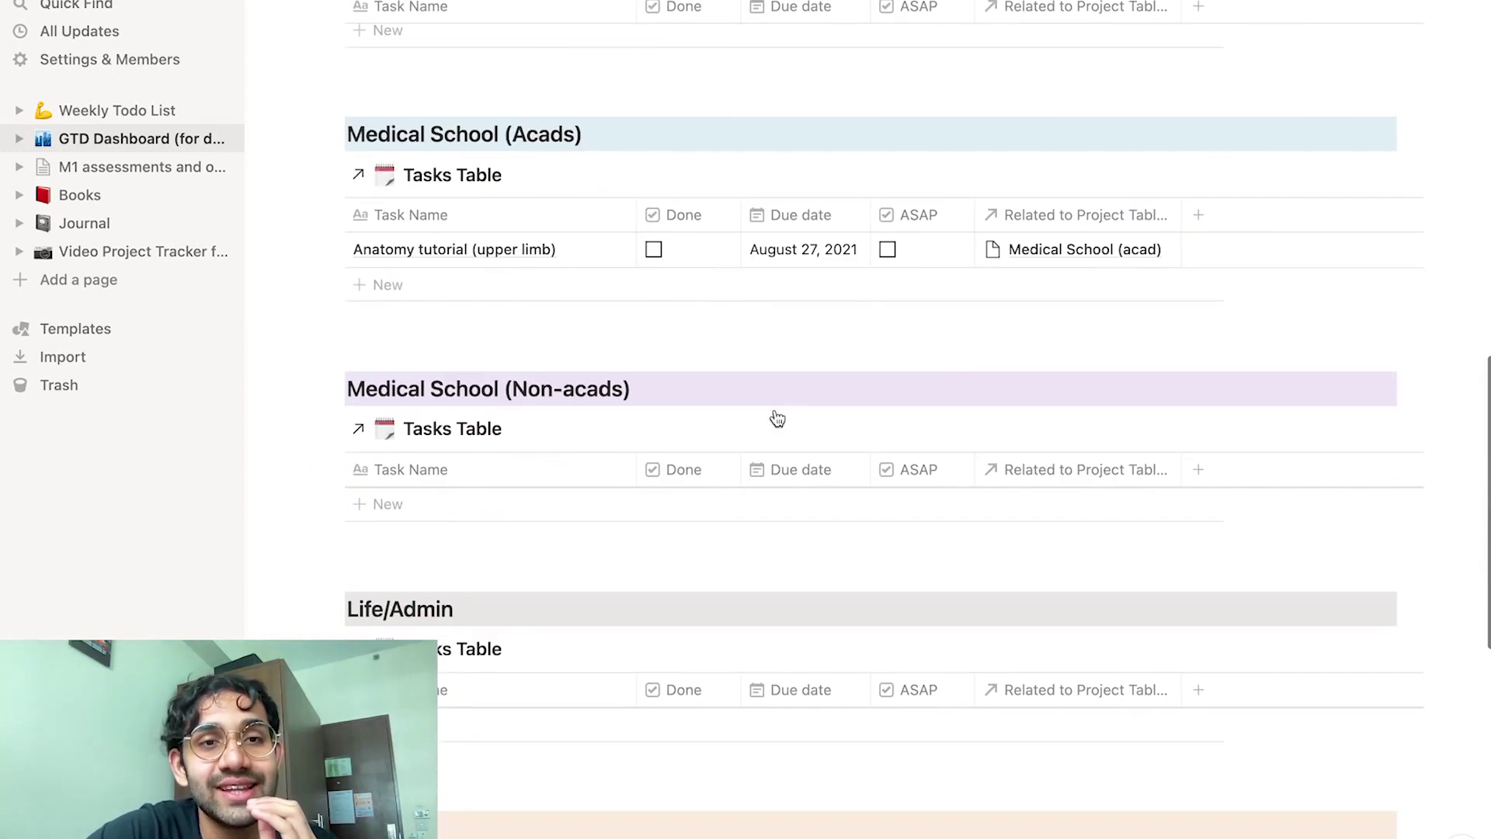
scroll(672, 616, "down", 3)
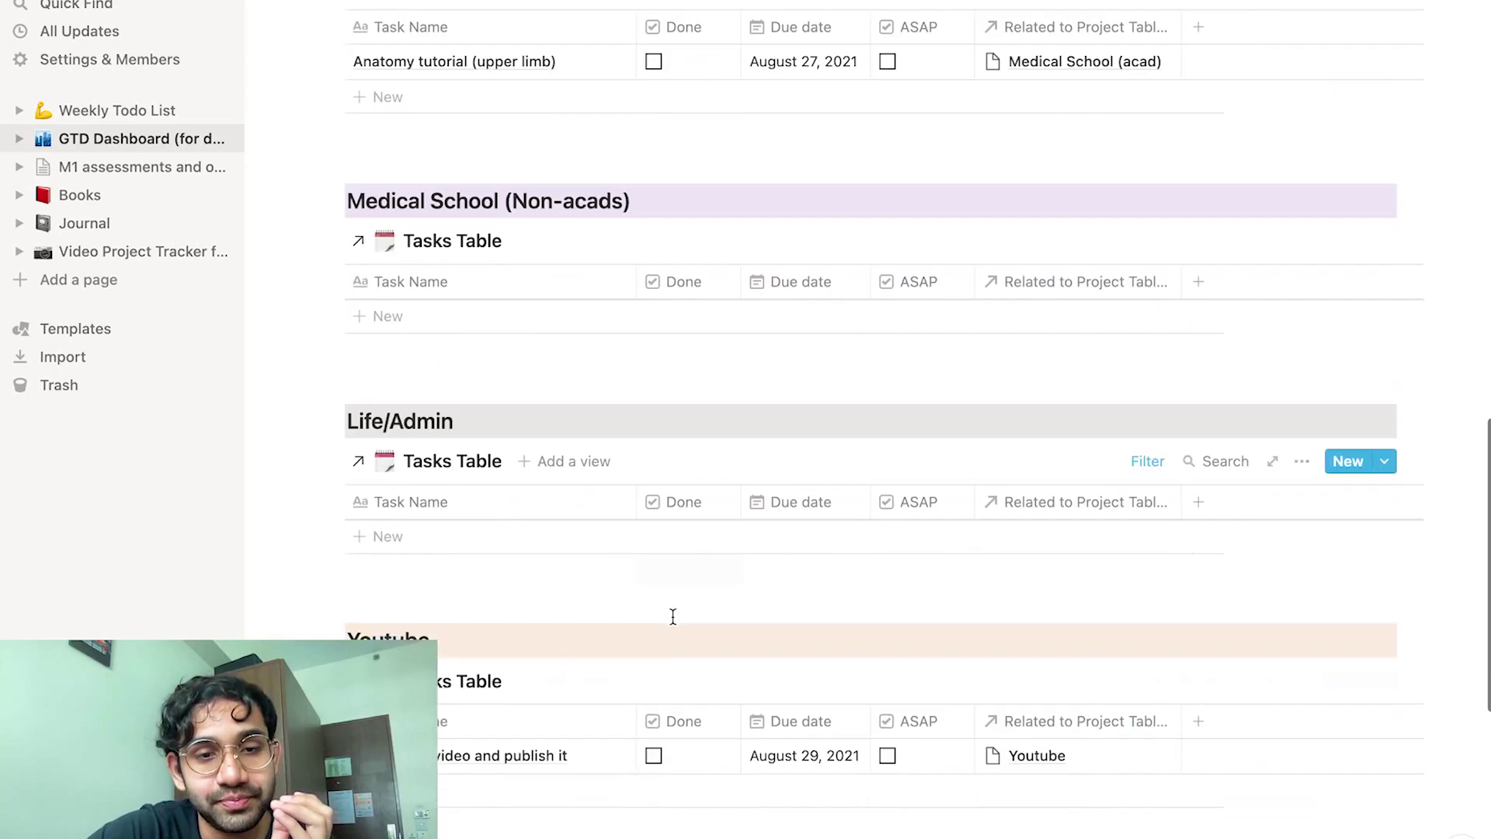
scroll(673, 616, "down", 1)
scroll(673, 616, "up", 3)
scroll(672, 616, "down", 1)
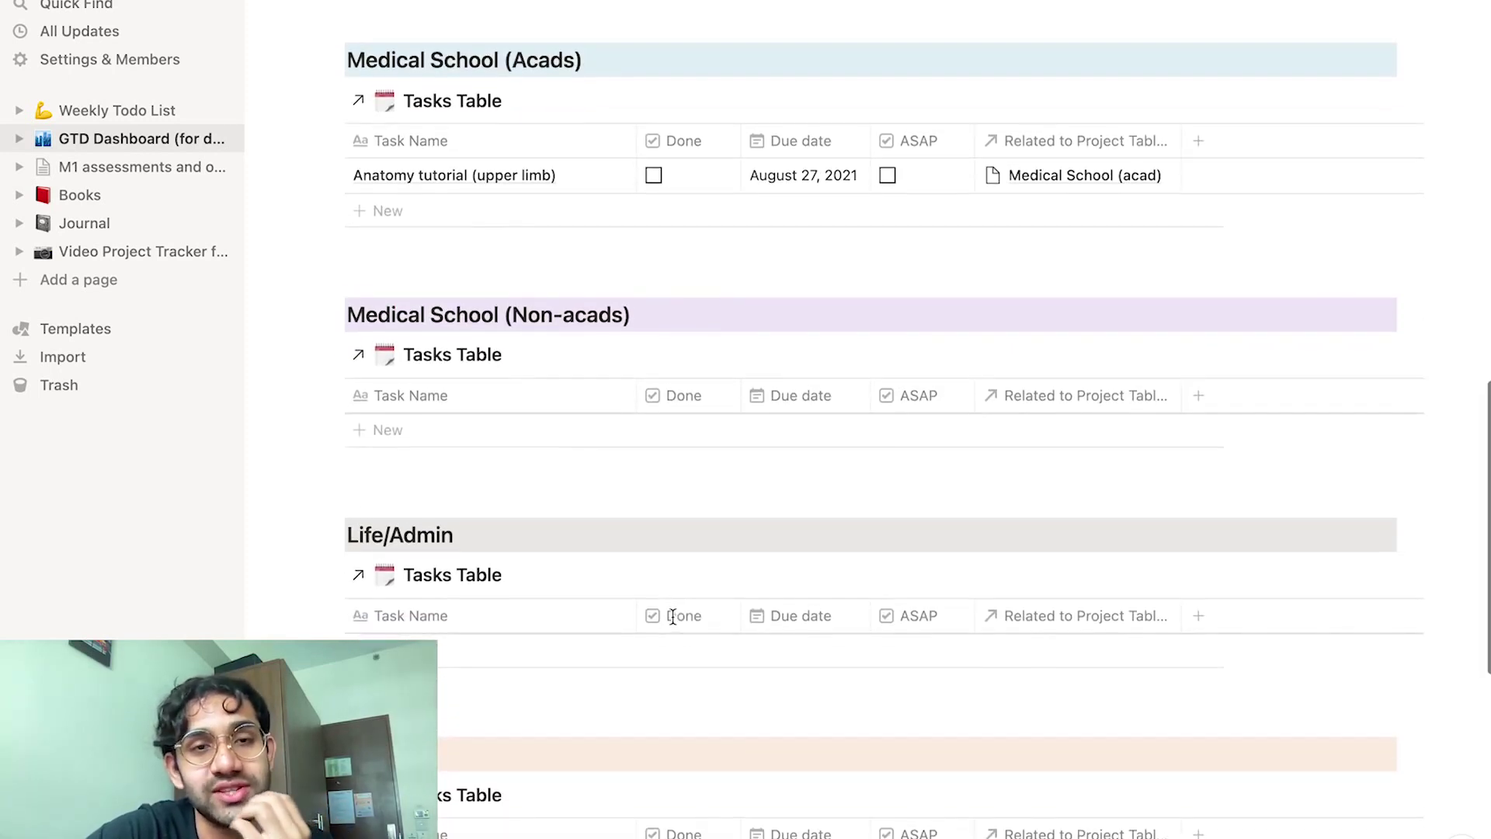
scroll(673, 616, "down", 1)
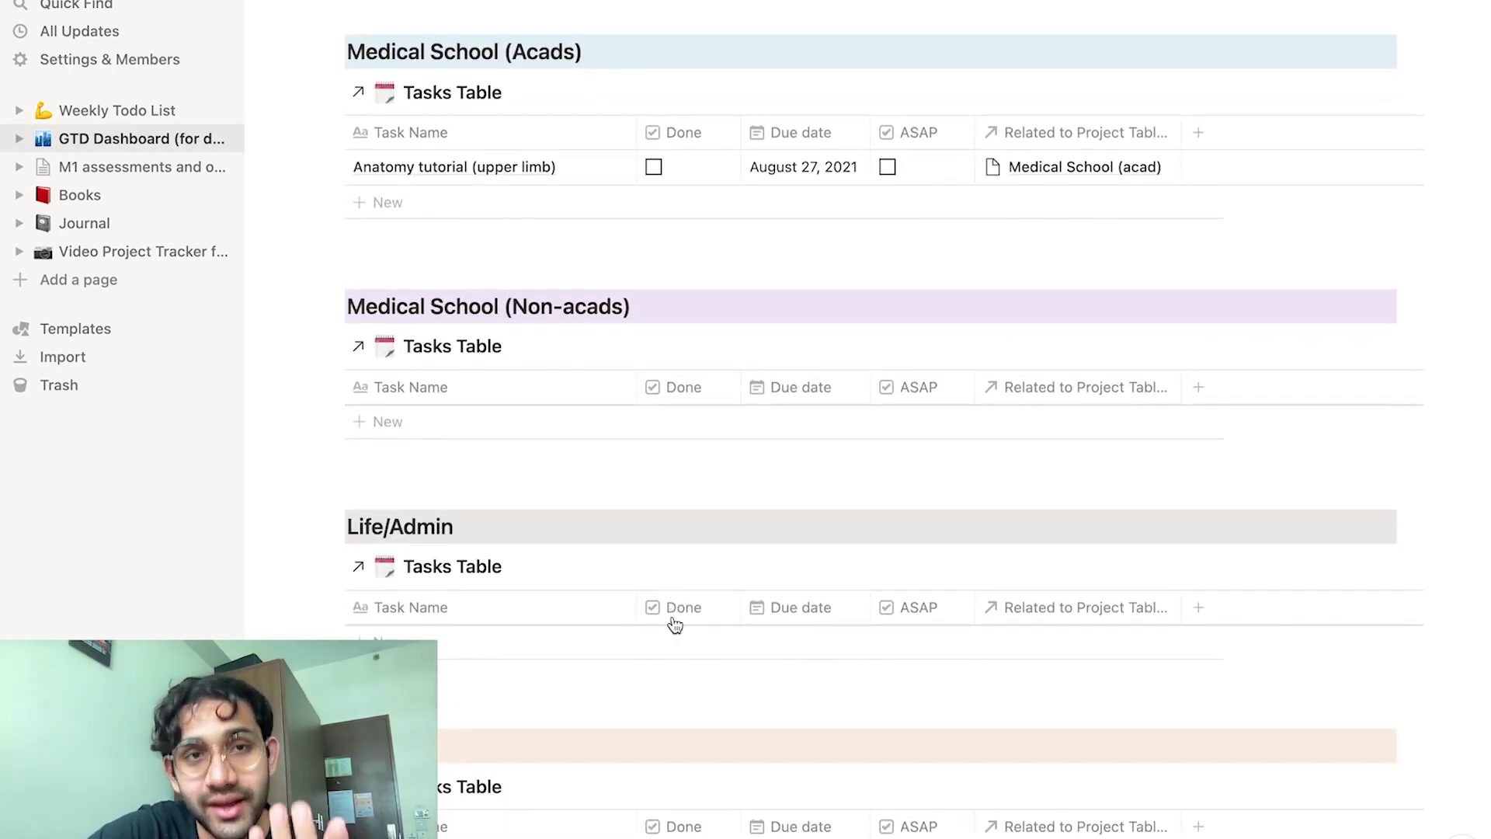
scroll(503, 80, "down", 1)
scroll(528, 94, "up", 2)
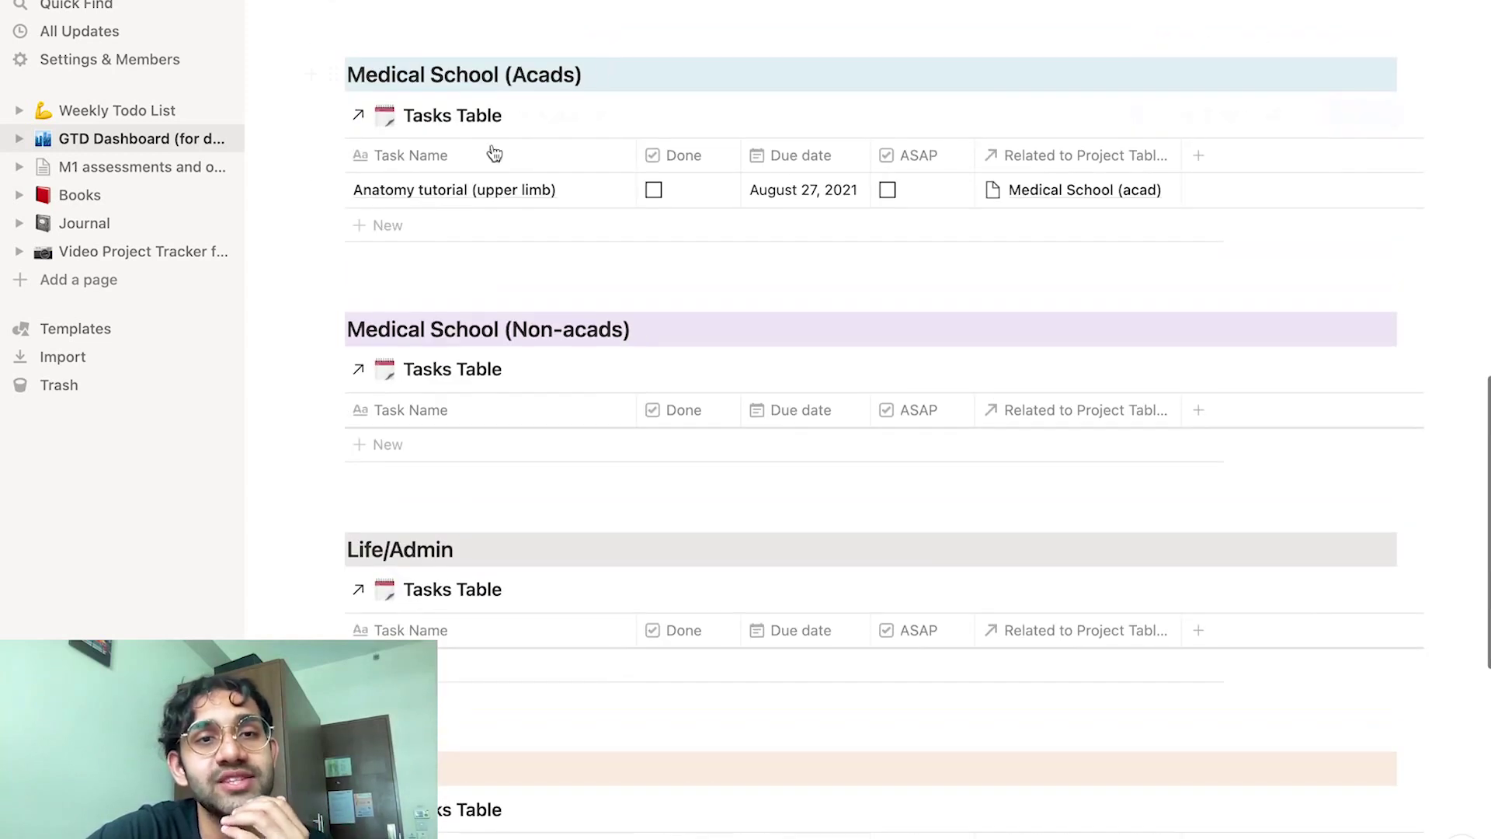
scroll(556, 199, "up", 2)
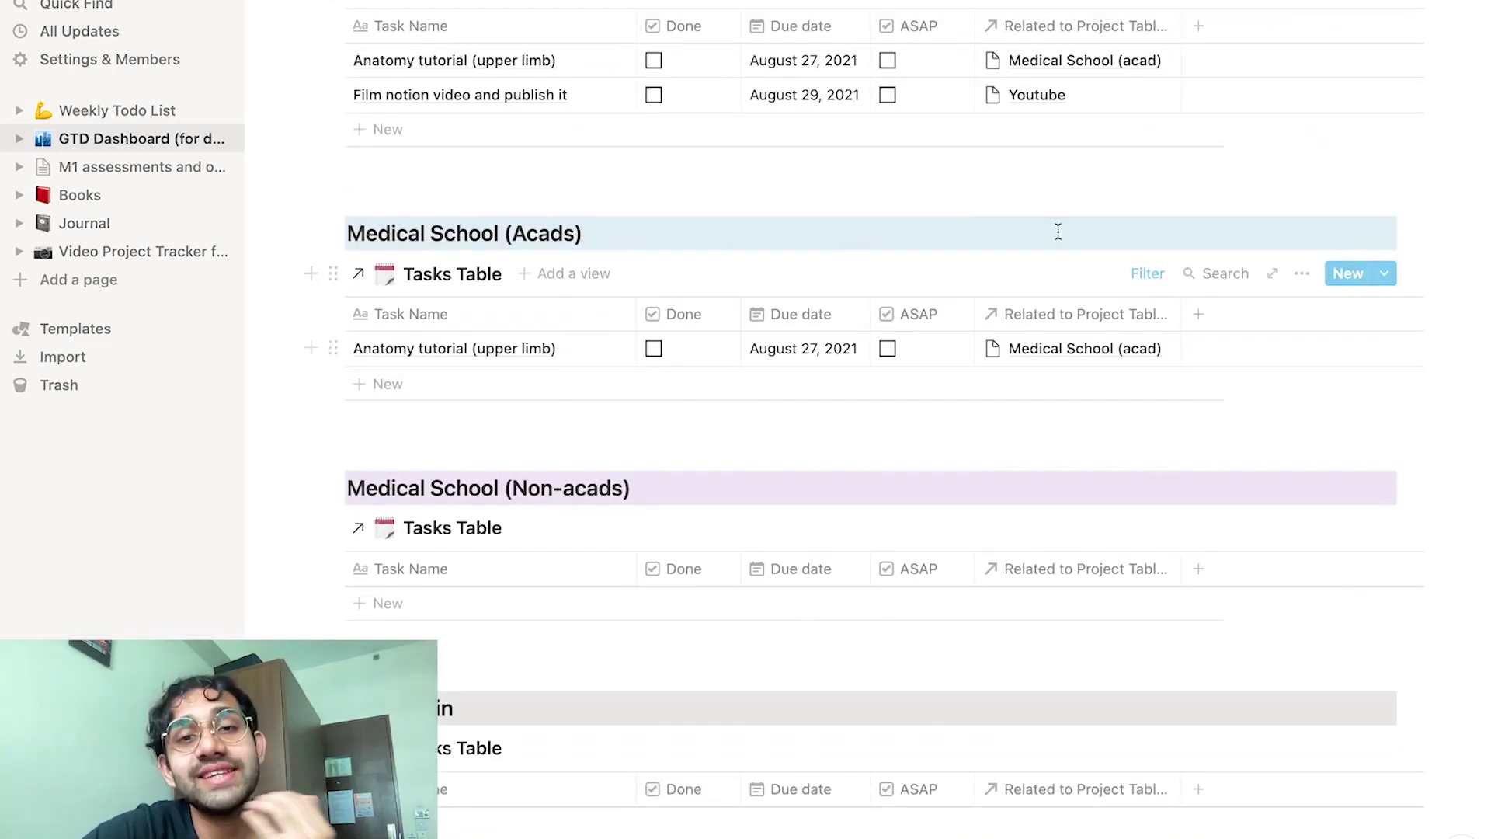
scroll(1107, 340, "up", 2)
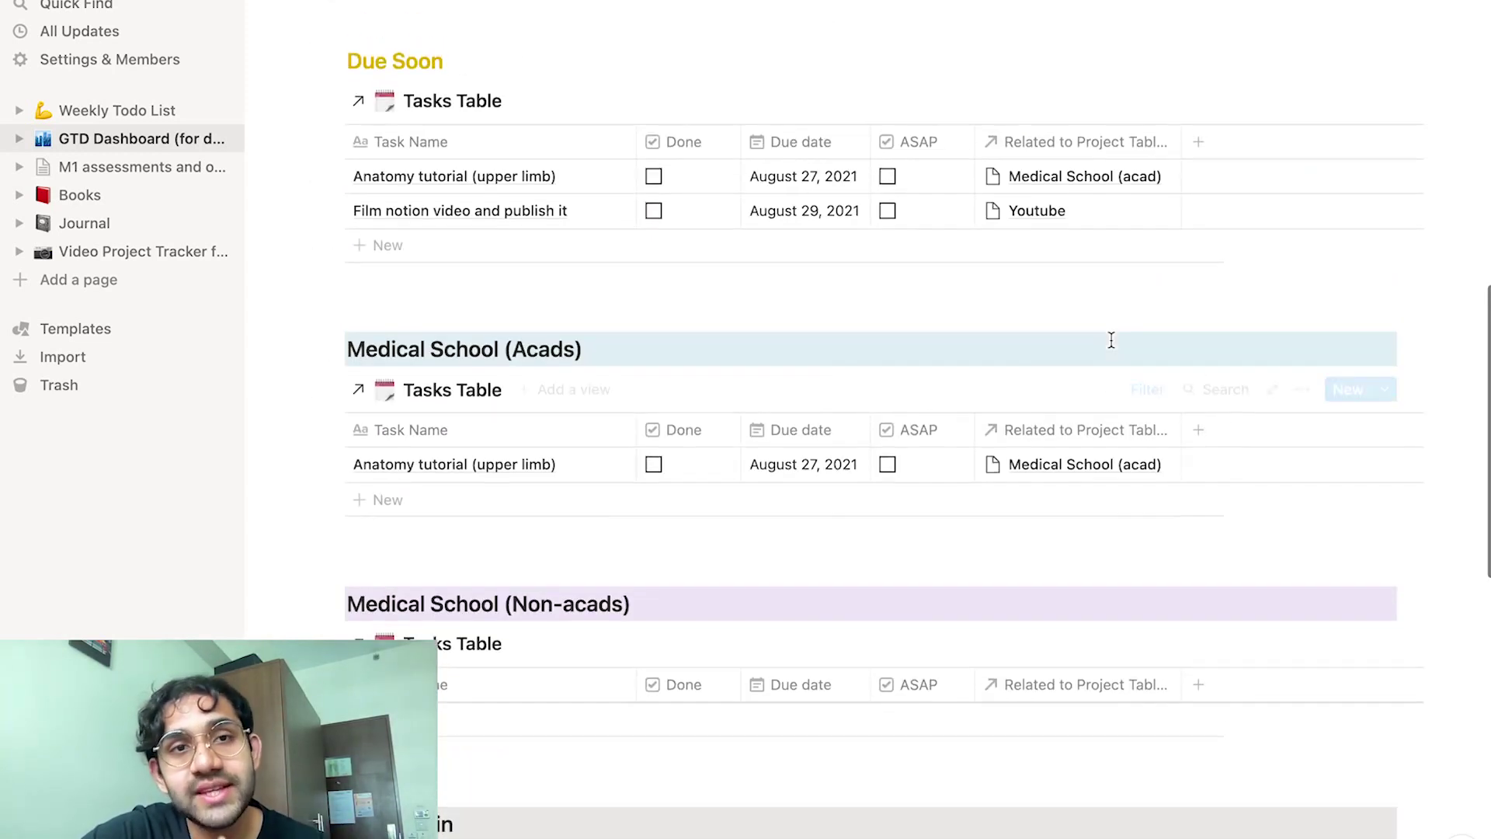
scroll(543, 327, "up", 2)
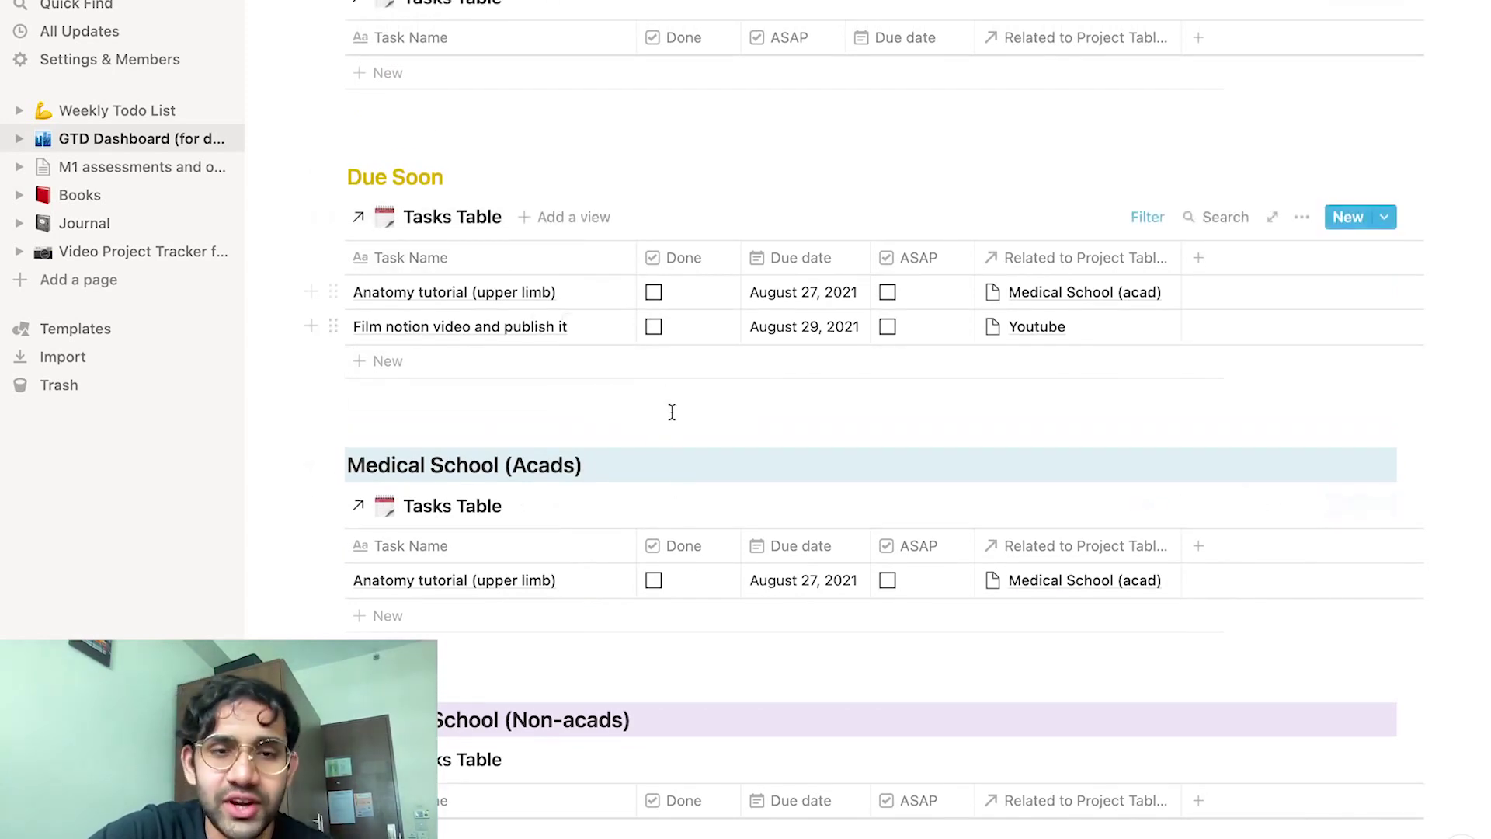
scroll(669, 413, "down", 2)
scroll(672, 417, "down", 2)
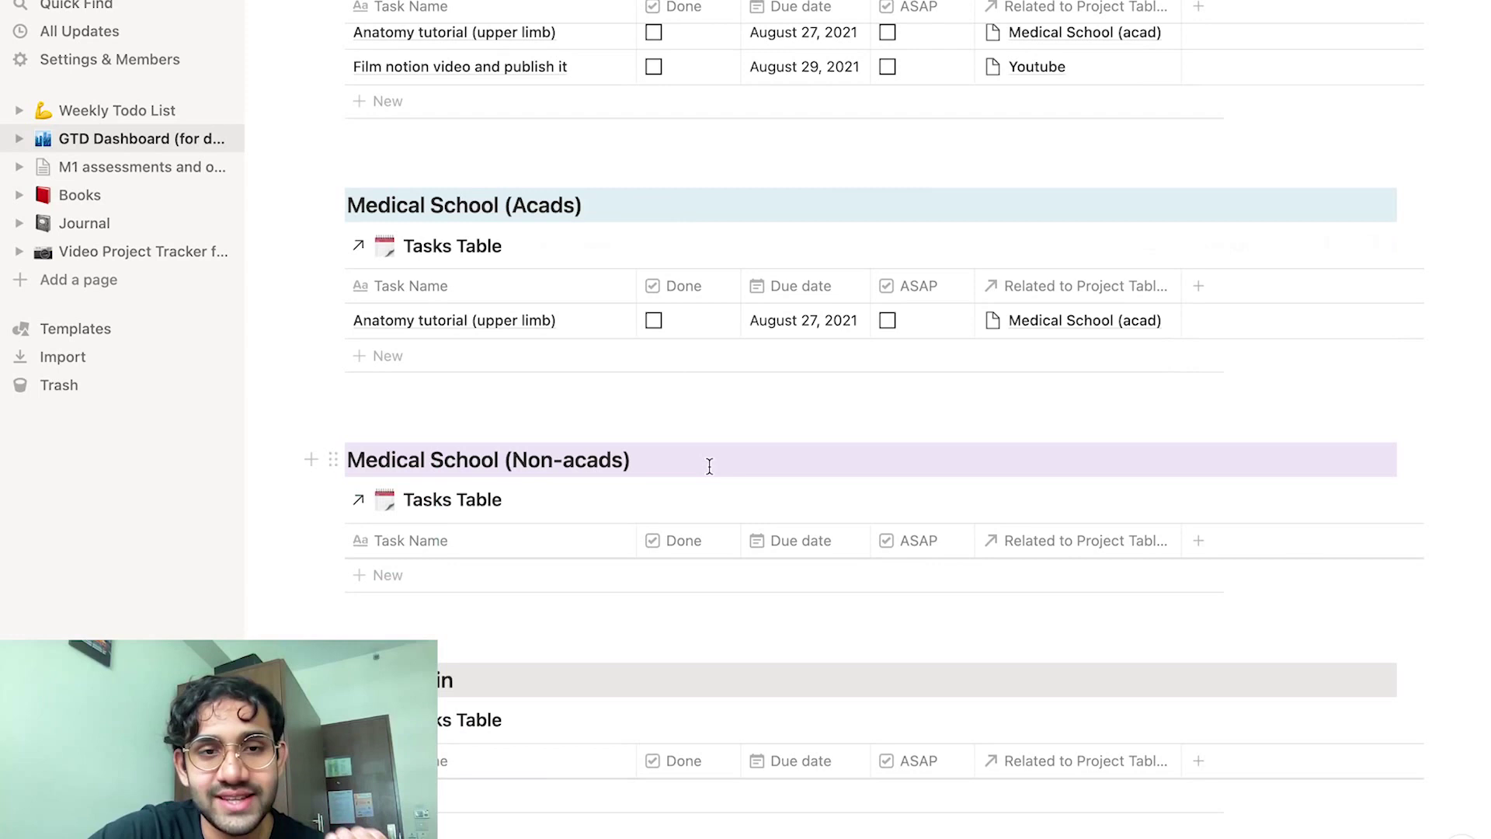
scroll(709, 469, "down", 2)
scroll(574, 500, "down", 3)
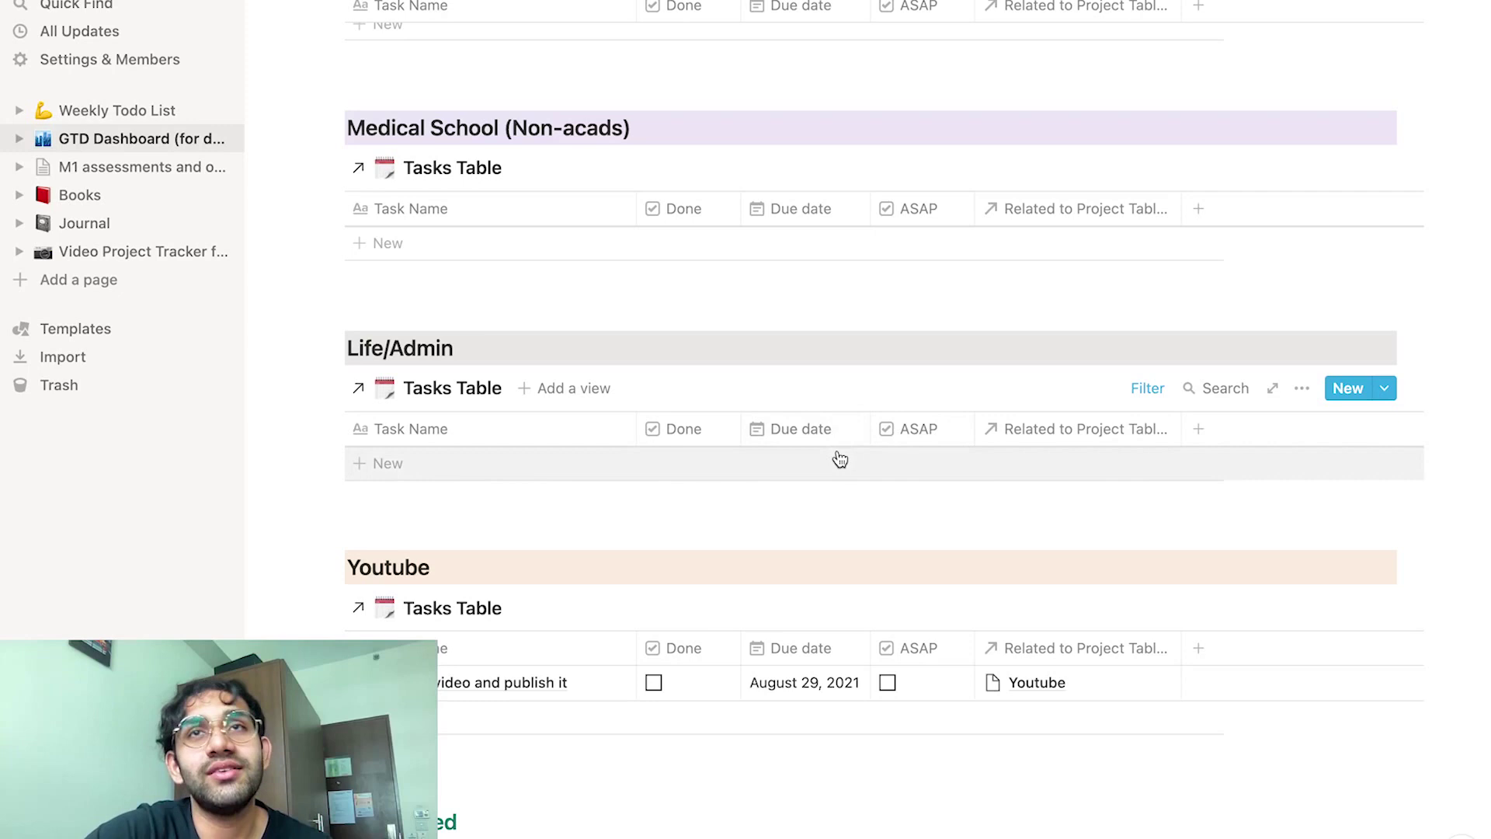
Mark the 'Film notion video and publish it' Youtube task as done
scroll(839, 458, "down", 1)
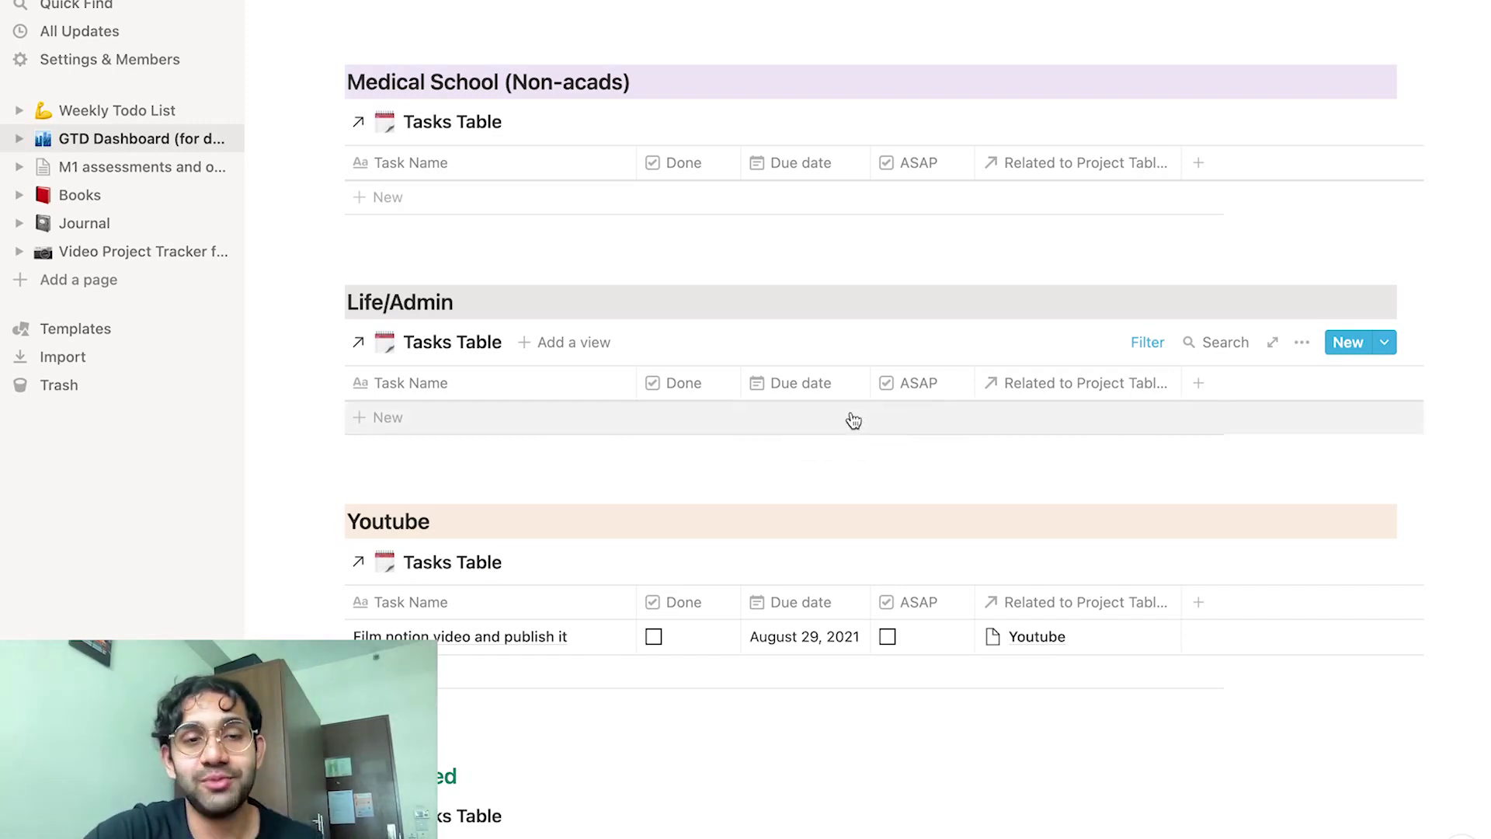
scroll(716, 502, "down", 2)
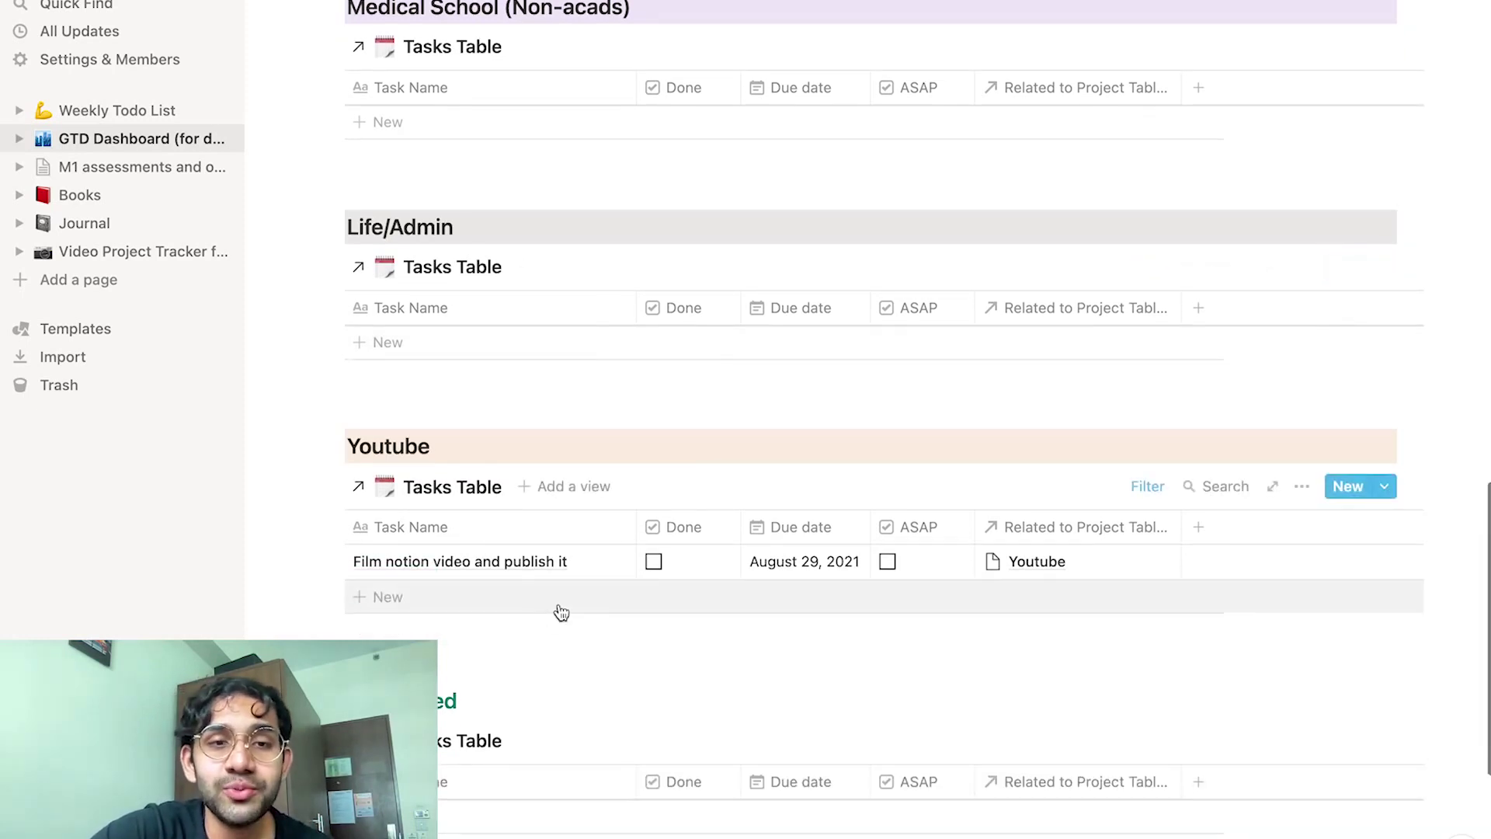
scroll(575, 496, "up", 10)
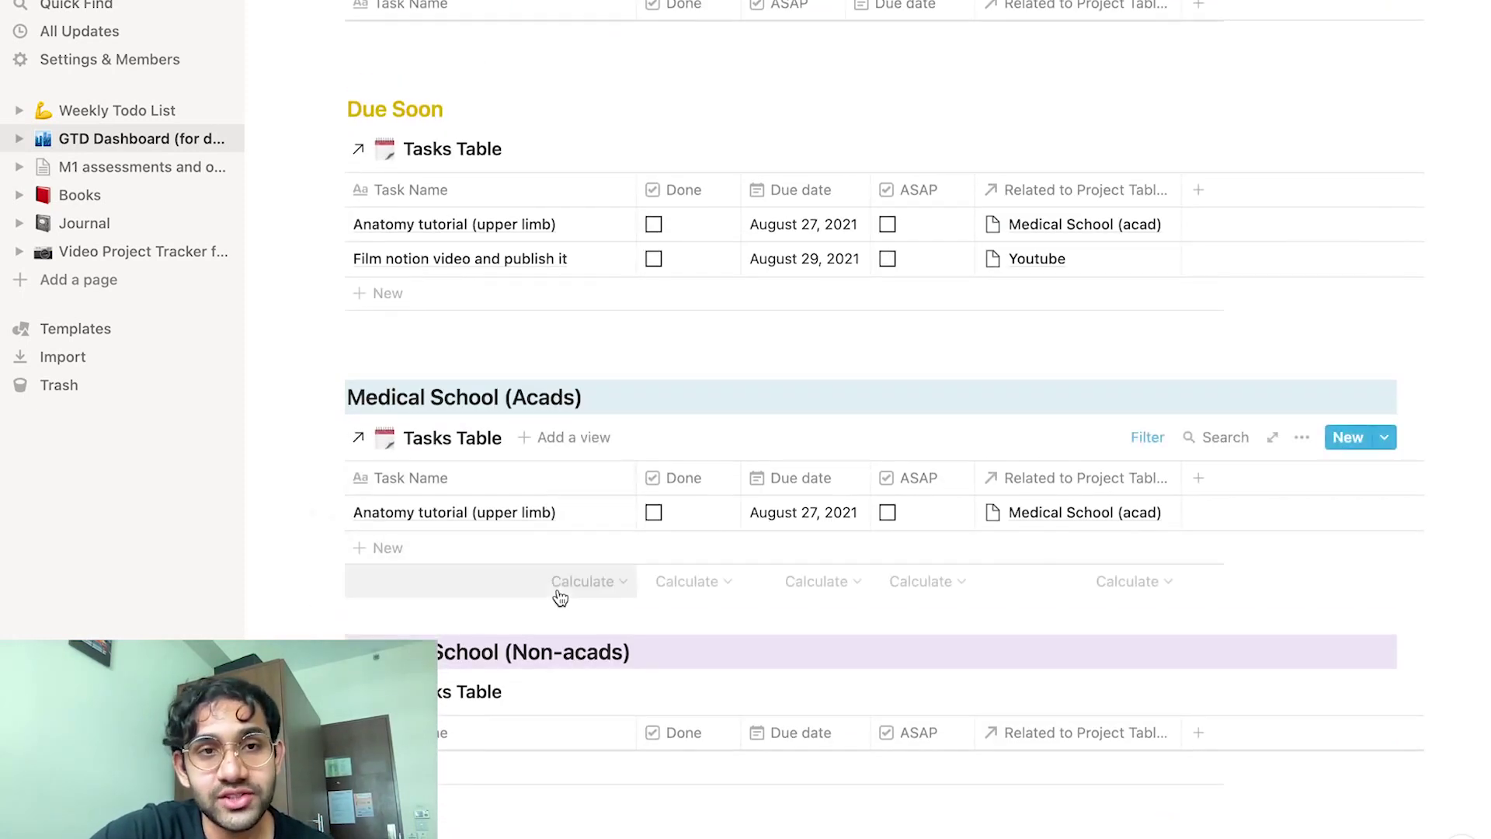
scroll(500, 420, "down", 10)
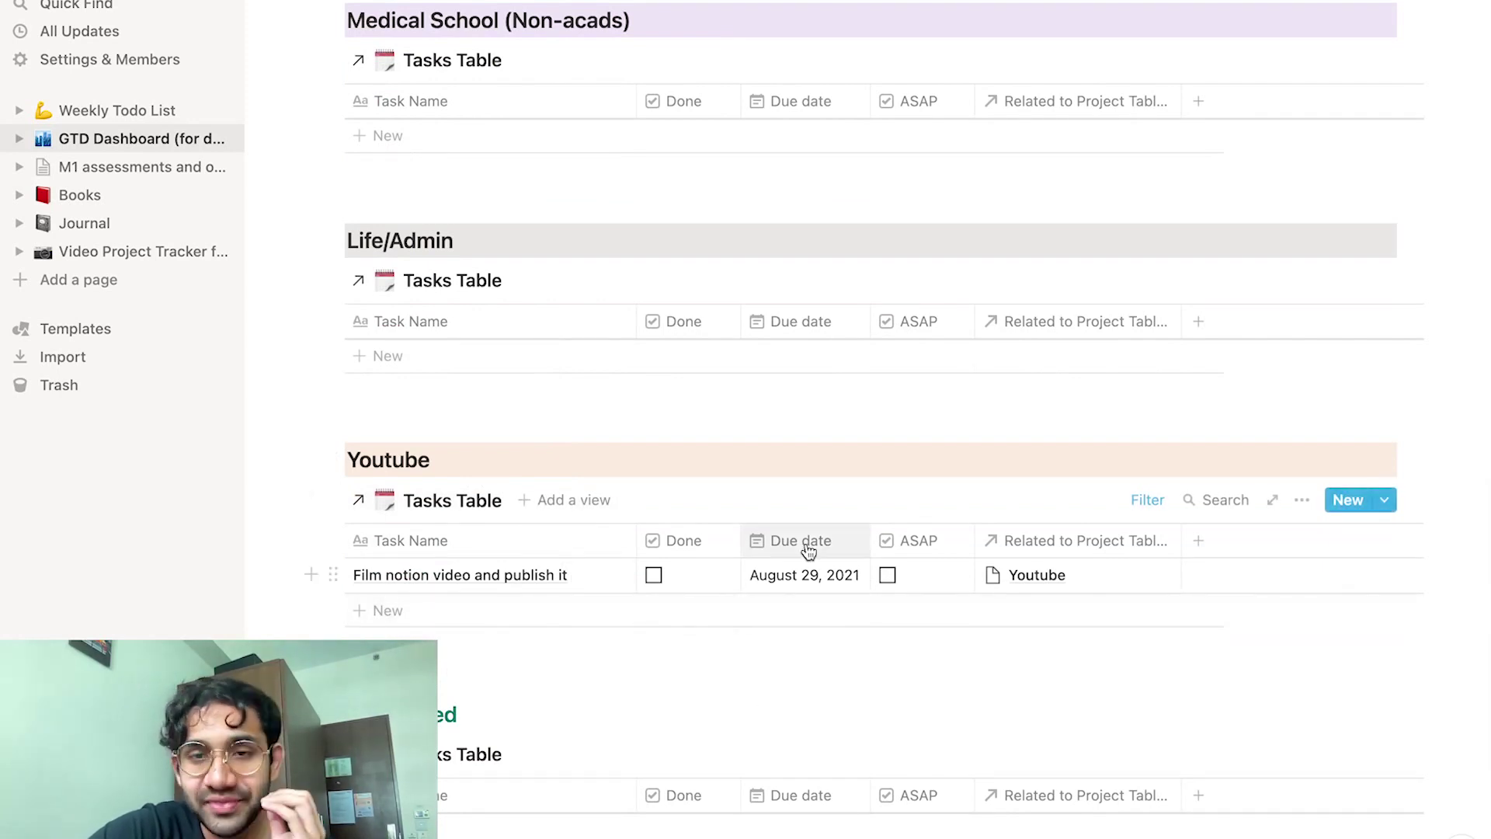
scroll(848, 440, "down", 1)
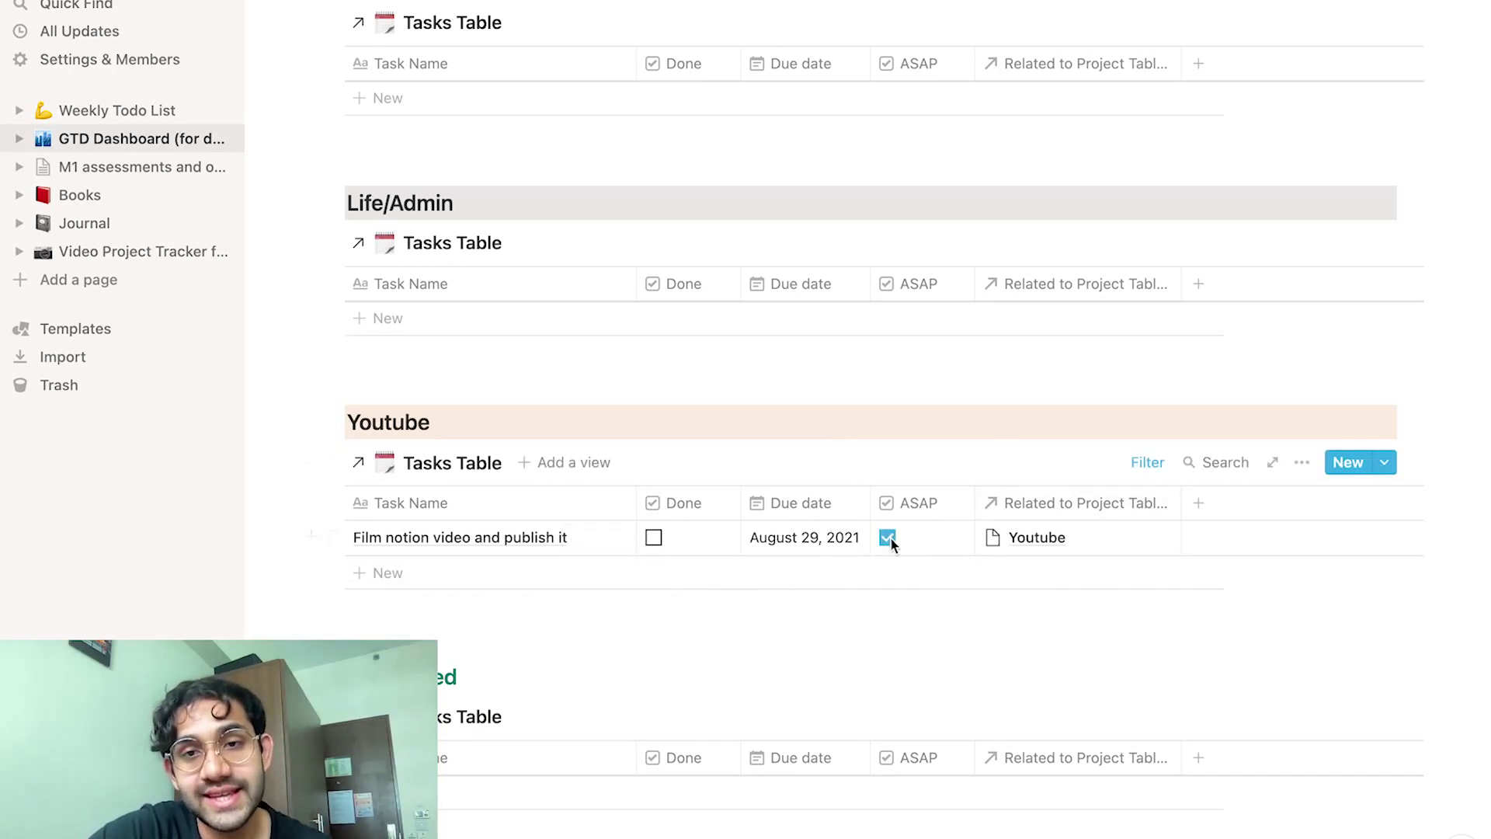
scroll(909, 467, "up", 12)
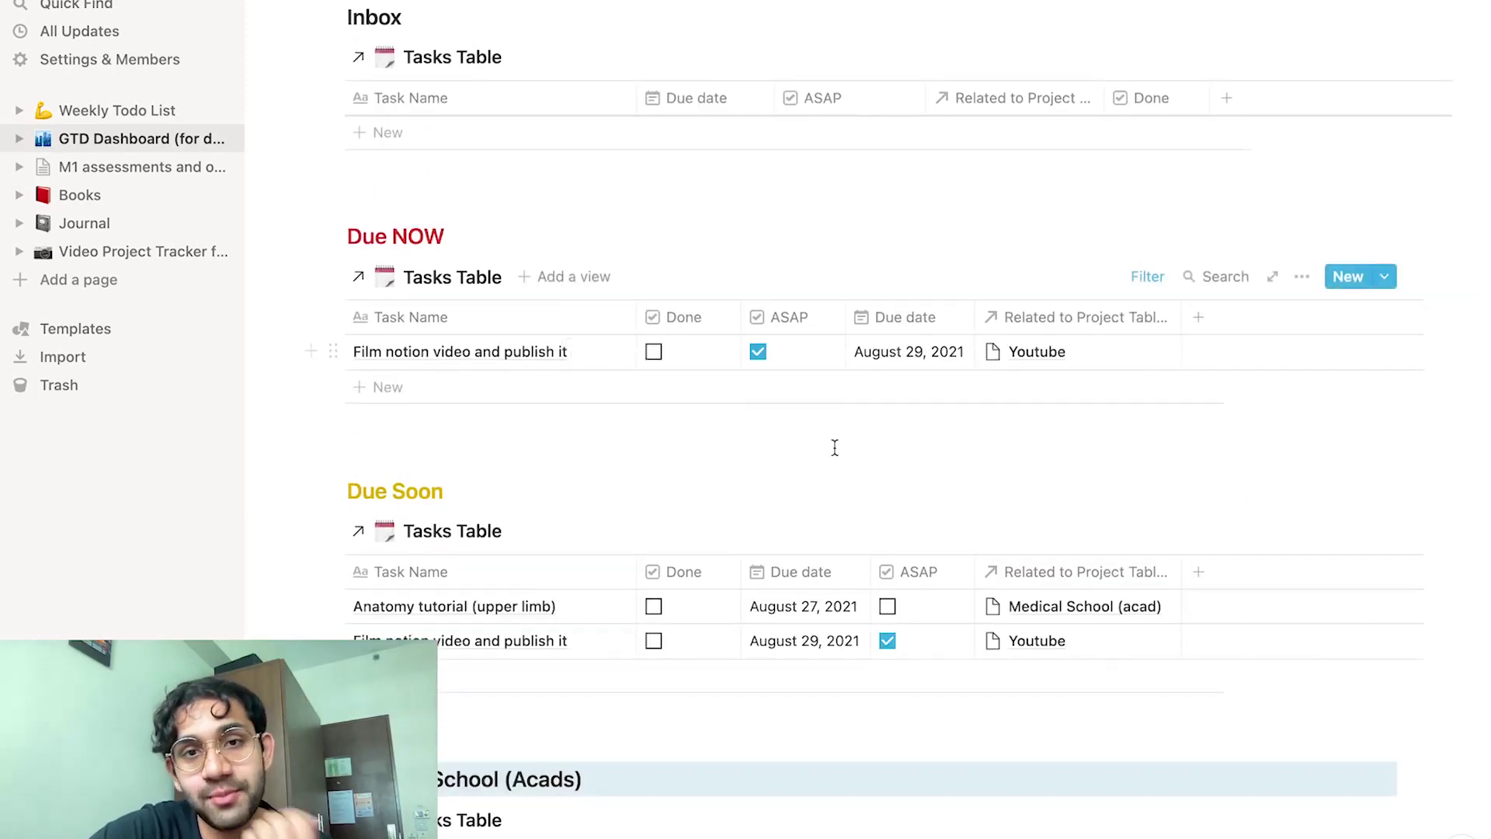
scroll(835, 448, "down", 10)
scroll(834, 449, "down", 5)
left_click(655, 485)
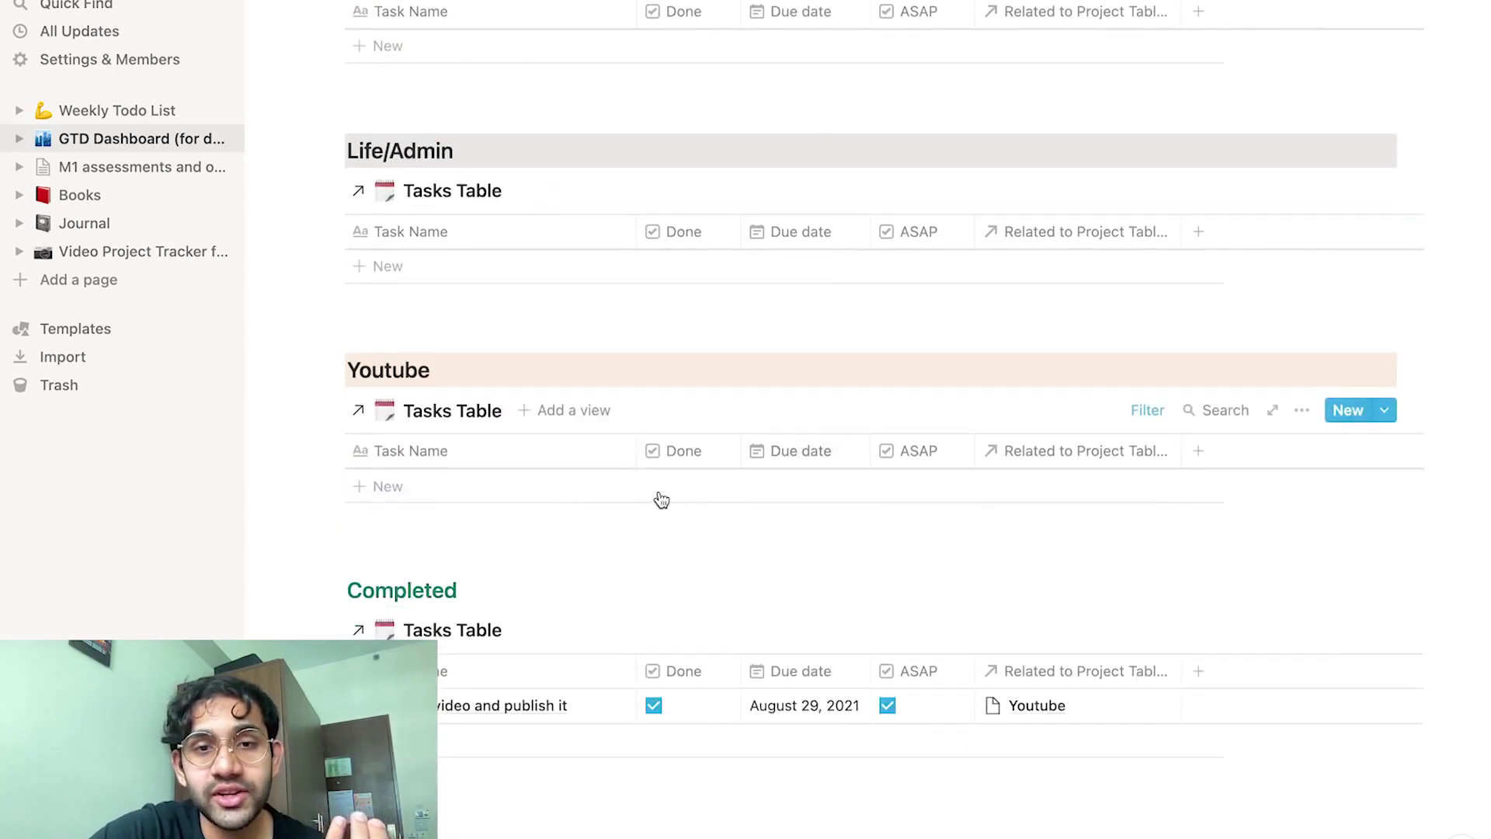
scroll(762, 546, "down", 1)
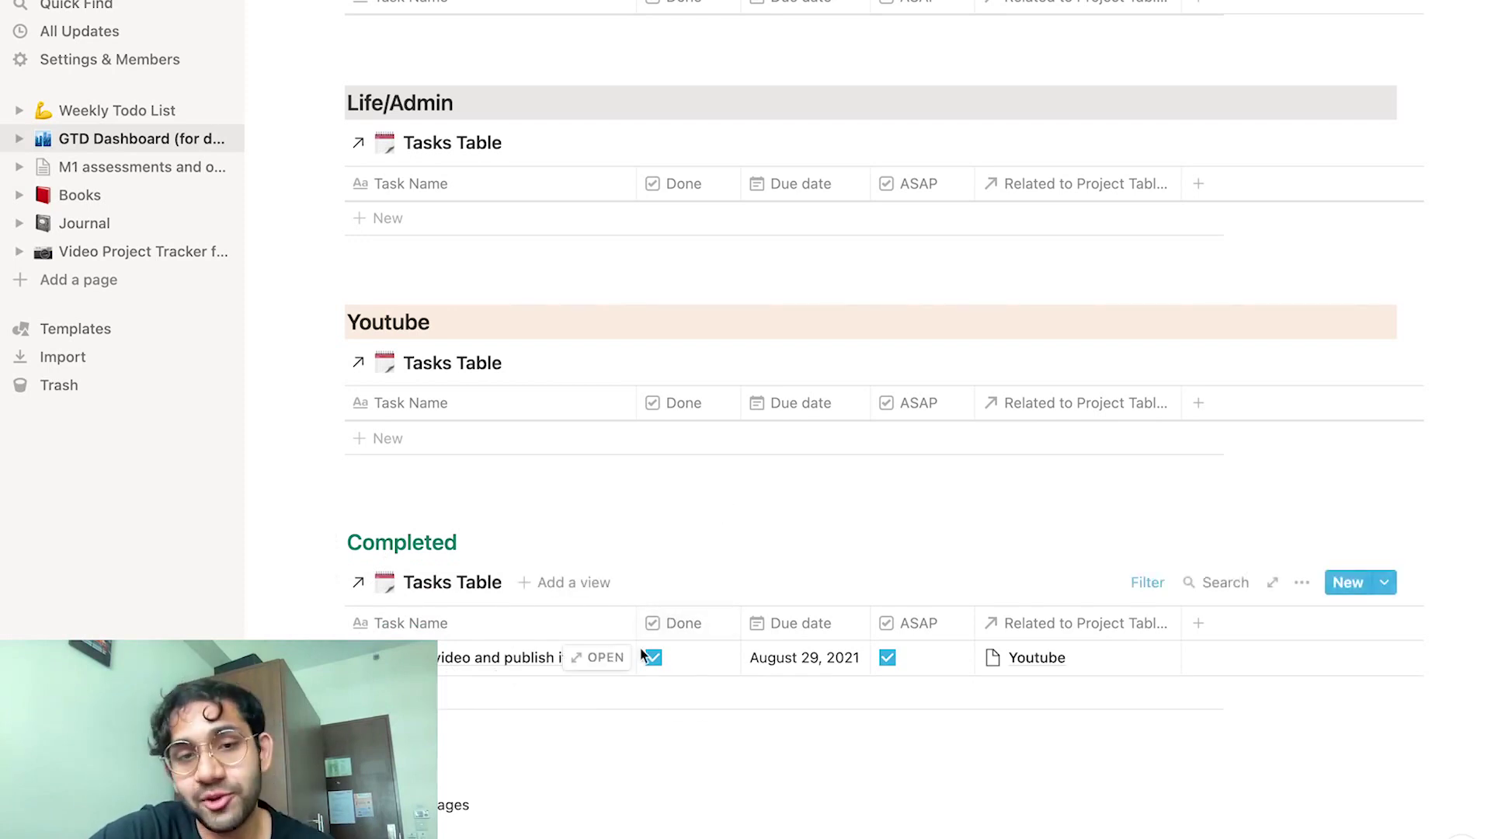
scroll(713, 684, "up", 15)
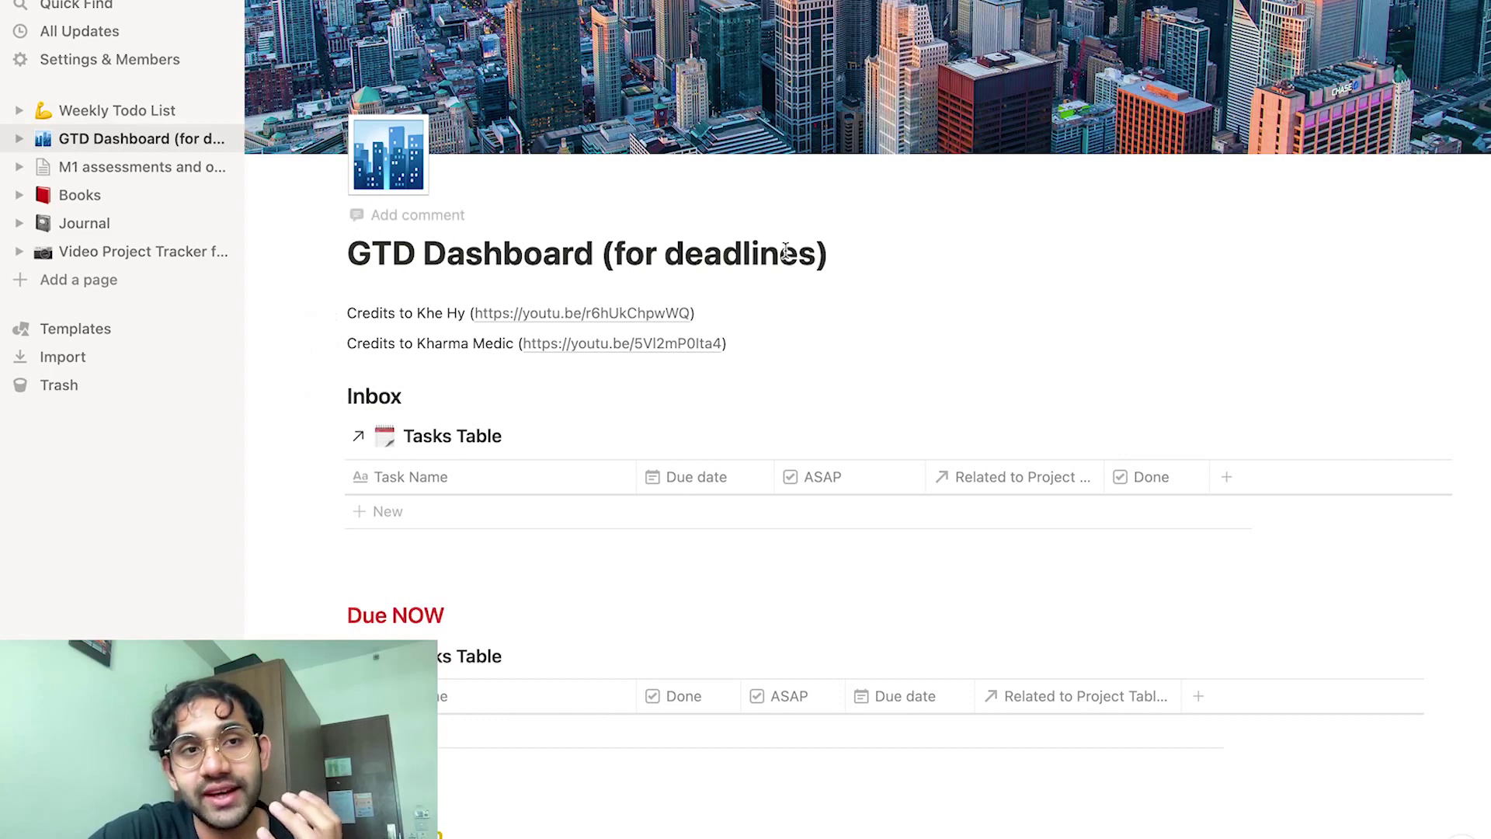
Visit the Weekly Todo List page, then go back to the GTD Dashboard
left_click(117, 110)
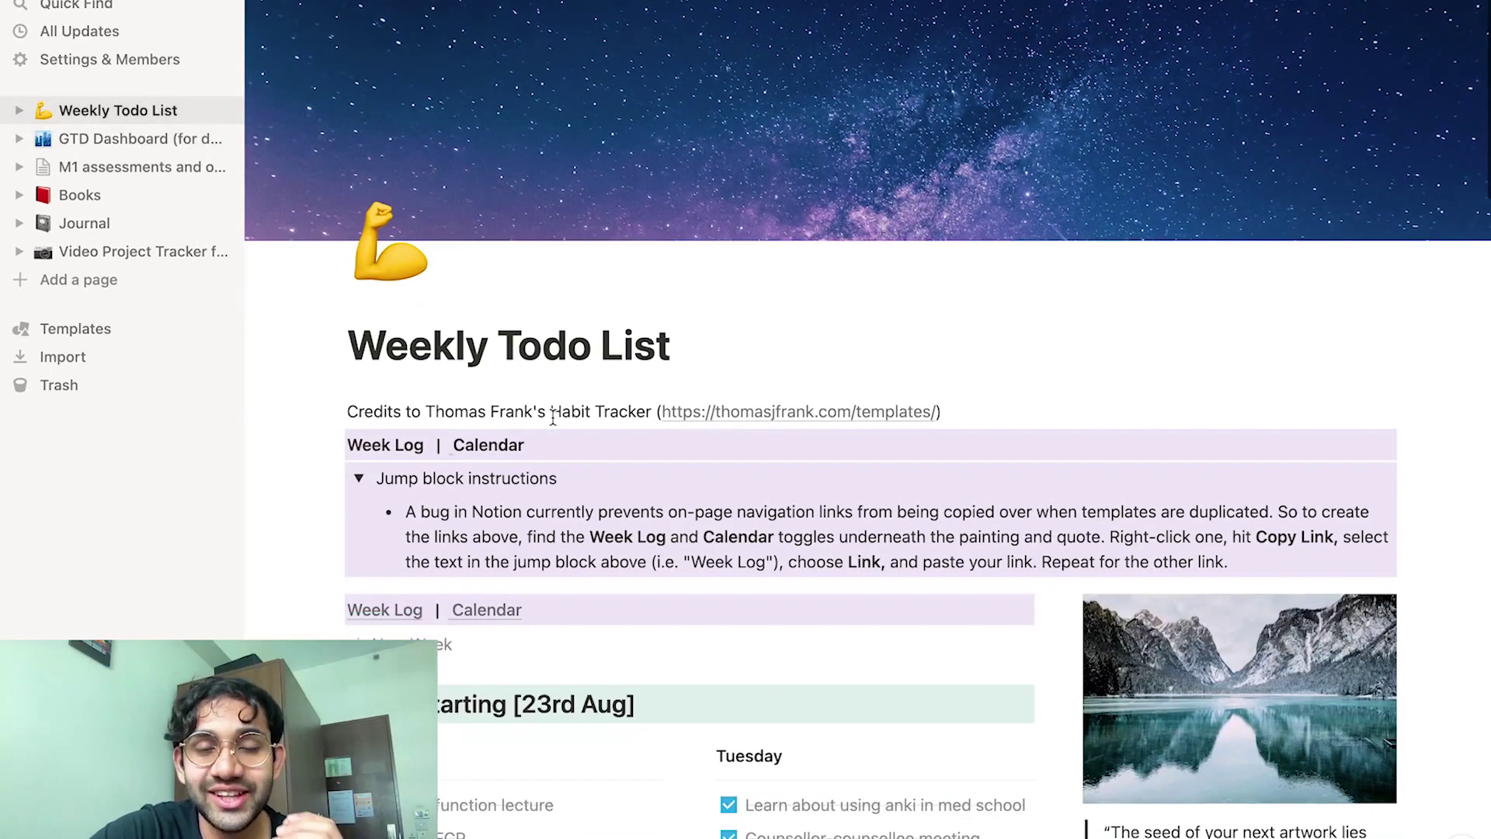
scroll(603, 523, "down", 5)
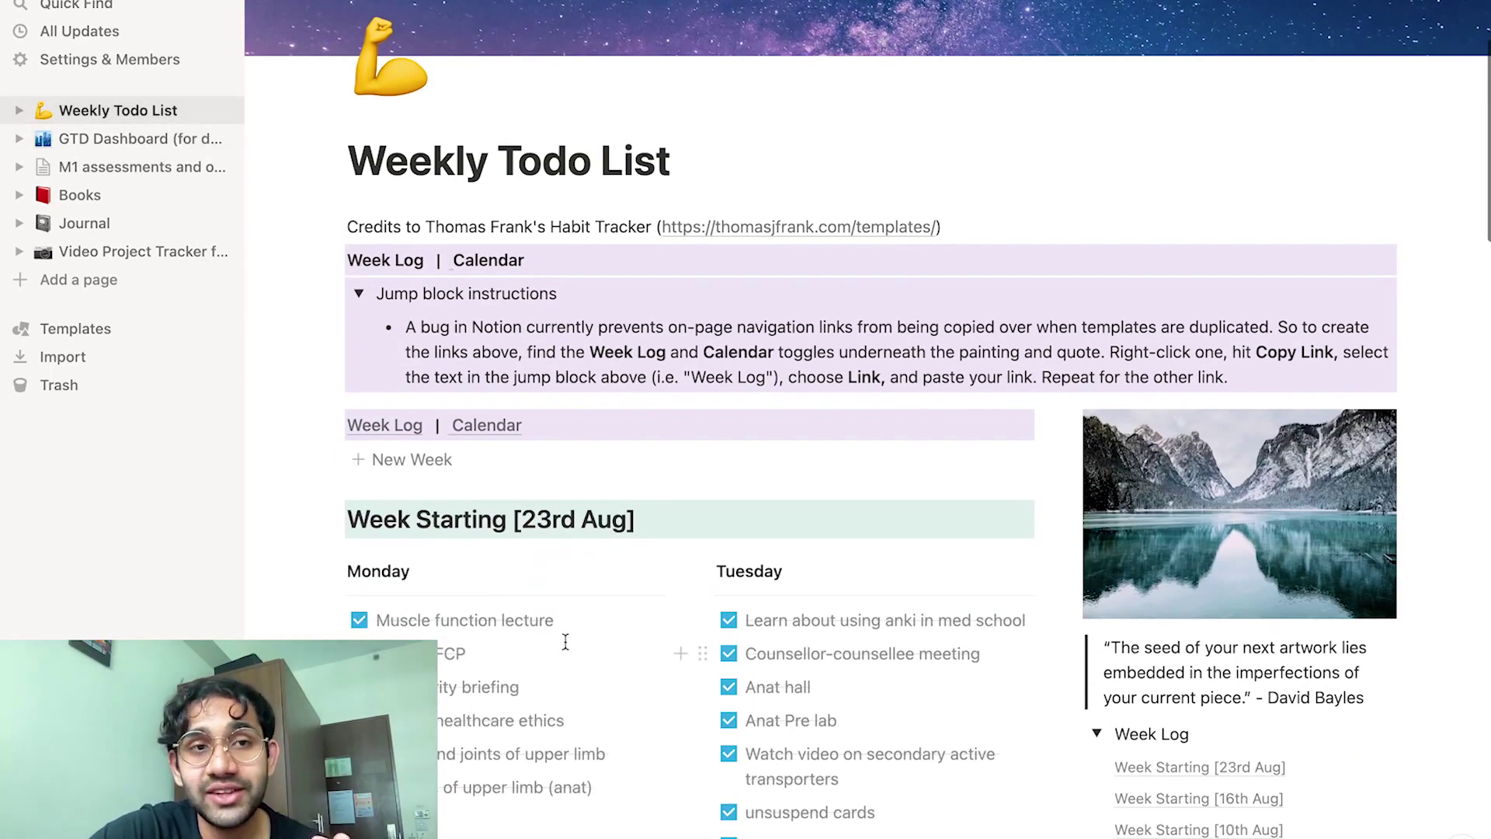
left_click(179, 140)
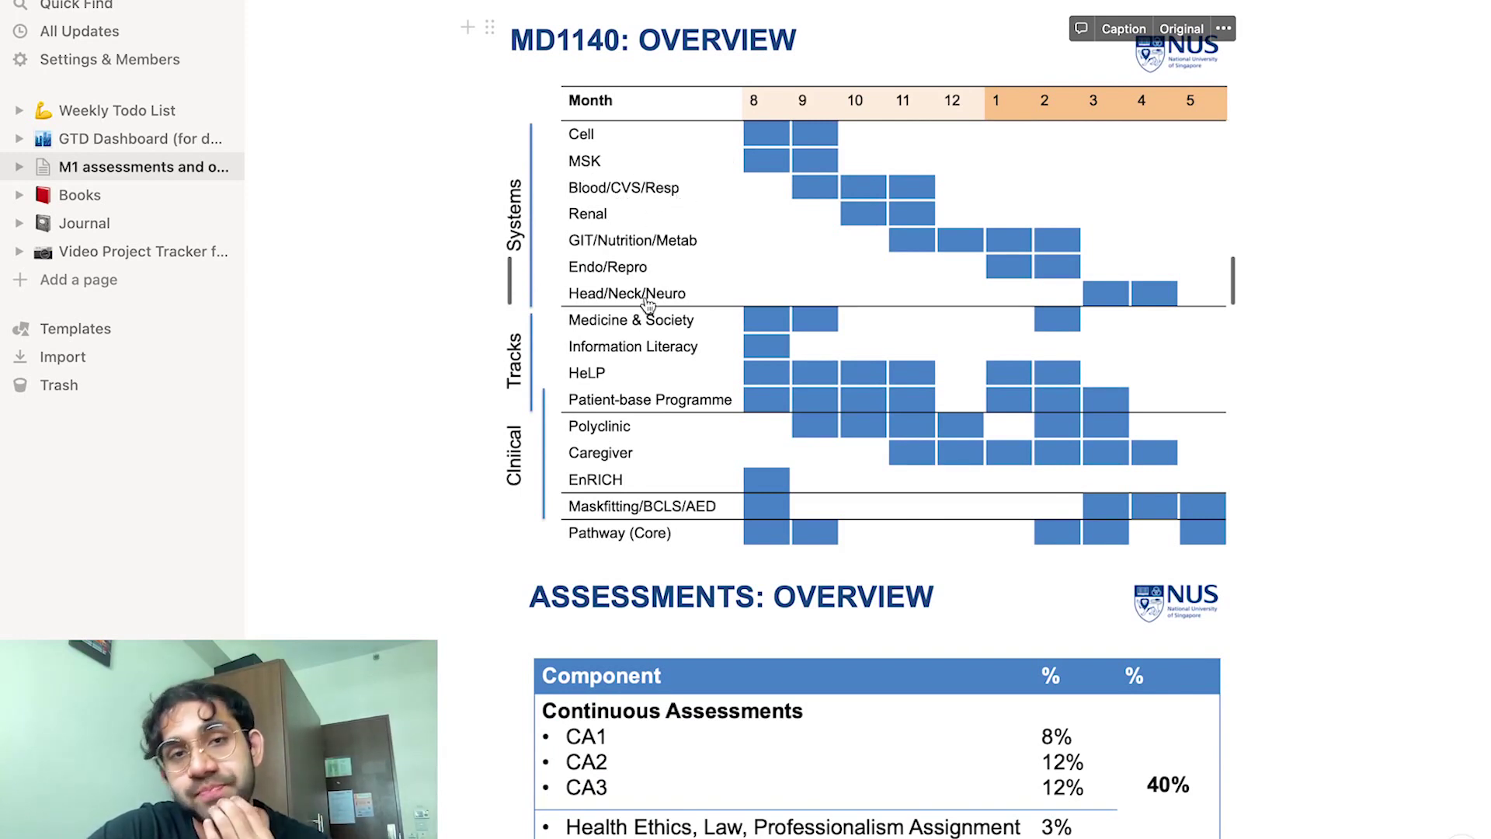
Scroll to the top of M1 assessments and overview, then create a new Untitled page
scroll(972, 252, "up", 2)
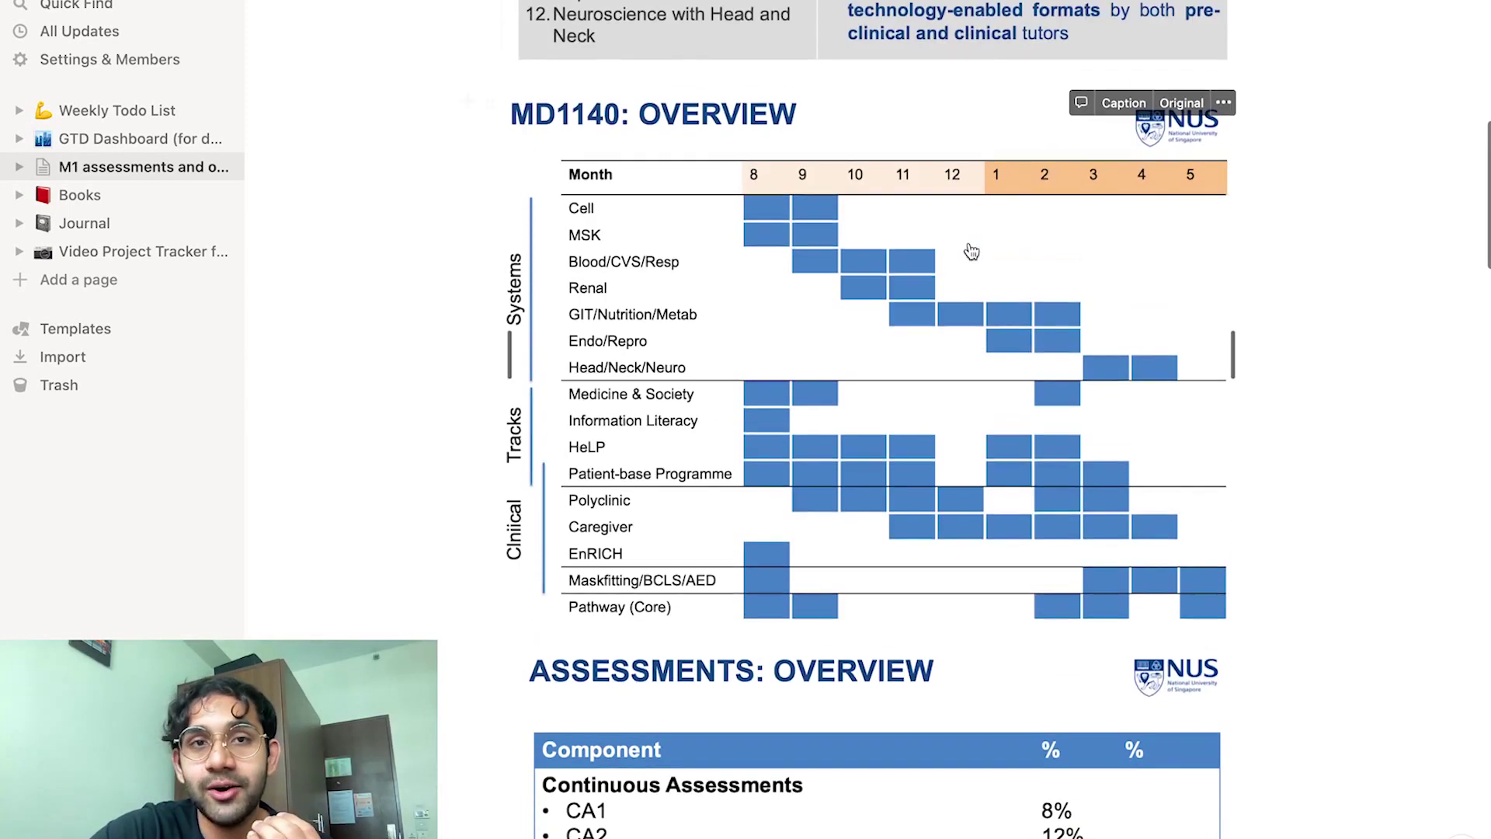
scroll(715, 268, "up", 10)
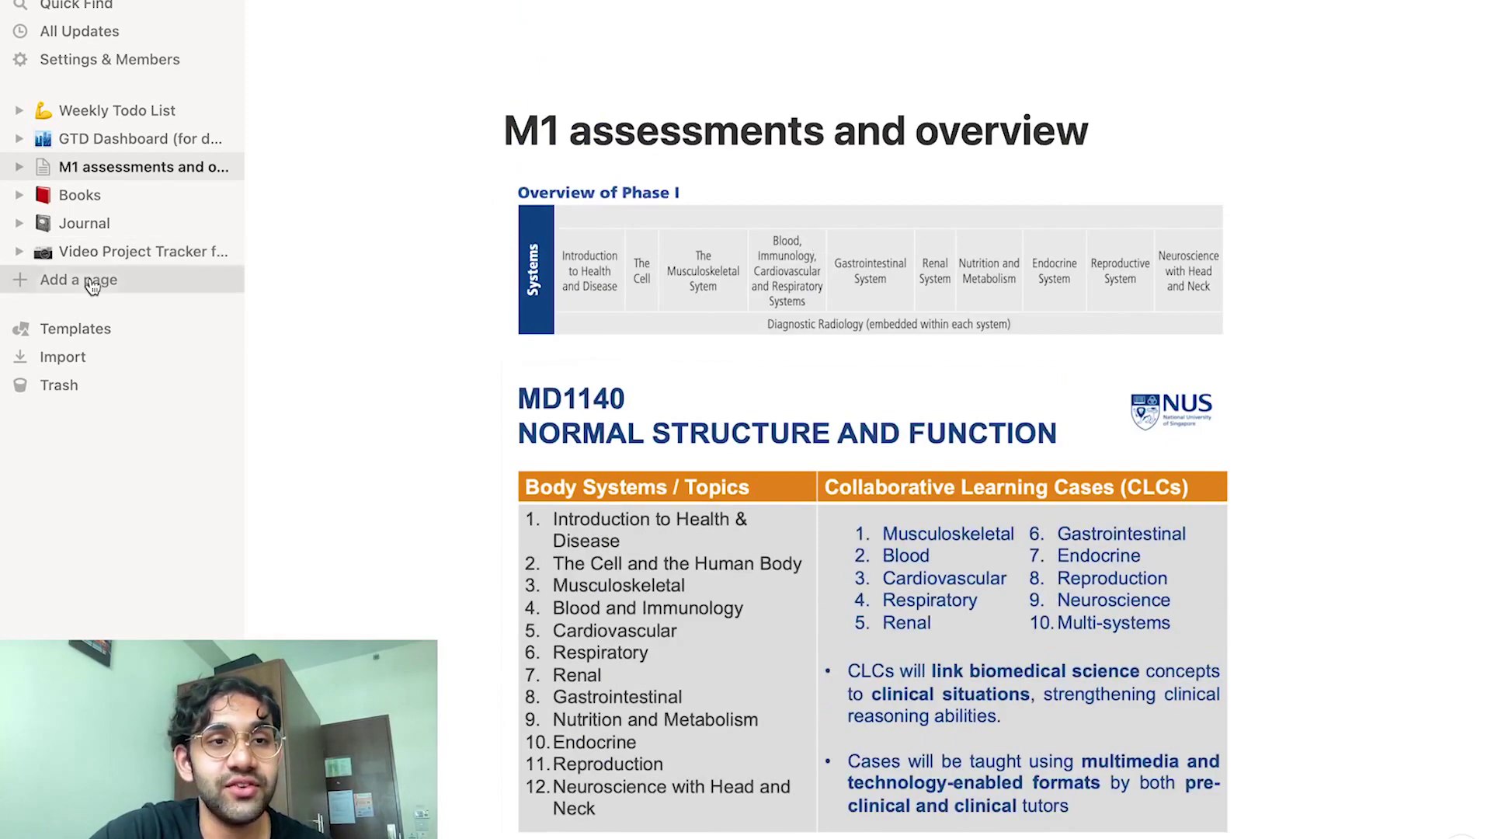
left_click(100, 279)
left_click(568, 141)
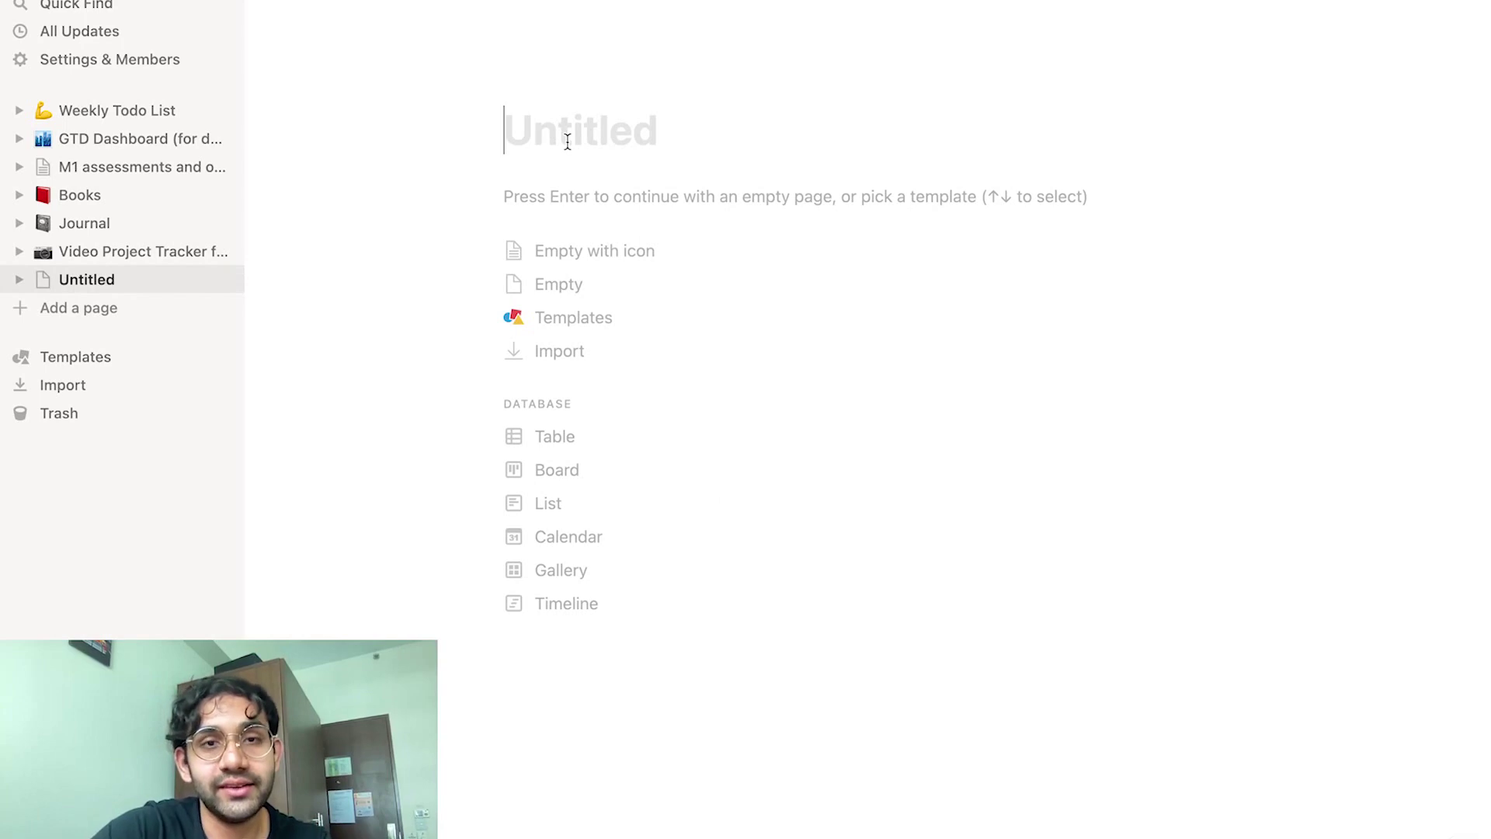
type("Overview ")
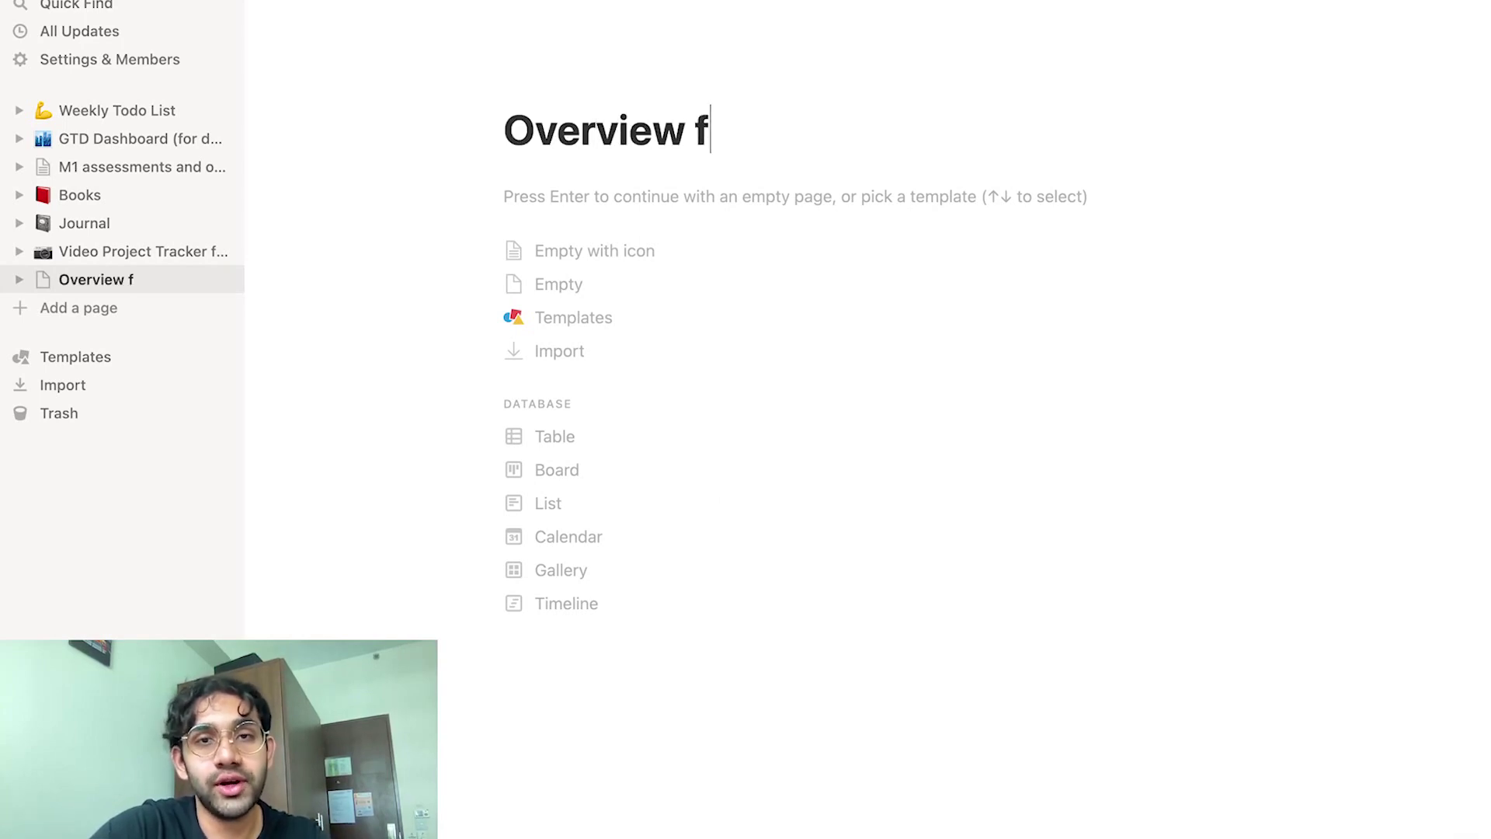
type("of Uni")
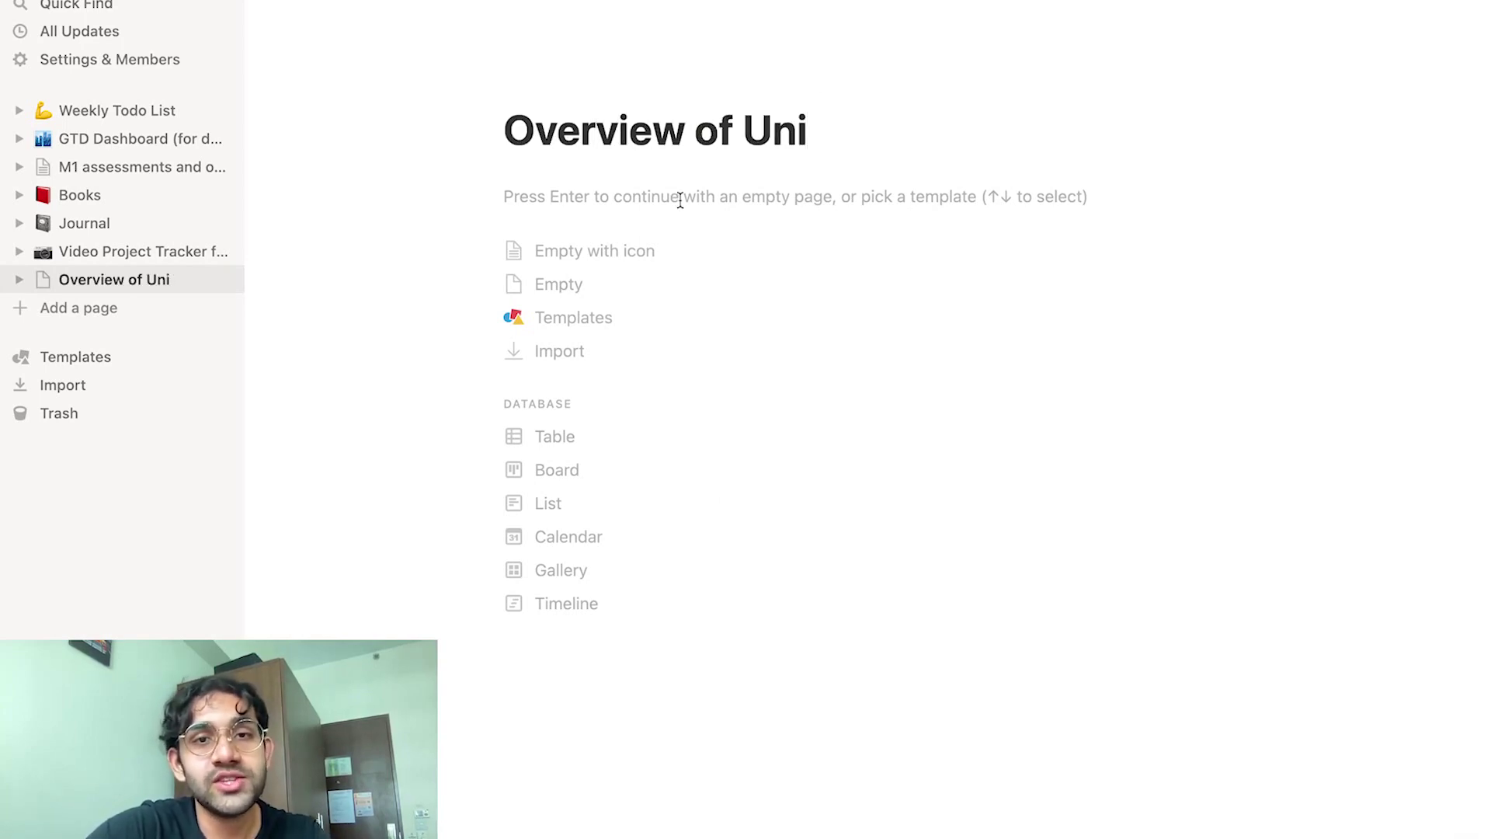
left_click(679, 199)
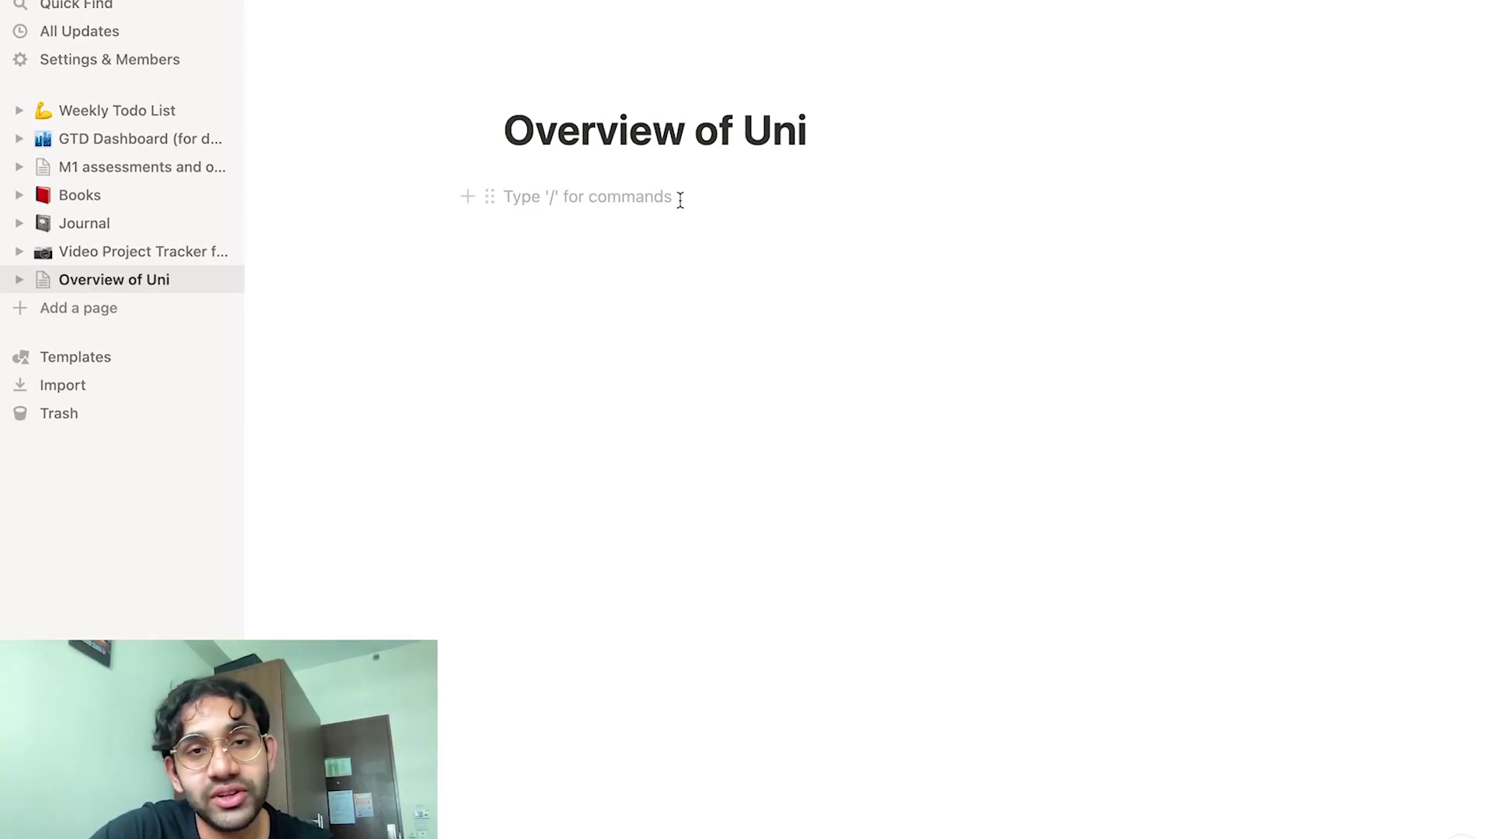
left_click(139, 167)
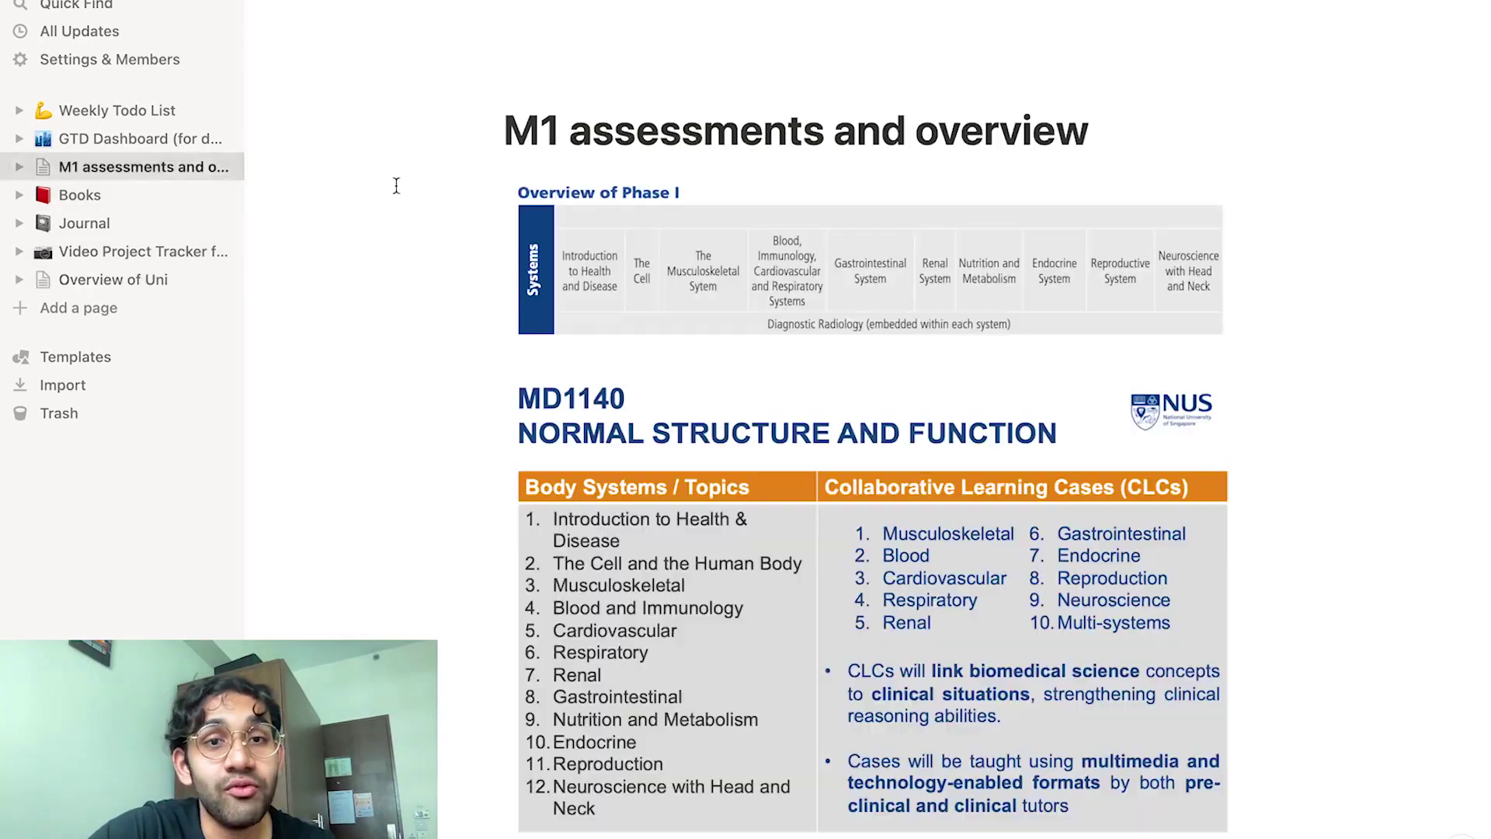
scroll(691, 534, "down", 15)
scroll(691, 534, "down", 3)
scroll(691, 534, "up", 9)
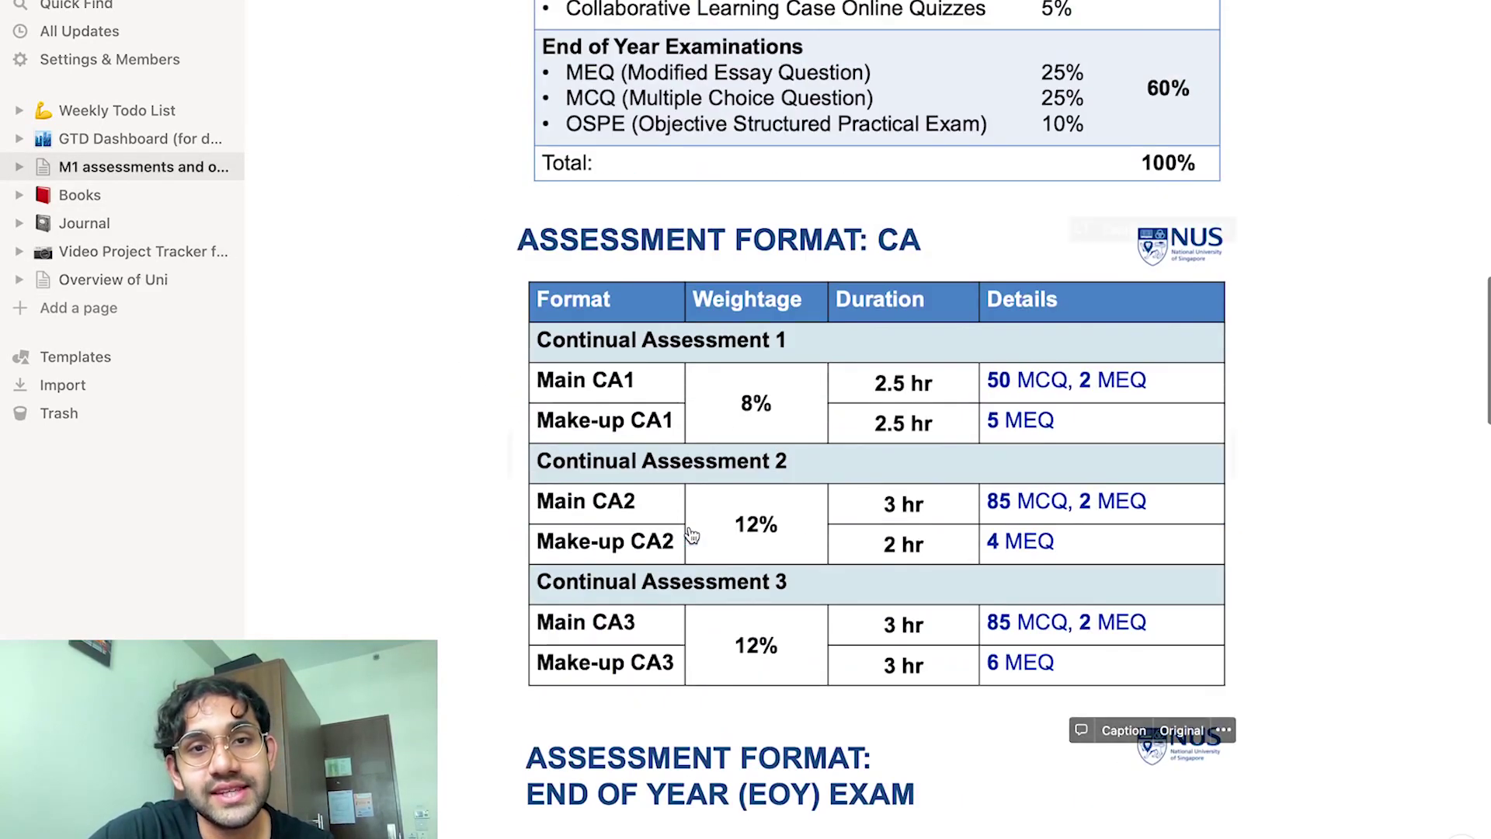
scroll(854, 366, "down", 2)
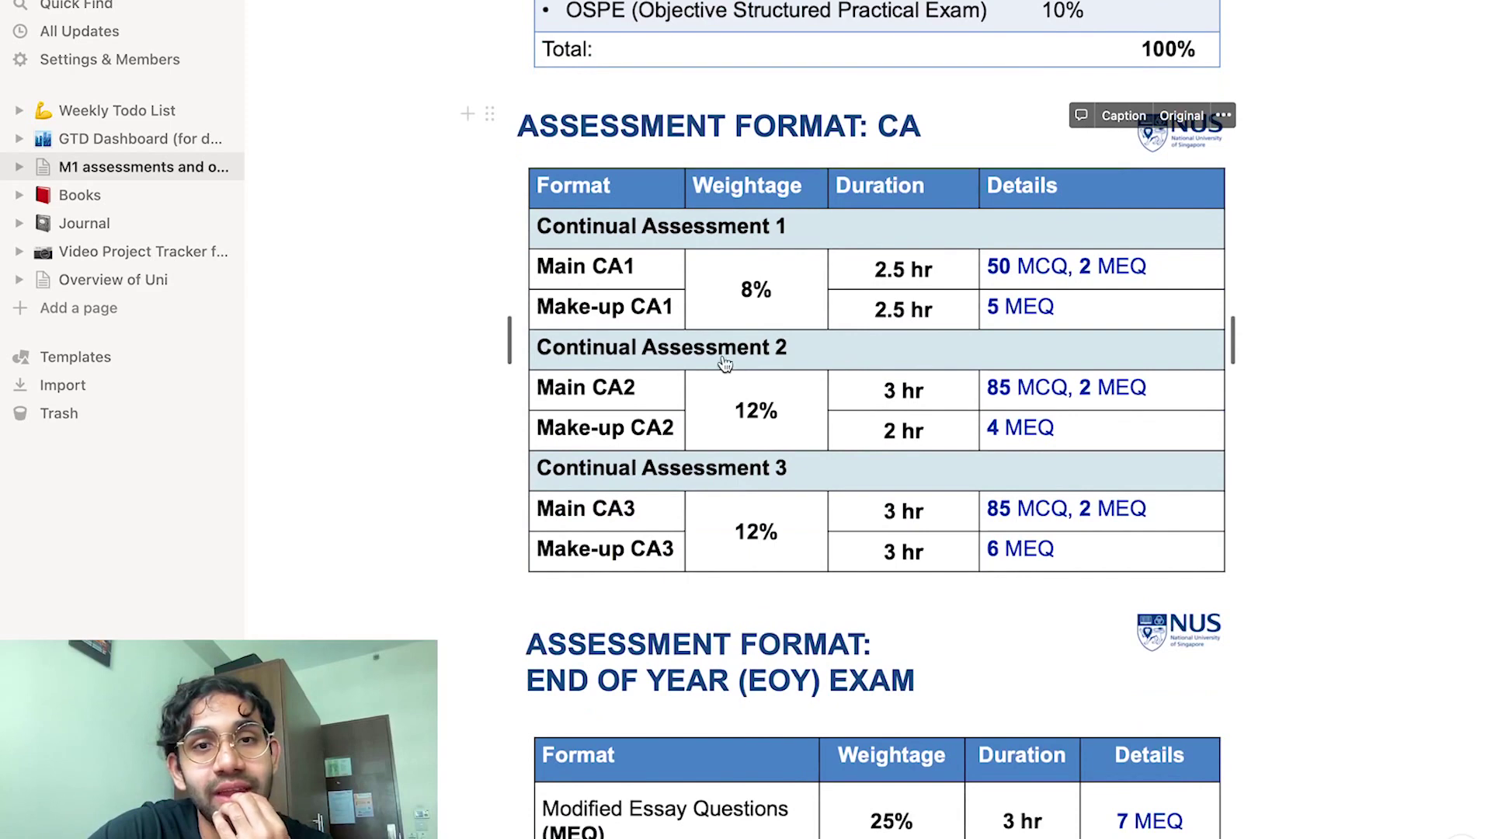
scroll(830, 441, "down", 15)
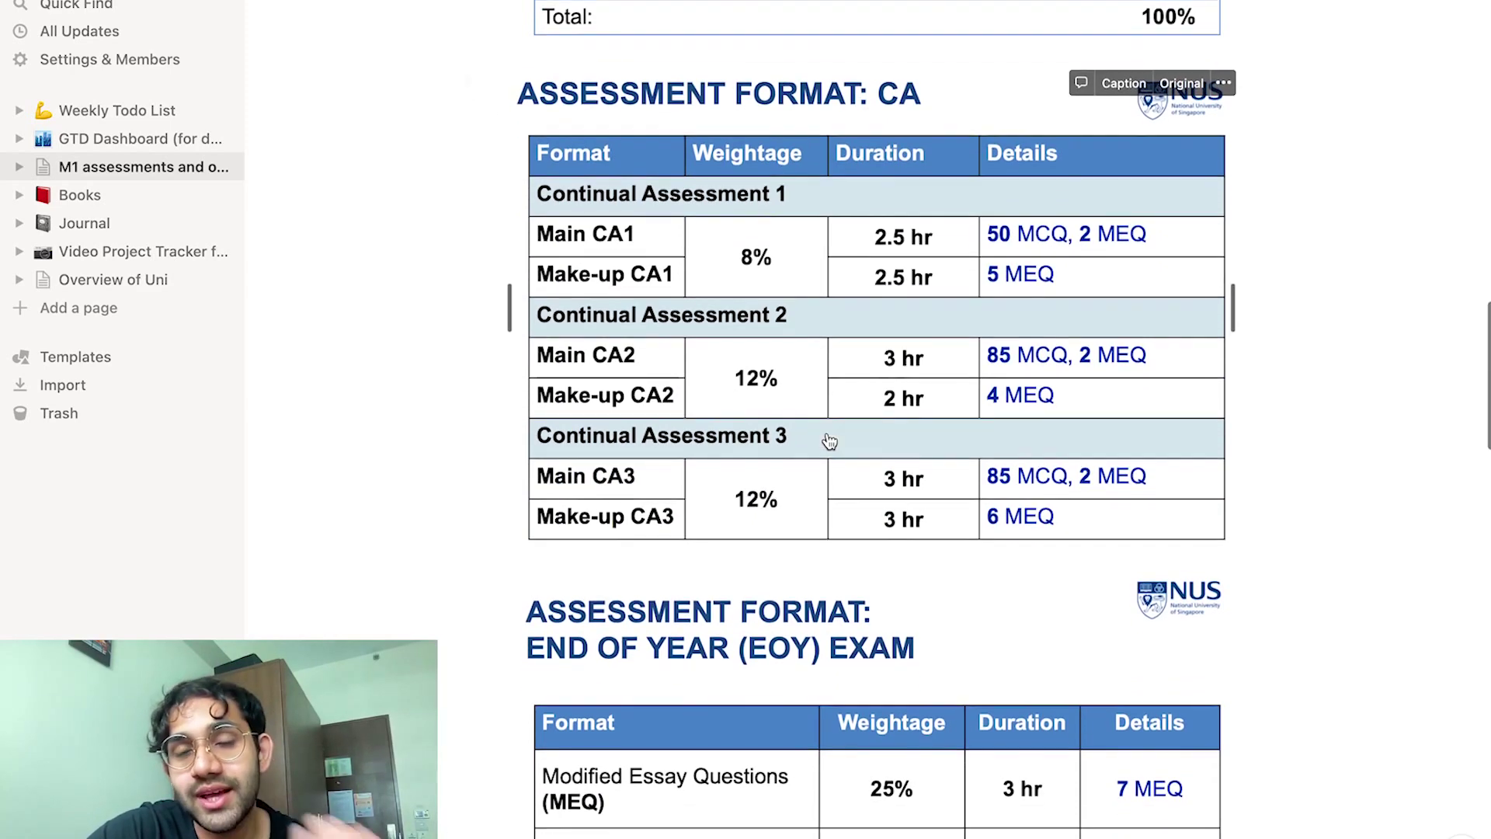
scroll(829, 442, "down", 15)
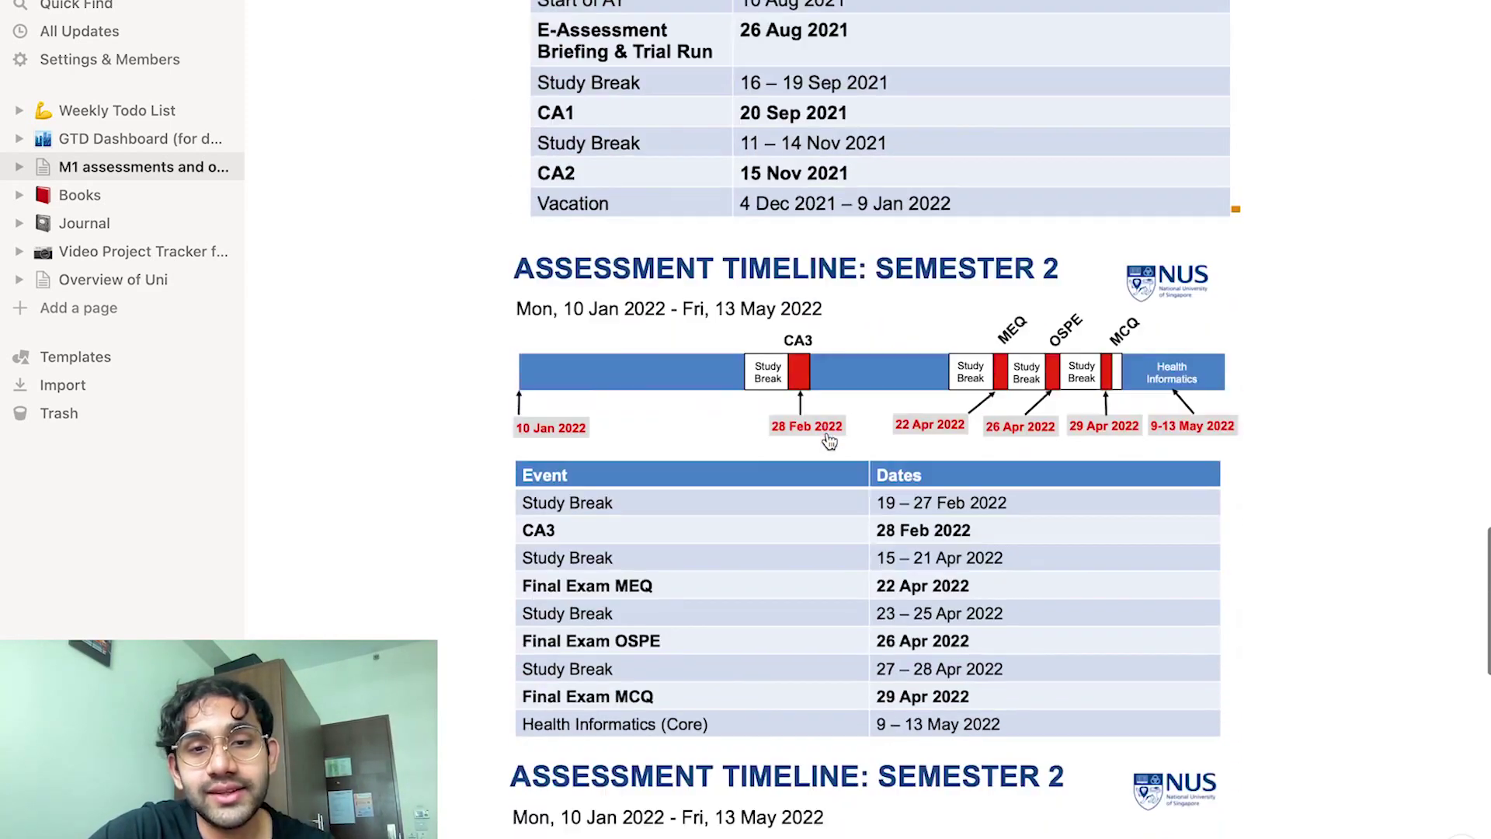
Add a blank Untitled card to the Books board's Done column, making 4 books
left_click(80, 195)
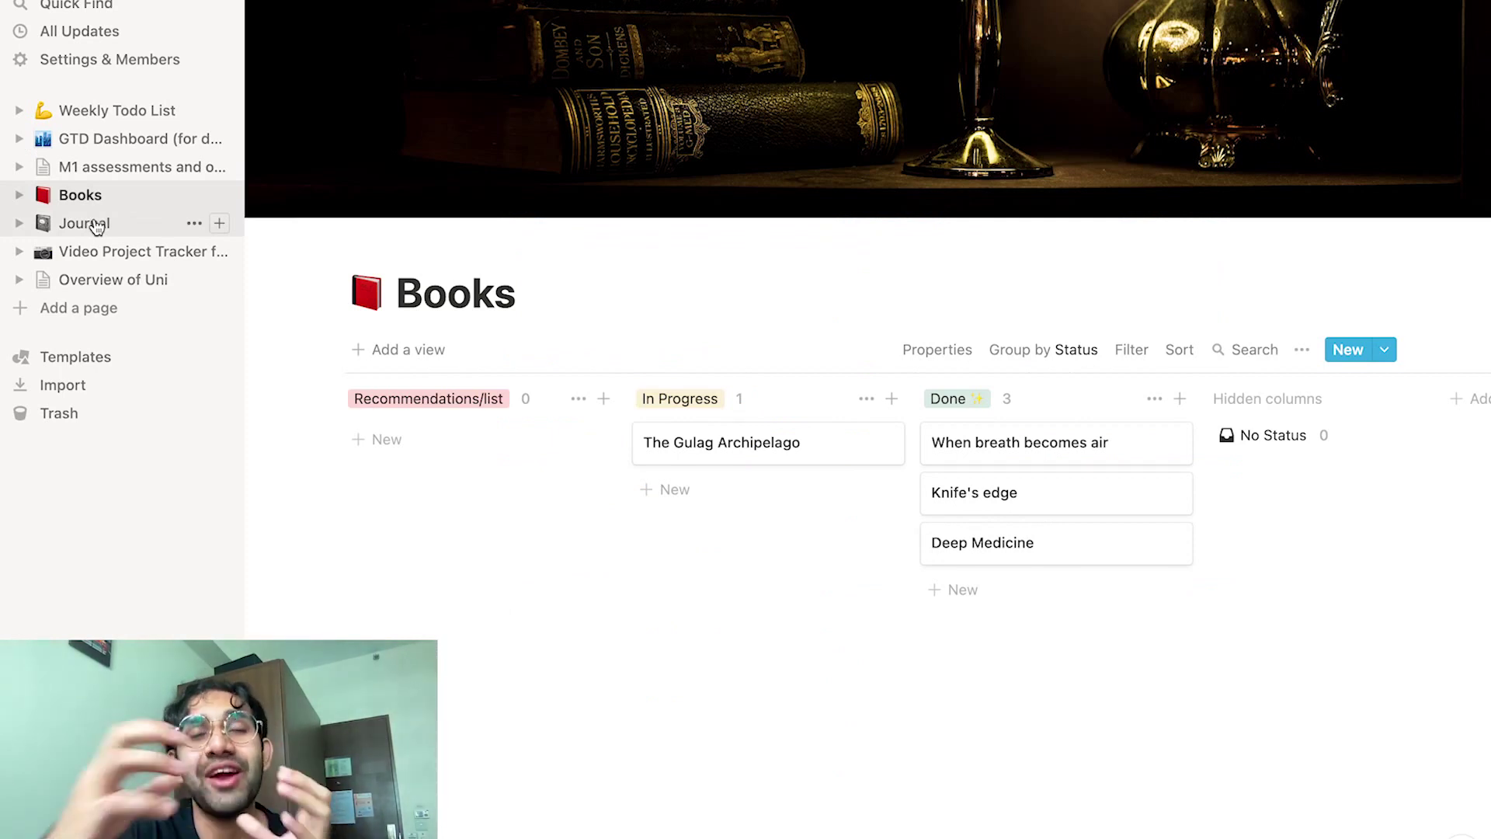
left_click(121, 112)
left_click(125, 171)
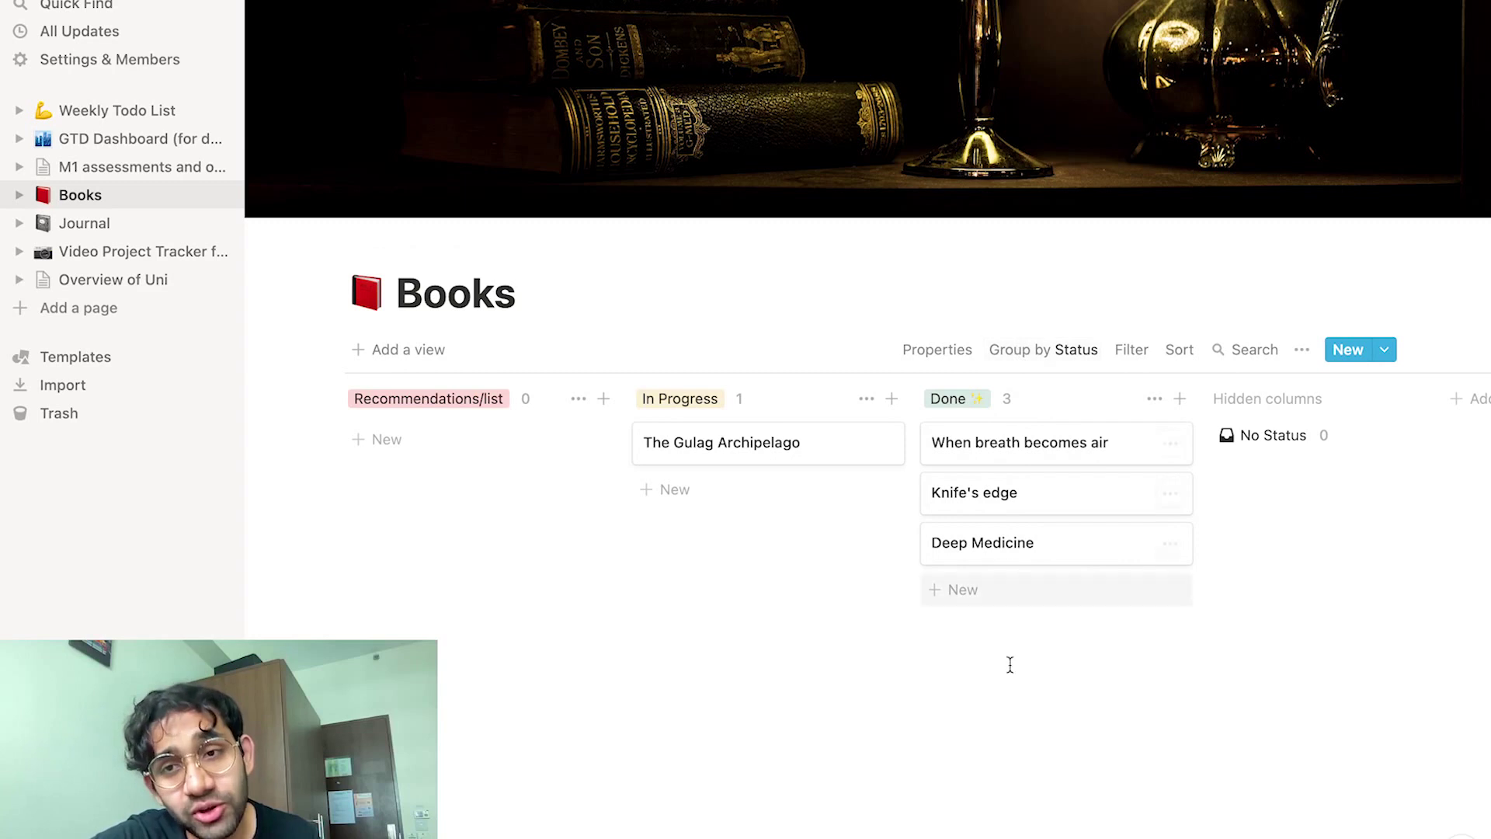
left_click(977, 590)
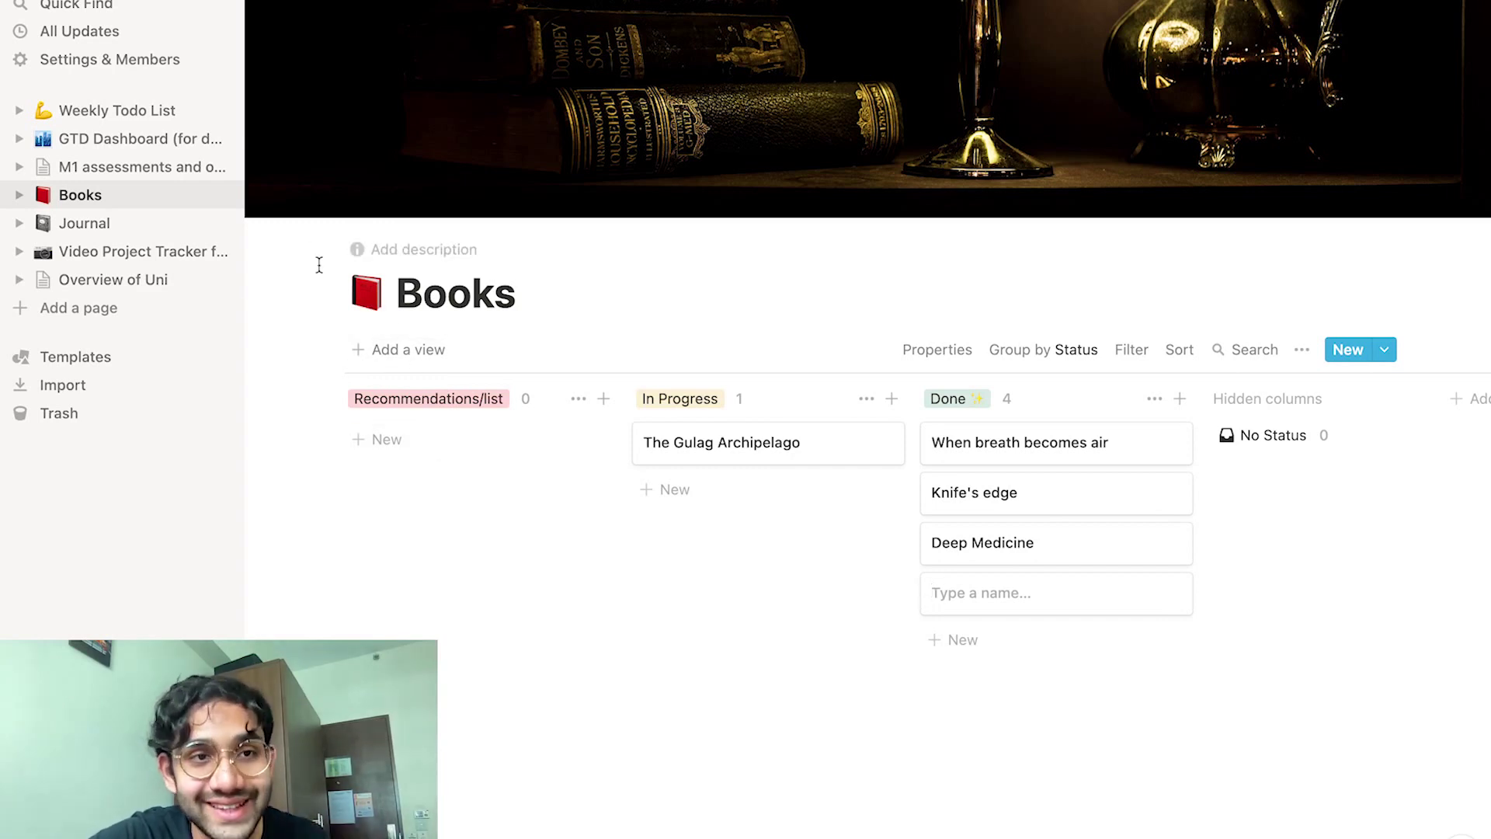
left_click(117, 223)
left_click(129, 194)
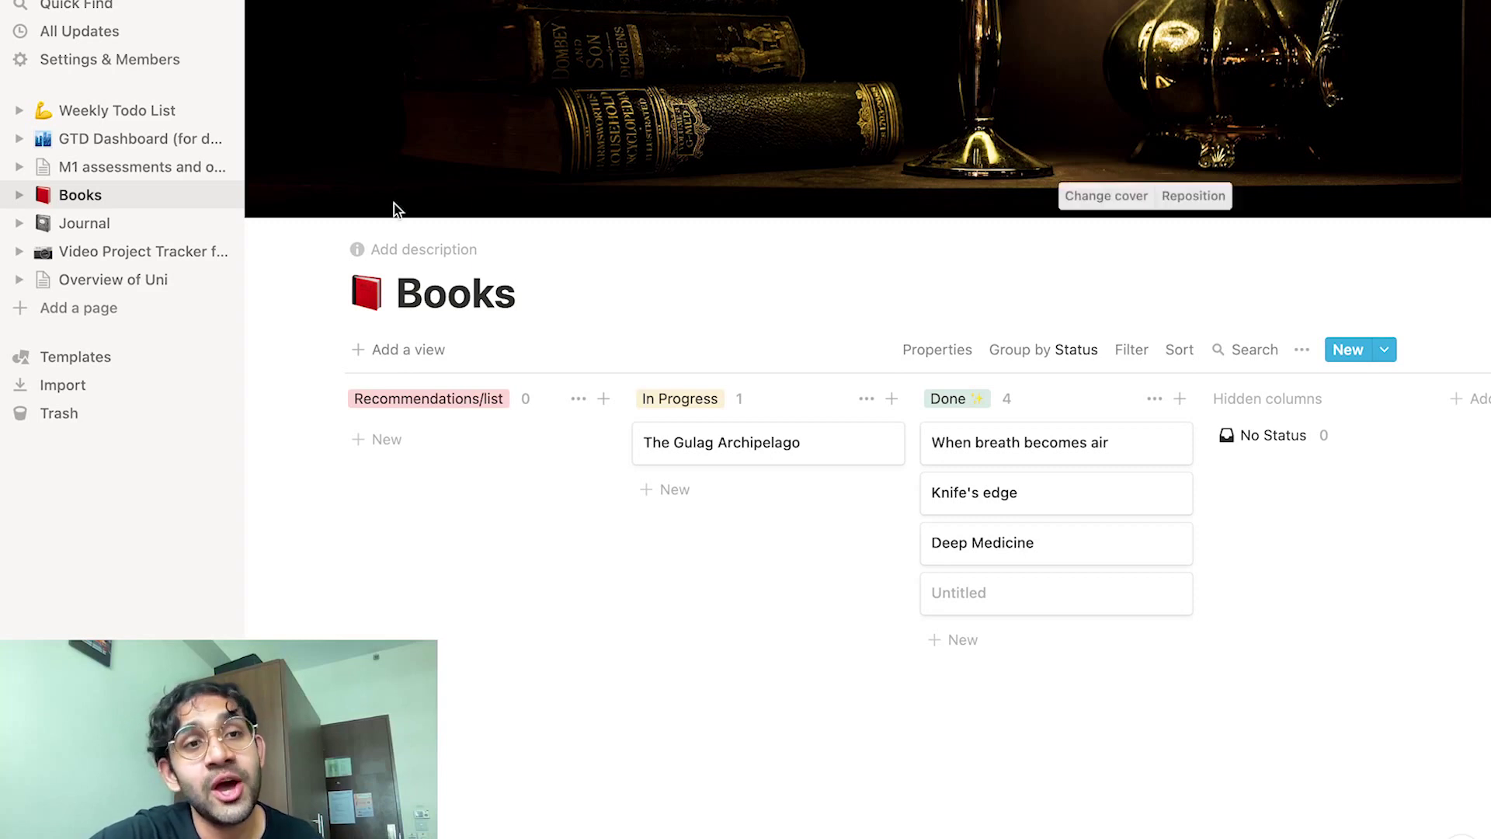
Move between GTD Dashboard and Weekly Todo List, then open the Journal page
left_click(124, 140)
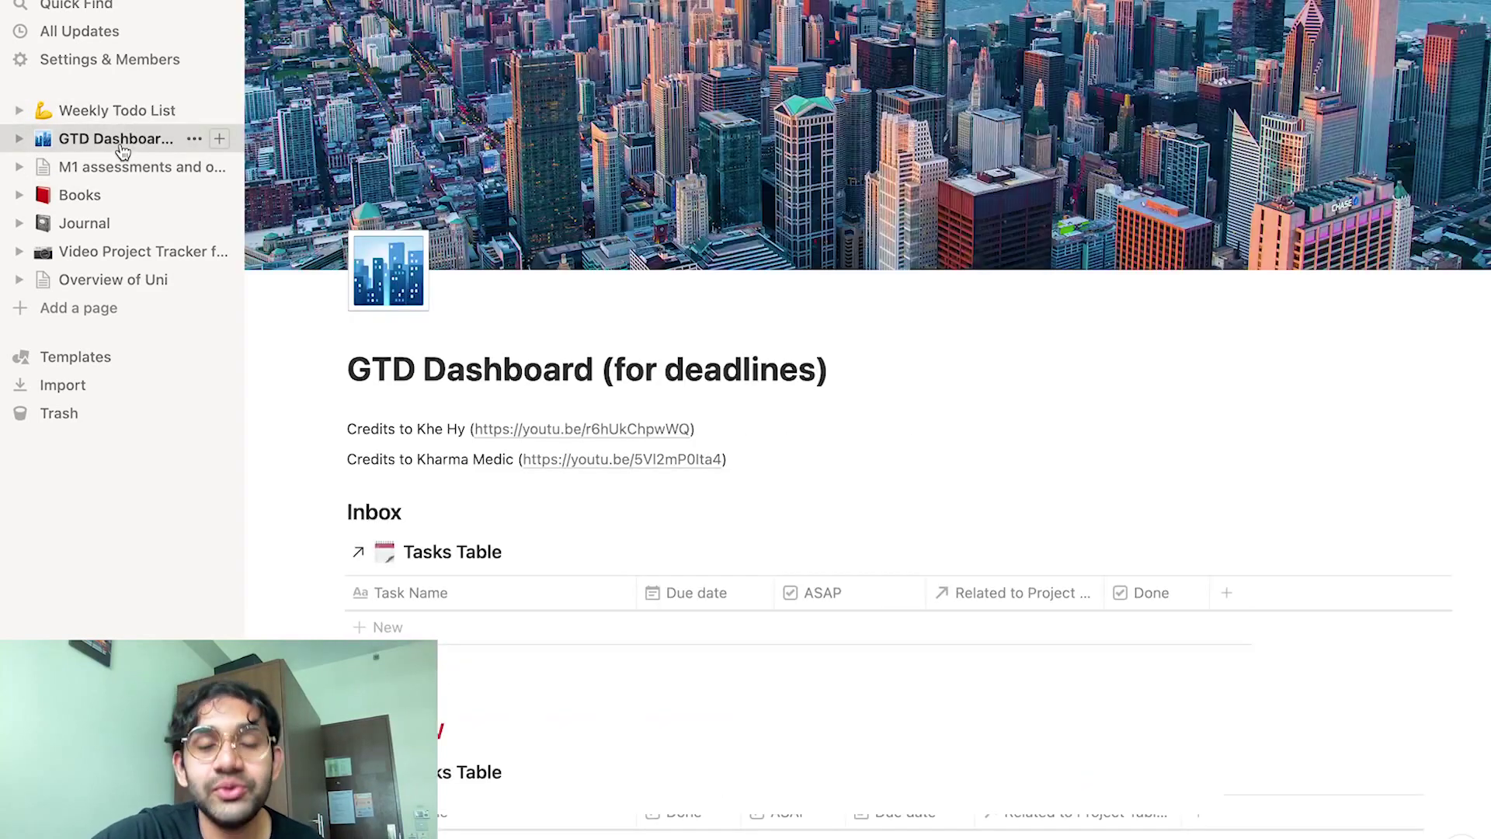
left_click(139, 113)
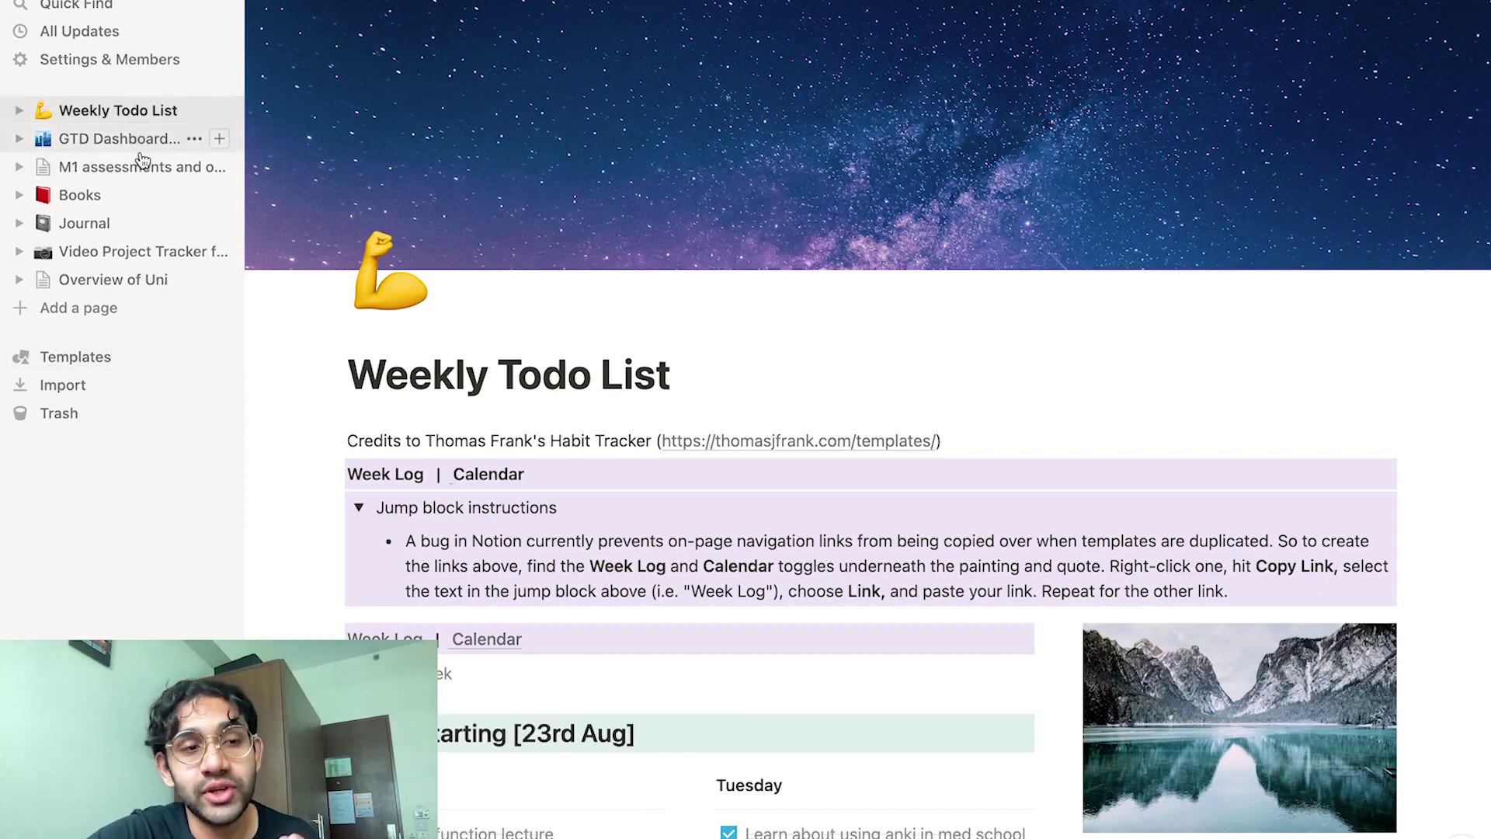
scroll(765, 449, "down", 5)
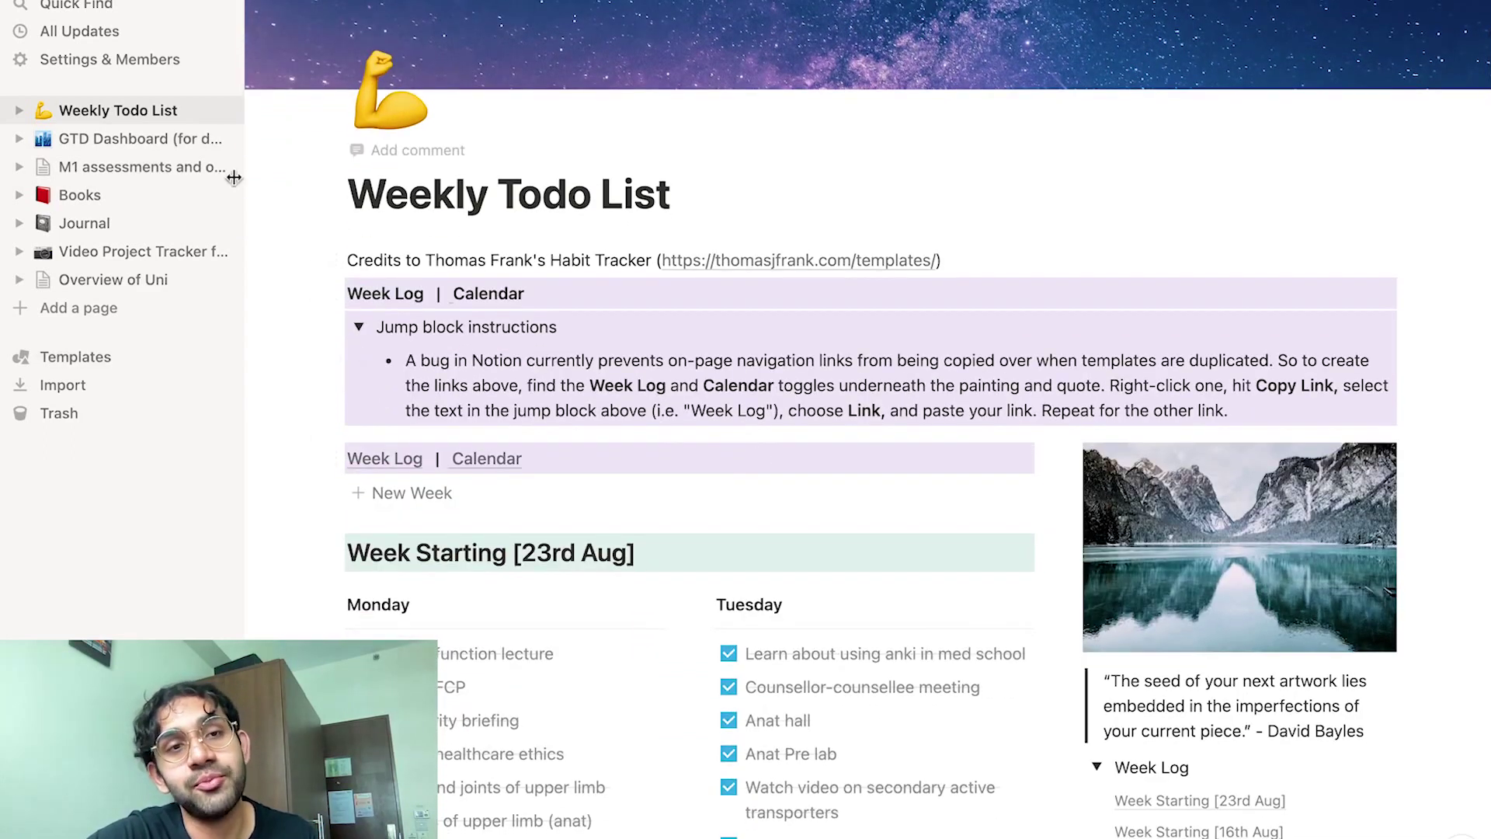
left_click(183, 142)
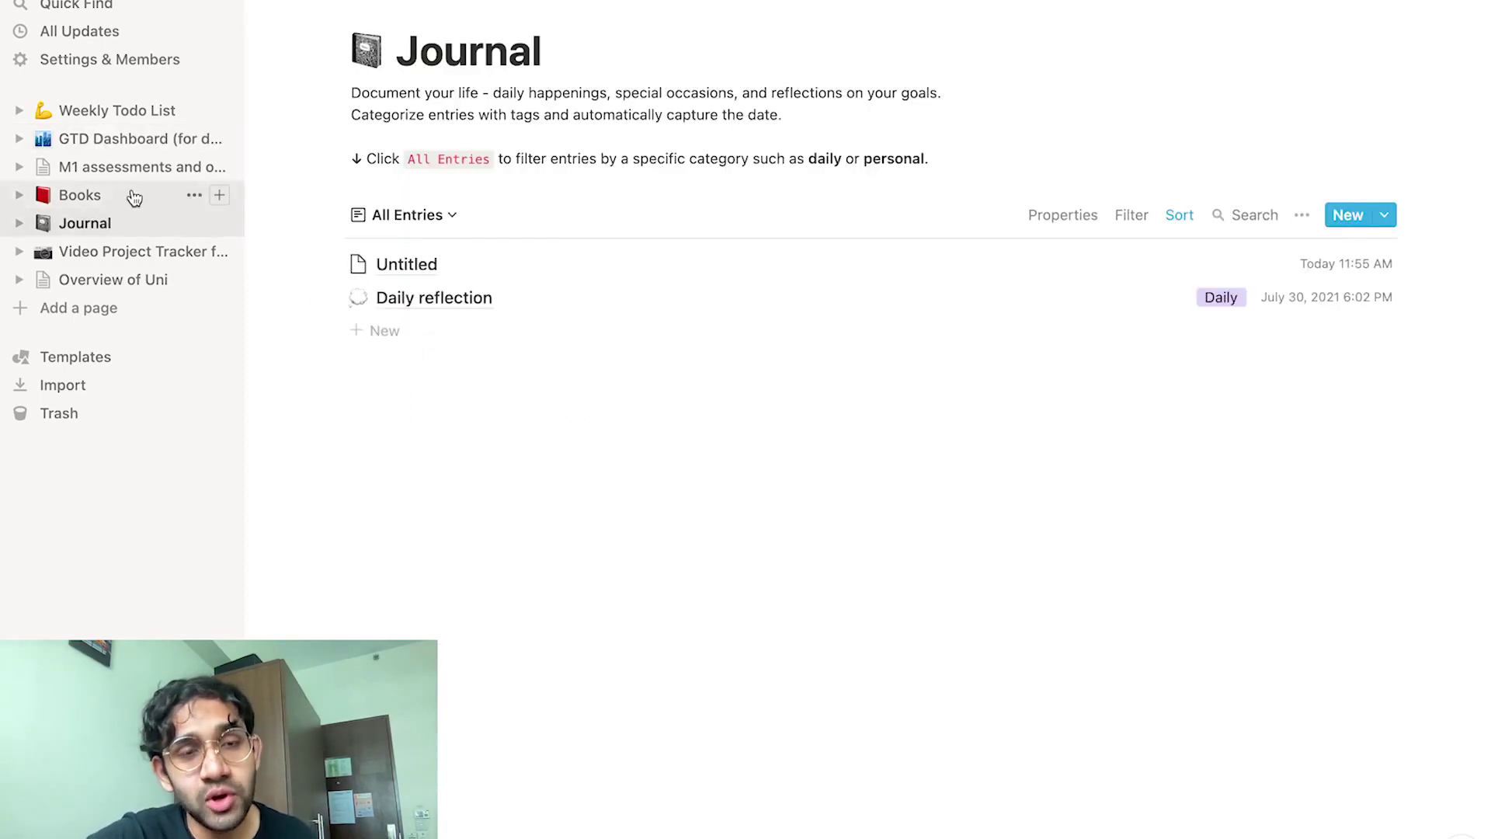
left_click(132, 199)
left_click(130, 225)
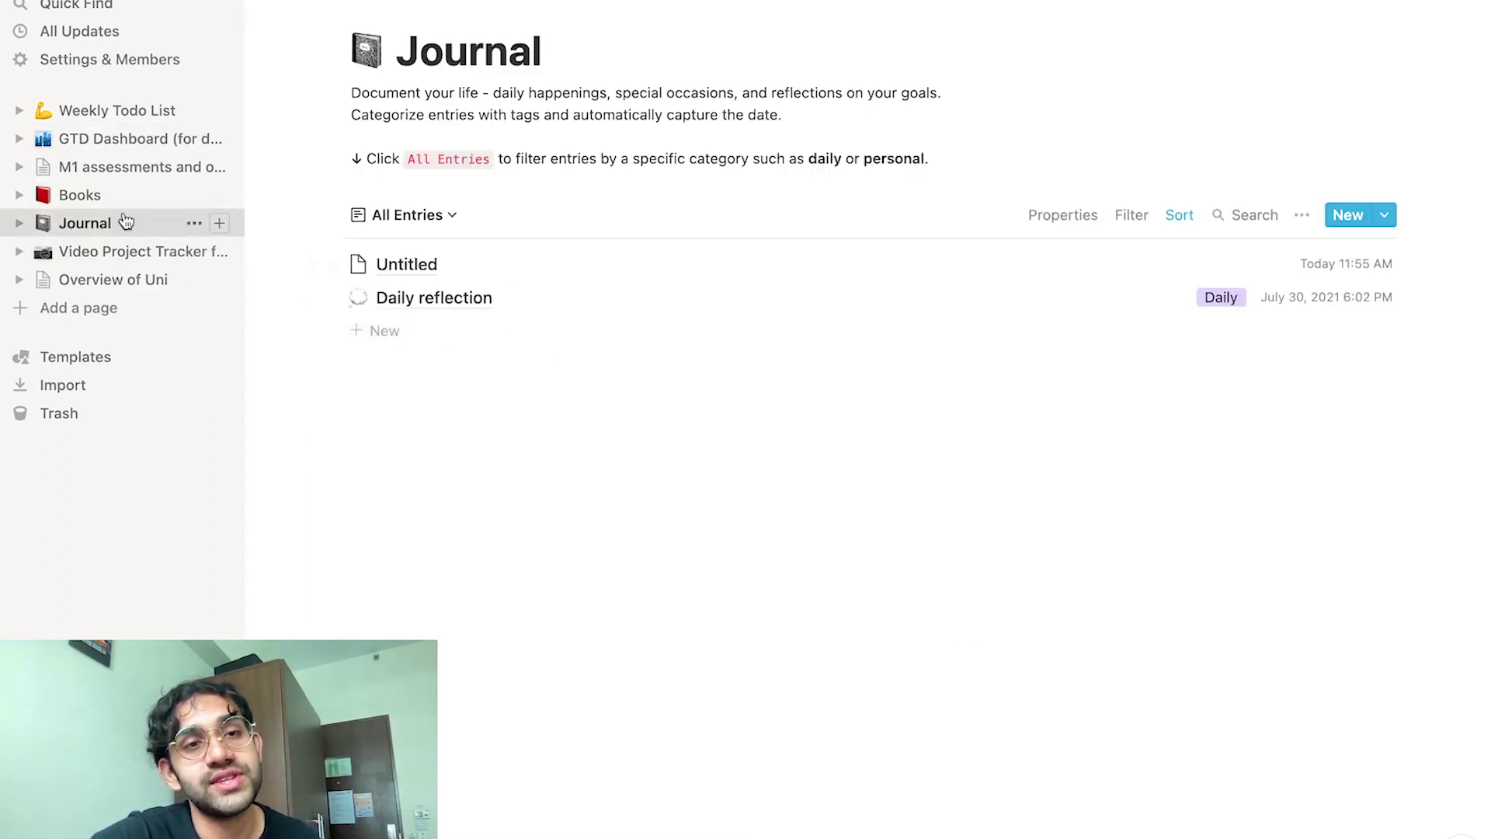
Add a new empty Journal entry with some text, then close it
left_click(117, 200)
left_click(121, 225)
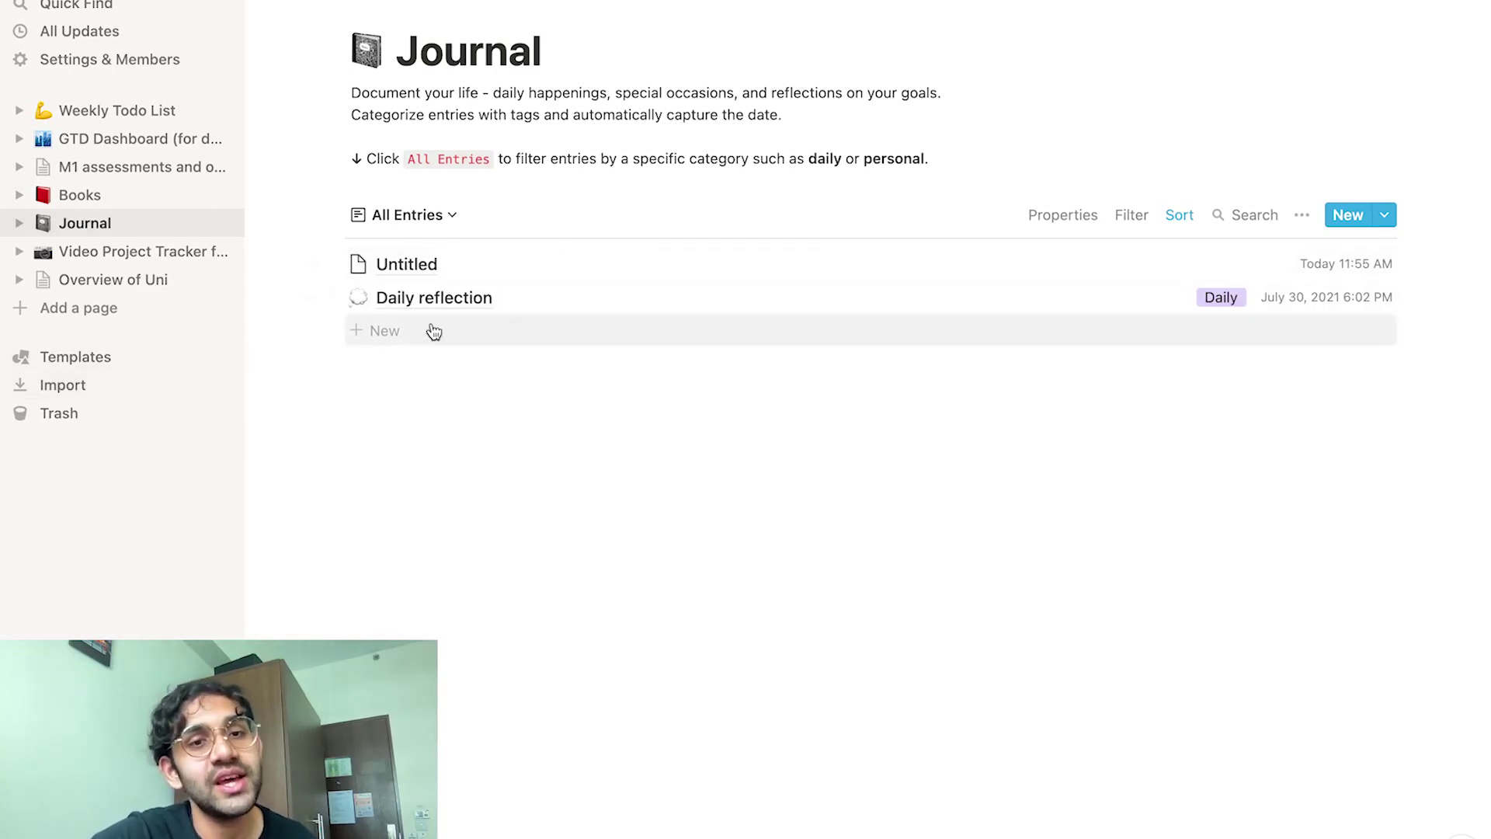
left_click(490, 334)
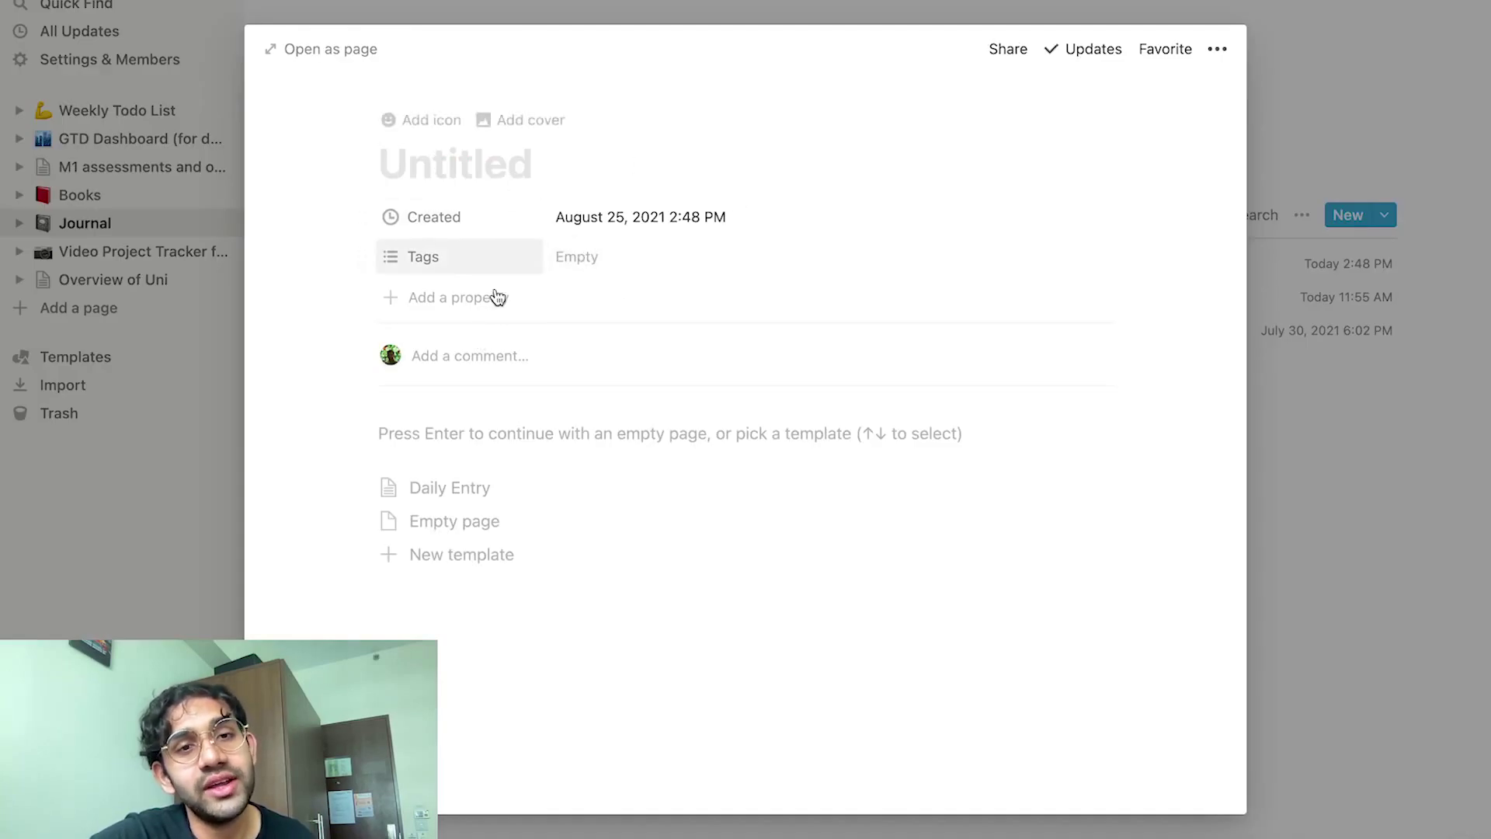
left_click(531, 431)
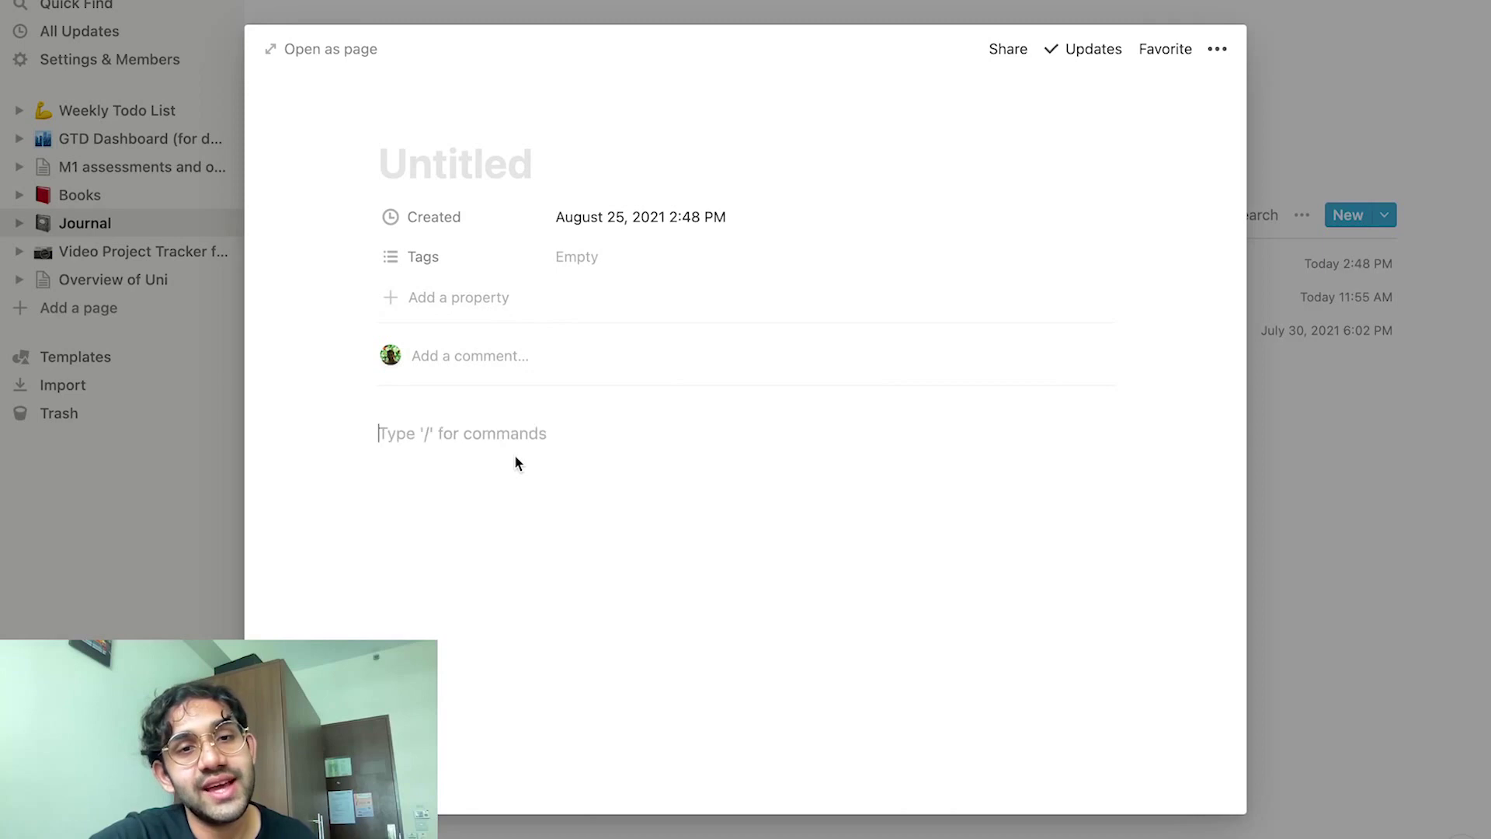
type("sdbsak")
key("BackSpace")
key("BackSpace")
key("BackSpace")
key("BackSpace")
key("BackSpace")
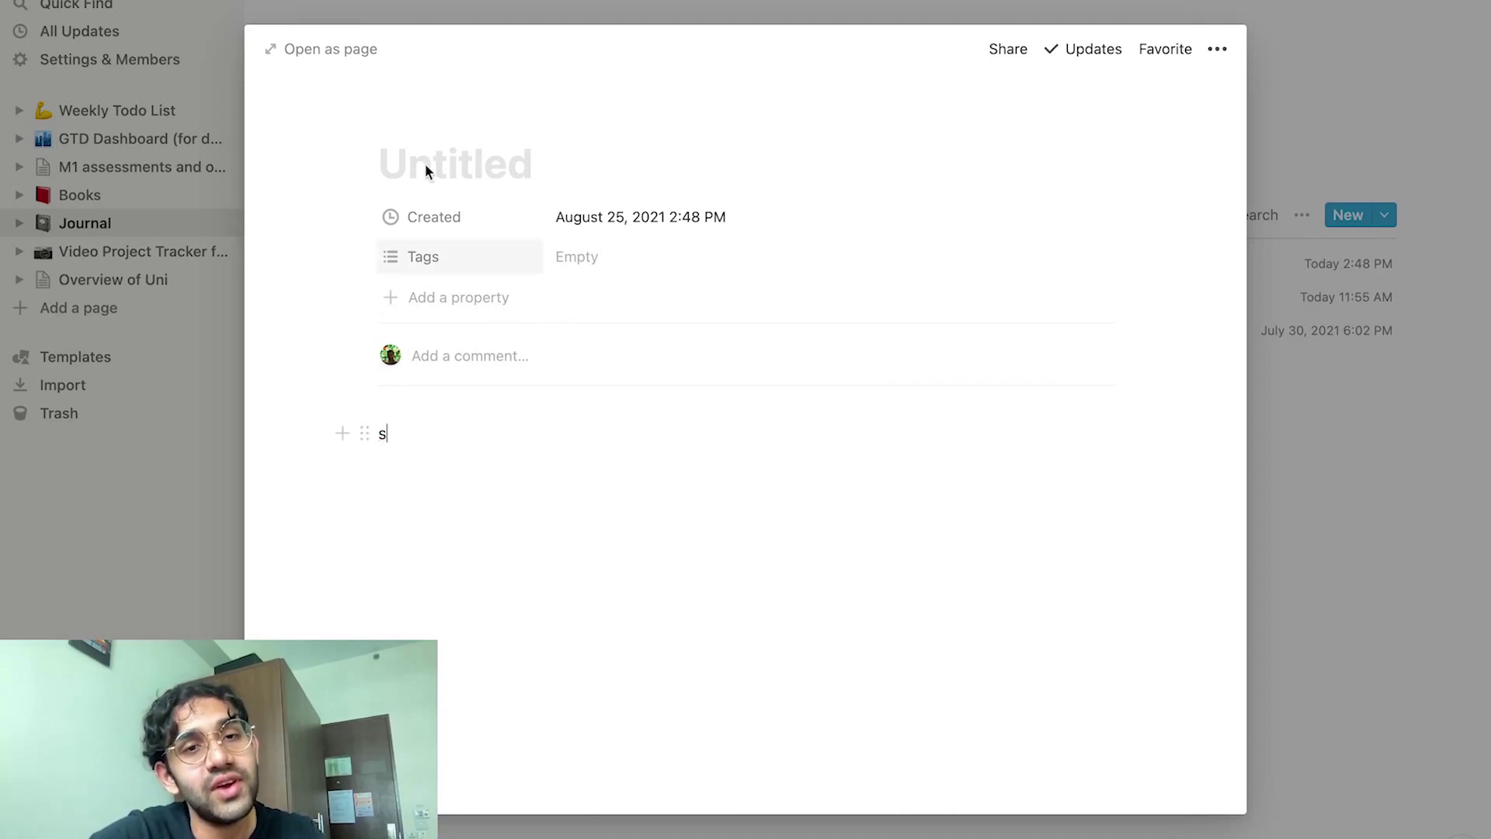
left_click(1333, 126)
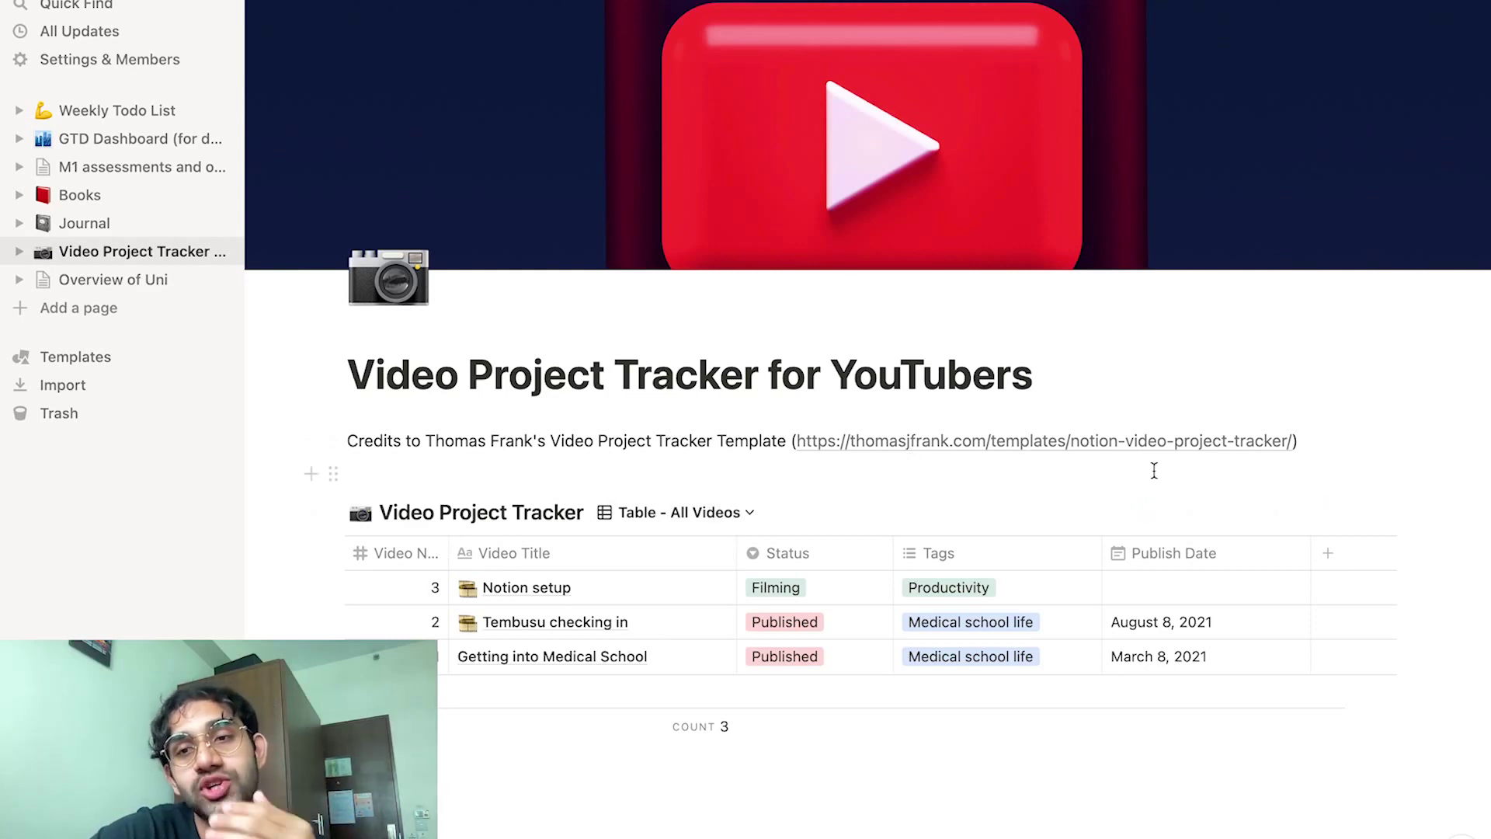
scroll(1010, 528, "down", 2)
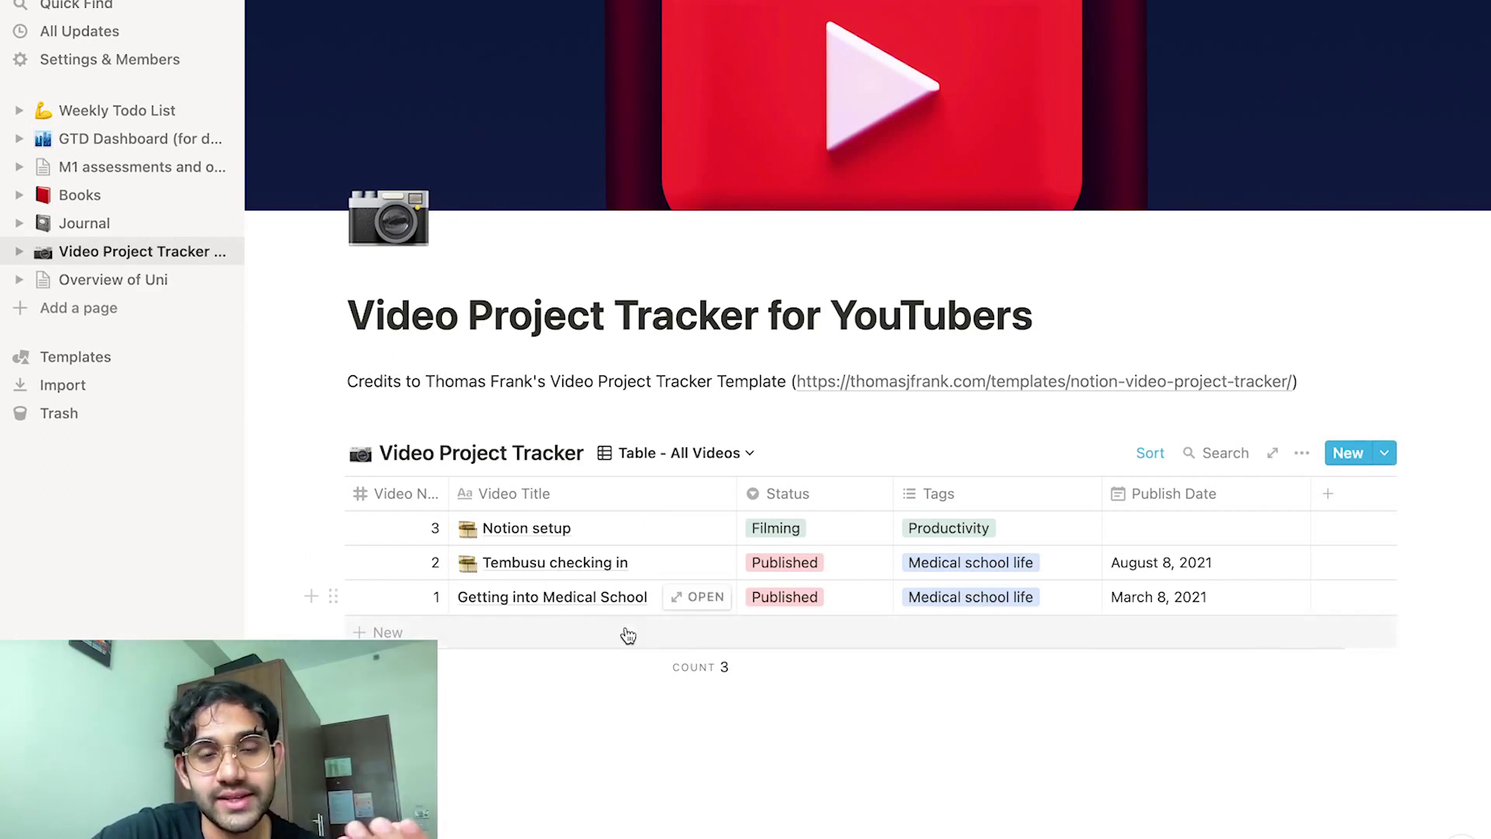
left_click(788, 495)
left_click(811, 816)
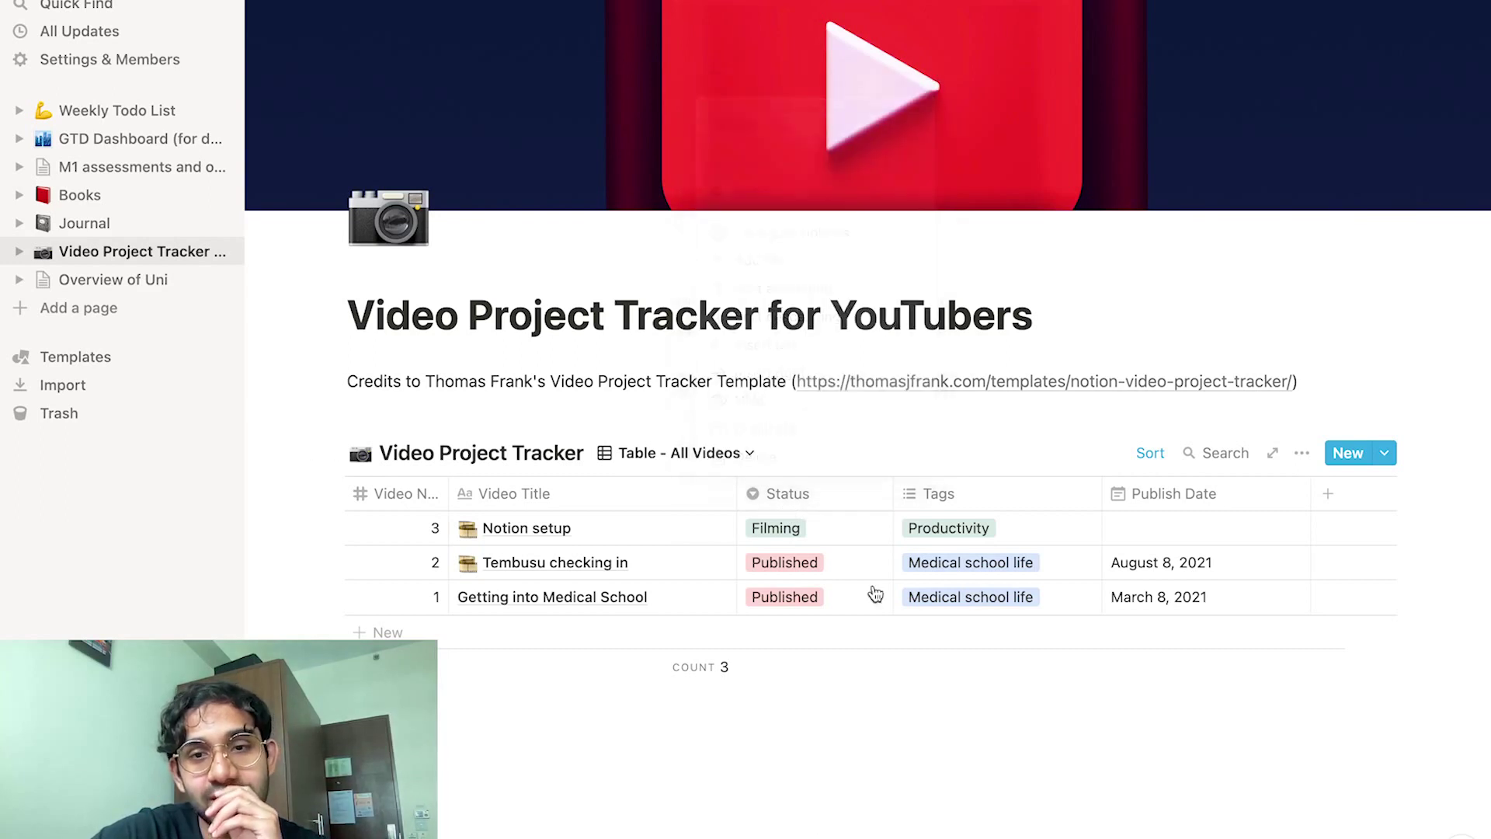
left_click(942, 500)
left_click(951, 681)
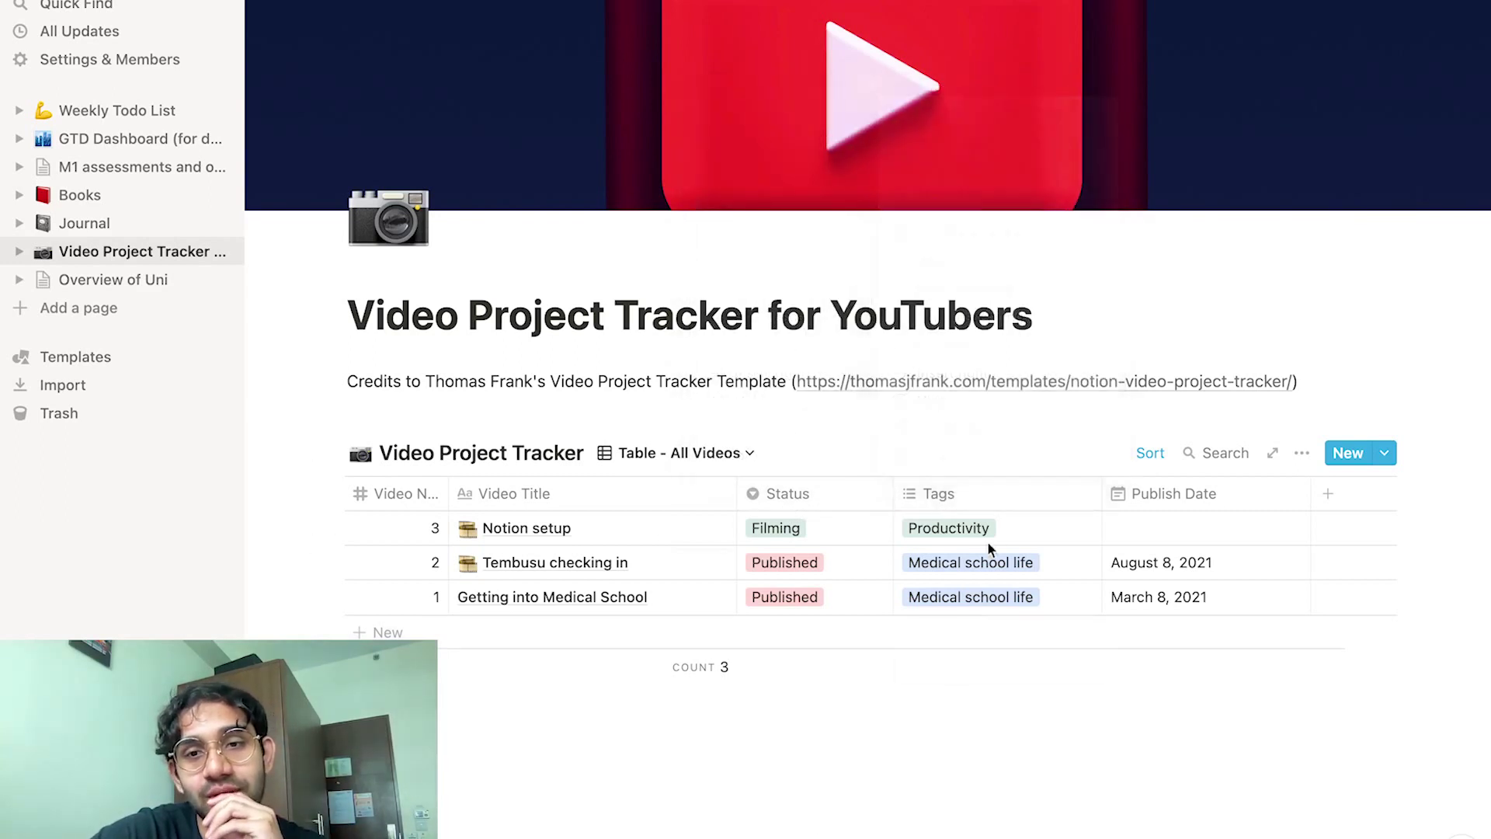
left_click(970, 528)
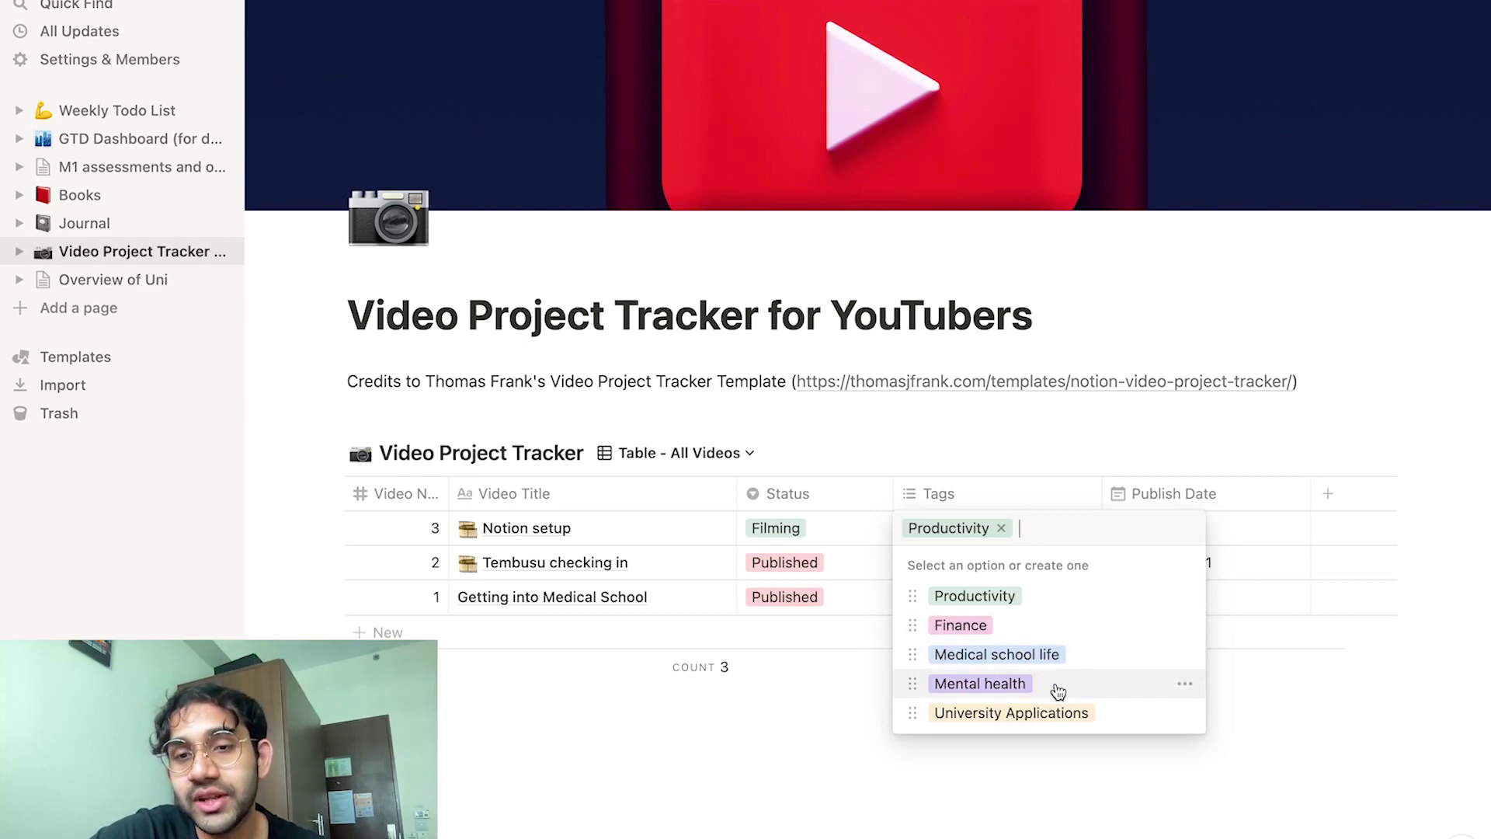
left_click(813, 739)
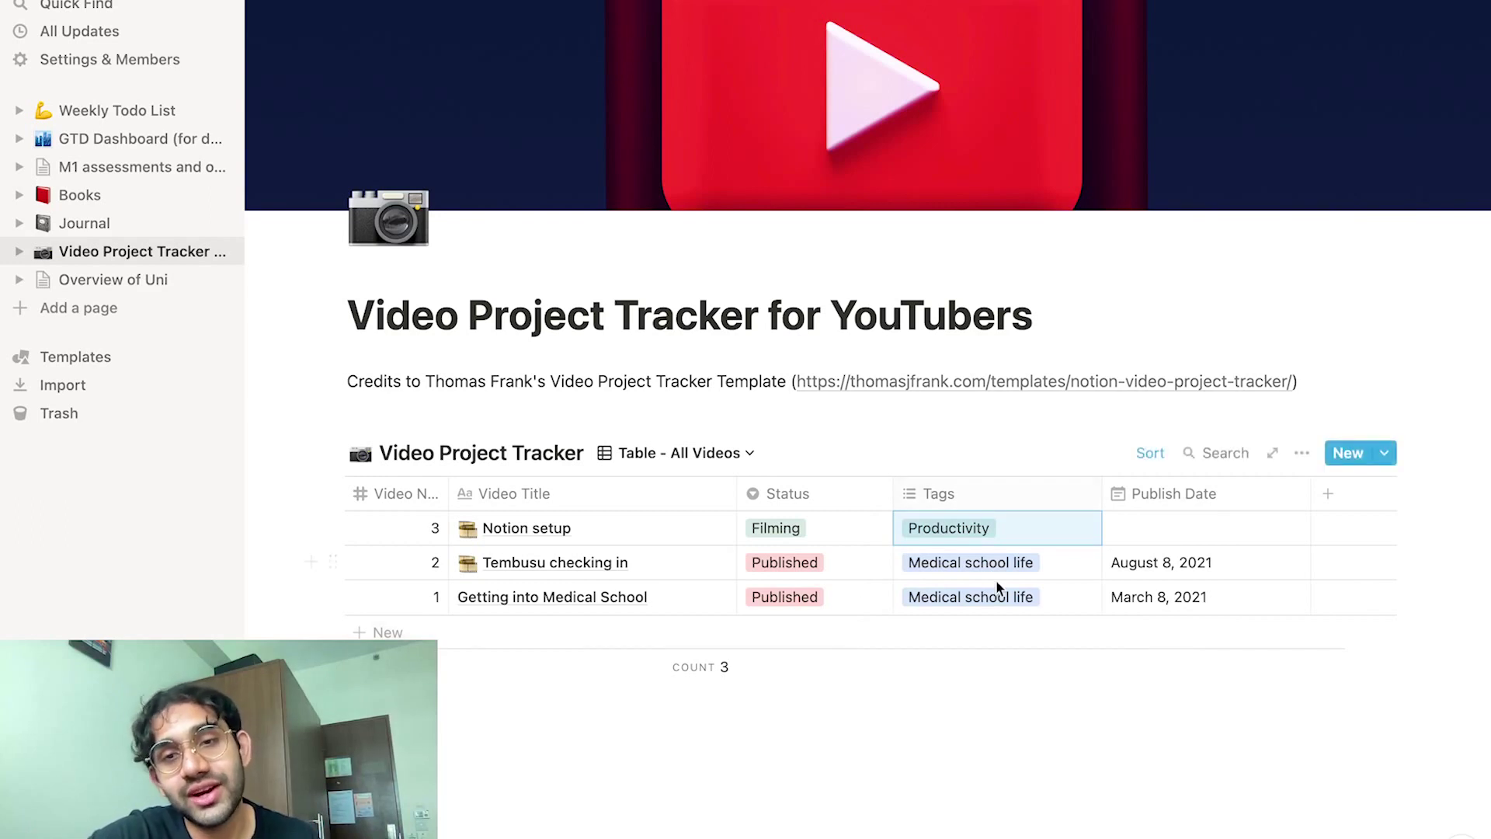
left_click(818, 529)
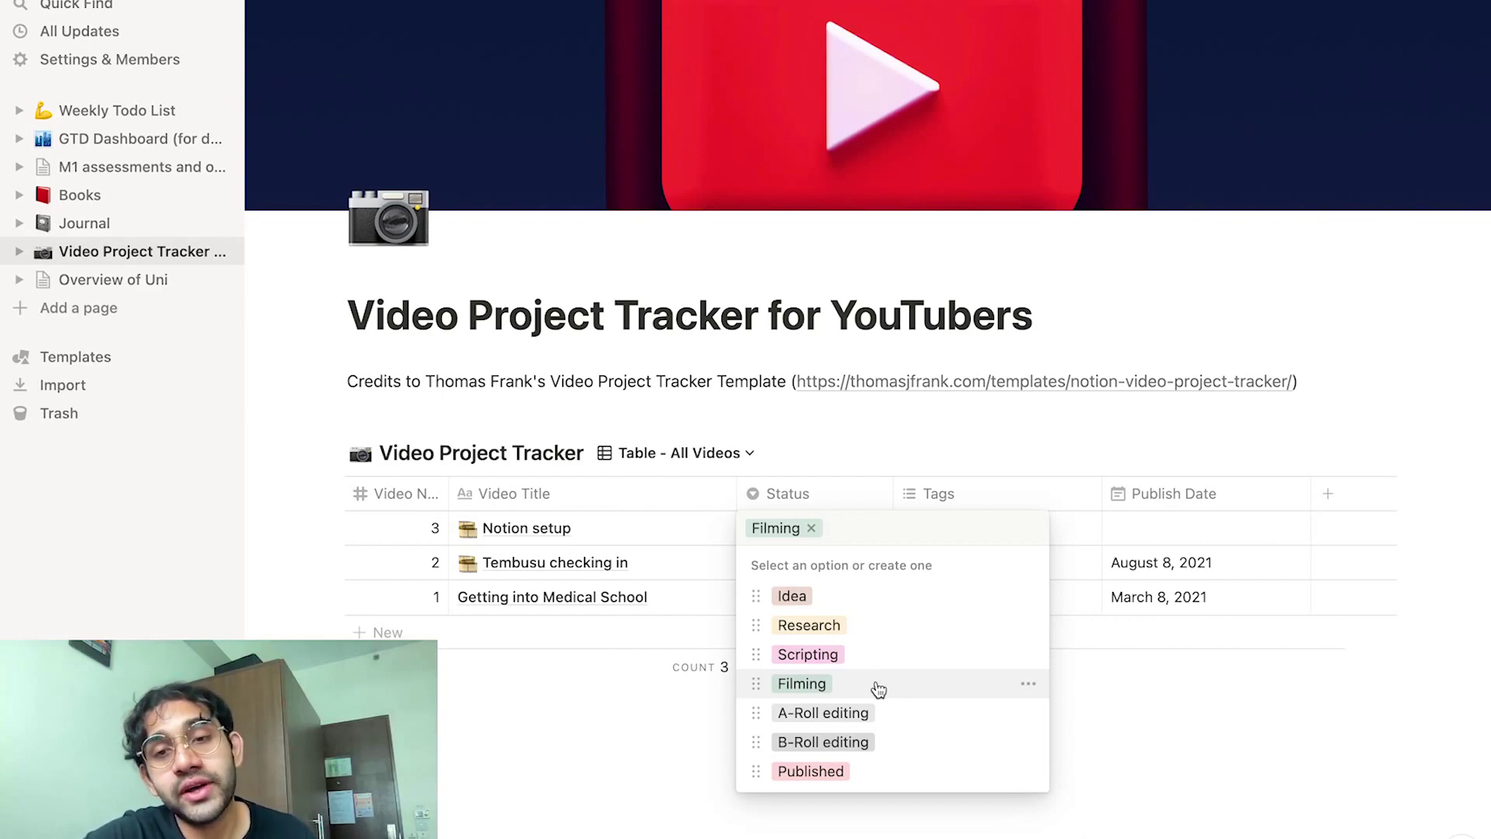
left_click(615, 738)
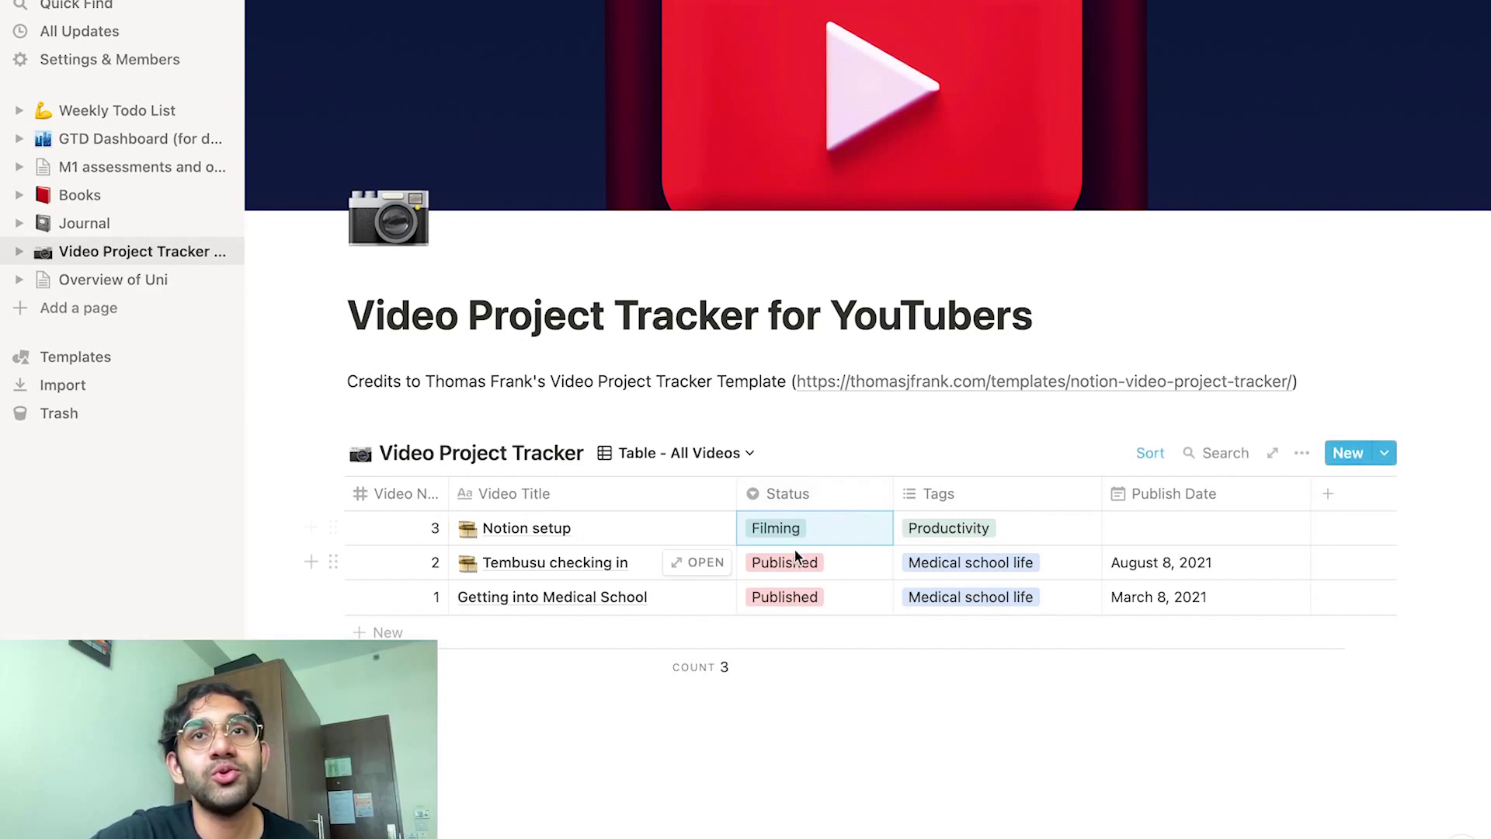
scroll(795, 550, "up", 1)
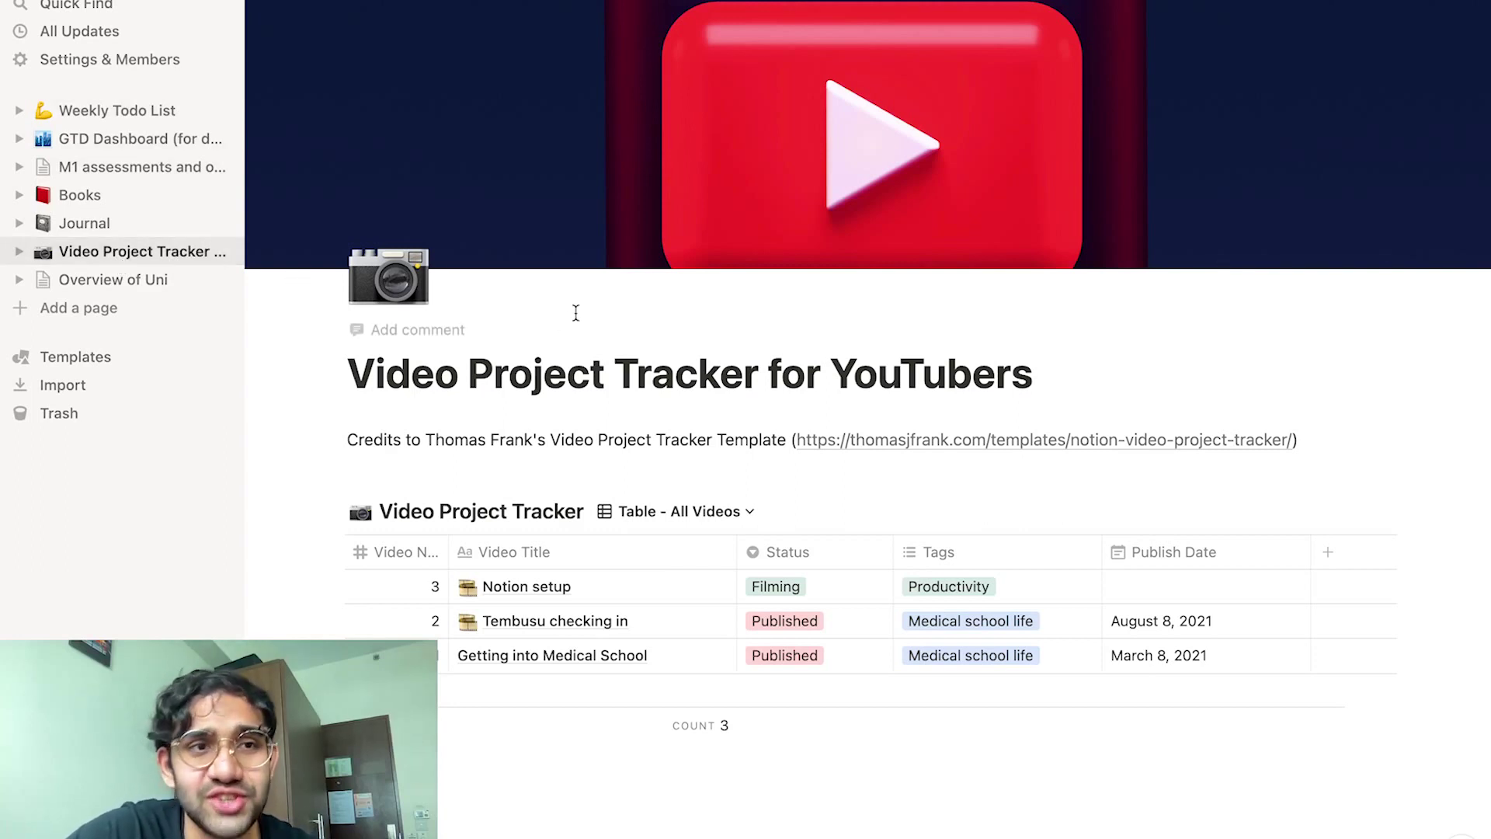
left_click(128, 122)
Scroll the Weekly Todo List, visit GTD Dashboard, then return to Weekly Todo List
scroll(748, 395, "down", 1)
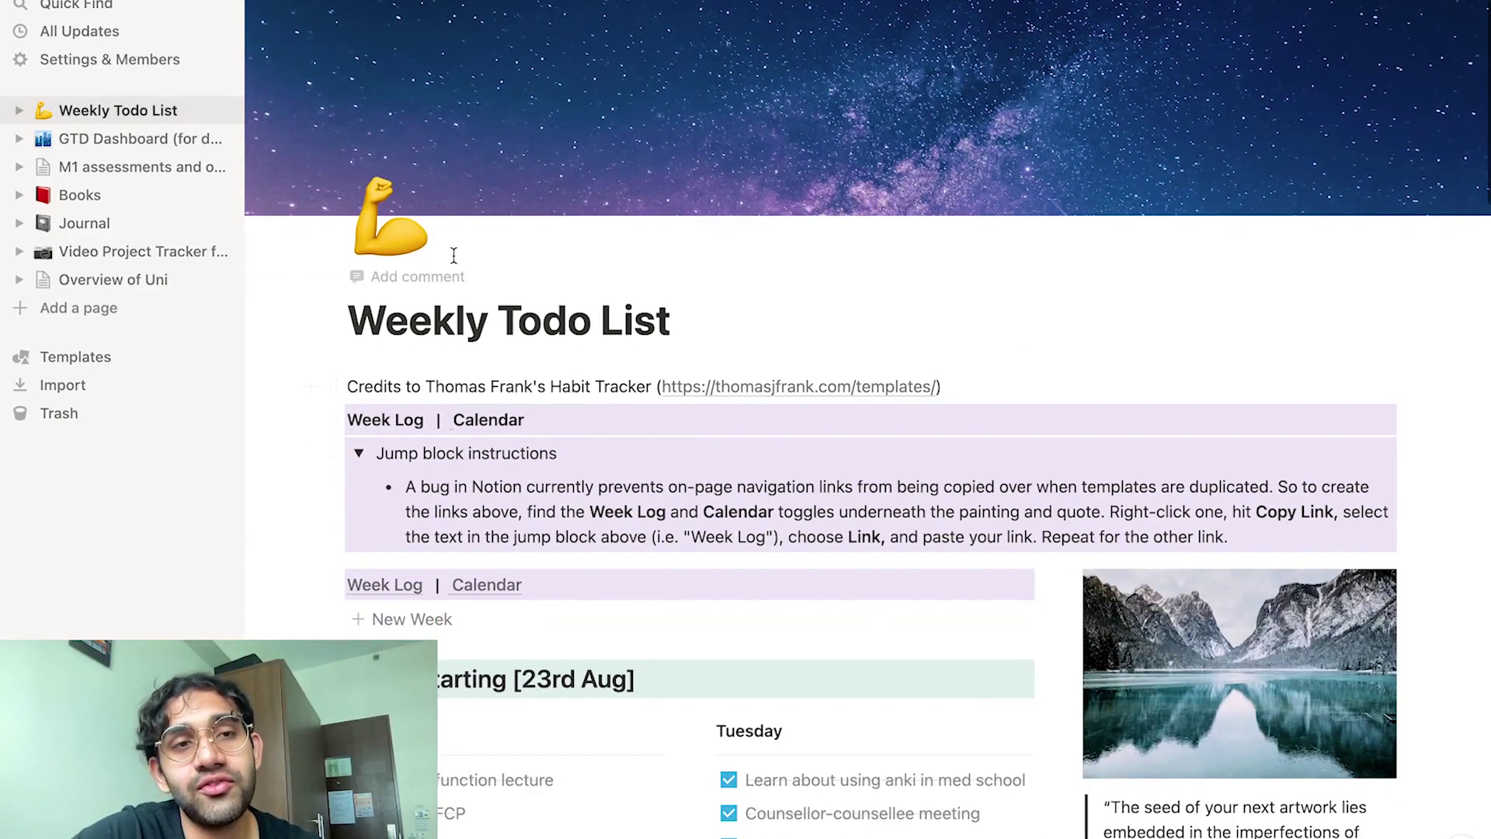
left_click(147, 143)
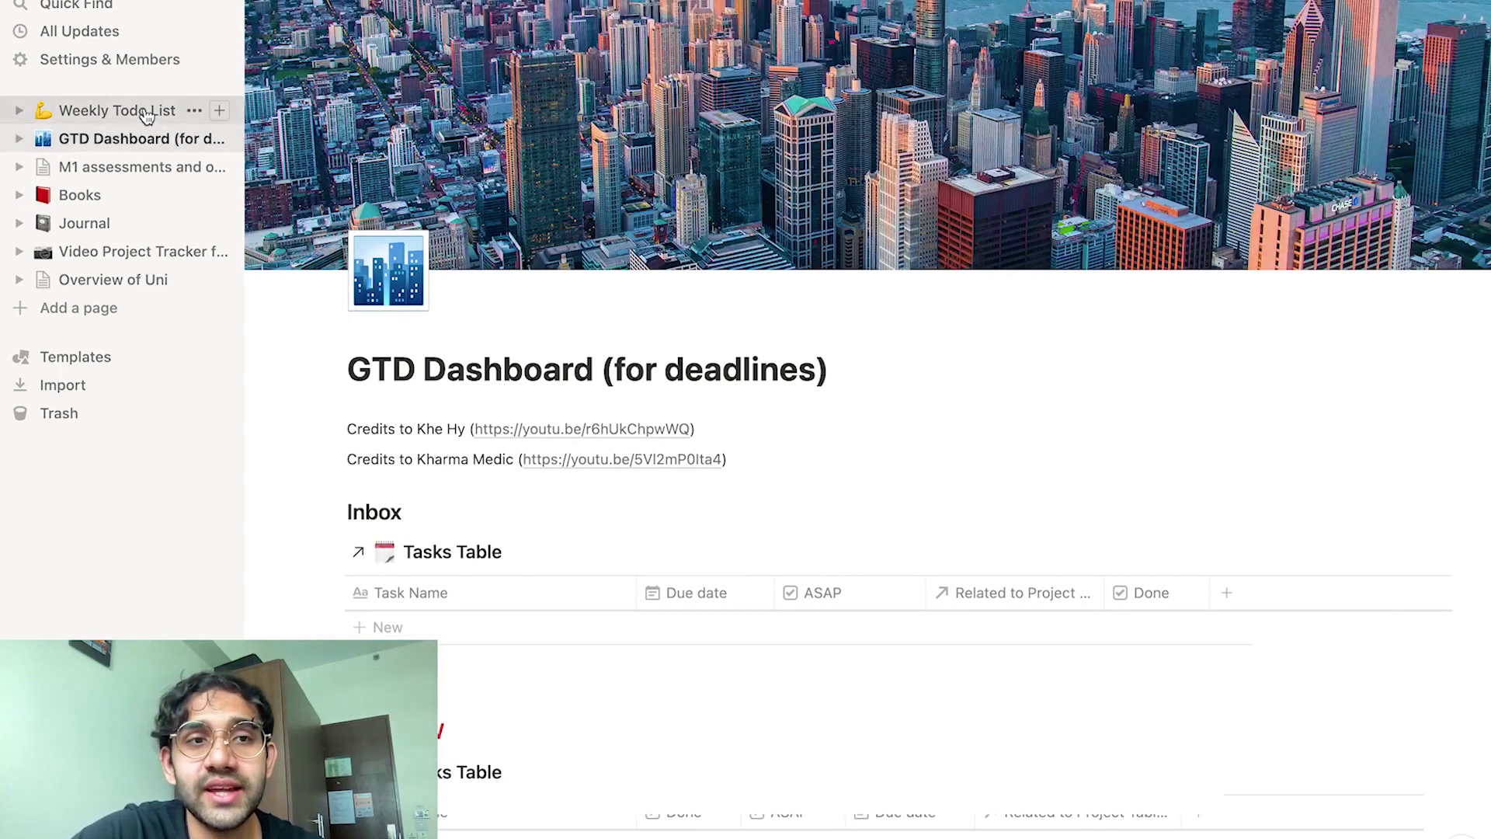
left_click(156, 111)
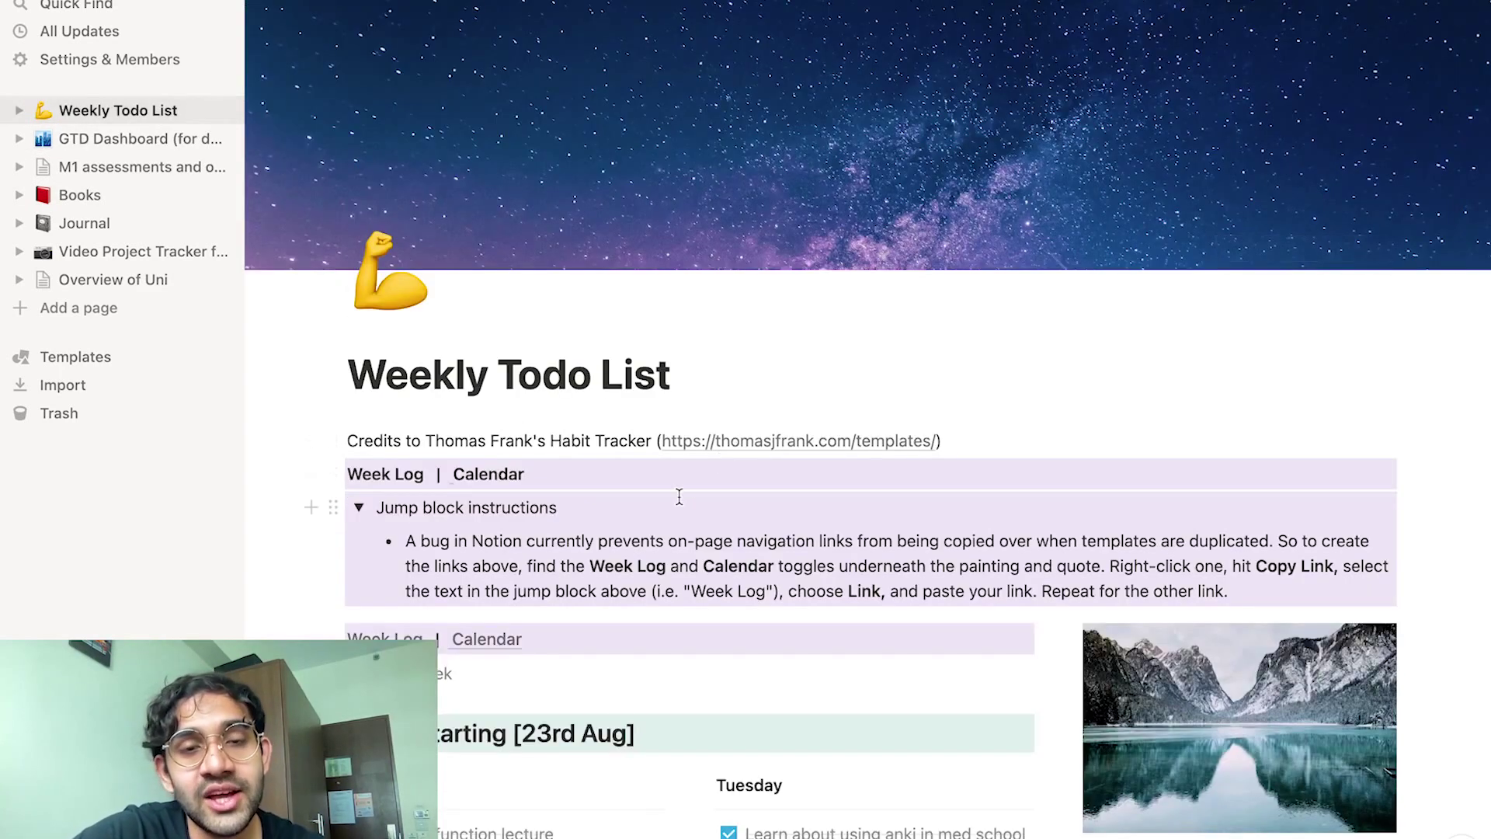